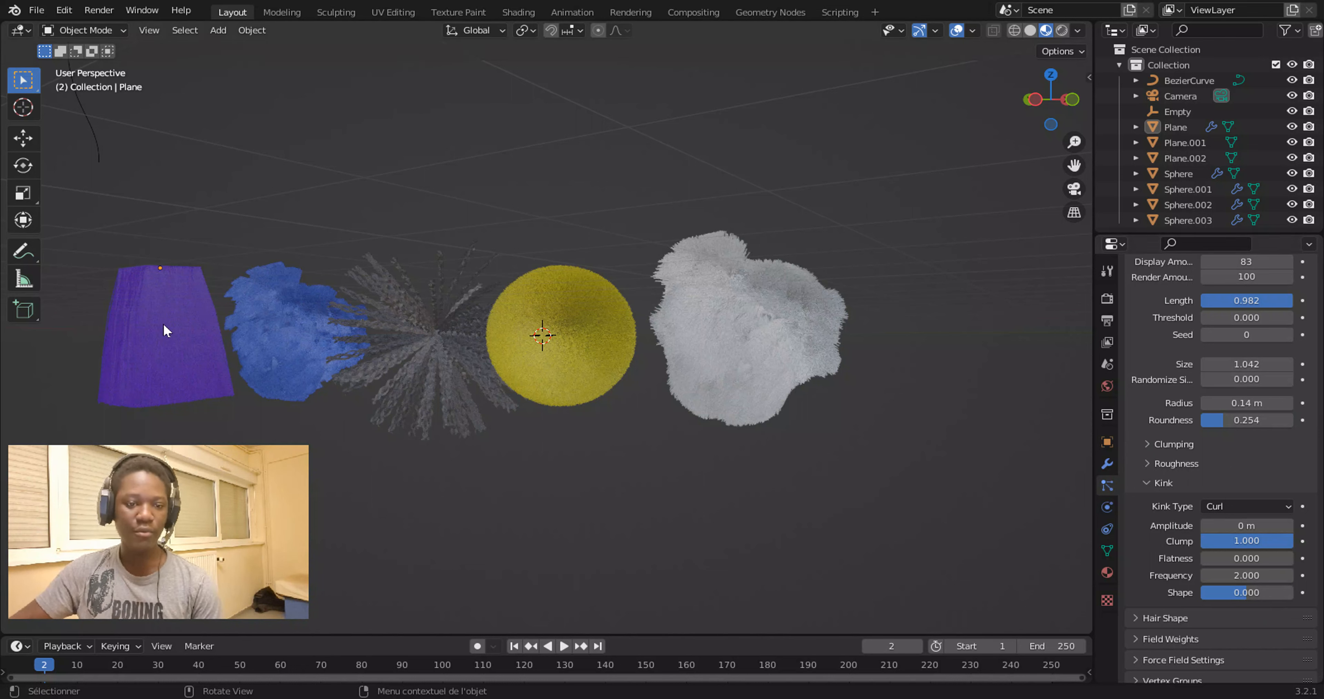
# Examine the hair samples in the scene up close, then display them in solid shading.
pyautogui.click(313, 345)
pyautogui.click(391, 340)
pyautogui.click(559, 342)
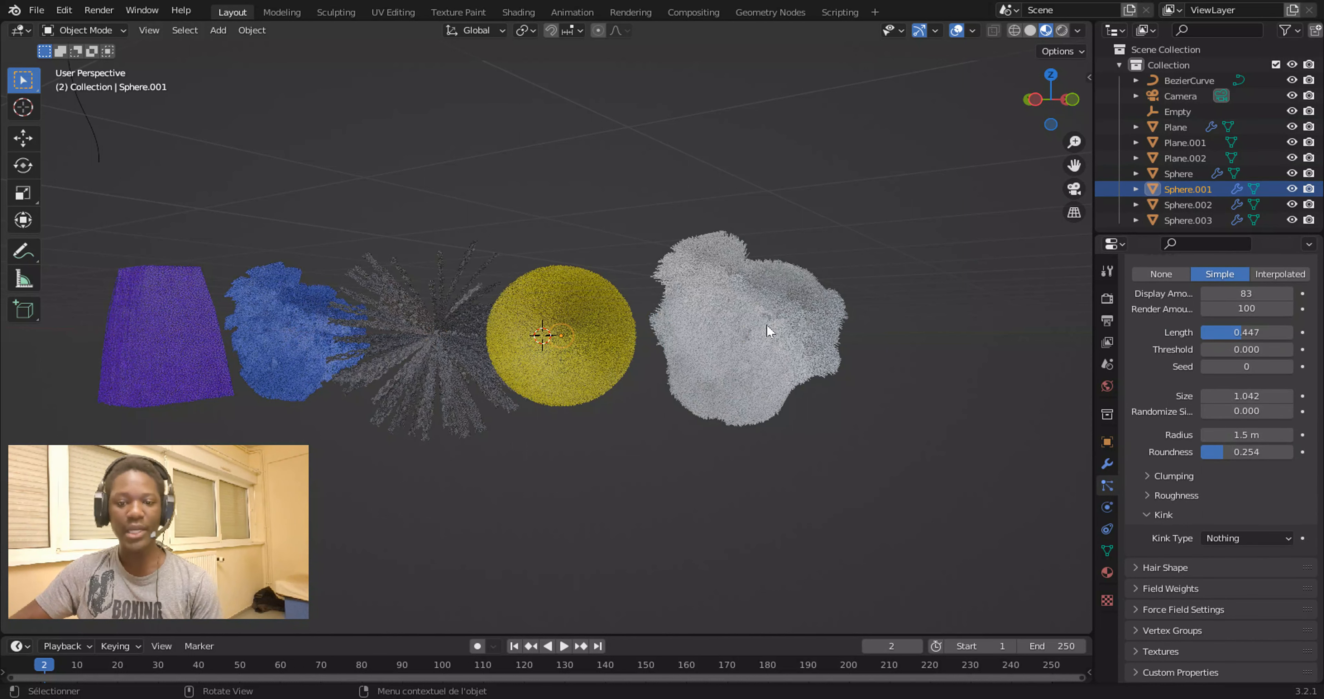
pyautogui.click(767, 326)
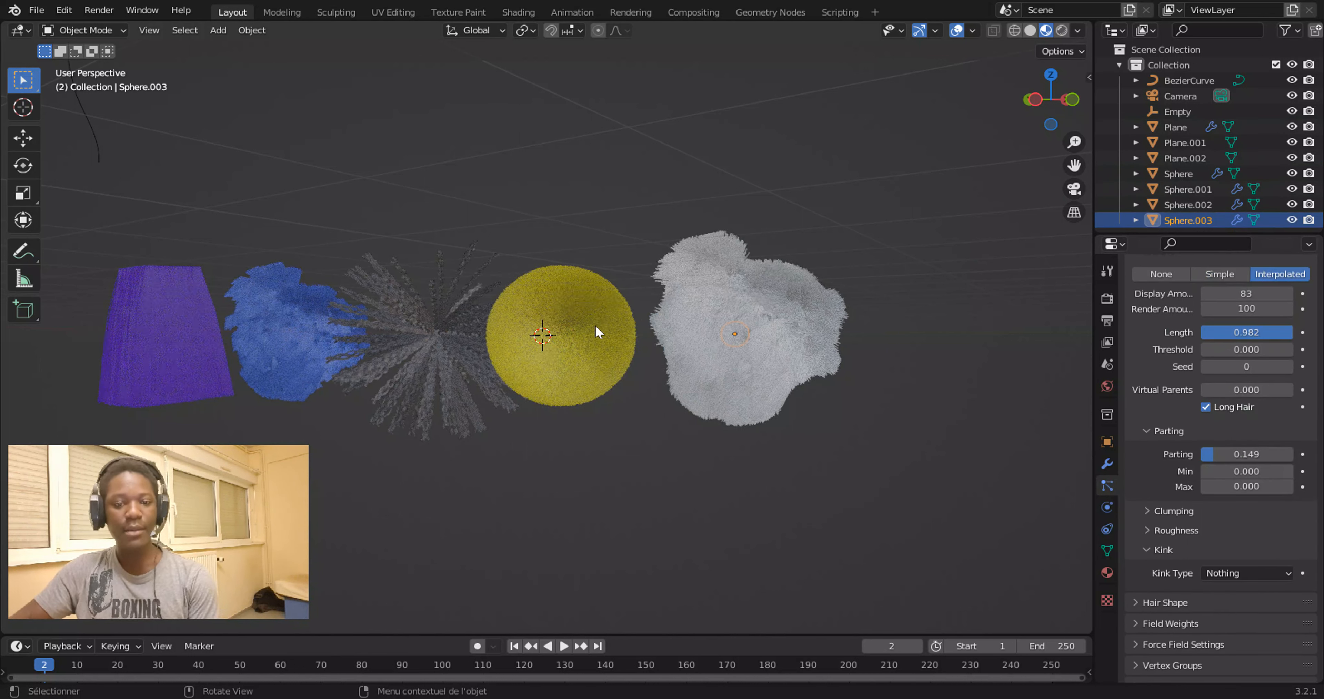
pyautogui.scroll(4, 420, 320)
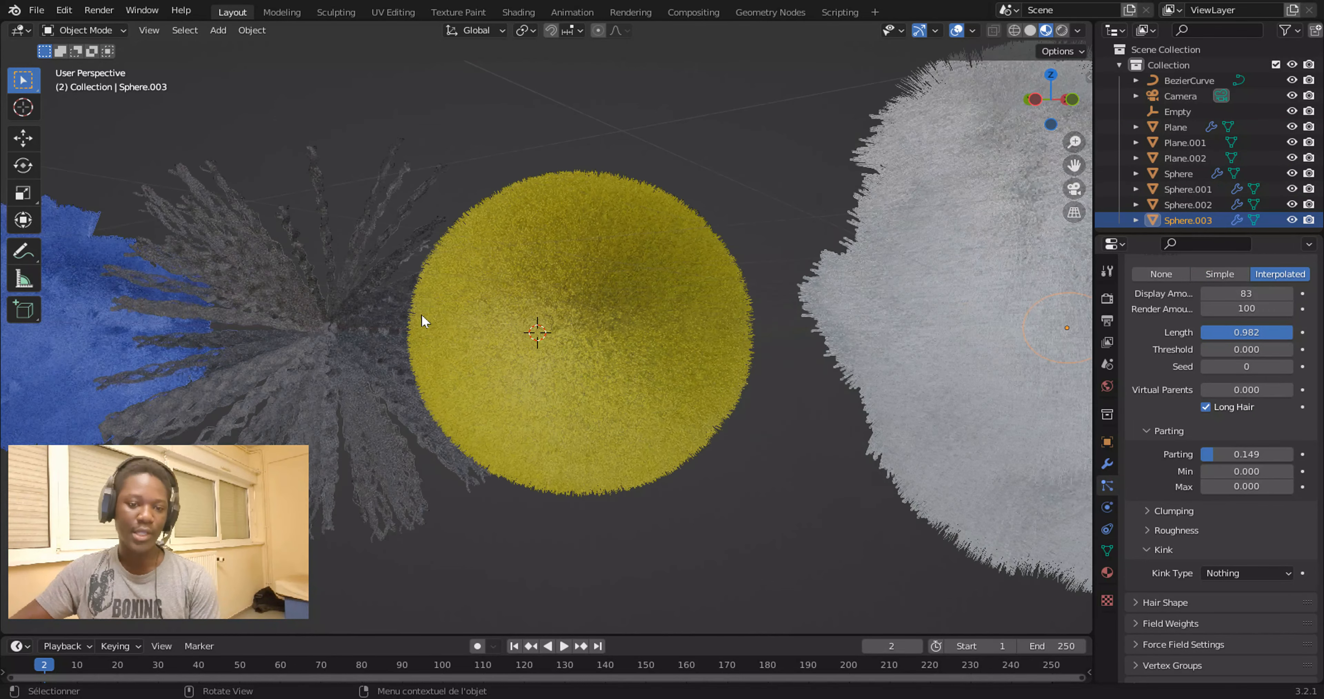
pyautogui.scroll(-3, 287, 319)
pyautogui.scroll(1, 191, 336)
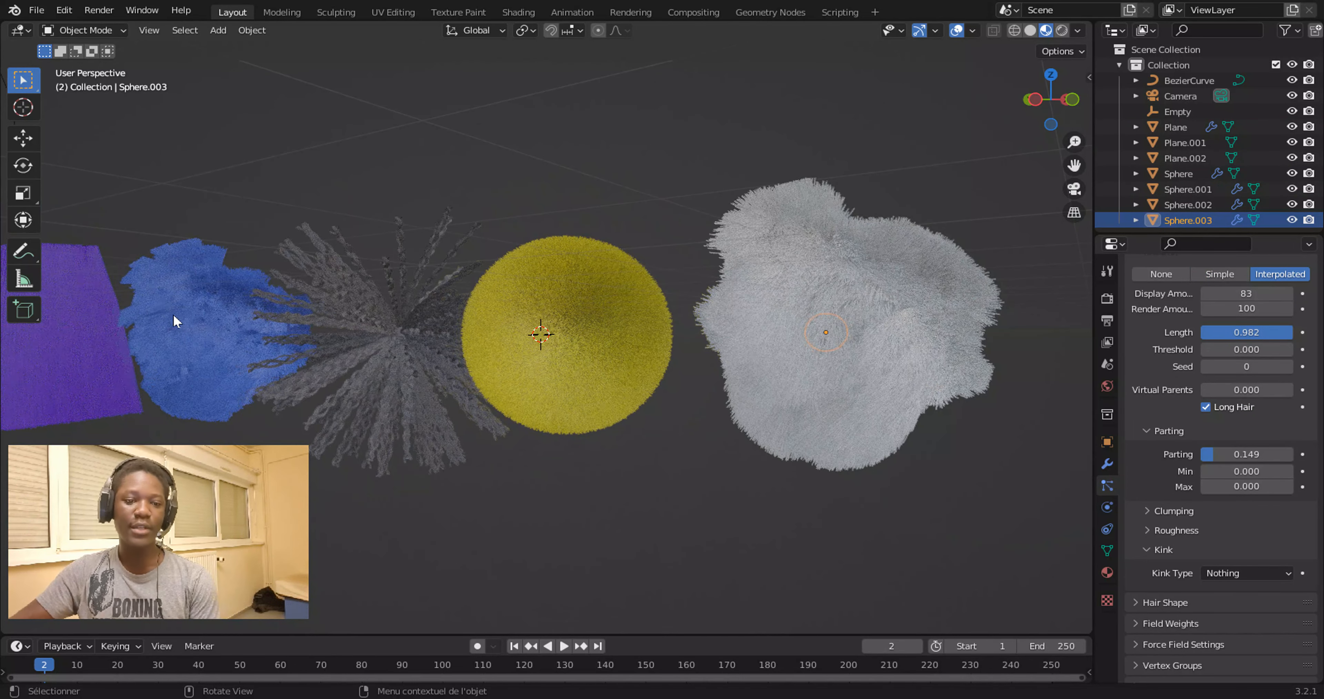
pyautogui.scroll(-2, 174, 321)
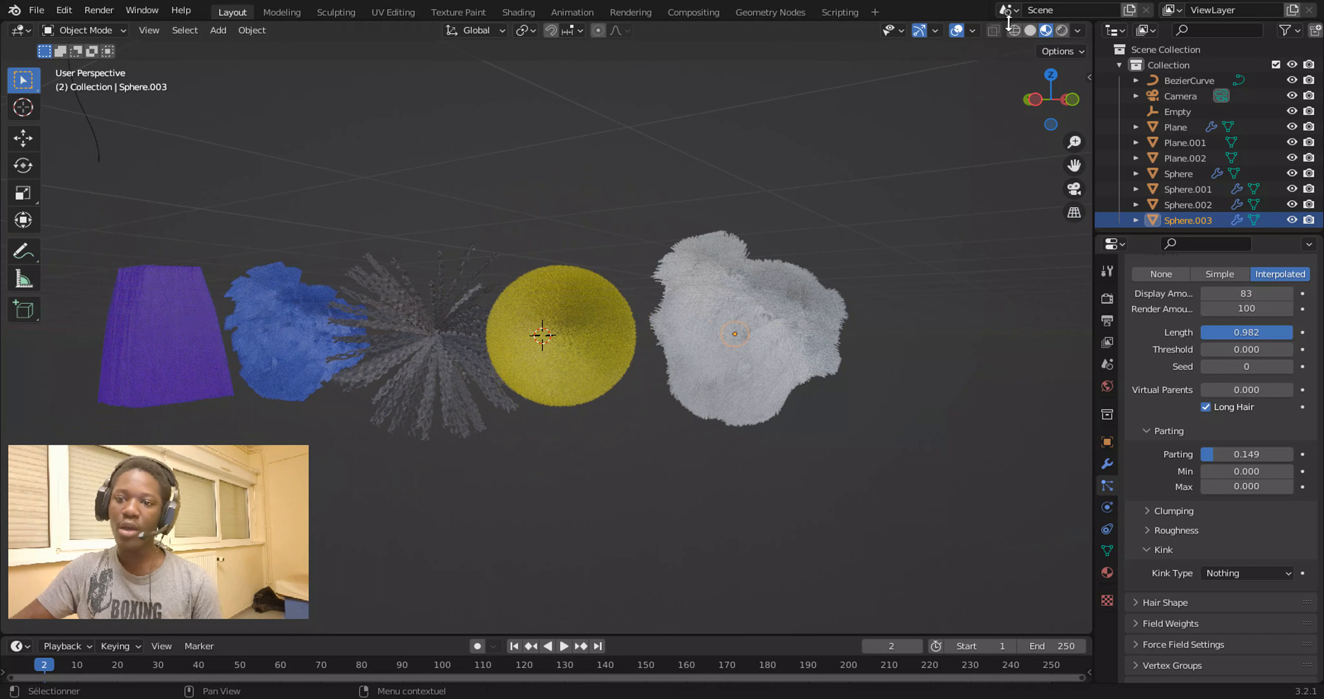
pyautogui.click(1030, 30)
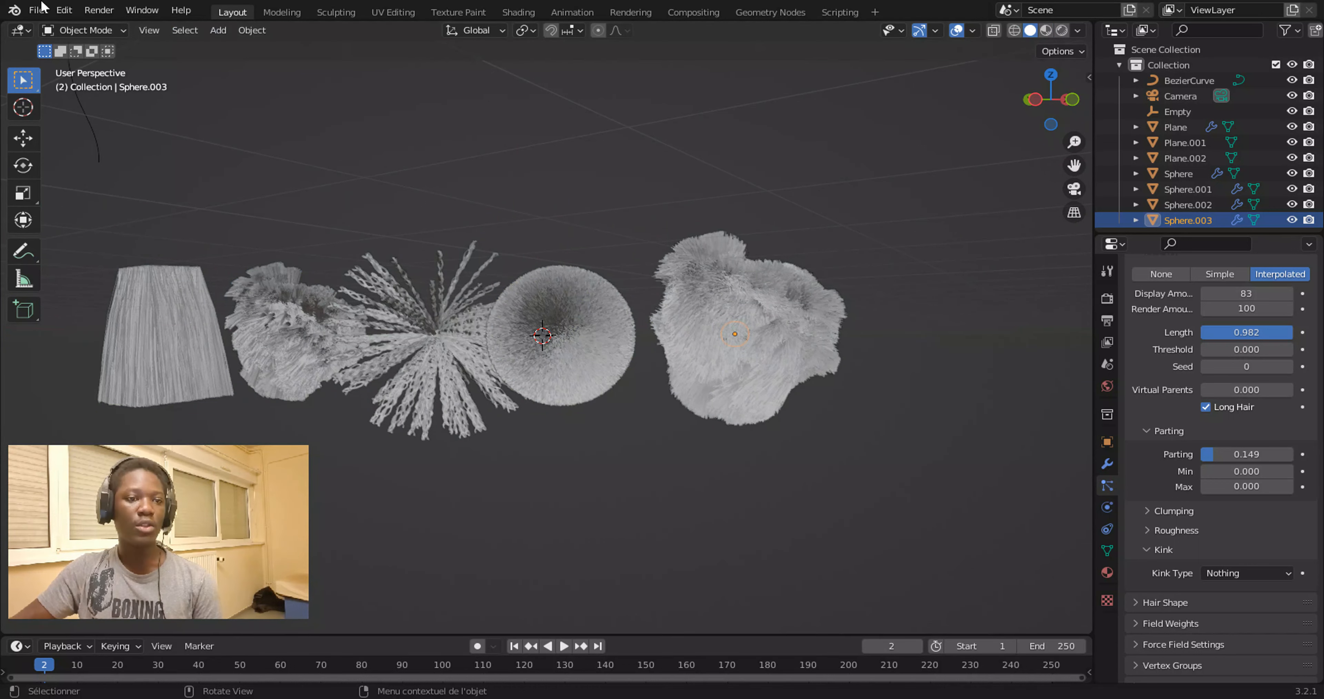
# Start a new default scene without saving the changes to cheveux.blend.
pyautogui.click(36, 9)
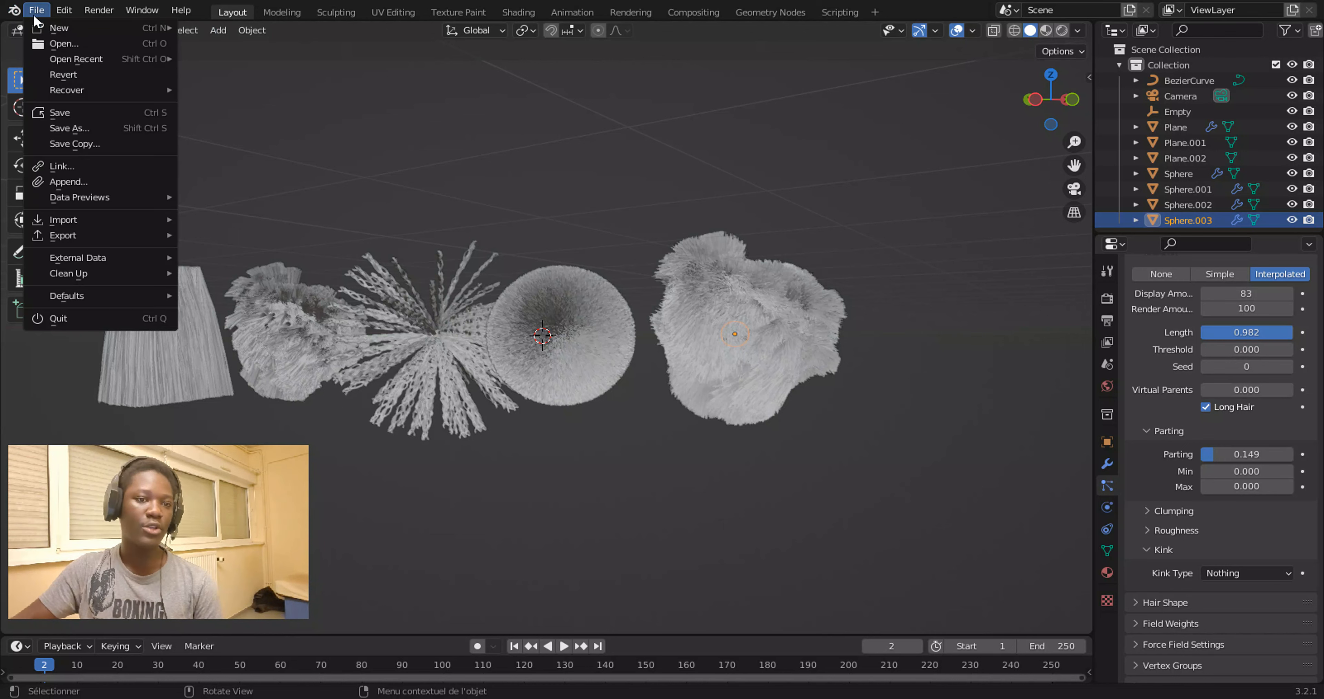
pyautogui.moveTo(93, 28)
pyautogui.click(221, 27)
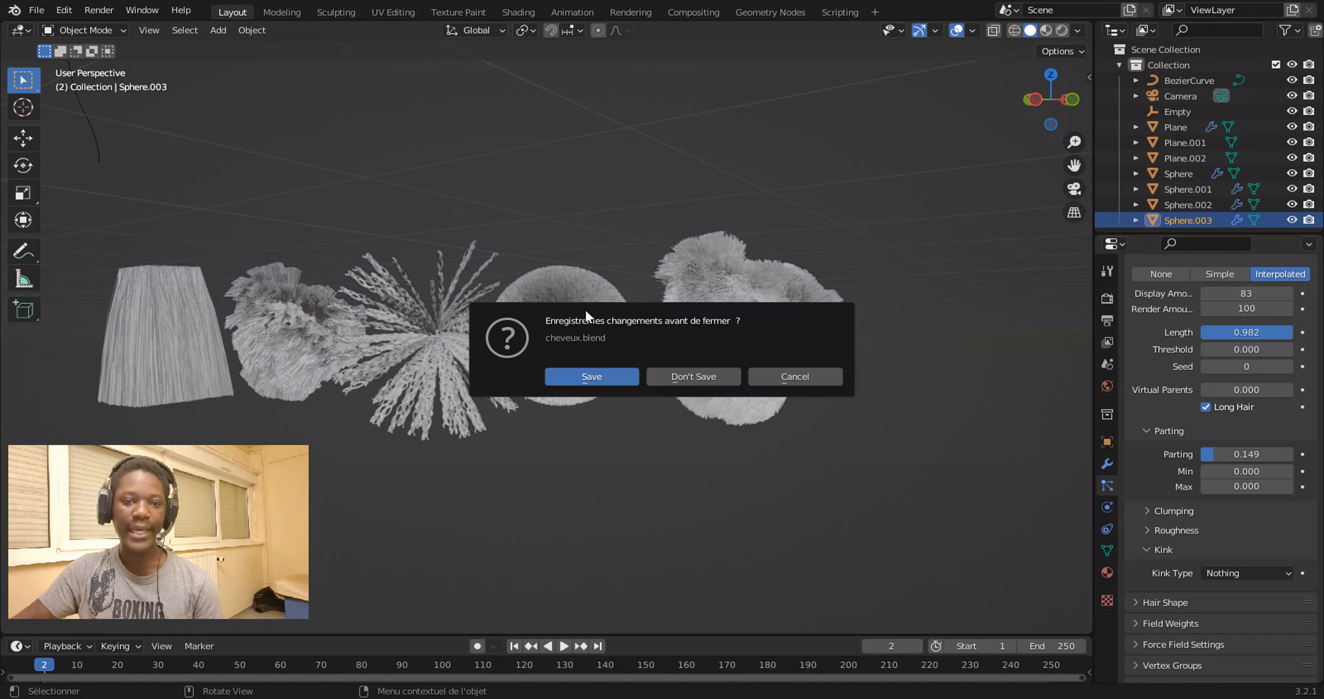
pyautogui.click(668, 374)
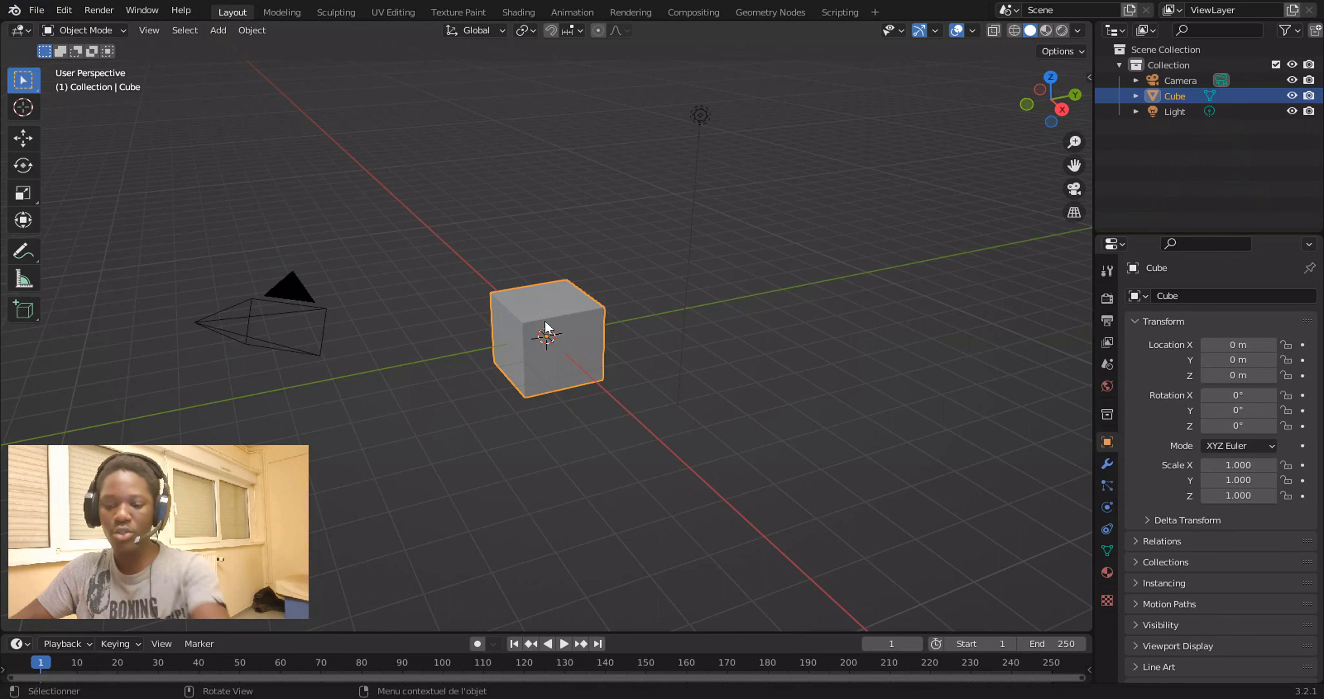
# Replace the default cube with a plane mesh at the origin.
pyautogui.press('Delete')
pyautogui.hotkey('shift', 'a')
pyautogui.moveTo(546, 321)
pyautogui.click(605, 320)
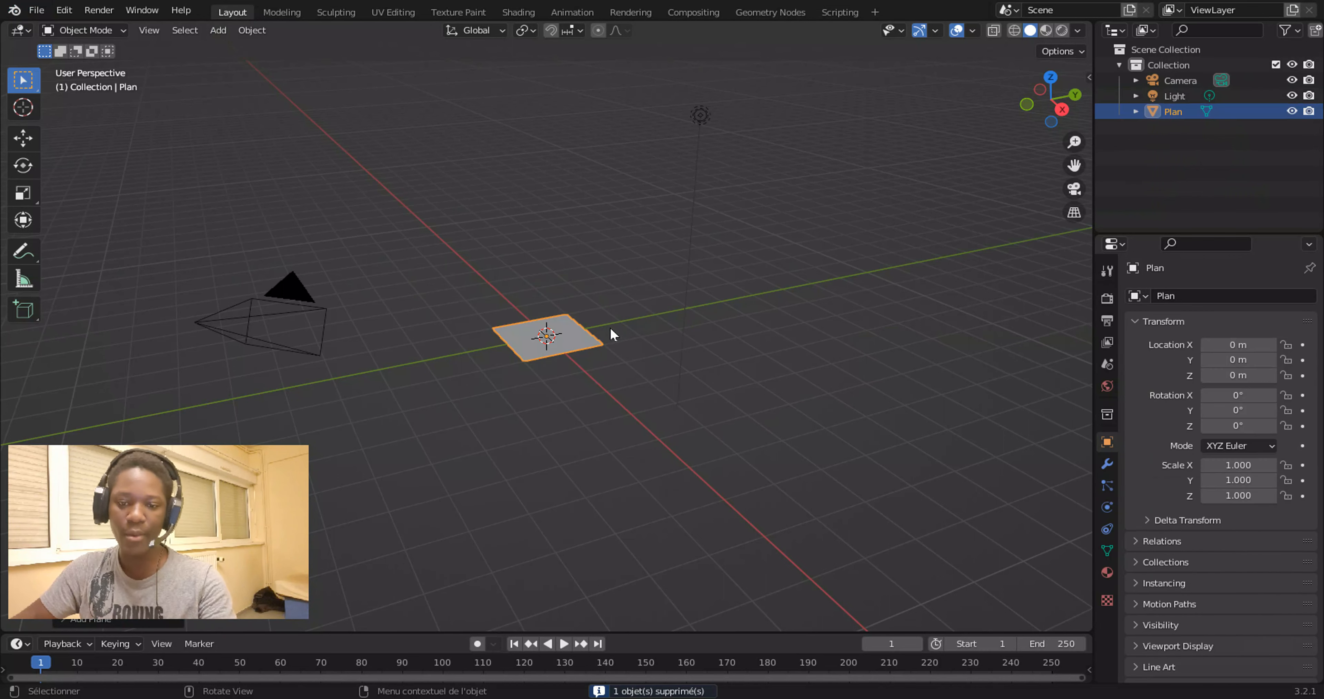
# Add a particle system to the plane and set its type to Hair.
pyautogui.click(1107, 486)
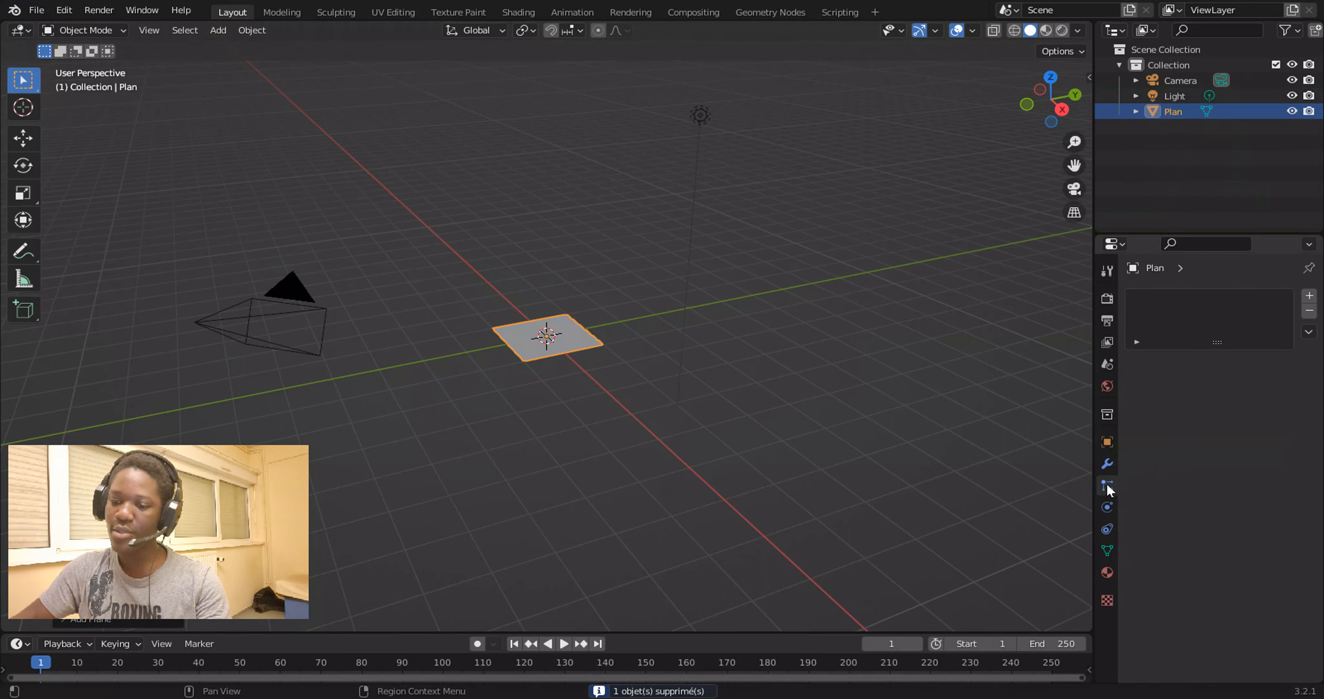
pyautogui.click(1309, 295)
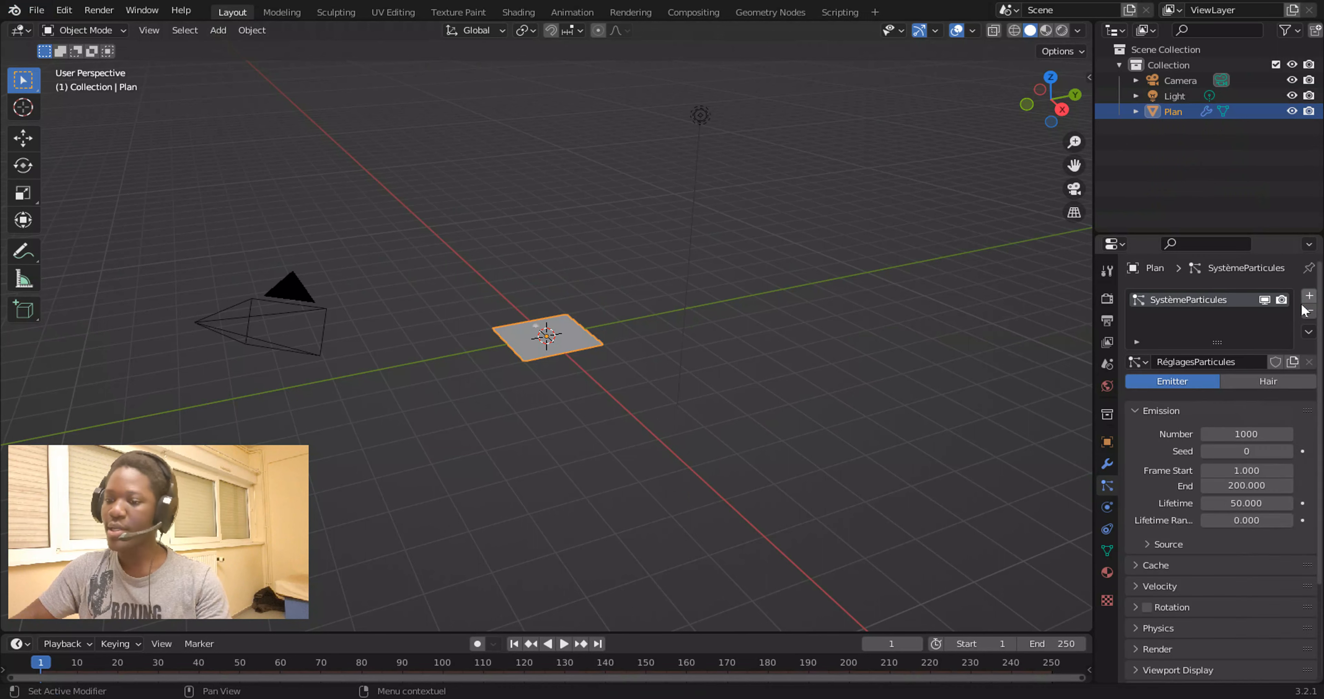
pyautogui.click(1271, 382)
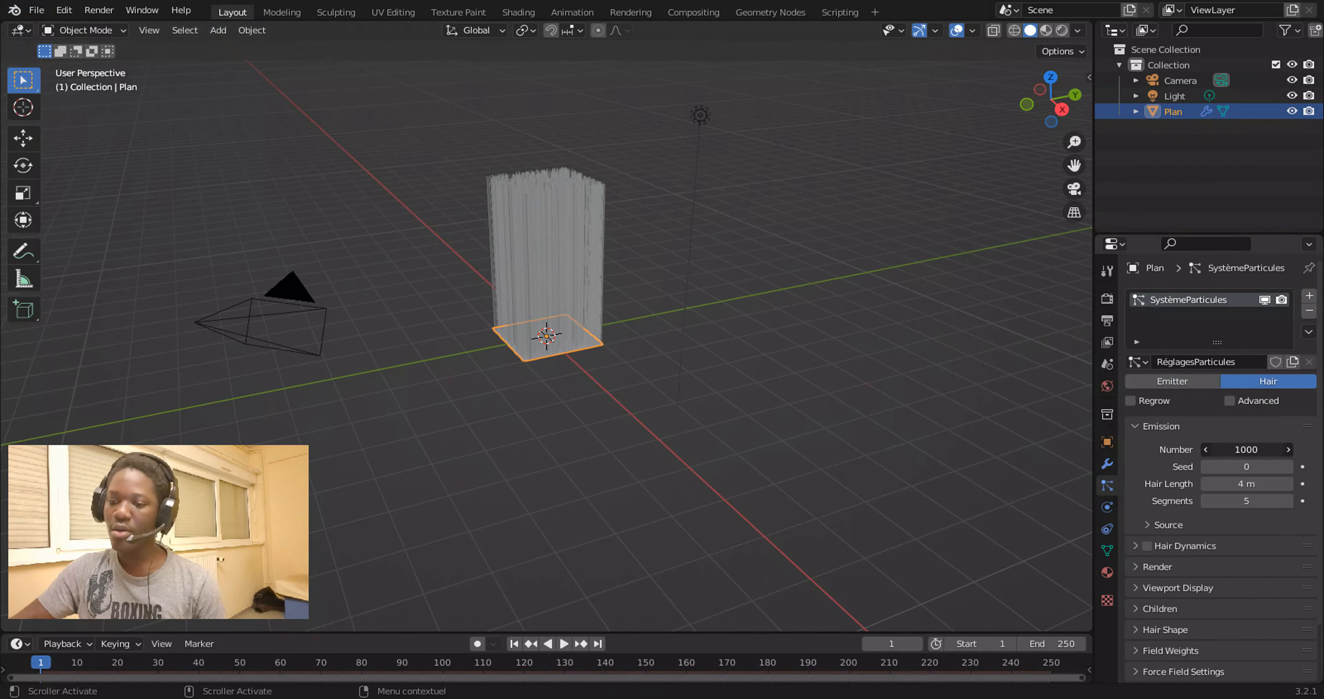
# Set the number of emitted hairs to 5 and inspect the strands on the plane up close.
pyautogui.click(1260, 452)
pyautogui.write('5')
pyautogui.press('Return')
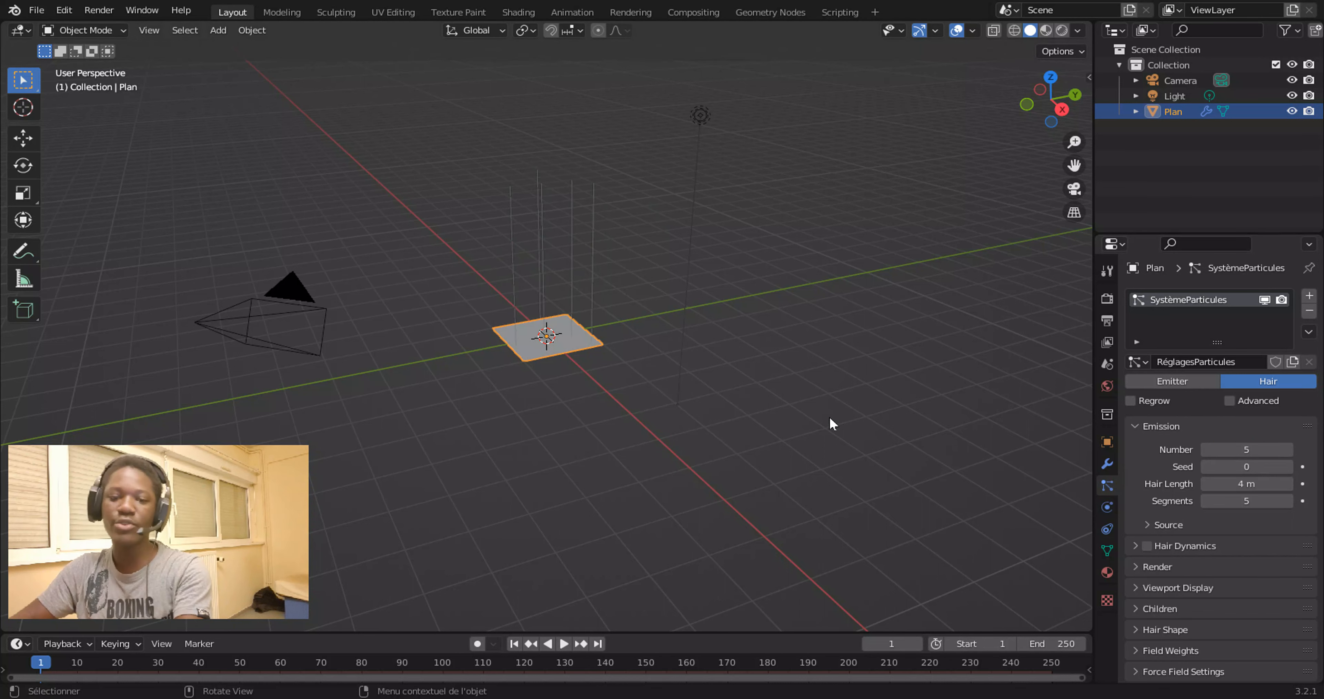
pyautogui.moveTo(626, 198); pyautogui.dragTo(940, 191, button='middle')
pyautogui.moveTo(1074, 166); pyautogui.dragTo(1047, 234)
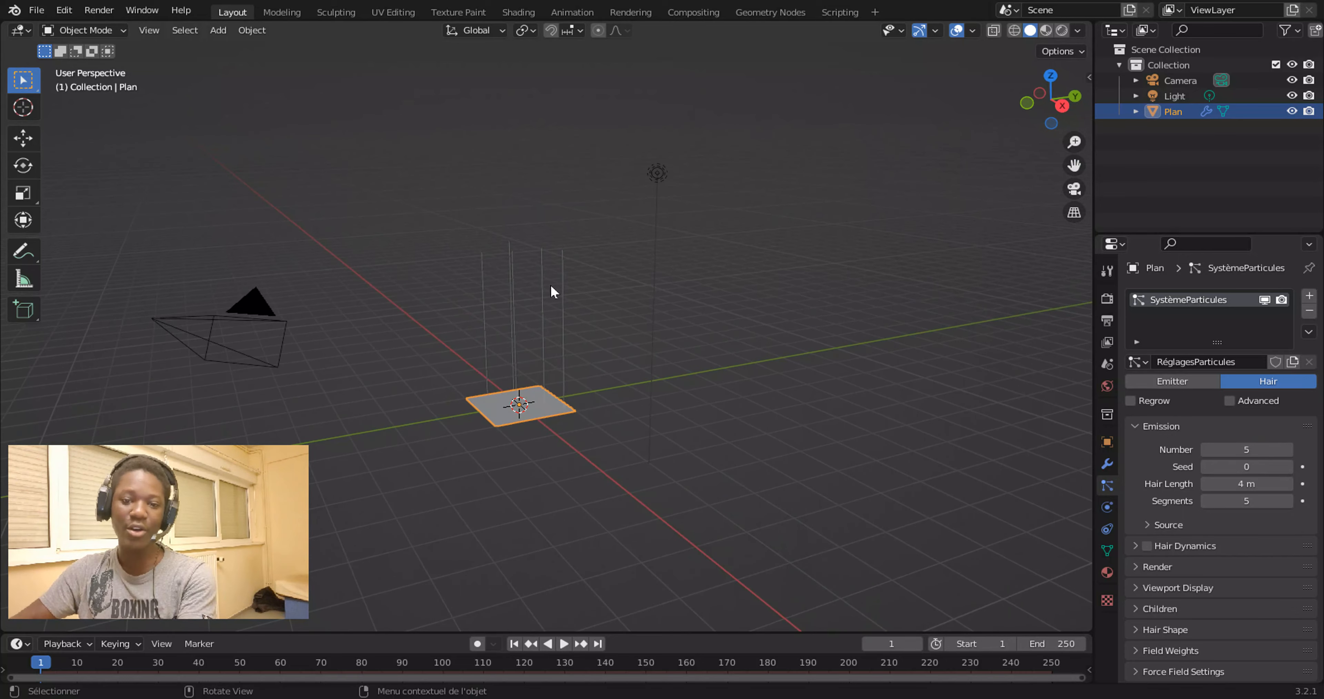
pyautogui.scroll(6, 517, 271)
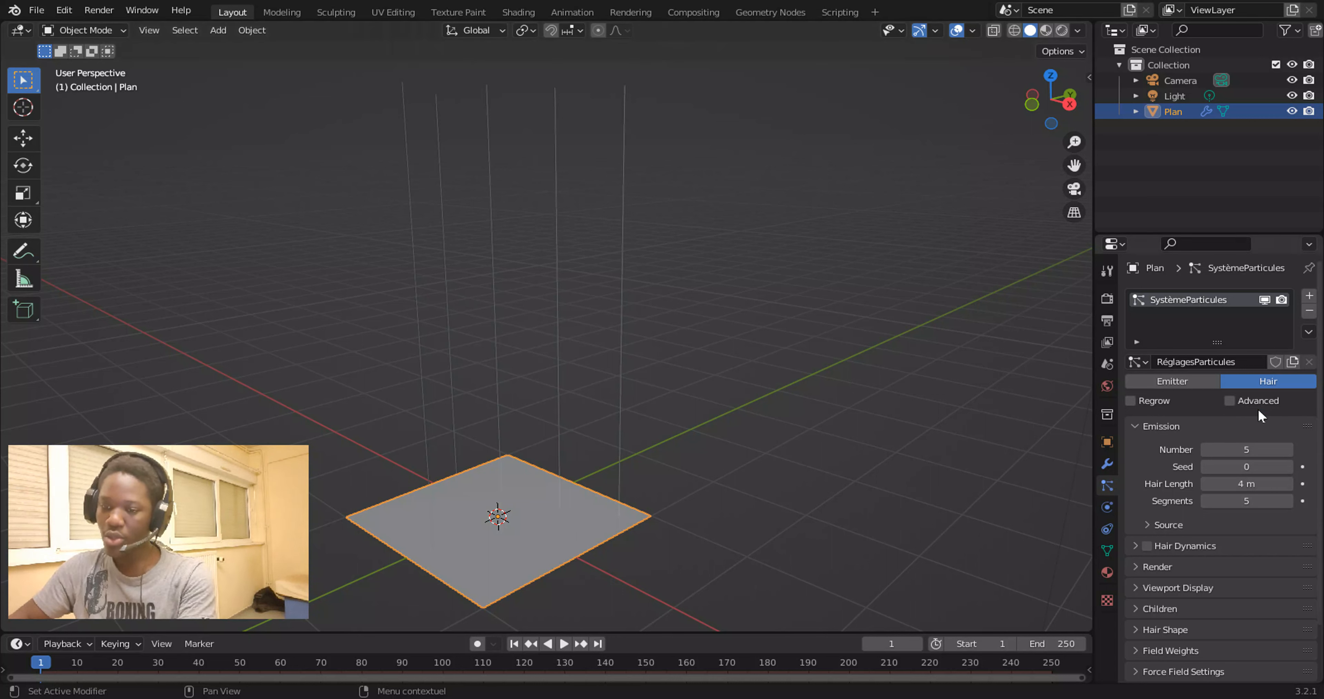
# Turn on Simple children for the plane's hair particle system.
pyautogui.click(1144, 429)
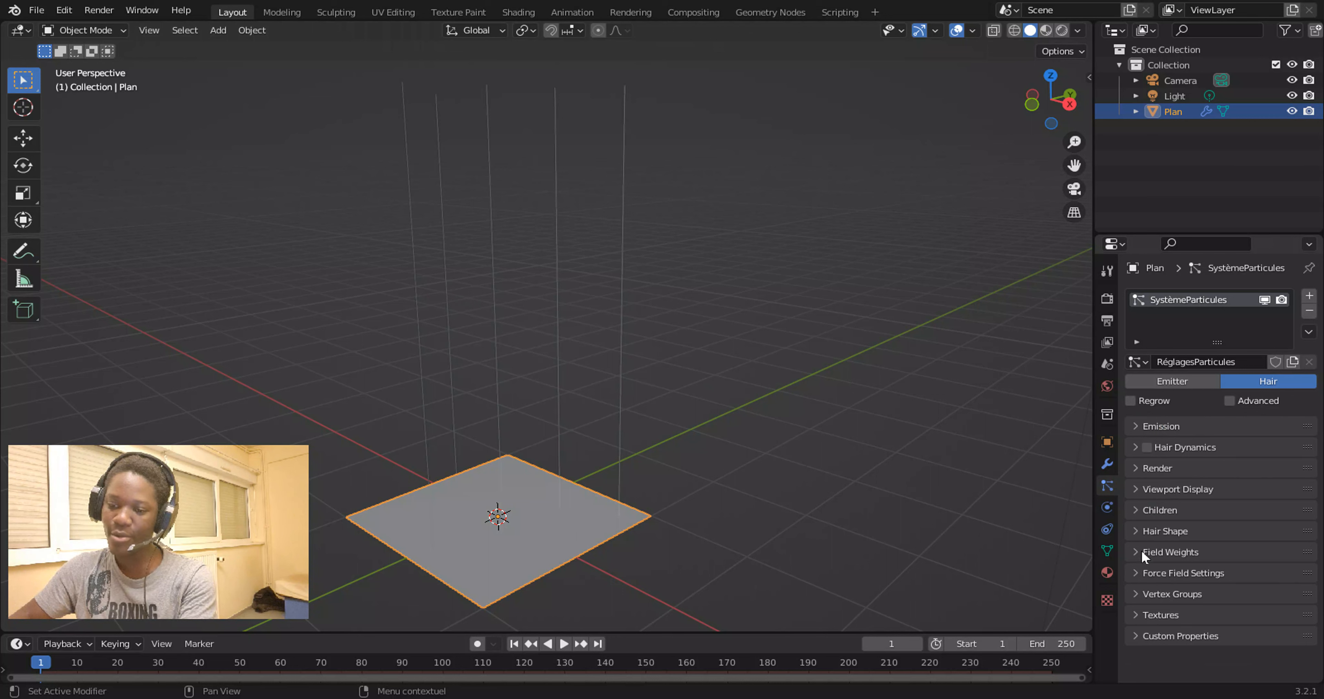
pyautogui.click(1186, 509)
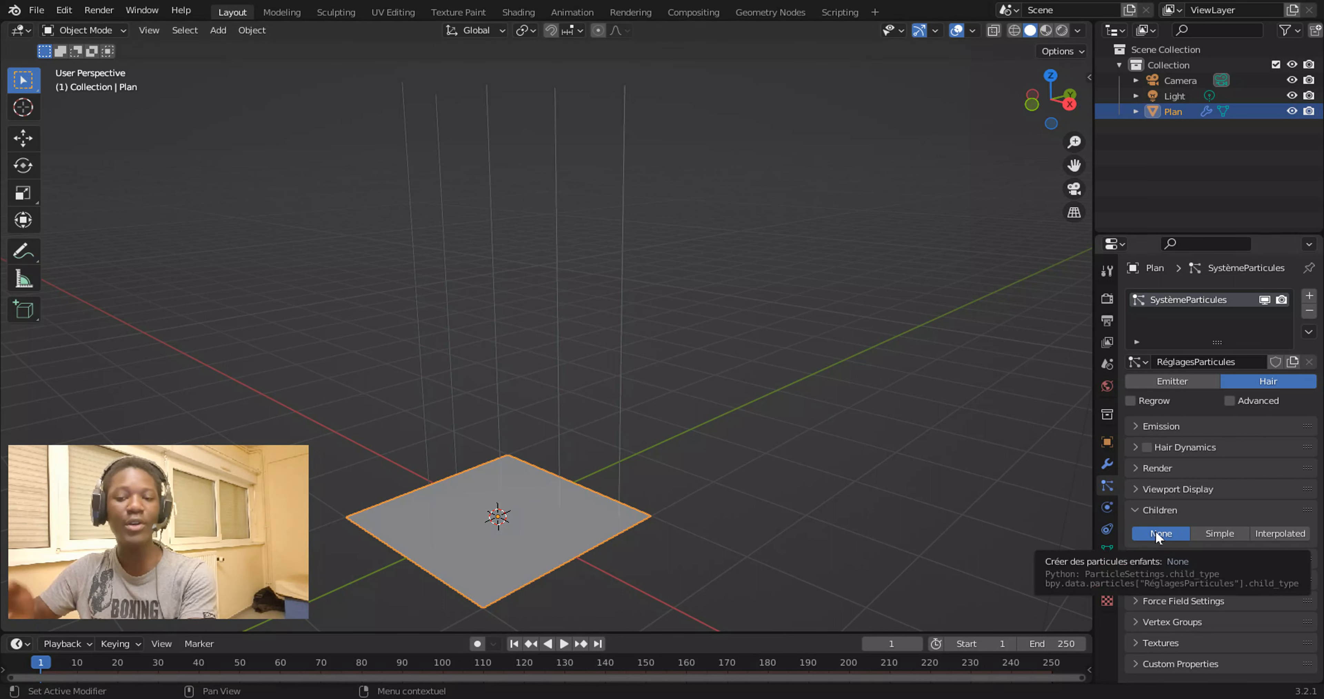
pyautogui.click(1218, 533)
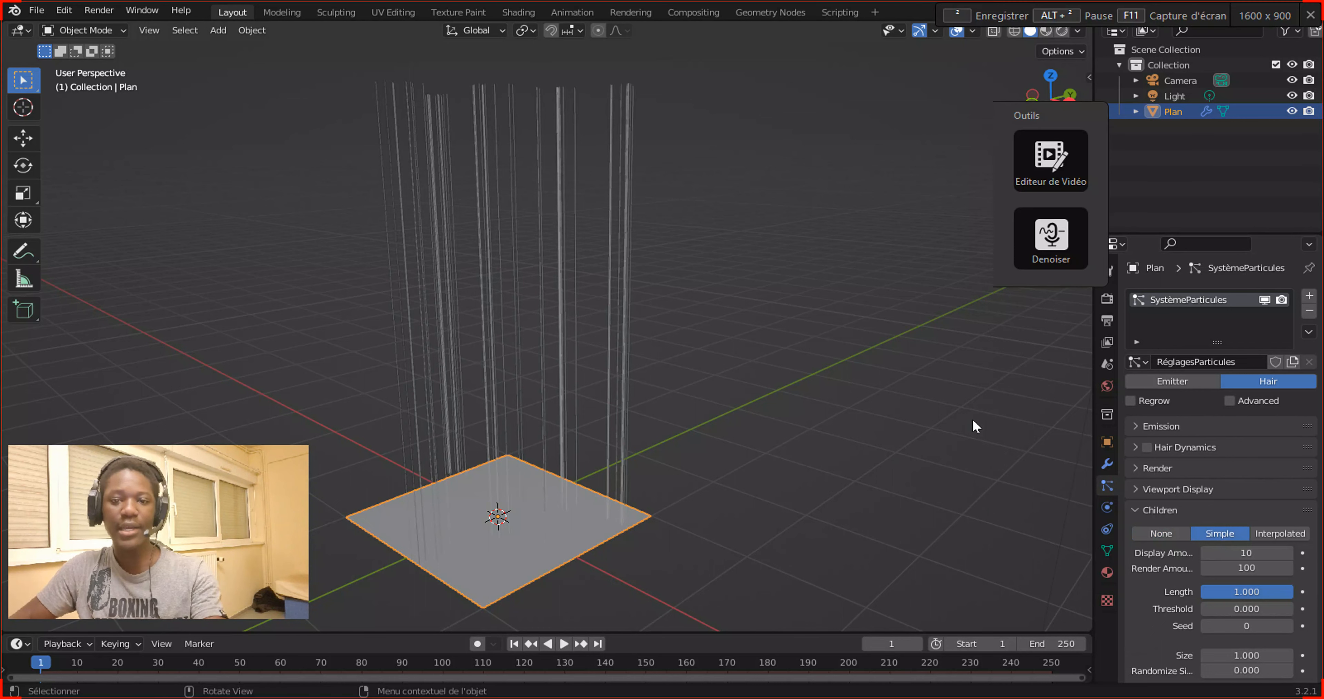
# Switch to the Photos window to view the broom picture balai_exterieur.jpg.
pyautogui.press('super+Tab')
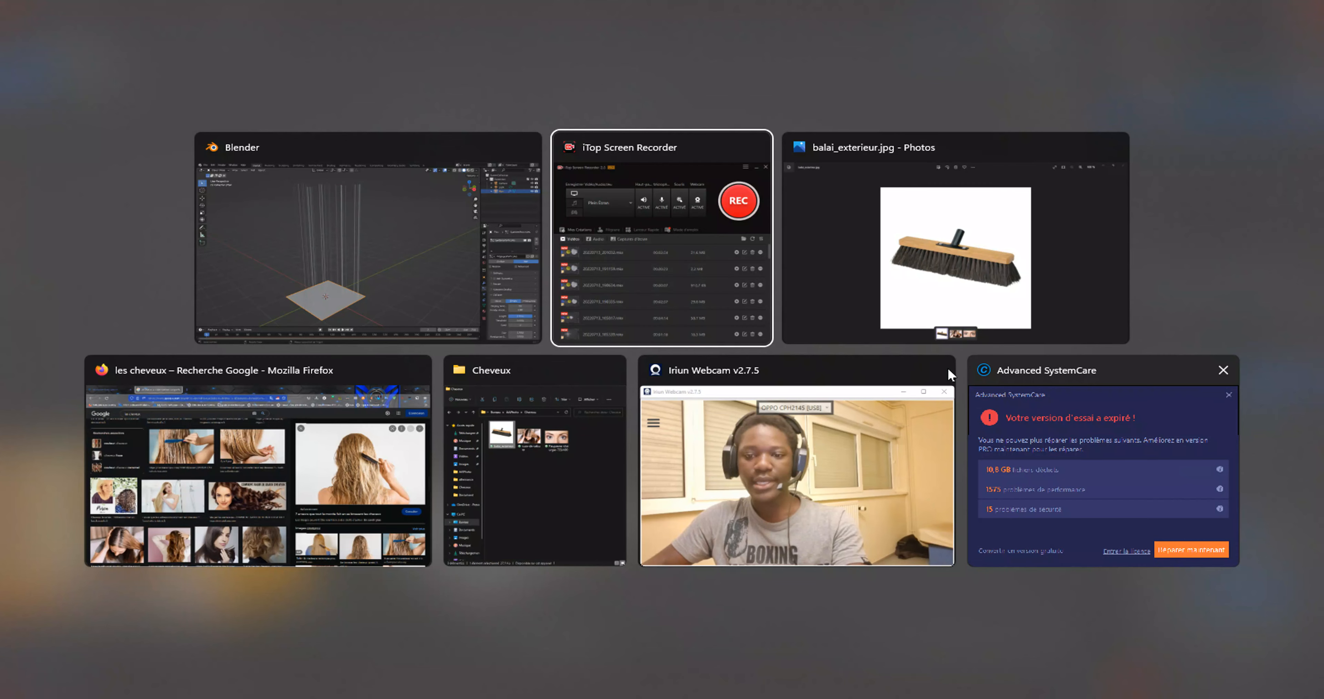
pyautogui.click(942, 298)
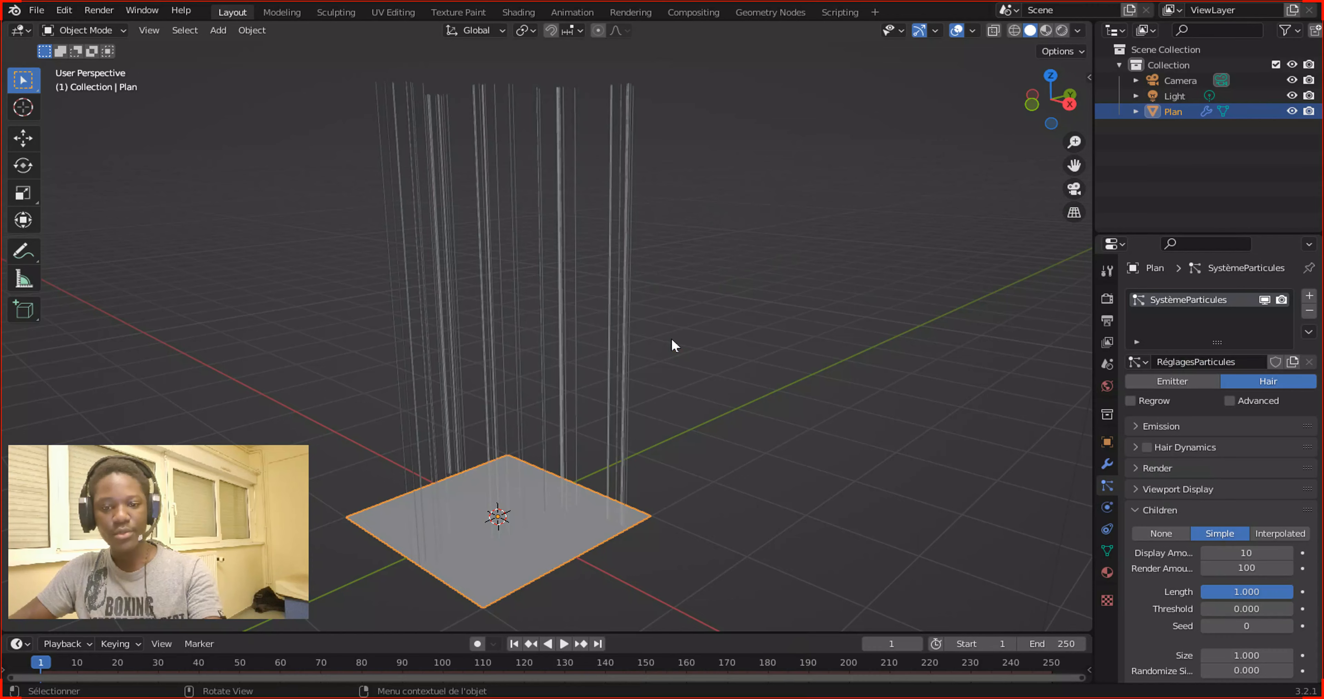
# Compare the Interpolated and Simple children types on the plane's hair, ending on Interpolated.
pyautogui.click(1269, 533)
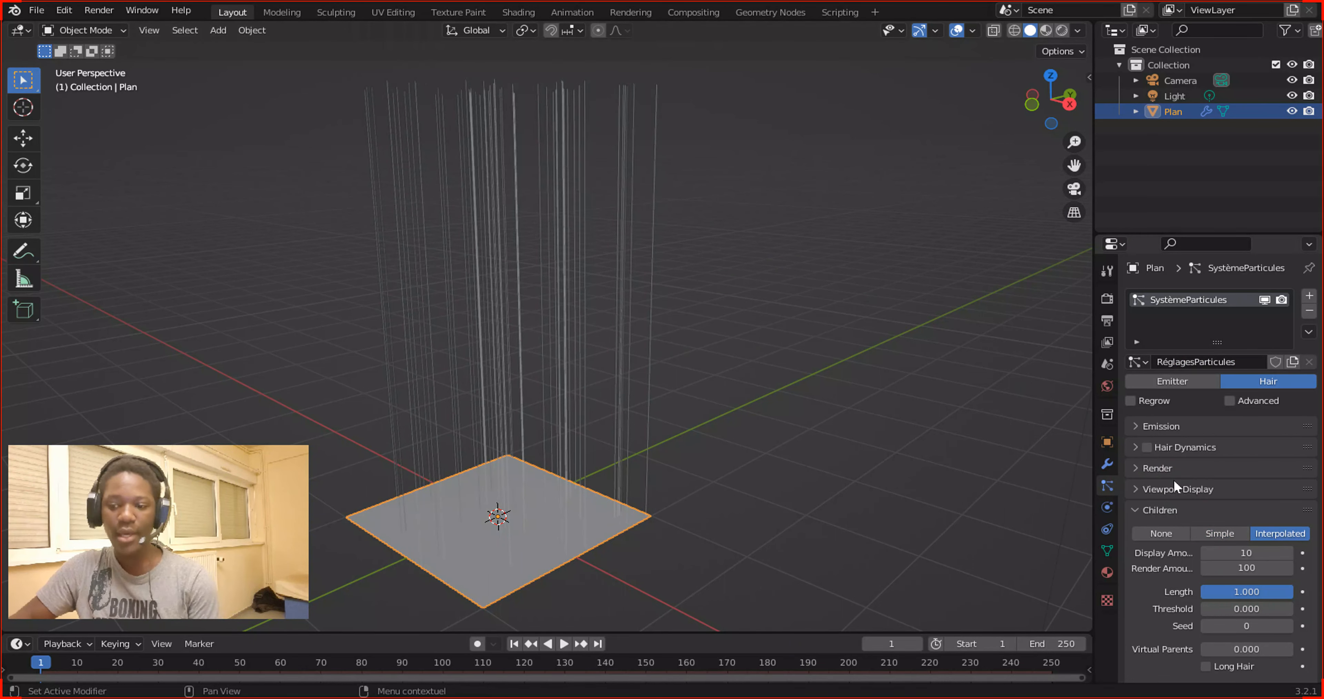
pyautogui.click(1219, 533)
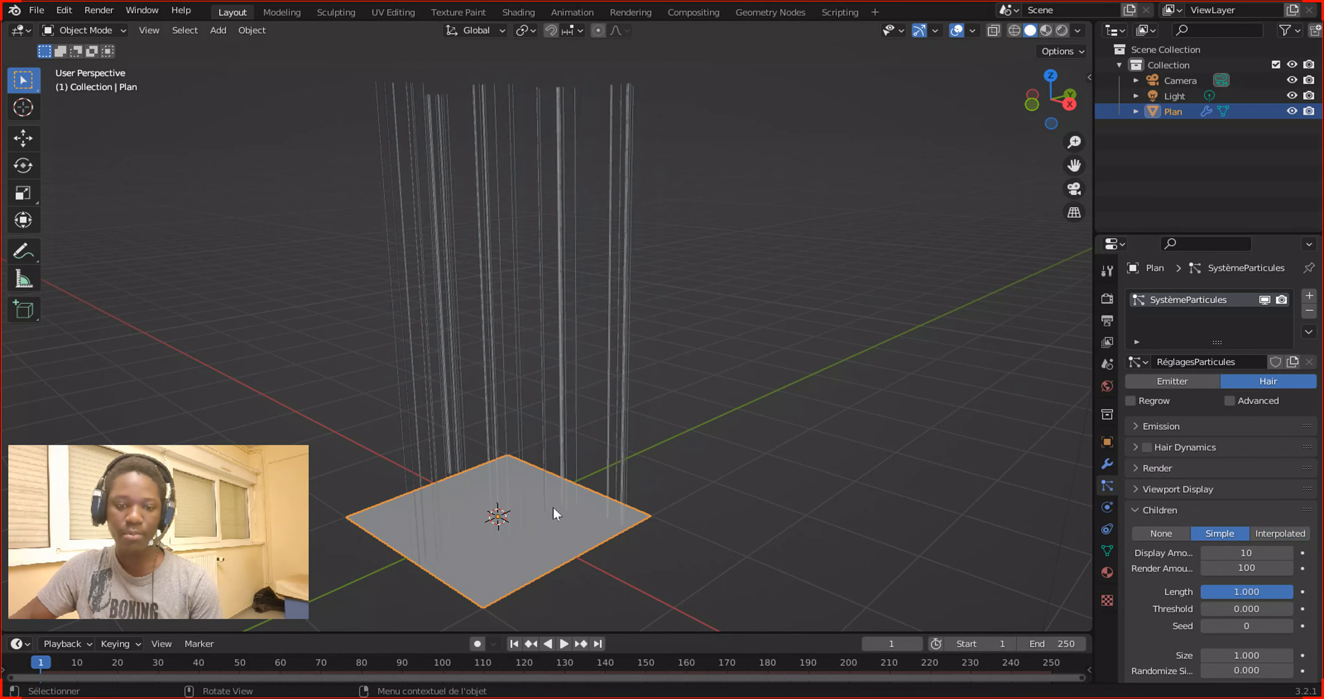
pyautogui.moveTo(558, 513); pyautogui.dragTo(620, 490, button='middle')
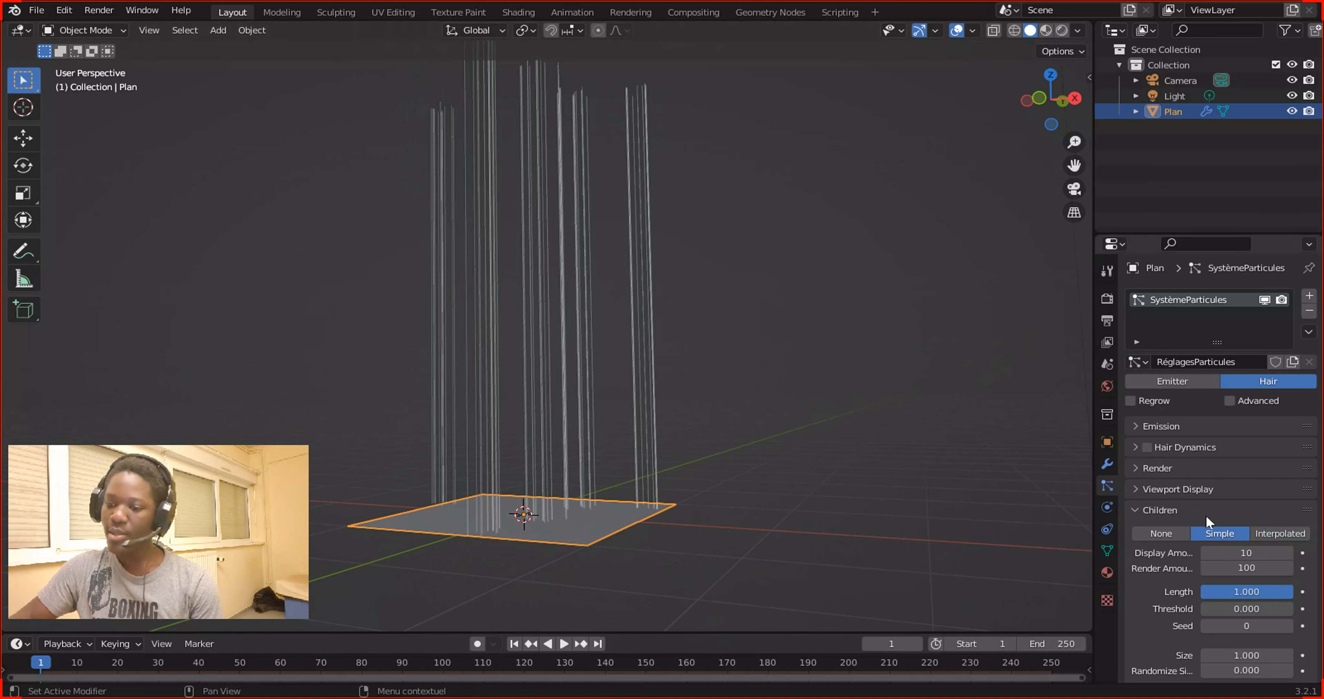
pyautogui.click(1277, 533)
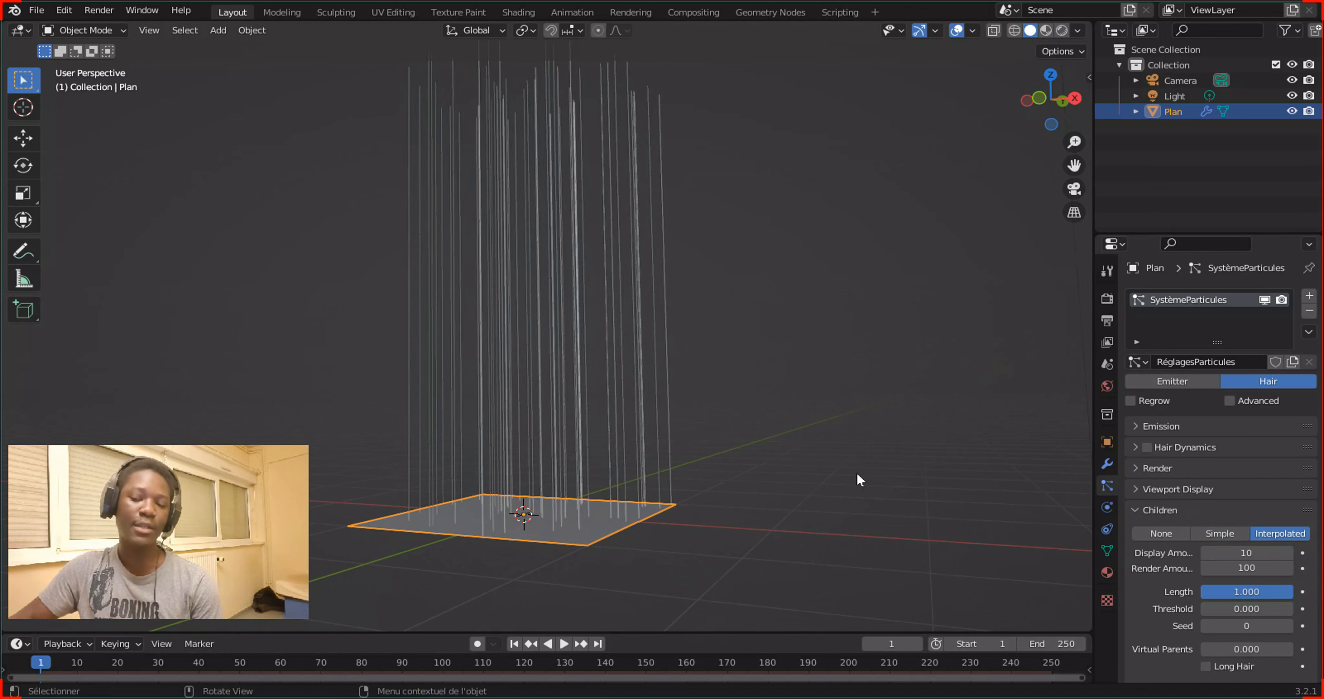
# Set the children's display amount to 2.
pyautogui.scroll(-6, 1166, 503)
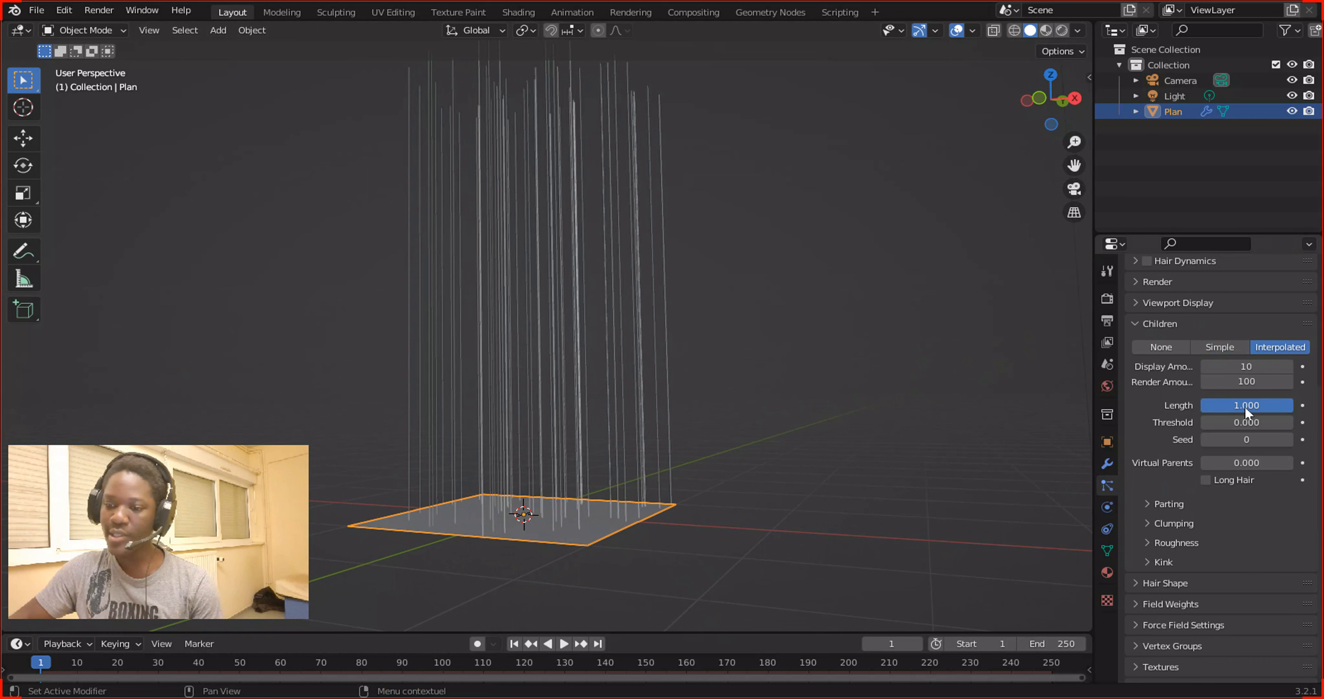
pyautogui.click(1247, 366)
pyautogui.write('2')
pyautogui.press('Return')
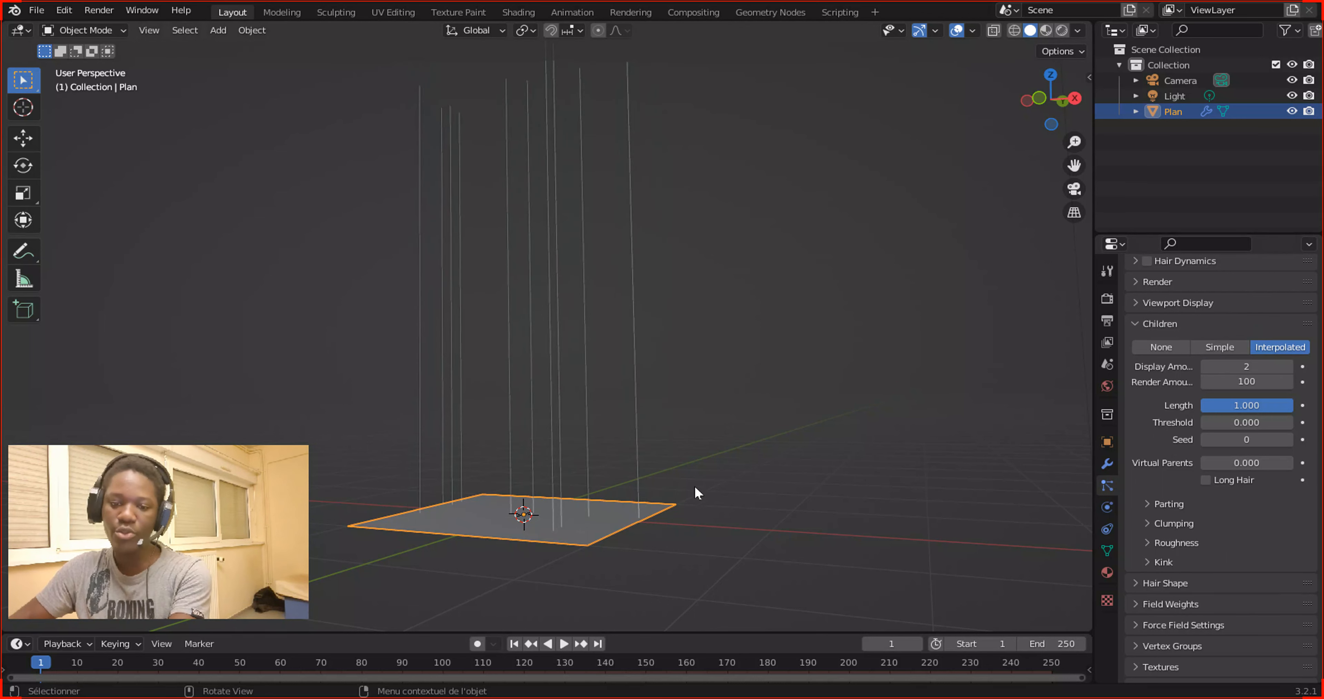
# Switch the children type back to Simple and inspect how the child strands group around each parent.
pyautogui.scroll(3, 730, 465)
pyautogui.moveTo(733, 457); pyautogui.dragTo(704, 440, button='middle')
pyautogui.click(1231, 348)
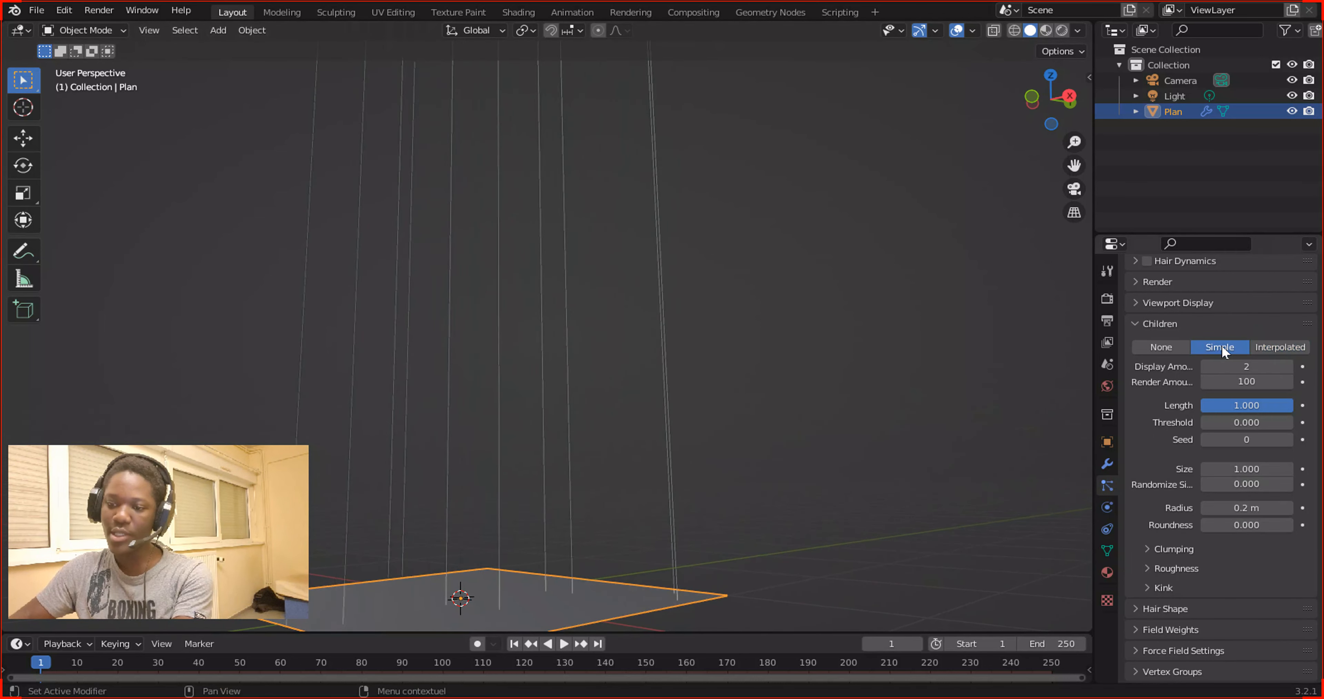
pyautogui.scroll(-3, 452, 556)
pyautogui.moveTo(451, 549); pyautogui.dragTo(539, 485, button='middle')
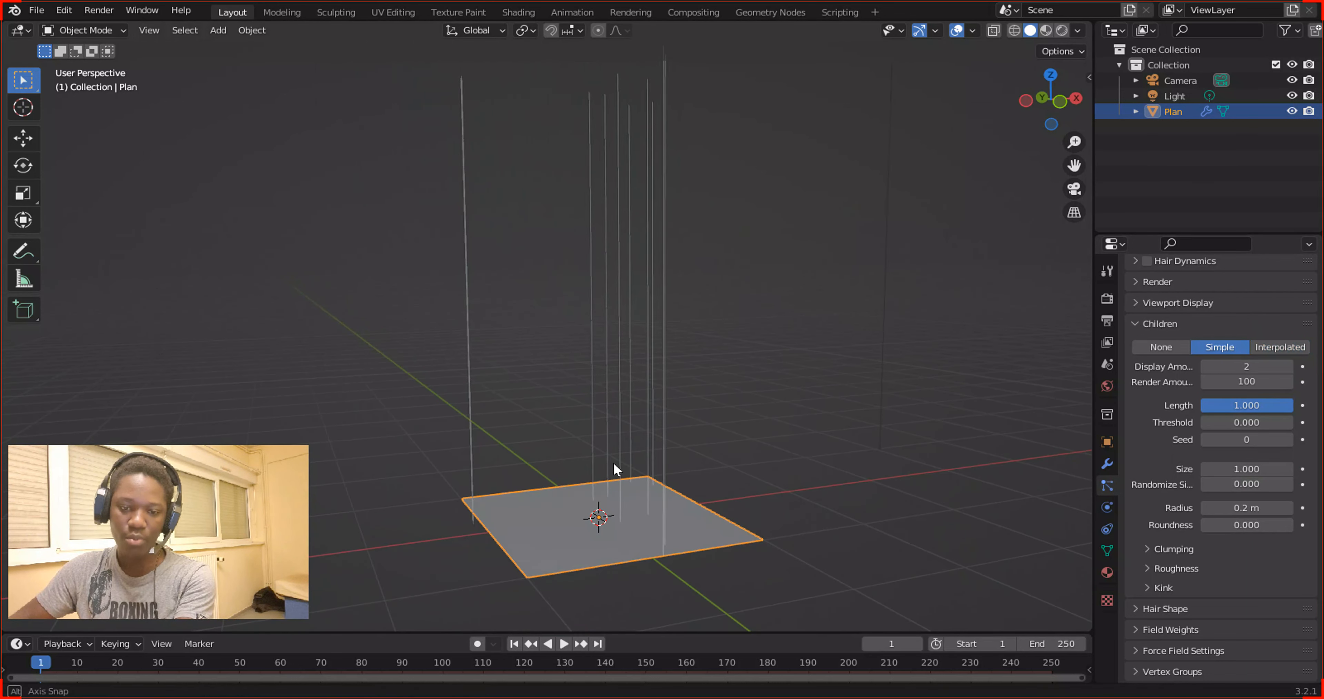
pyautogui.moveTo(614, 467); pyautogui.dragTo(436, 439, button='middle')
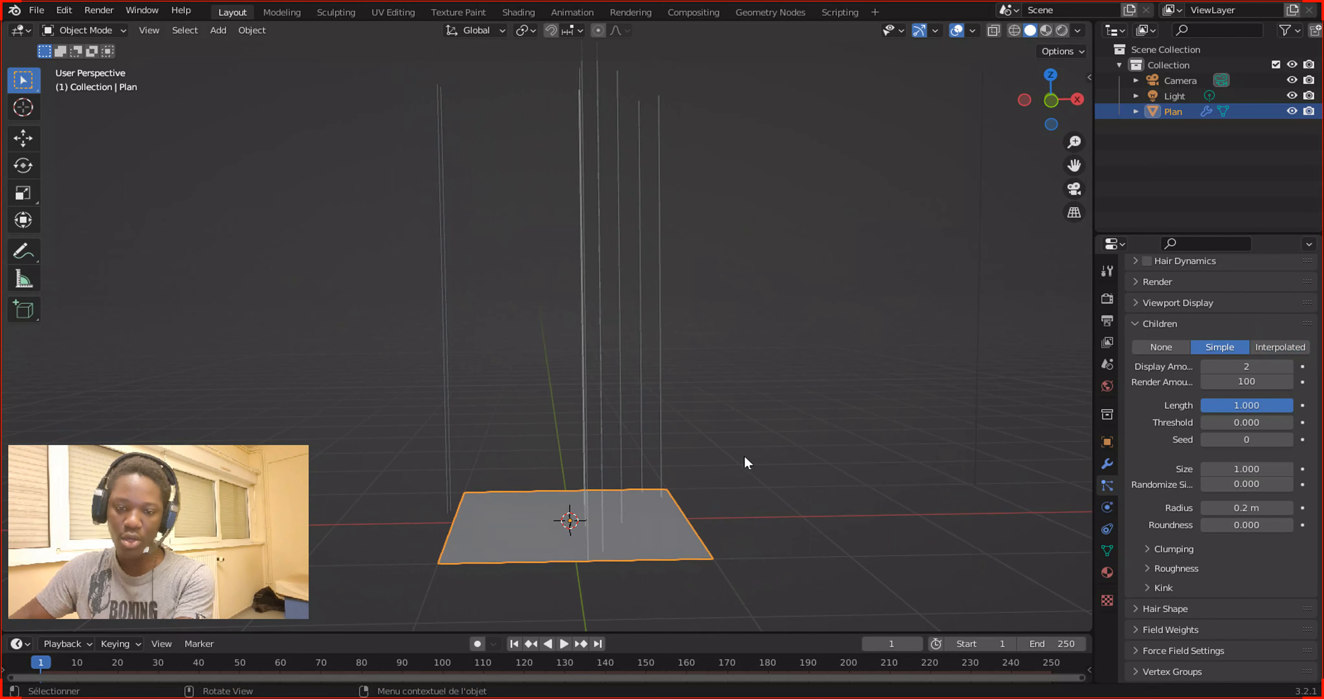
pyautogui.moveTo(748, 462); pyautogui.dragTo(704, 449, button='middle')
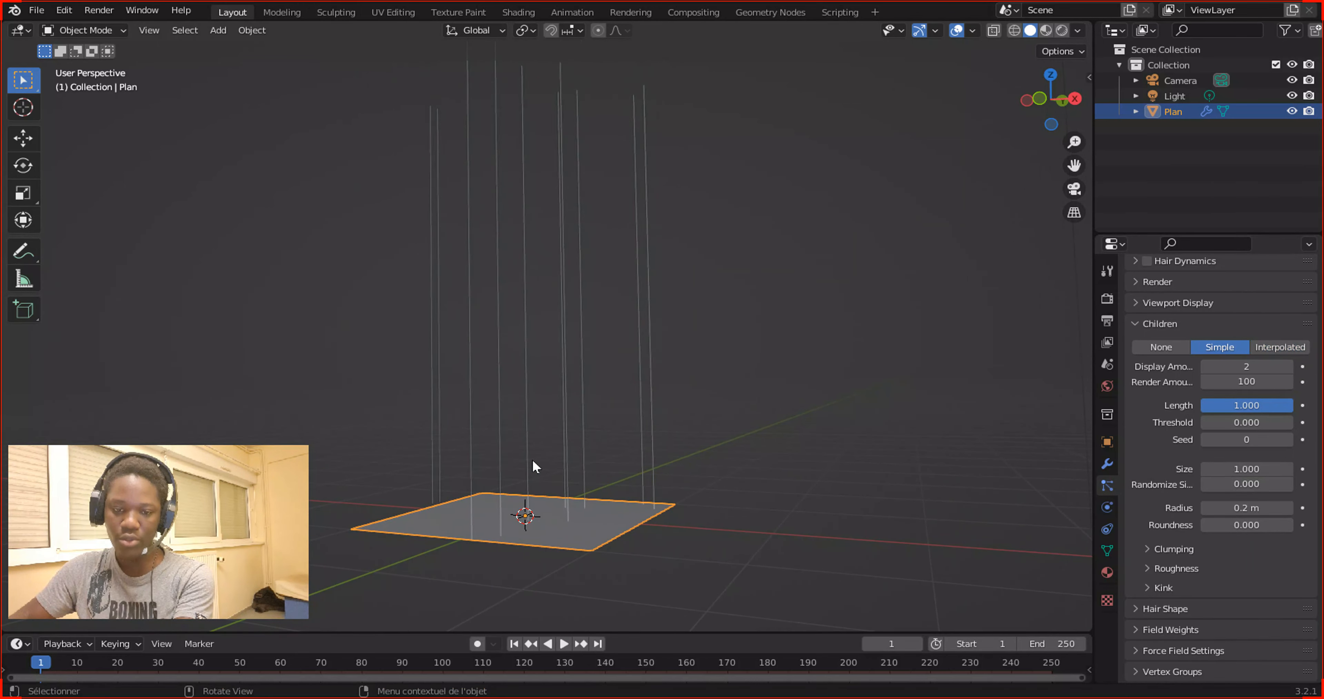
pyautogui.moveTo(534, 465); pyautogui.dragTo(505, 455, button='middle')
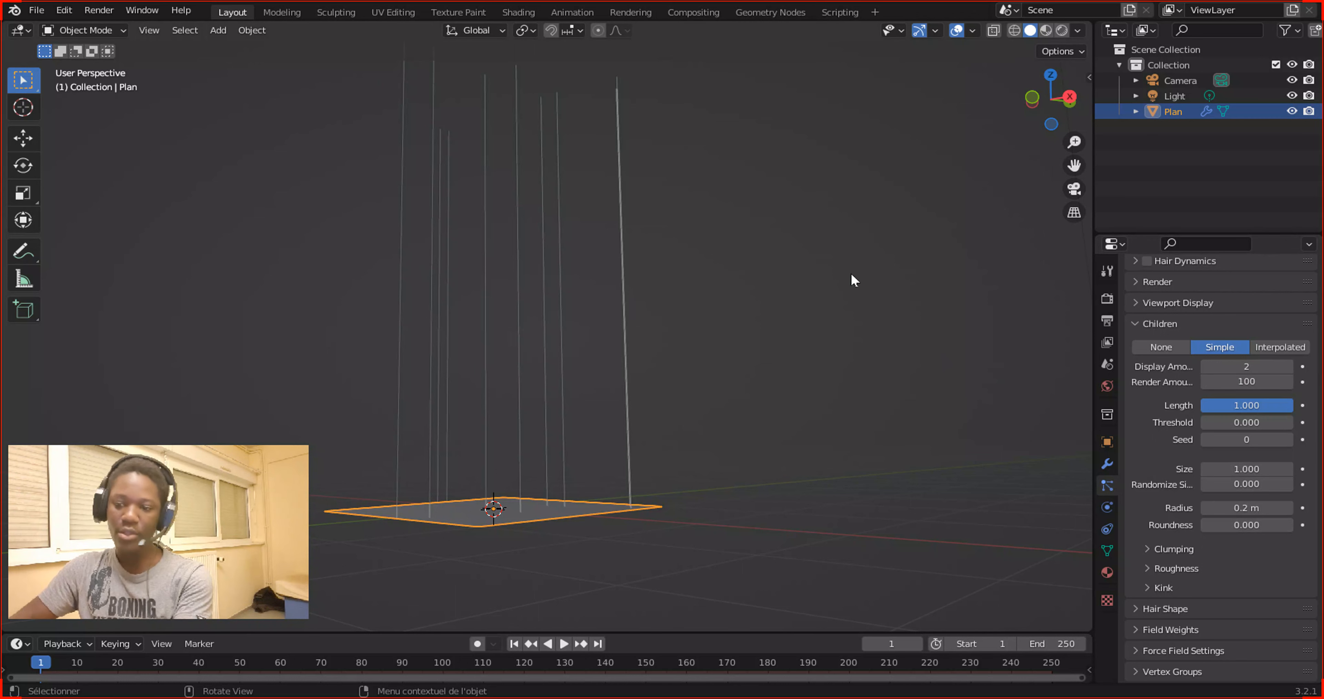
# Set the children's display amount to 100 and examine the clusters of strands around each parent.
pyautogui.click(1231, 361)
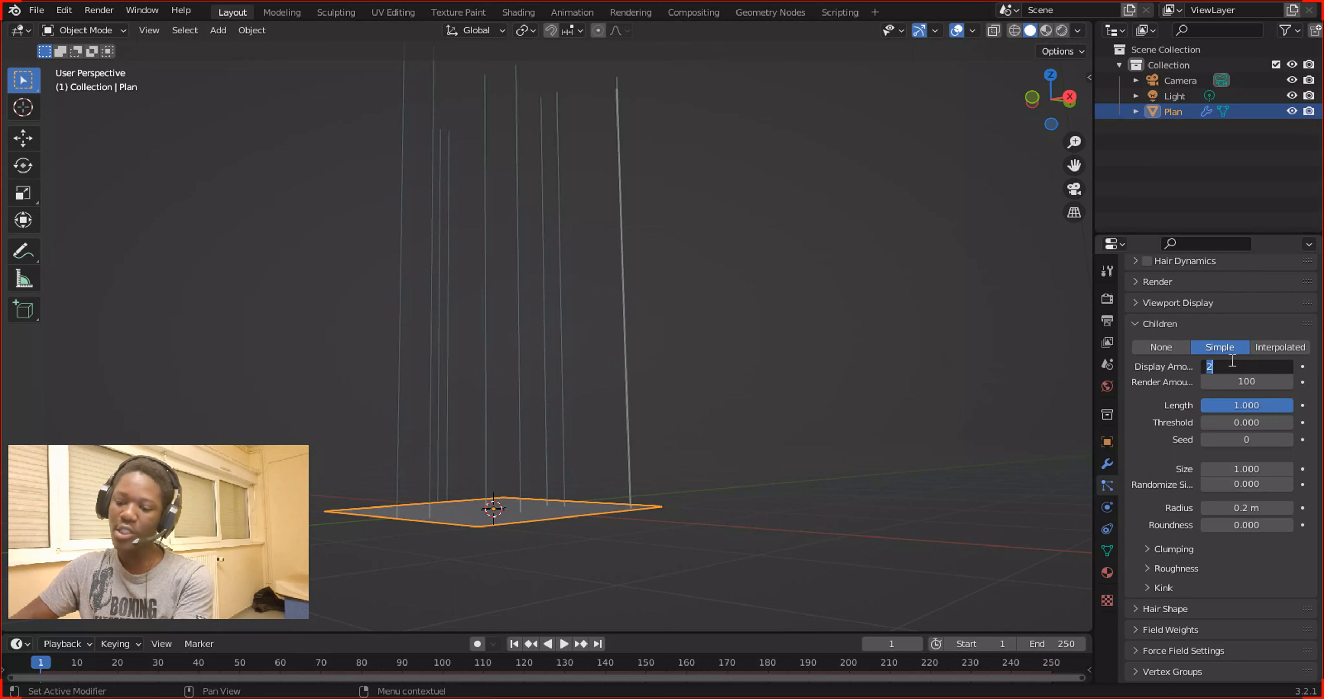
pyautogui.write('01')
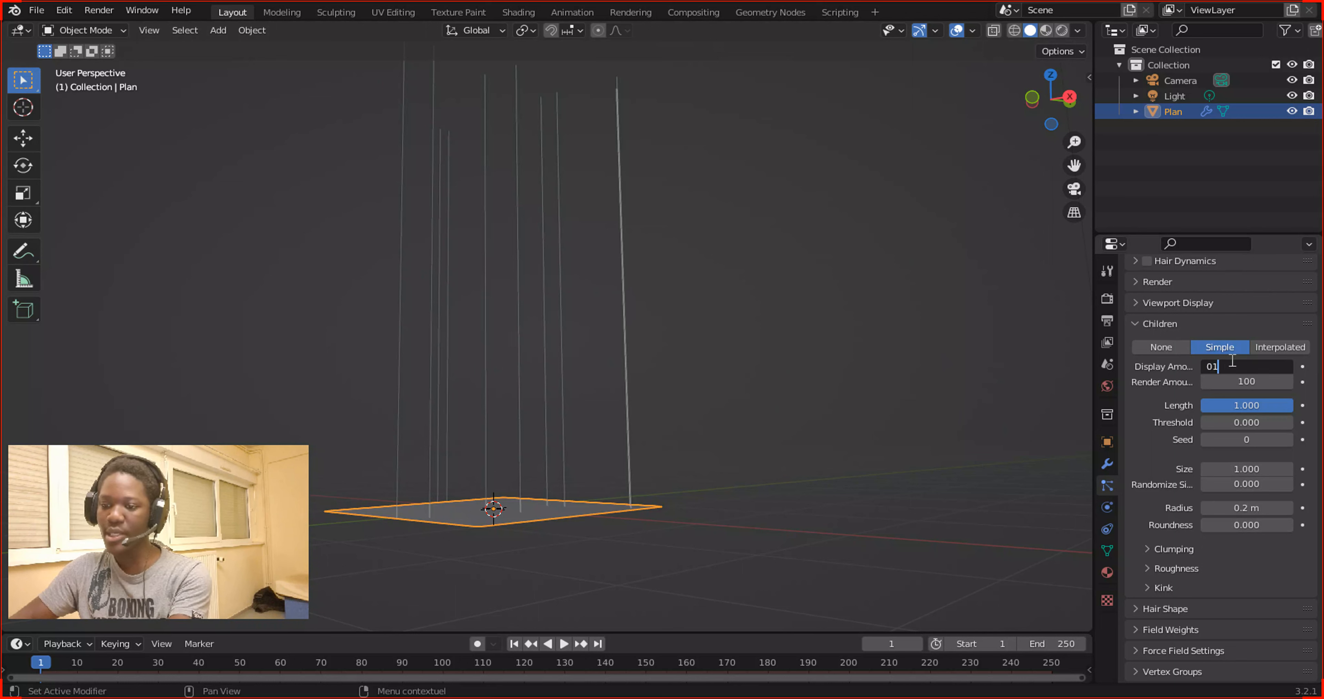
pyautogui.press('BackSpace')
pyautogui.press('BackSpace')
pyautogui.write('1000')
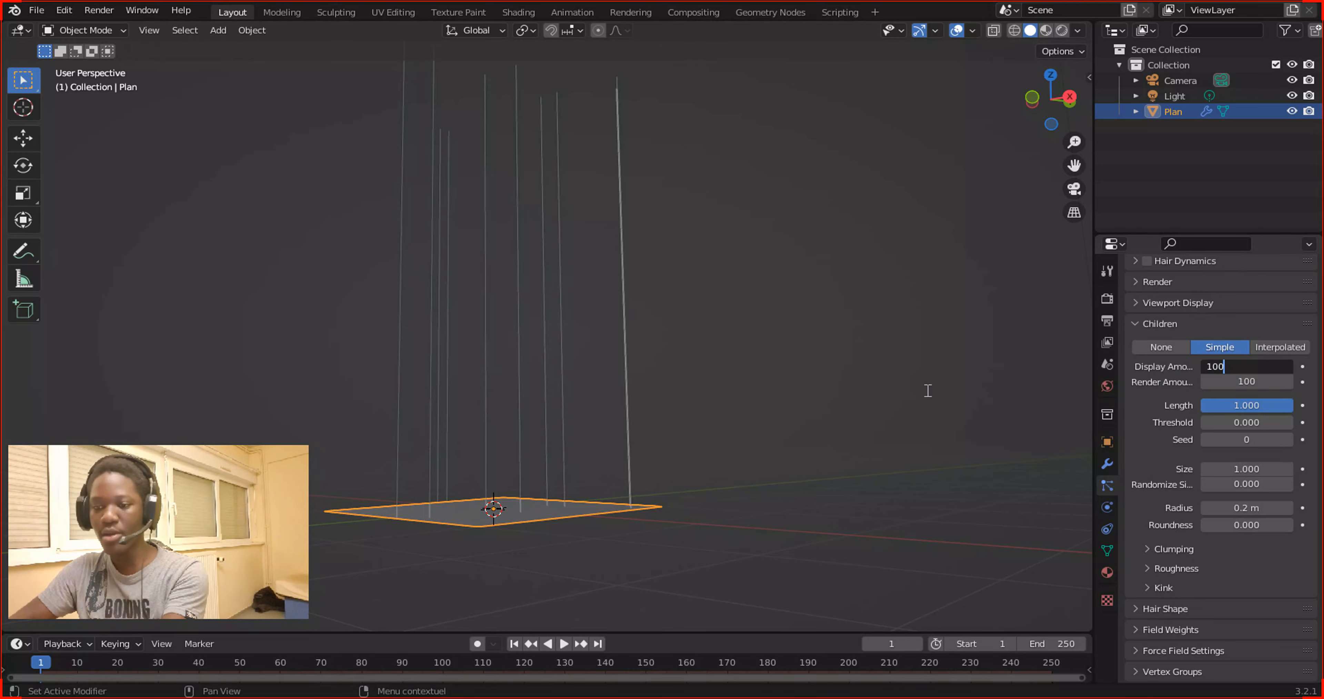
pyautogui.press('Return')
pyautogui.moveTo(572, 354); pyautogui.dragTo(598, 343, button='middle')
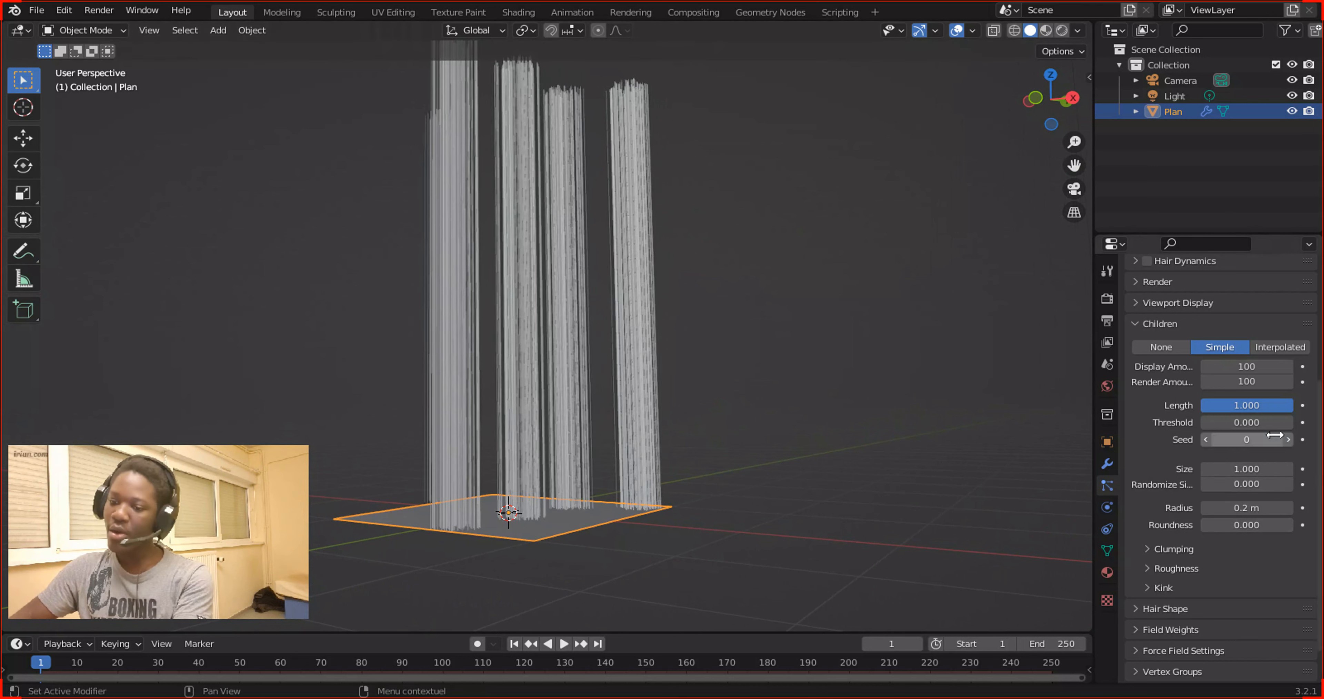
pyautogui.scroll(-2, 1182, 391)
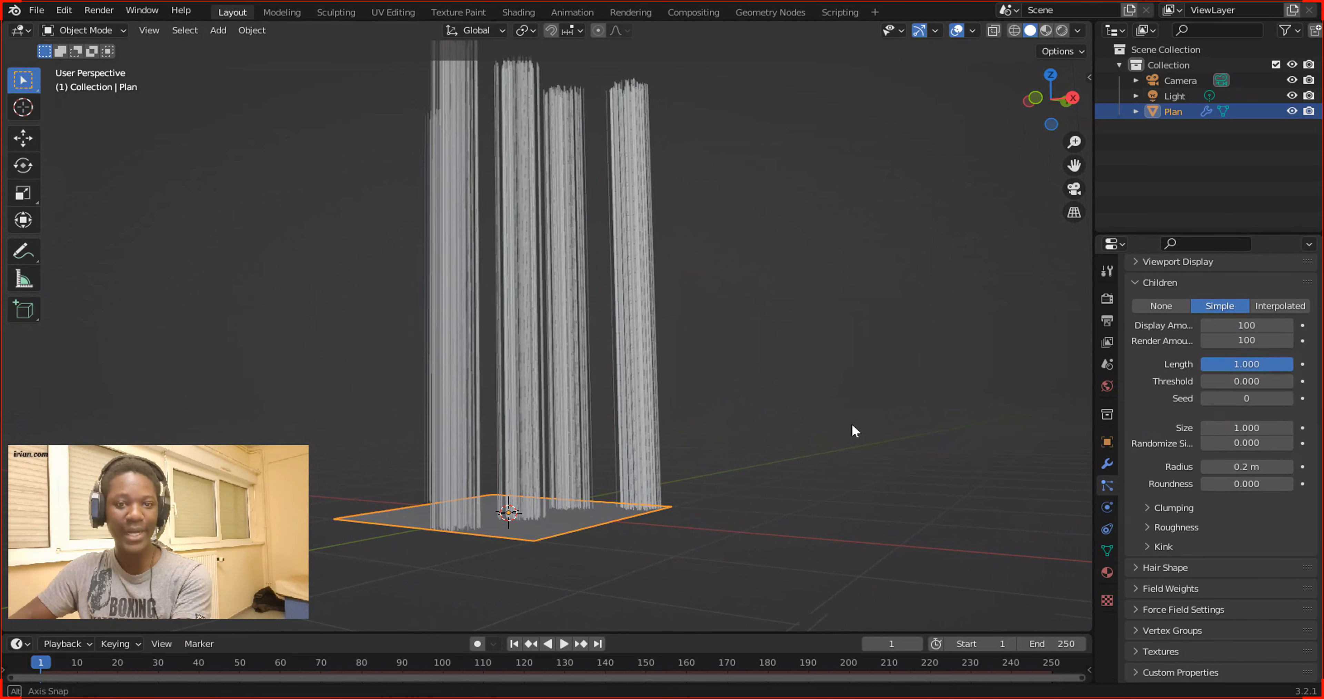
pyautogui.moveTo(855, 434); pyautogui.dragTo(854, 437, button='middle')
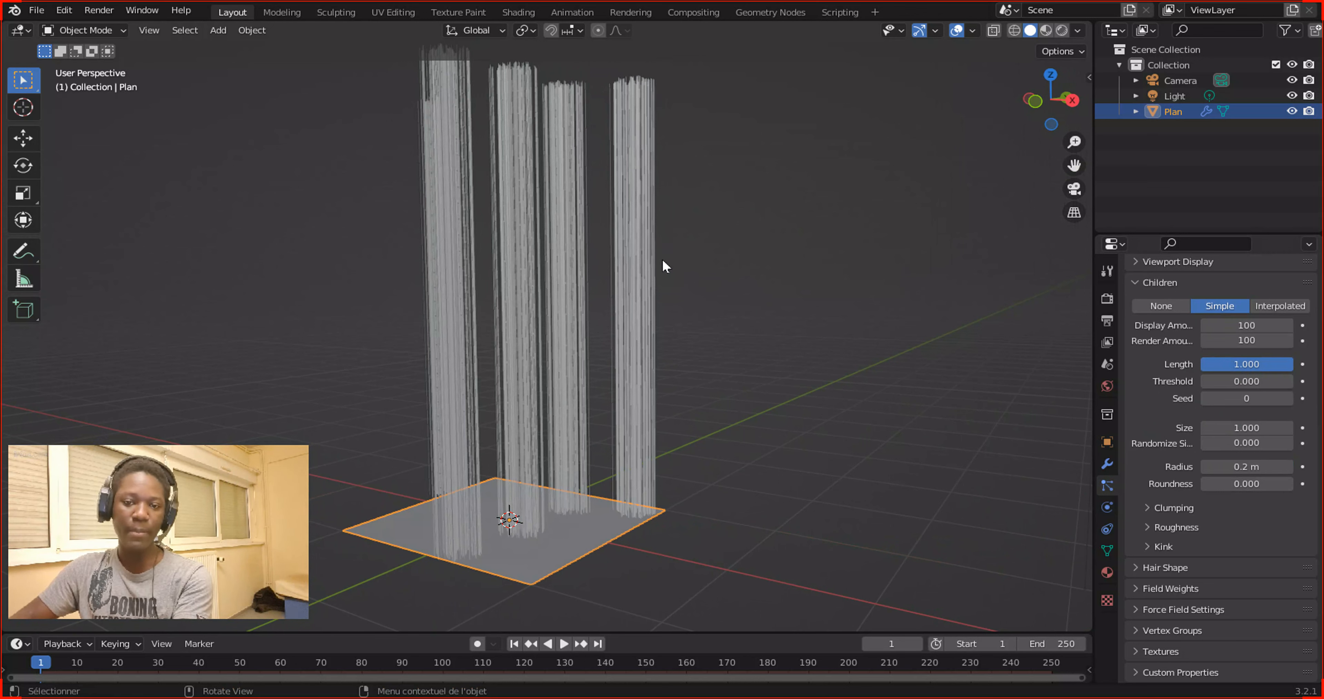
# Reduce the length of the simple children to 0.526.
pyautogui.click(1271, 427)
pyautogui.press('Escape')
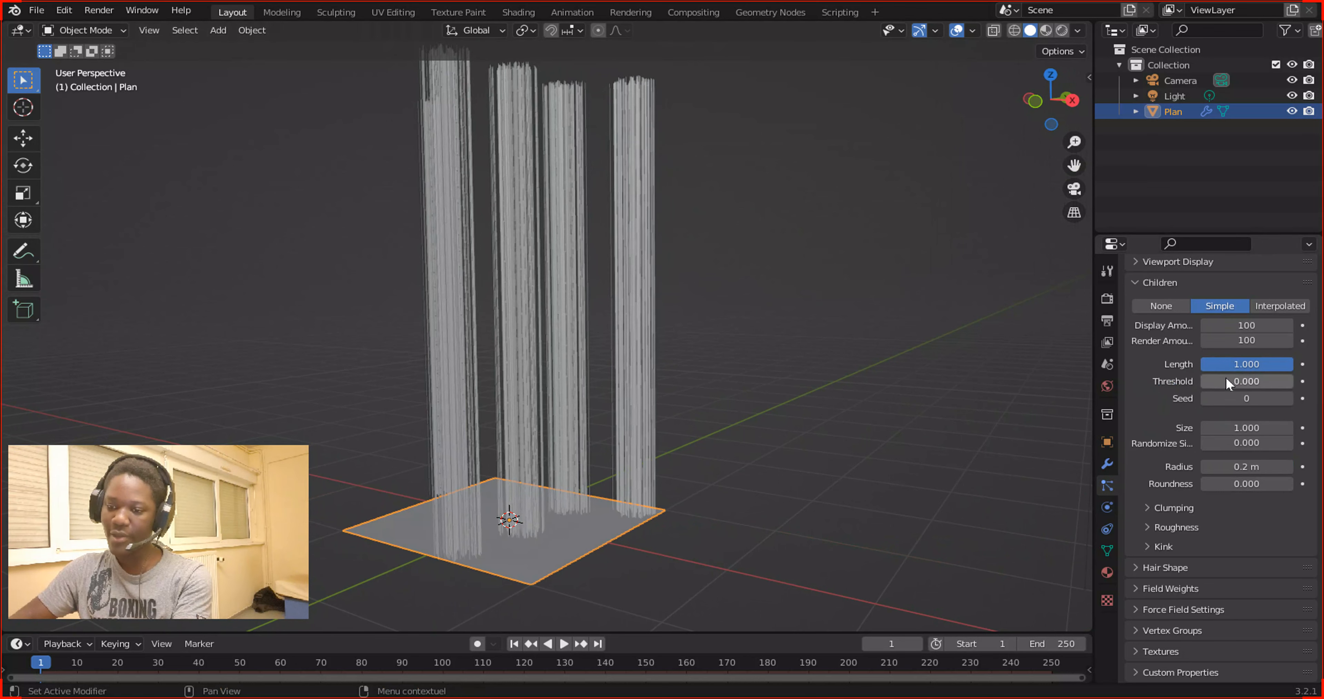
pyautogui.moveTo(1251, 366)
pyautogui.mouseDown()
pyautogui.moveTo(1225, 366)
pyautogui.moveTo(1251, 366)
pyautogui.mouseUp()
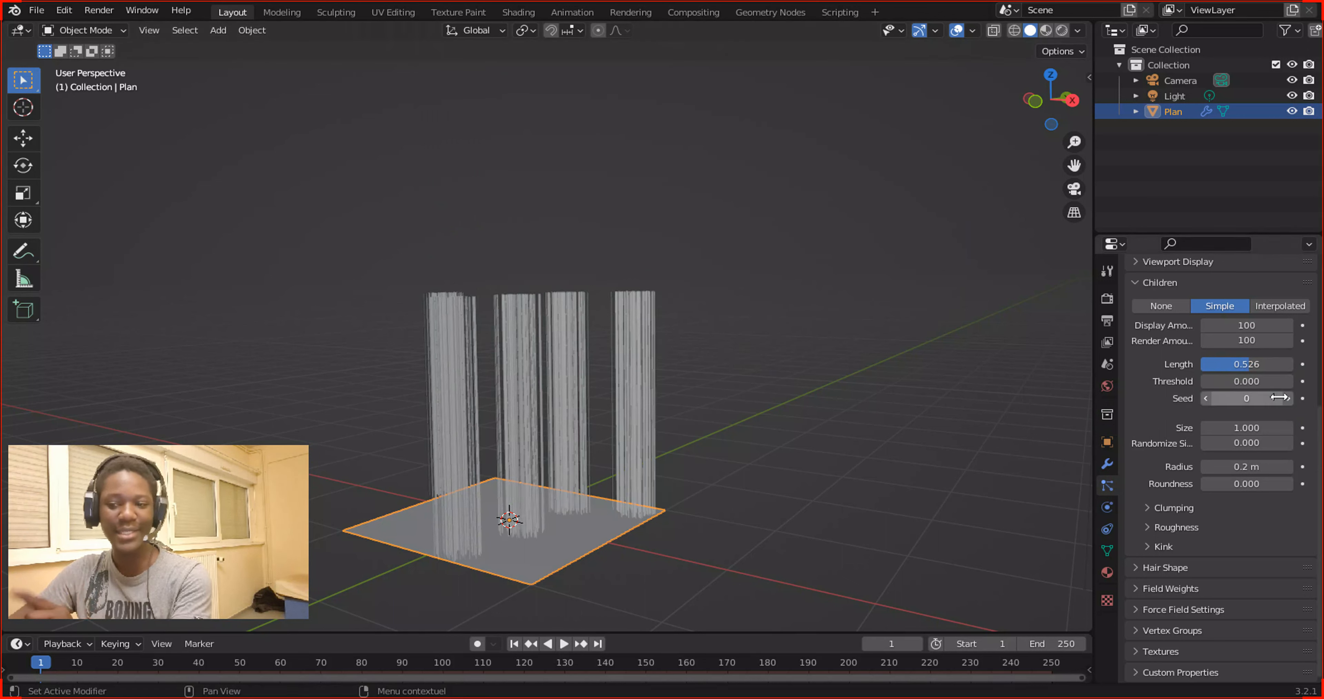
# Enable Parent Particles in the render extras and compare the parent strands with the shortened children.
pyautogui.scroll(6, 1224, 369)
pyautogui.click(1169, 355)
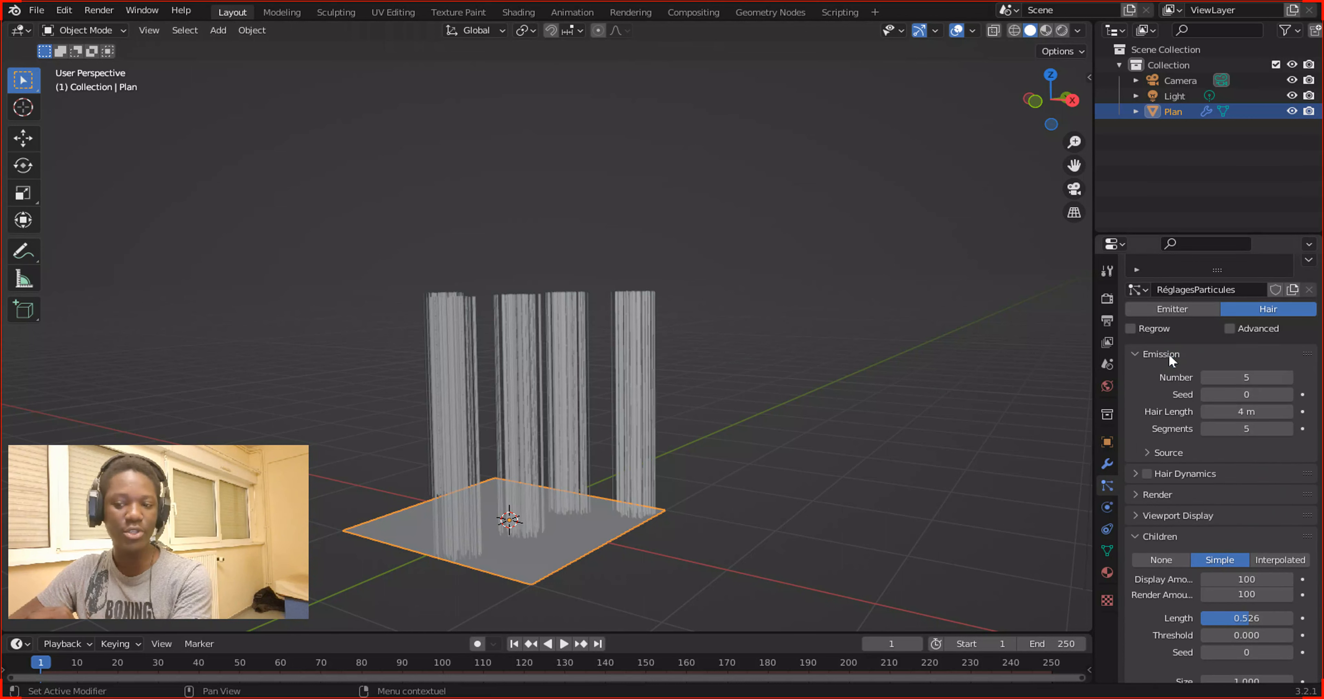
pyautogui.click(1159, 354)
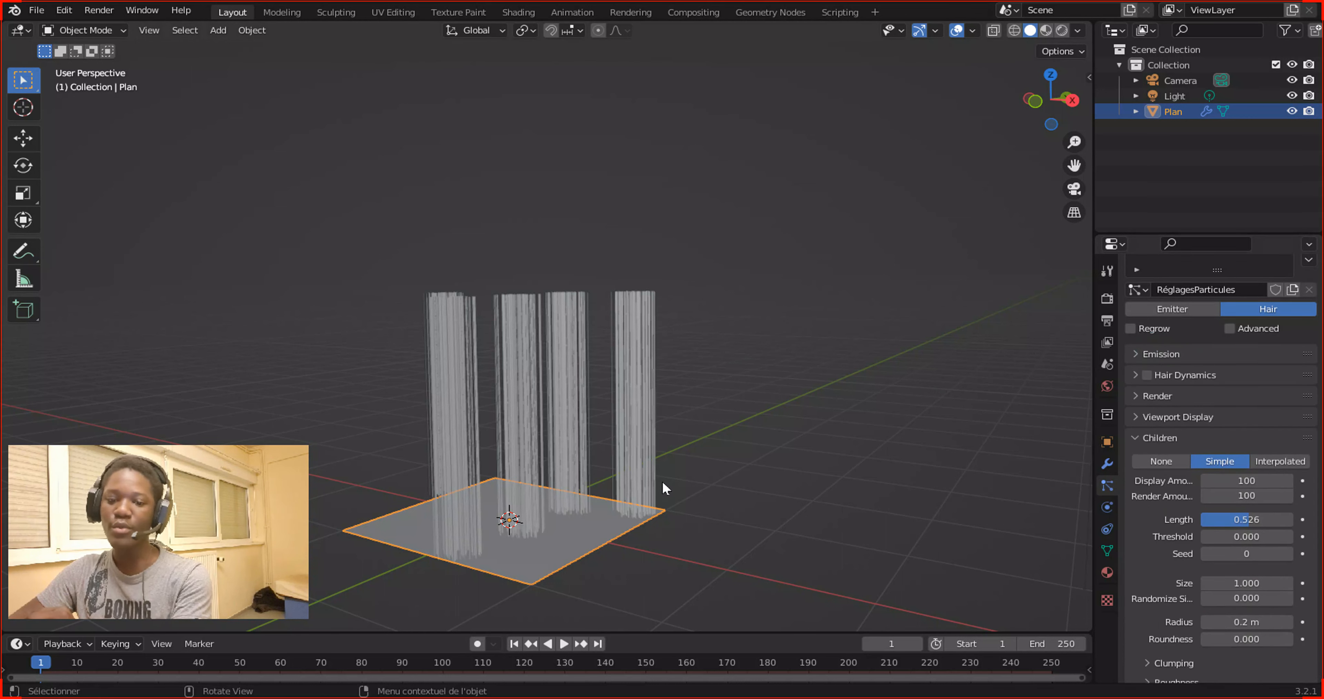
pyautogui.scroll(-3, 632, 485)
pyautogui.scroll(3, 633, 484)
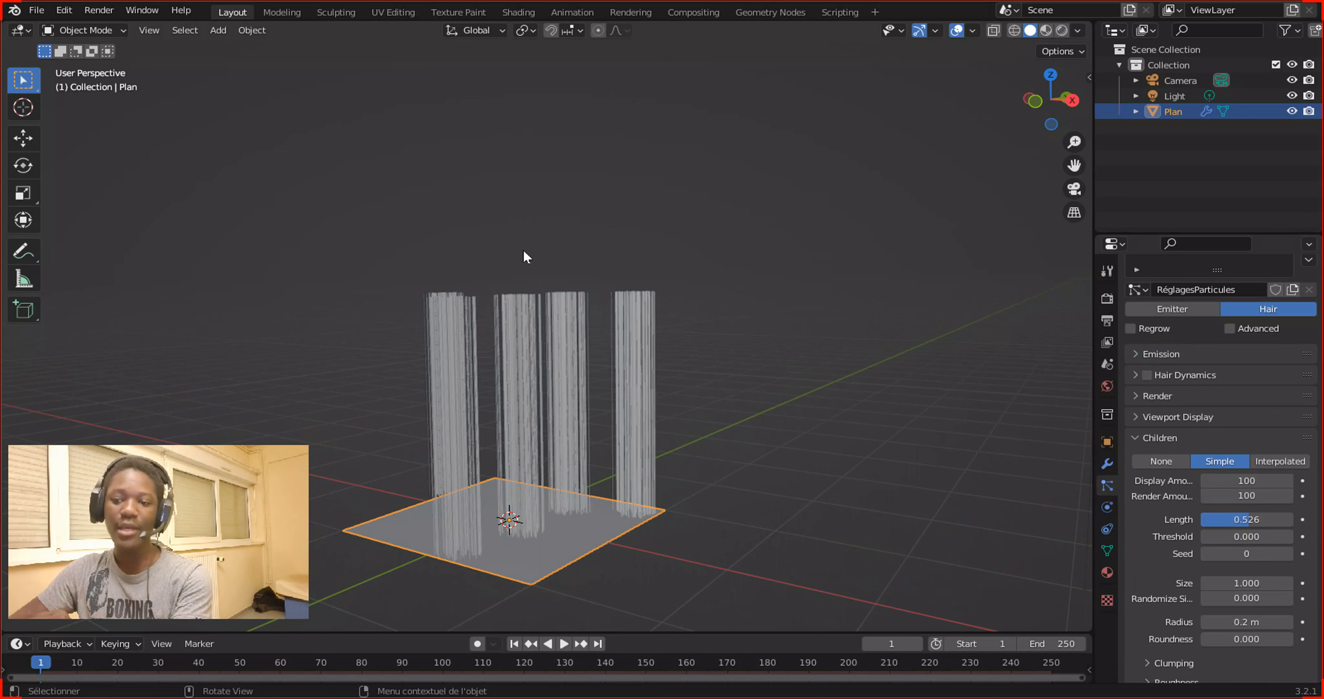
pyautogui.scroll(-4, 1225, 562)
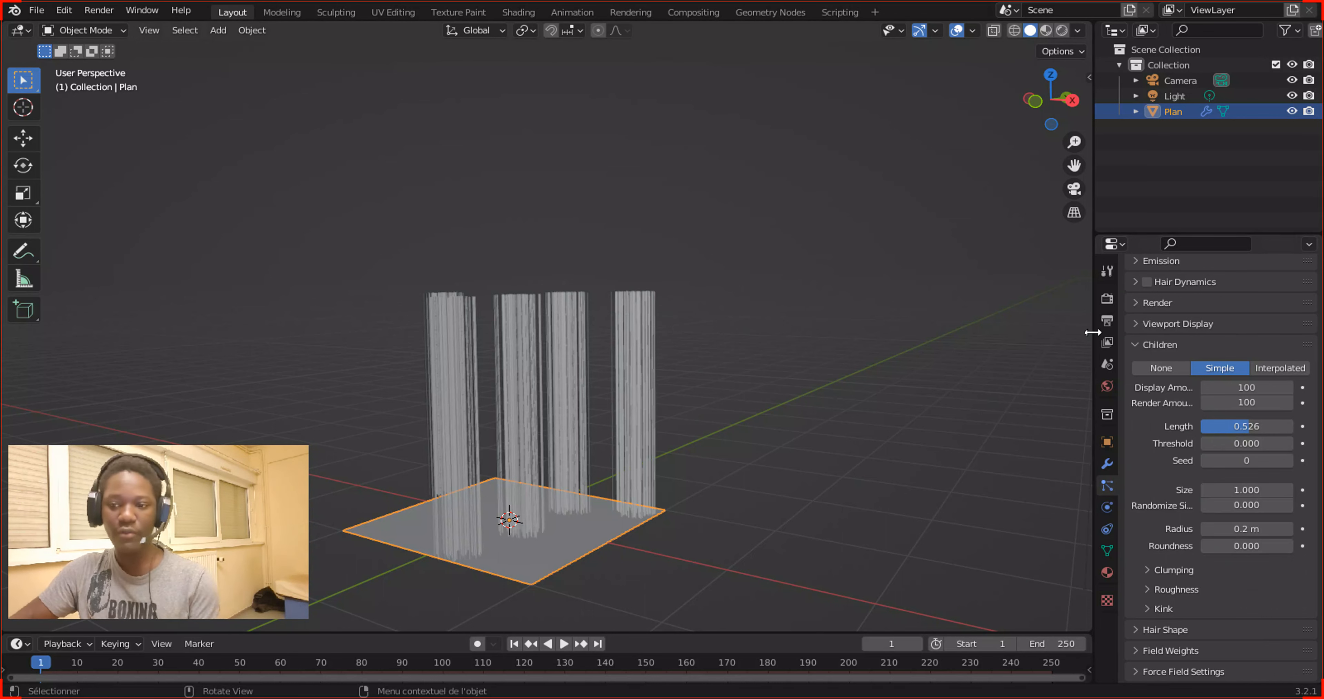
pyautogui.click(1160, 304)
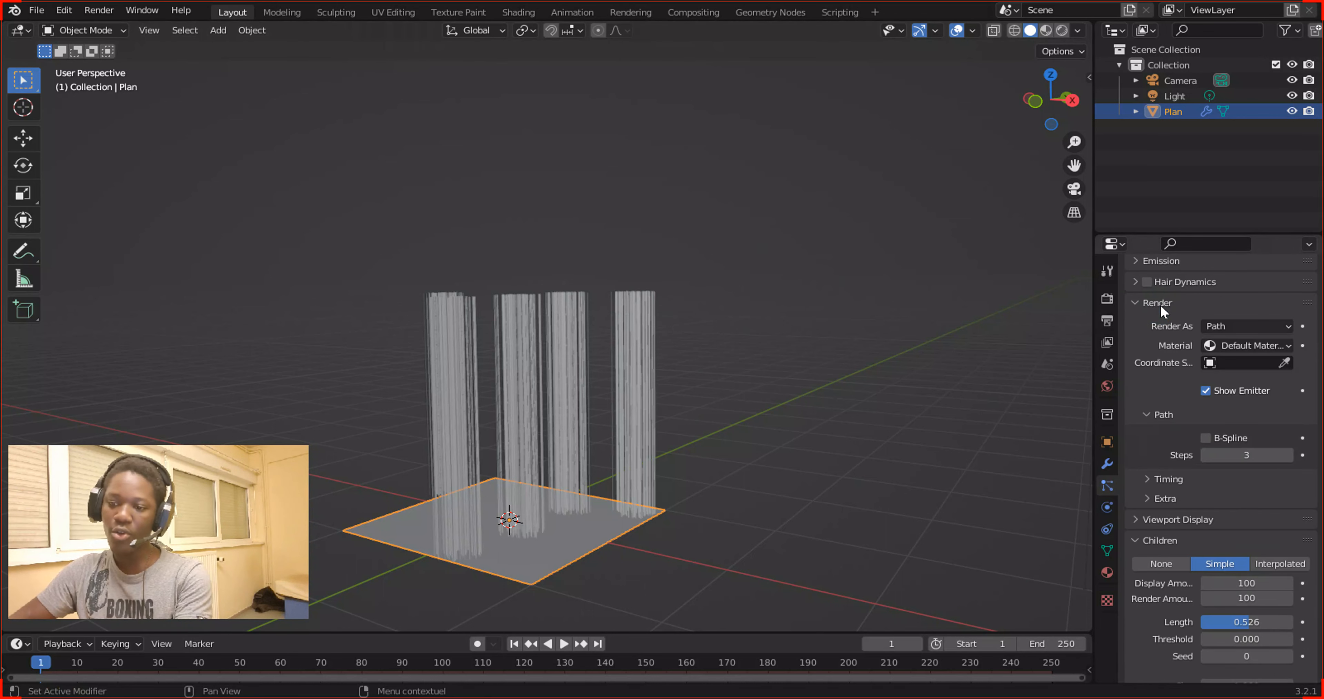
pyautogui.click(1158, 497)
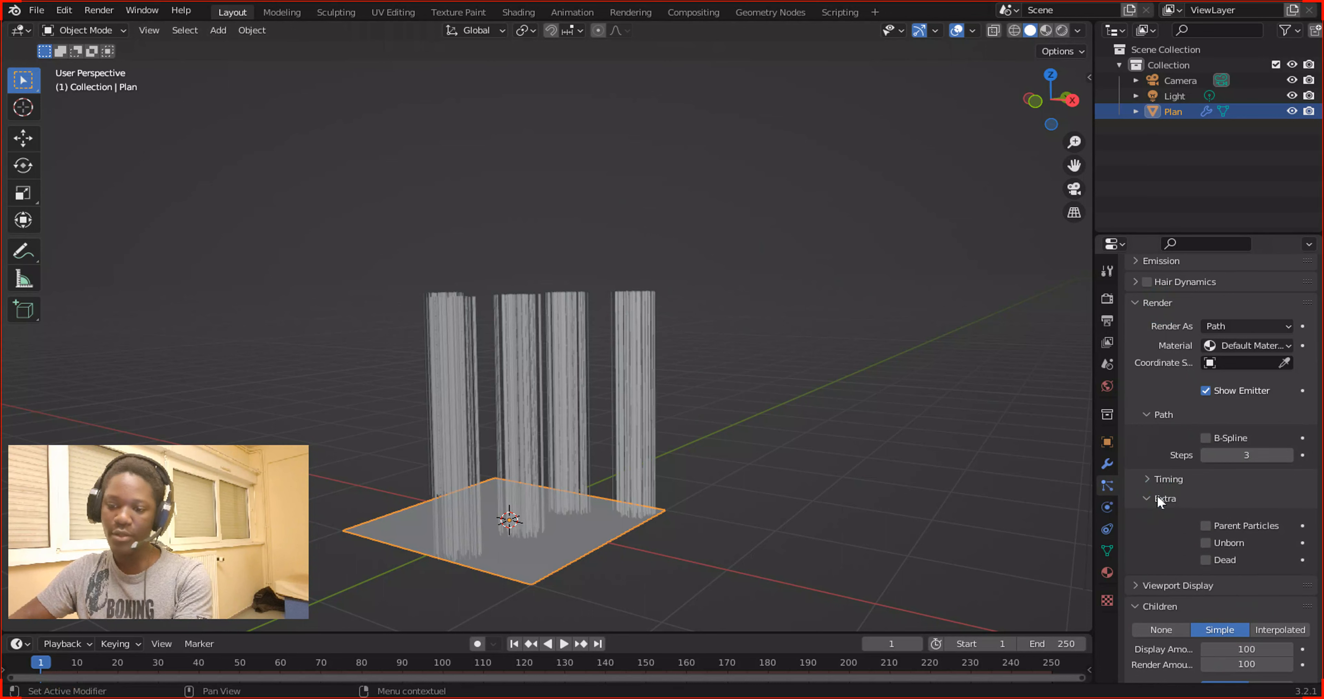
pyautogui.click(1205, 525)
pyautogui.moveTo(363, 171); pyautogui.dragTo(626, 135, button='middle')
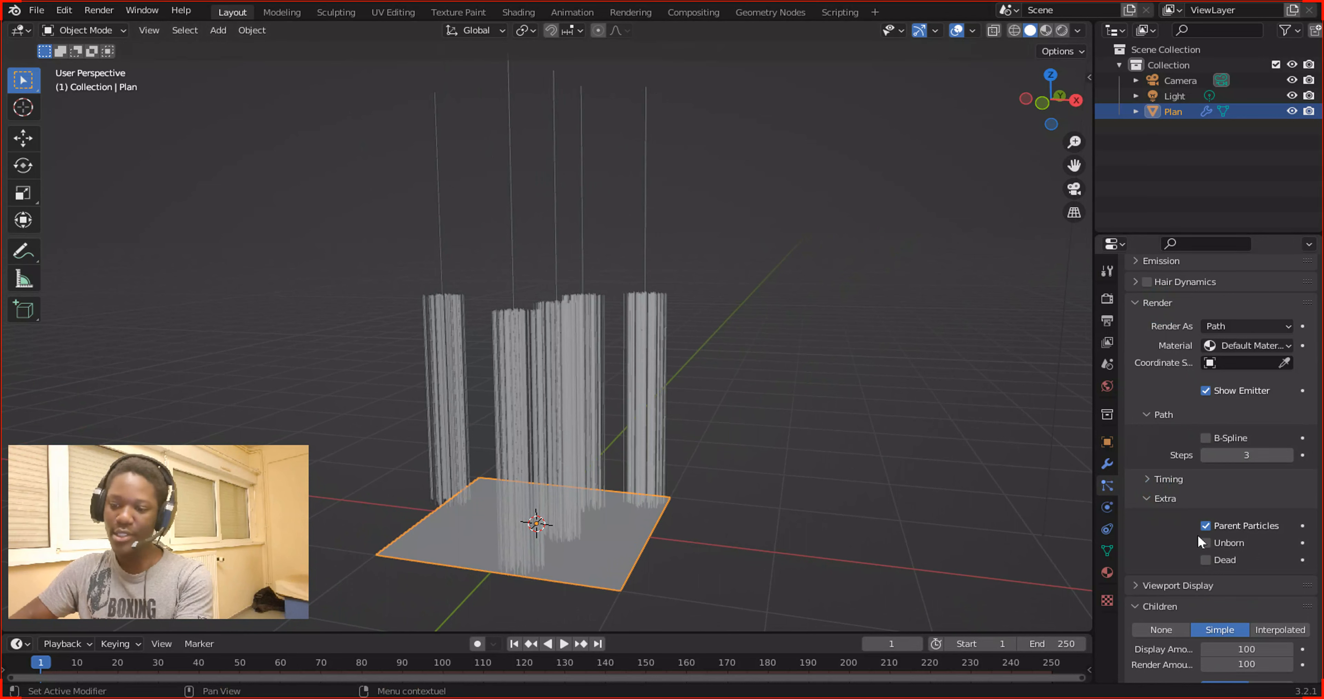
# Set the children's length to 0.395 and the emission hair length to 2.82 m.
pyautogui.scroll(-4, 1197, 533)
pyautogui.moveTo(1242, 564)
pyautogui.mouseDown()
pyautogui.moveTo(1206, 564)
pyautogui.moveTo(1249, 563)
pyautogui.mouseUp()
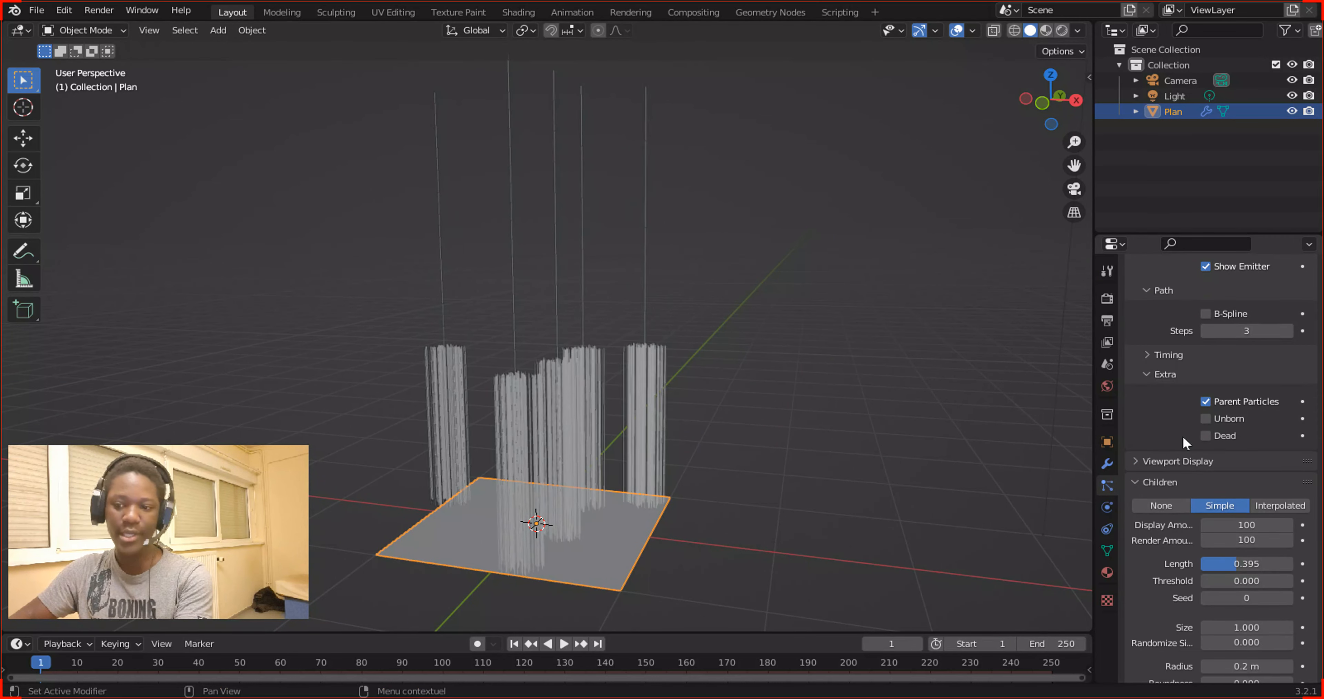
pyautogui.scroll(7, 1172, 352)
pyautogui.click(1159, 352)
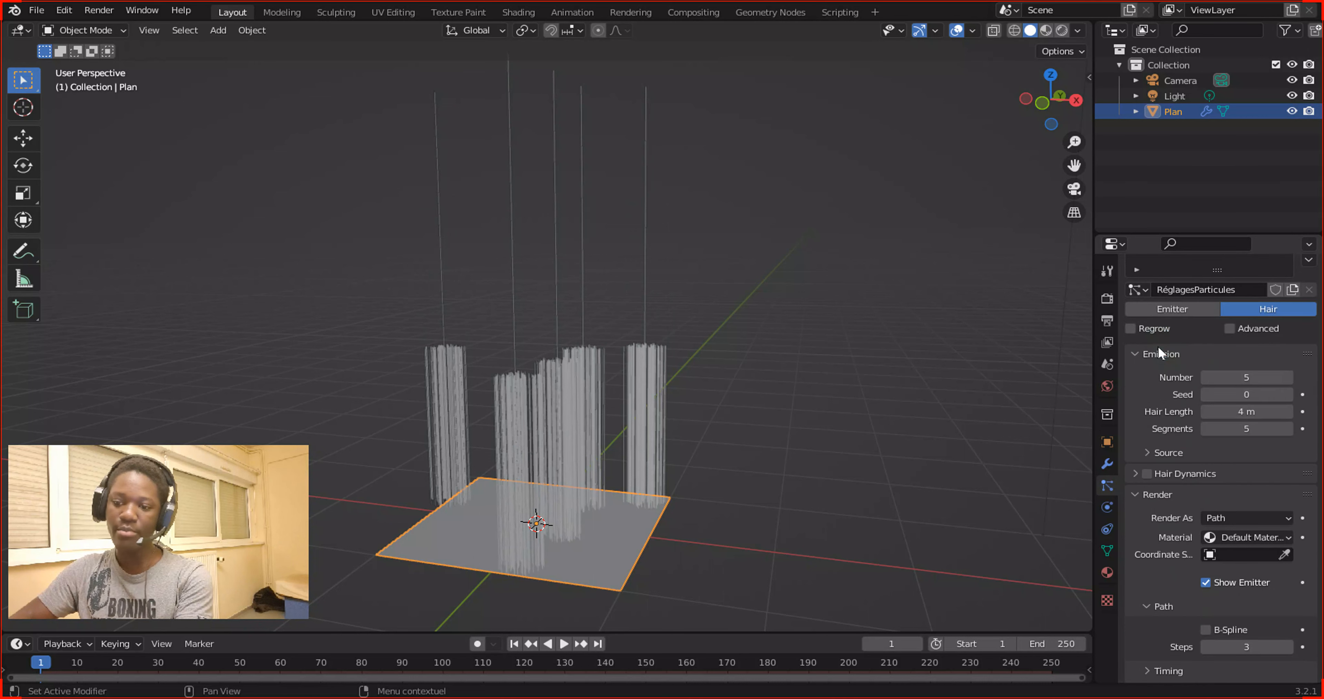
pyautogui.moveTo(1244, 411); pyautogui.dragTo(1215, 411)
pyautogui.scroll(-5, 1167, 477)
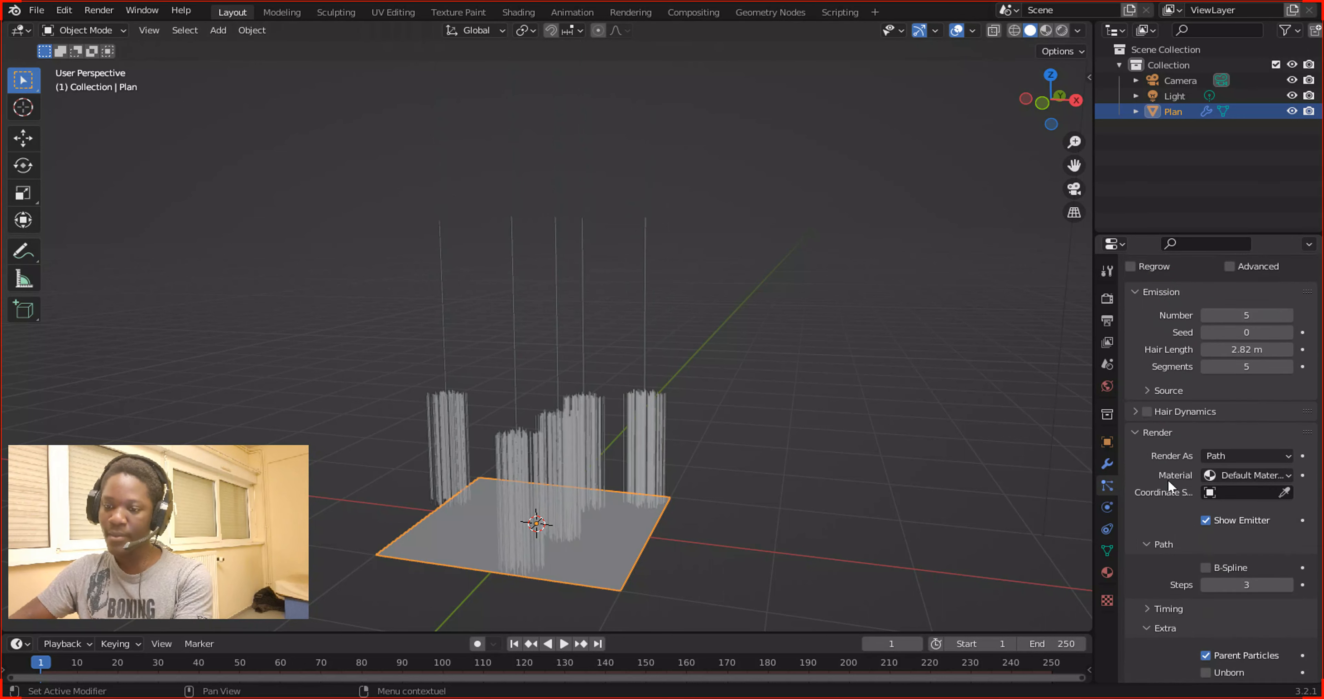
pyautogui.scroll(3, 1144, 346)
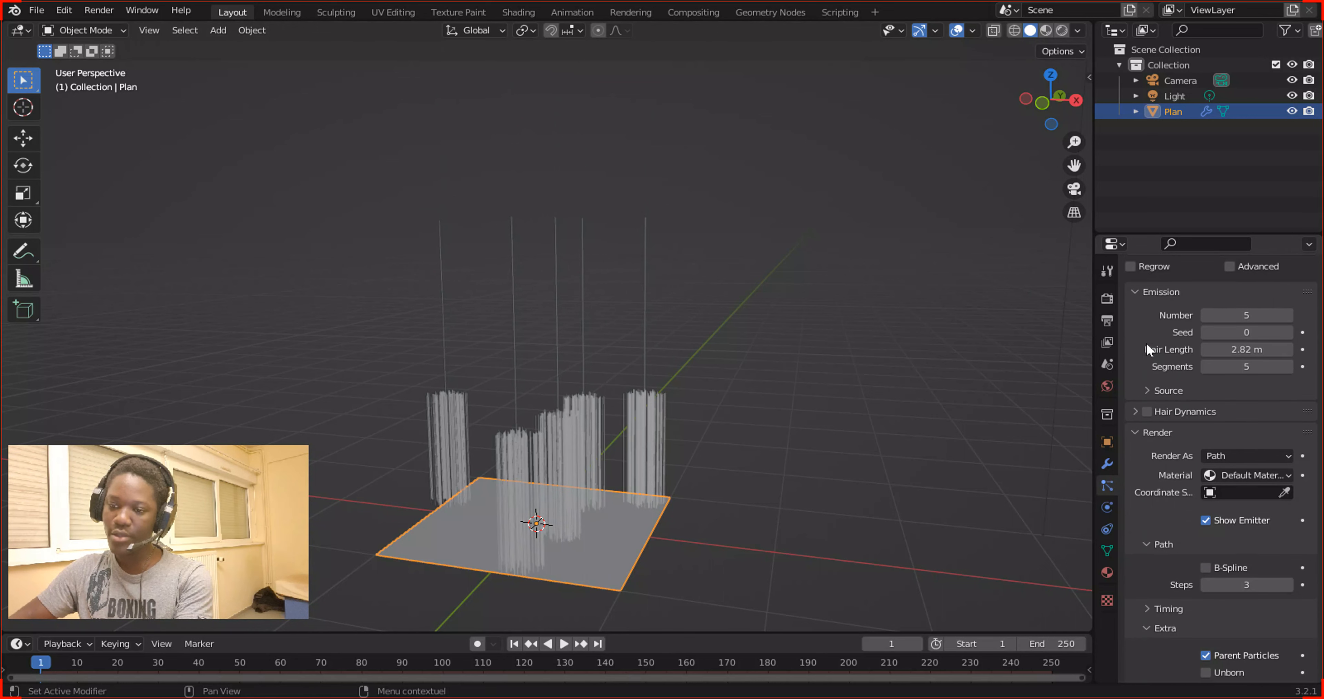
pyautogui.click(1160, 293)
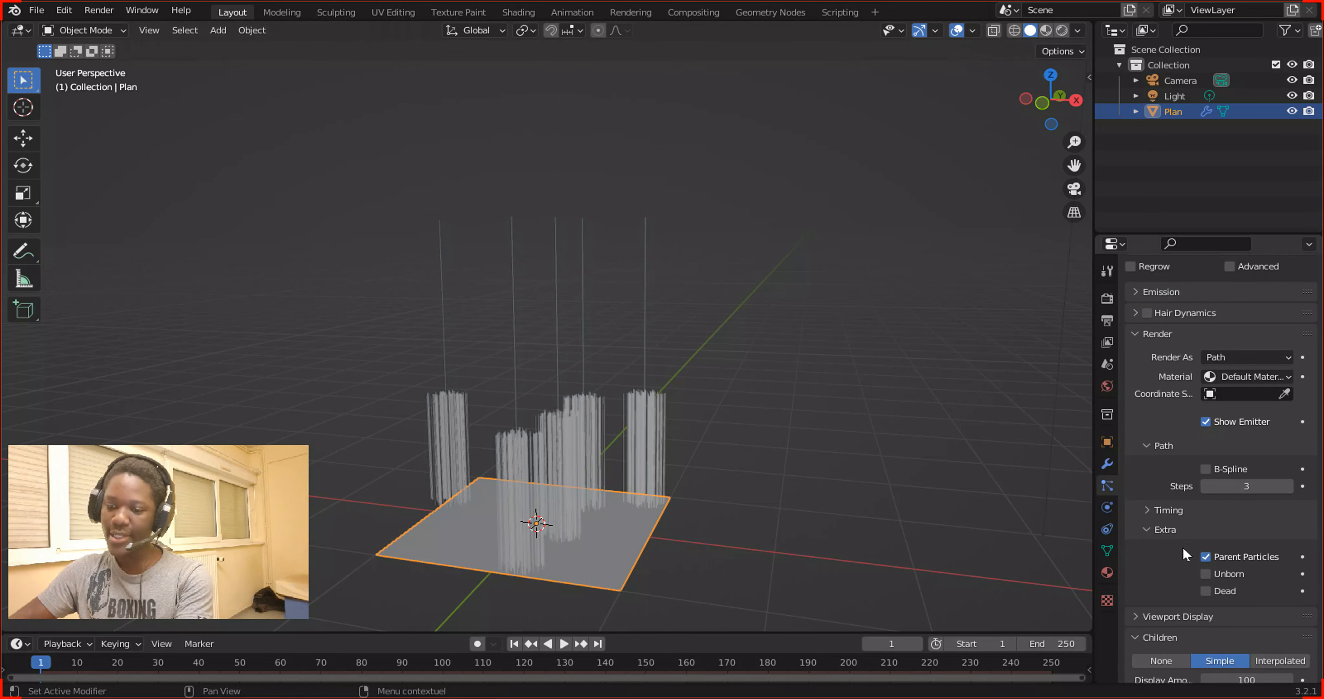
# Disable Parent Particles and raise the children's length to 0.526.
pyautogui.click(1153, 529)
pyautogui.click(1136, 333)
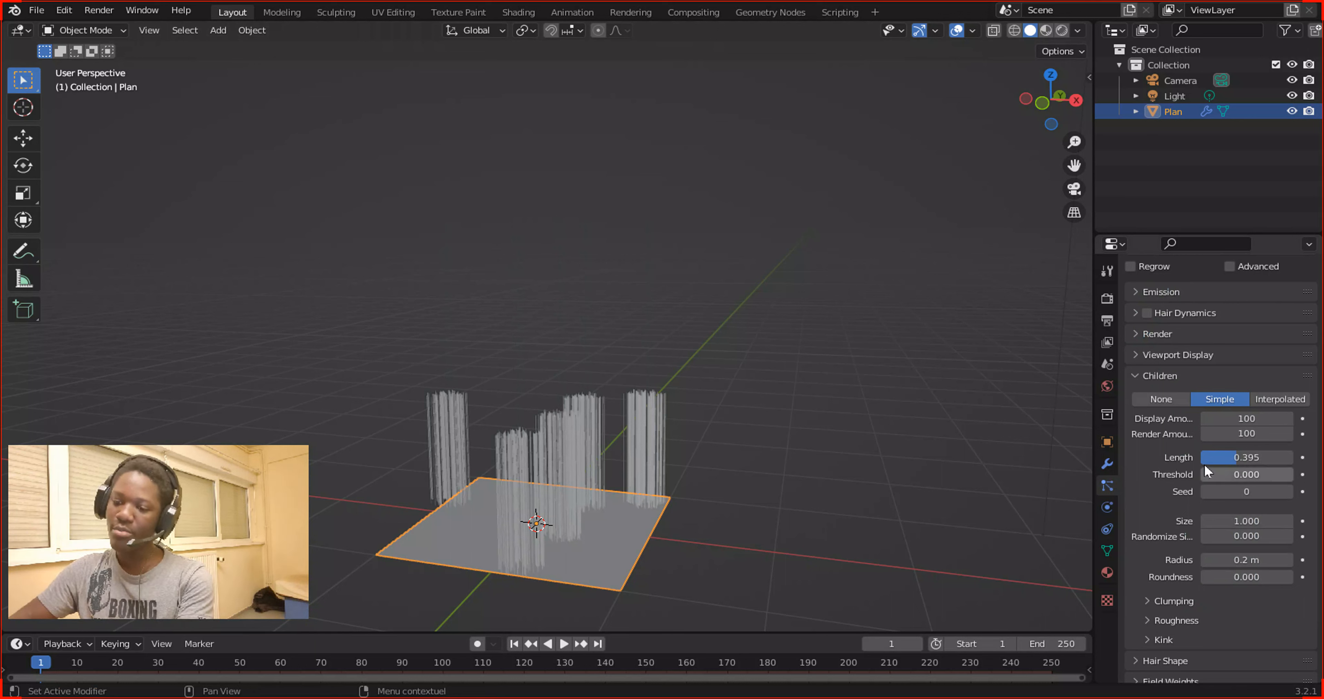
pyautogui.moveTo(1217, 460)
pyautogui.mouseDown()
pyautogui.moveTo(1294, 459)
pyautogui.moveTo(1238, 460)
pyautogui.mouseUp()
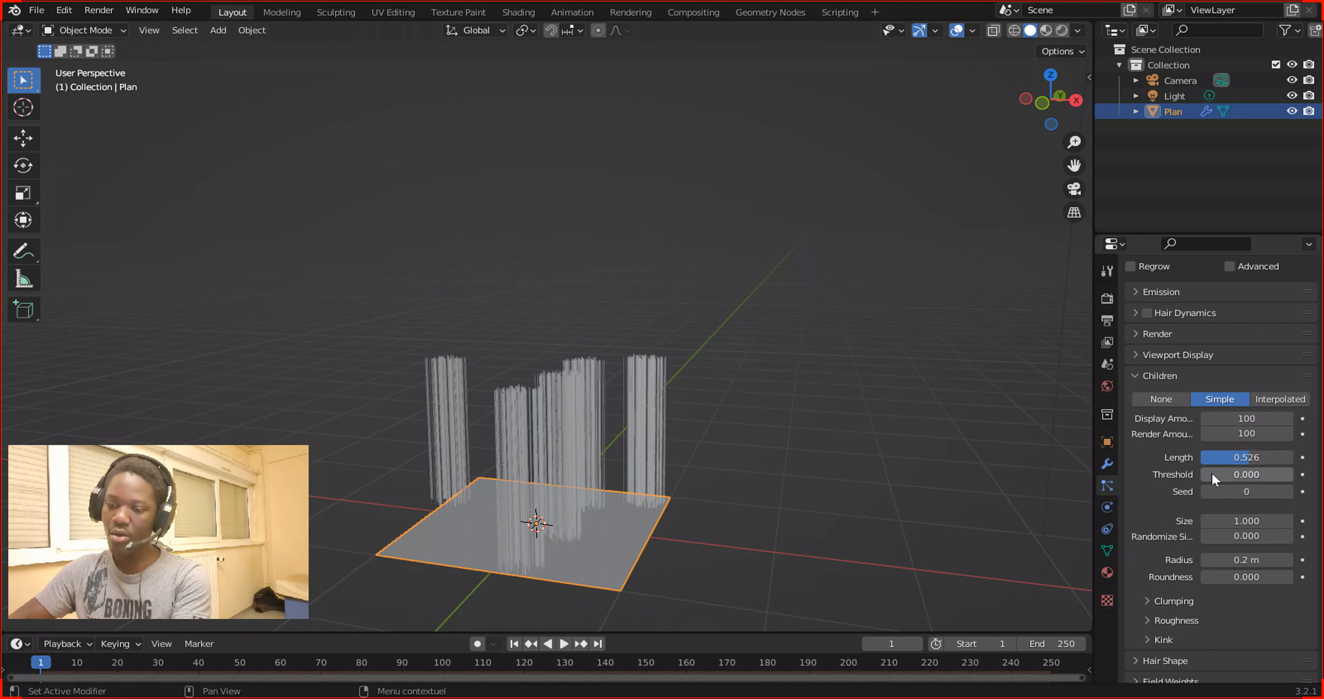
# Set the children's threshold to 0.351, inspect the uneven strand lengths, and change the children's seed to 45.
pyautogui.moveTo(1212, 473); pyautogui.dragTo(1233, 474)
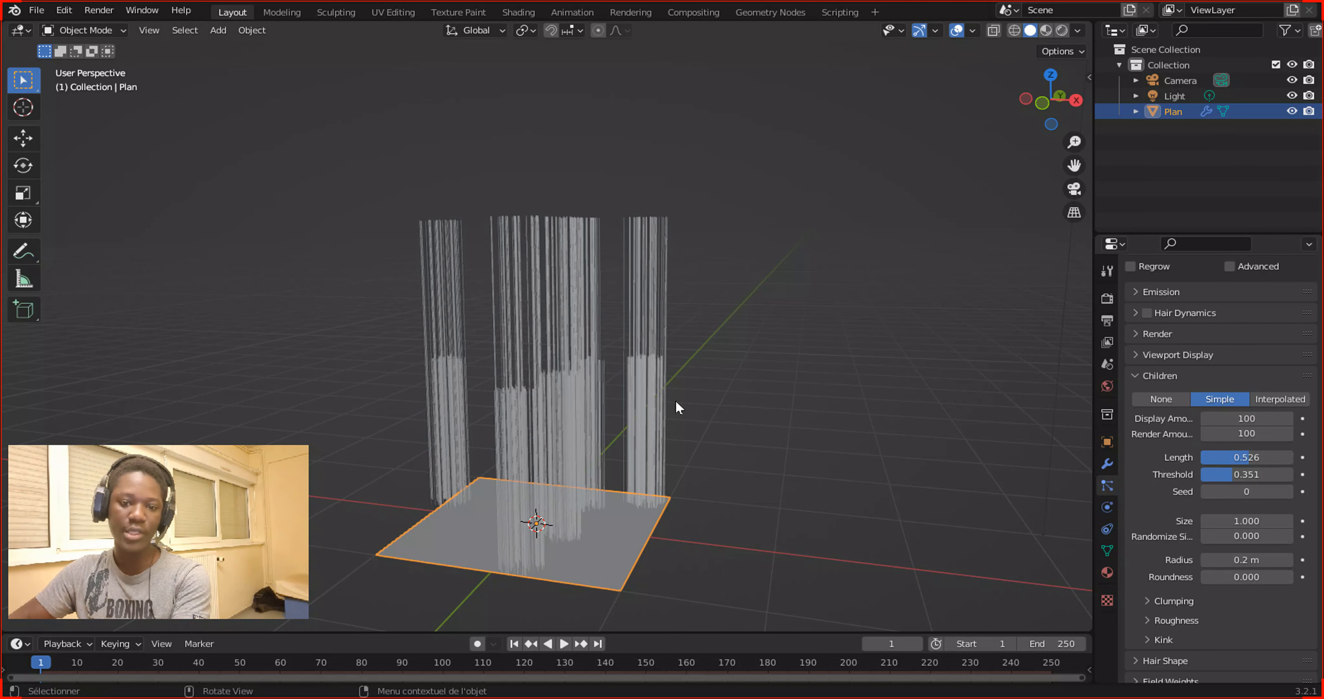
pyautogui.scroll(2, 679, 406)
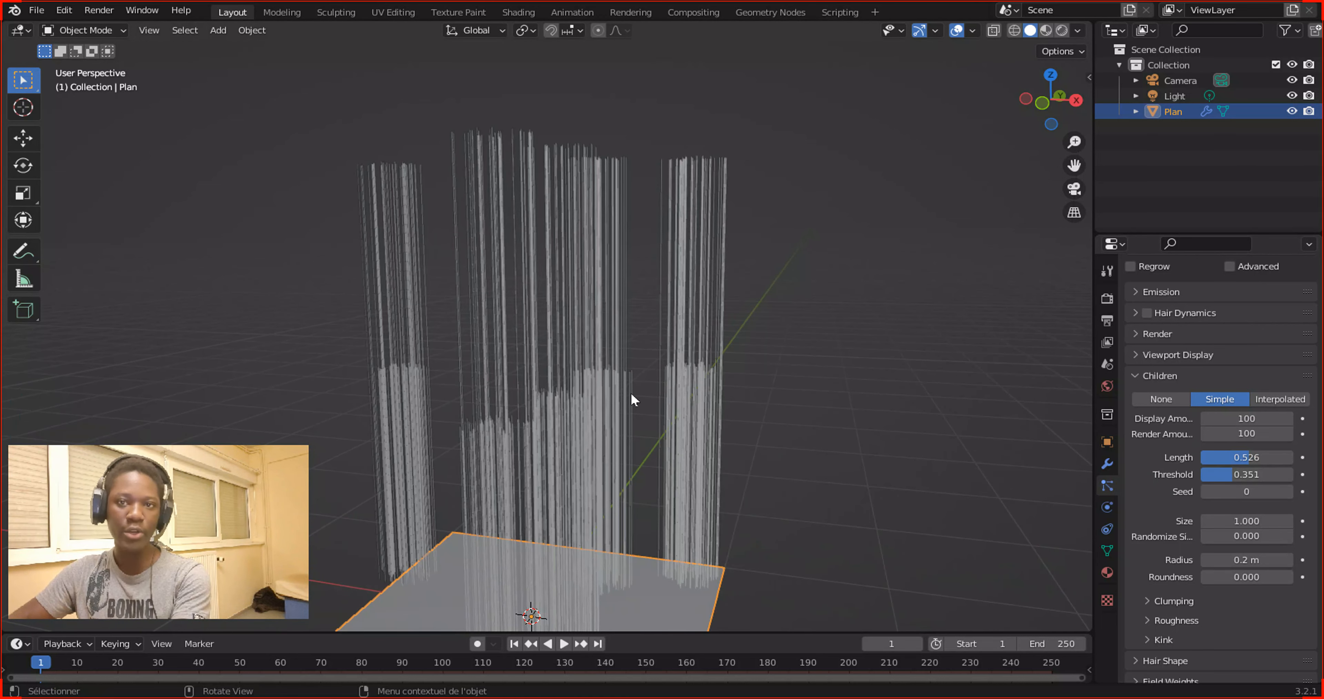
pyautogui.scroll(-2, 631, 391)
pyautogui.moveTo(463, 391)
pyautogui.mouseDown(button='middle')
pyautogui.moveTo(526, 391)
pyautogui.moveTo(463, 382)
pyautogui.mouseUp(button='middle')
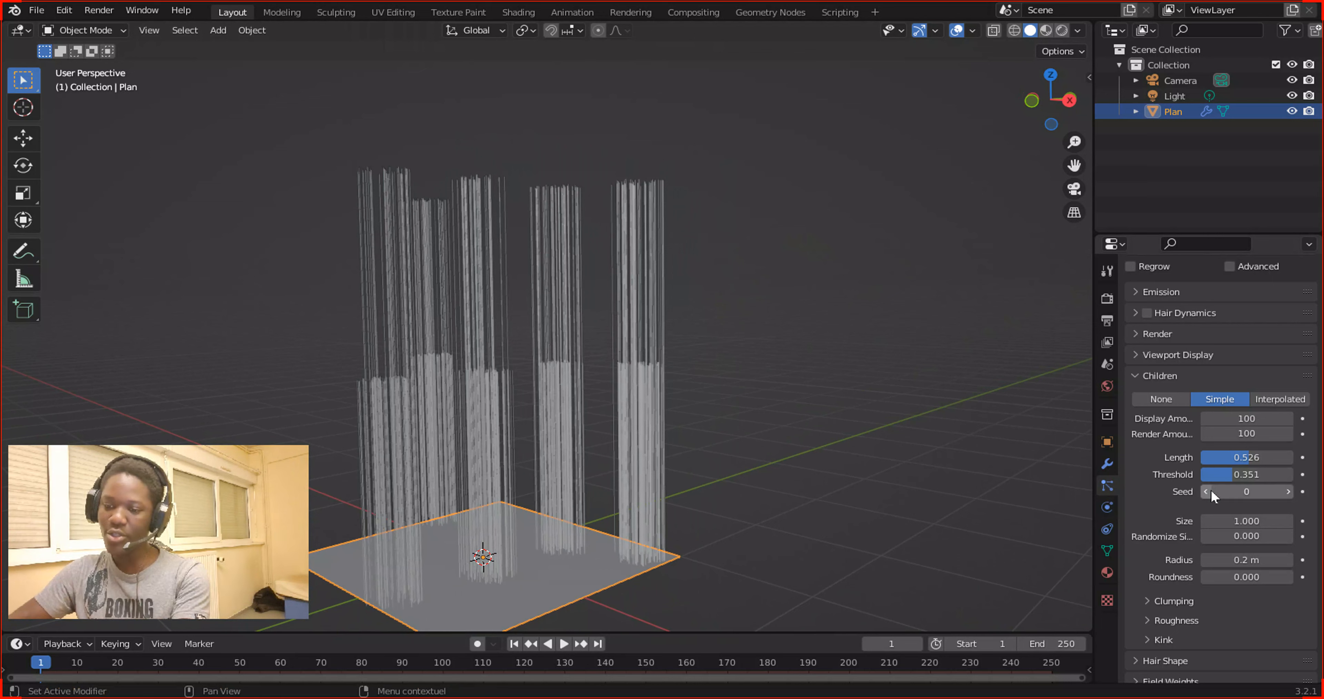
pyautogui.moveTo(1210, 488); pyautogui.dragTo(1269, 490)
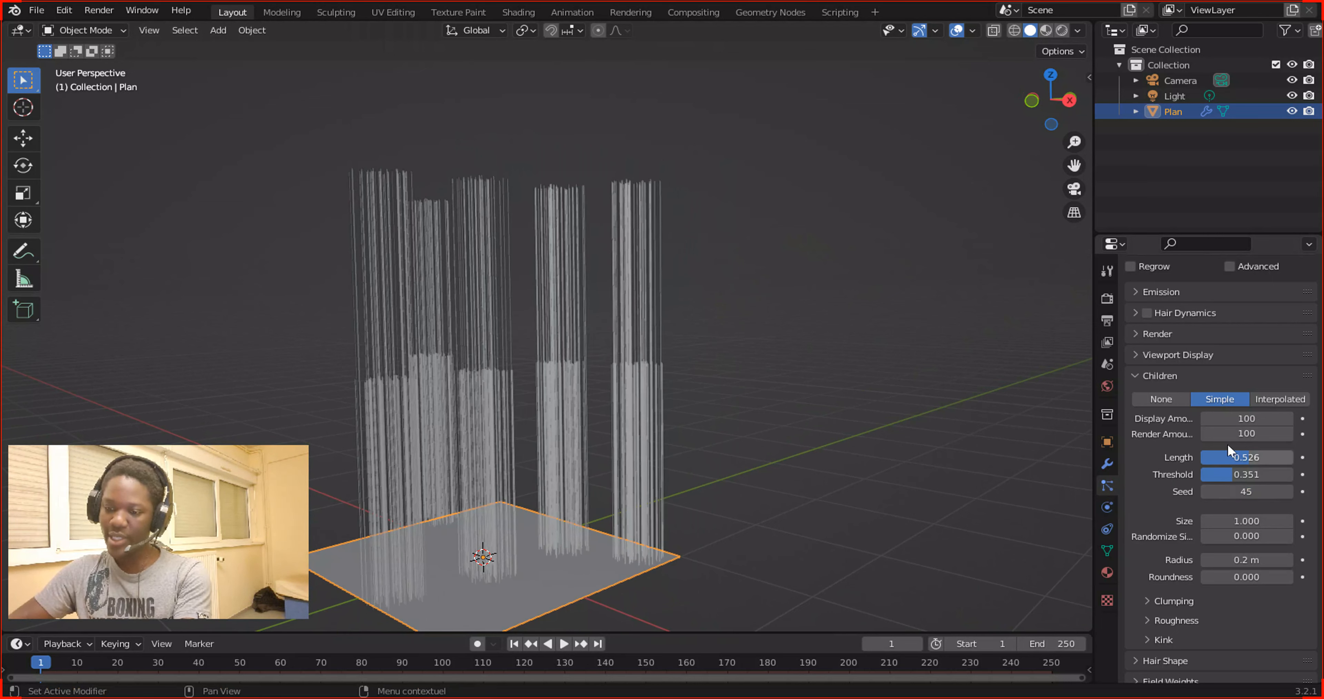
# Set the children's length to 1.000 and threshold to 0.544, and return their seed to 0.
pyautogui.moveTo(1247, 456); pyautogui.dragTo(1300, 457)
pyautogui.moveTo(1225, 474)
pyautogui.mouseDown()
pyautogui.moveTo(1243, 474)
pyautogui.moveTo(1237, 491)
pyautogui.moveTo(1207, 491)
pyautogui.mouseUp()
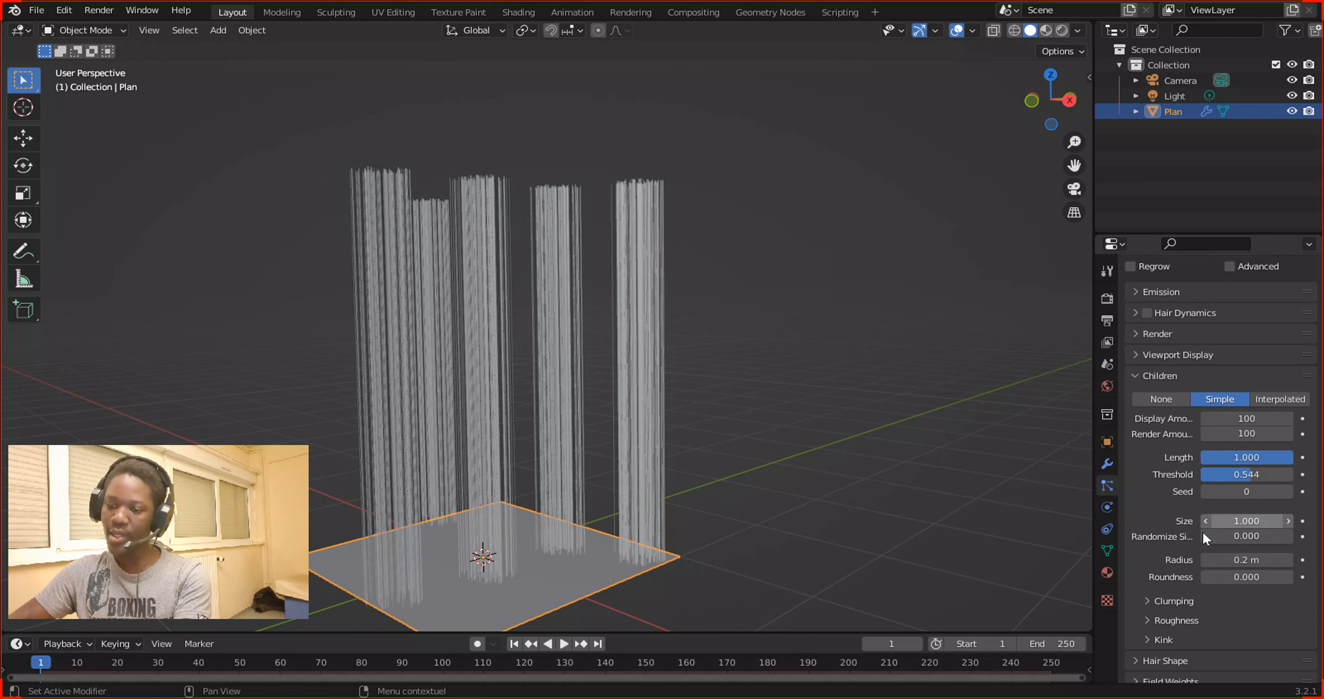
# Set the children's size to 0.939 and inspect the strand clusters from above and from the side.
pyautogui.moveTo(1213, 520); pyautogui.dragTo(1186, 511)
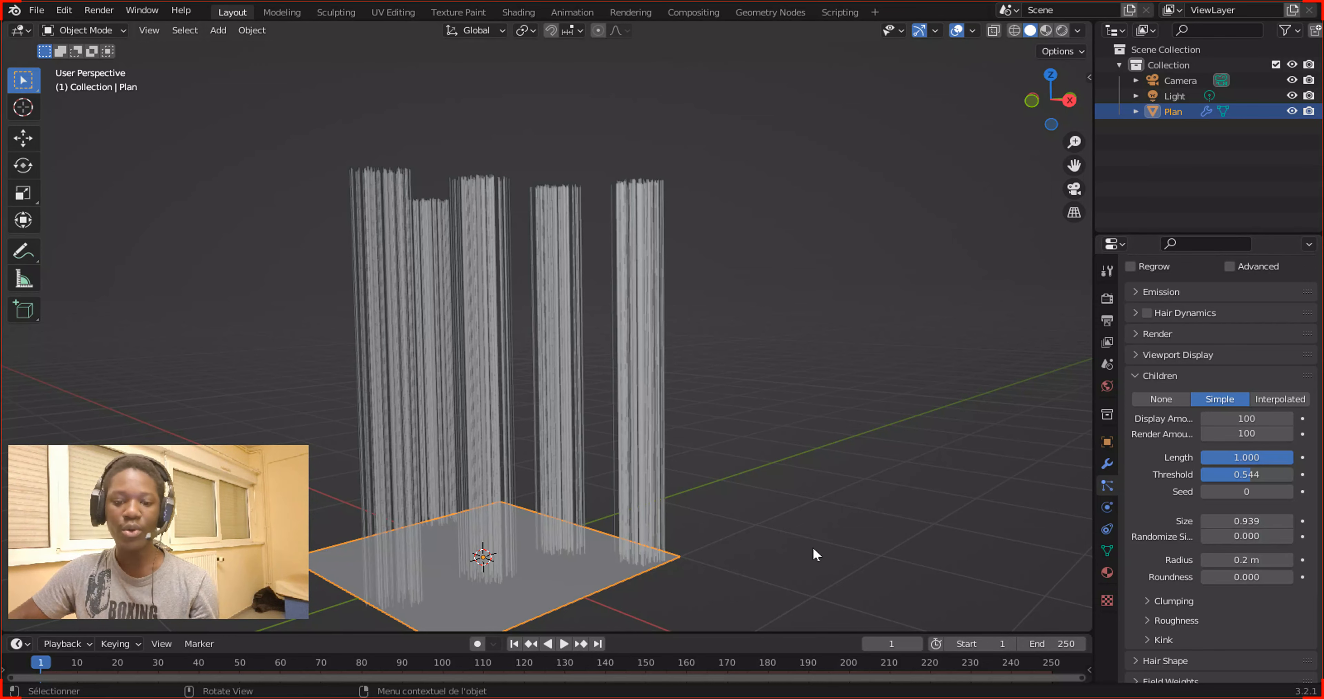
pyautogui.moveTo(760, 418); pyautogui.dragTo(803, 569, button='middle')
pyautogui.moveTo(770, 527); pyautogui.dragTo(761, 458, button='middle')
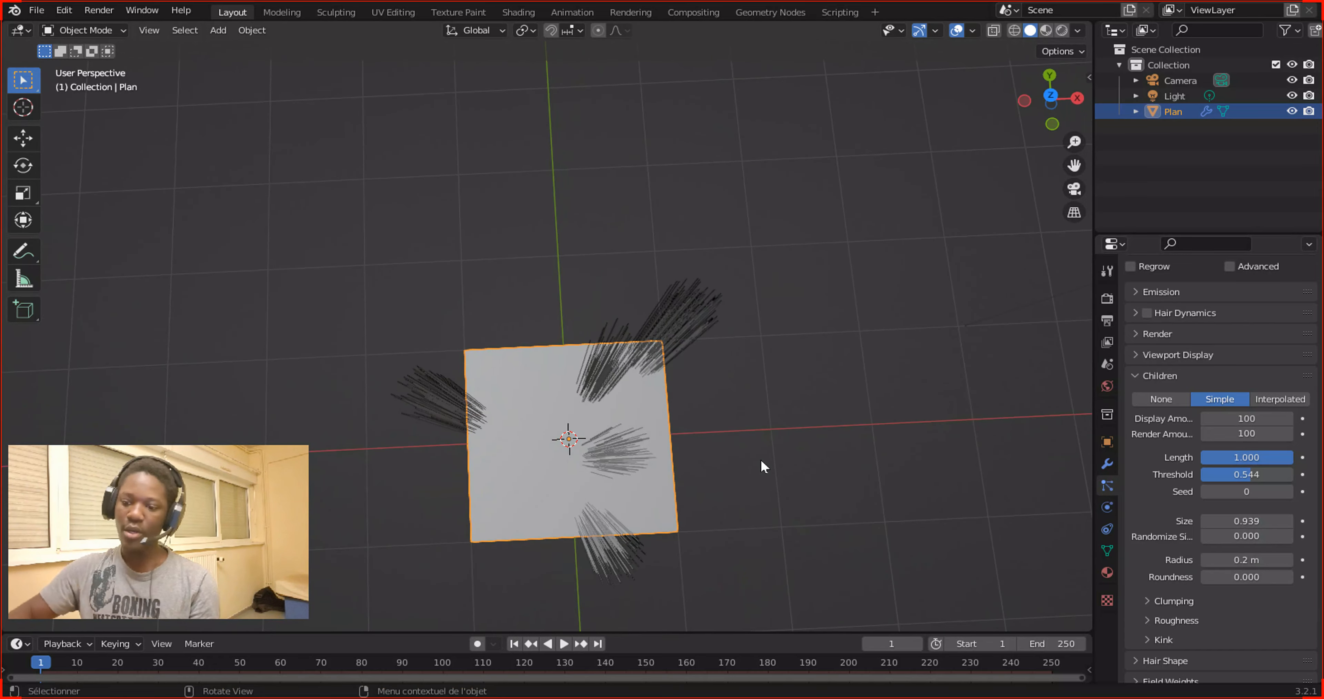
pyautogui.moveTo(608, 475); pyautogui.dragTo(524, 361, button='middle')
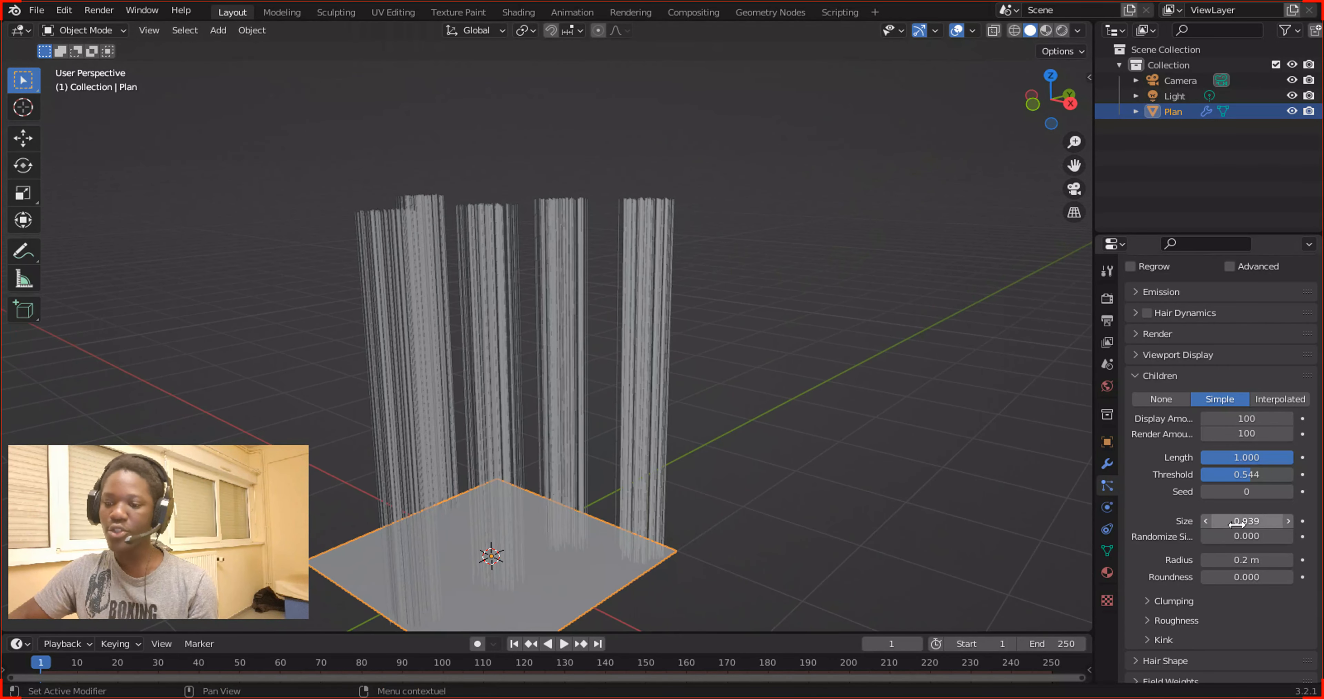
# Reduce the children's size to 0.001 and their radius around each parent to 0.14 m.
pyautogui.moveTo(1234, 521); pyautogui.dragTo(1267, 522)
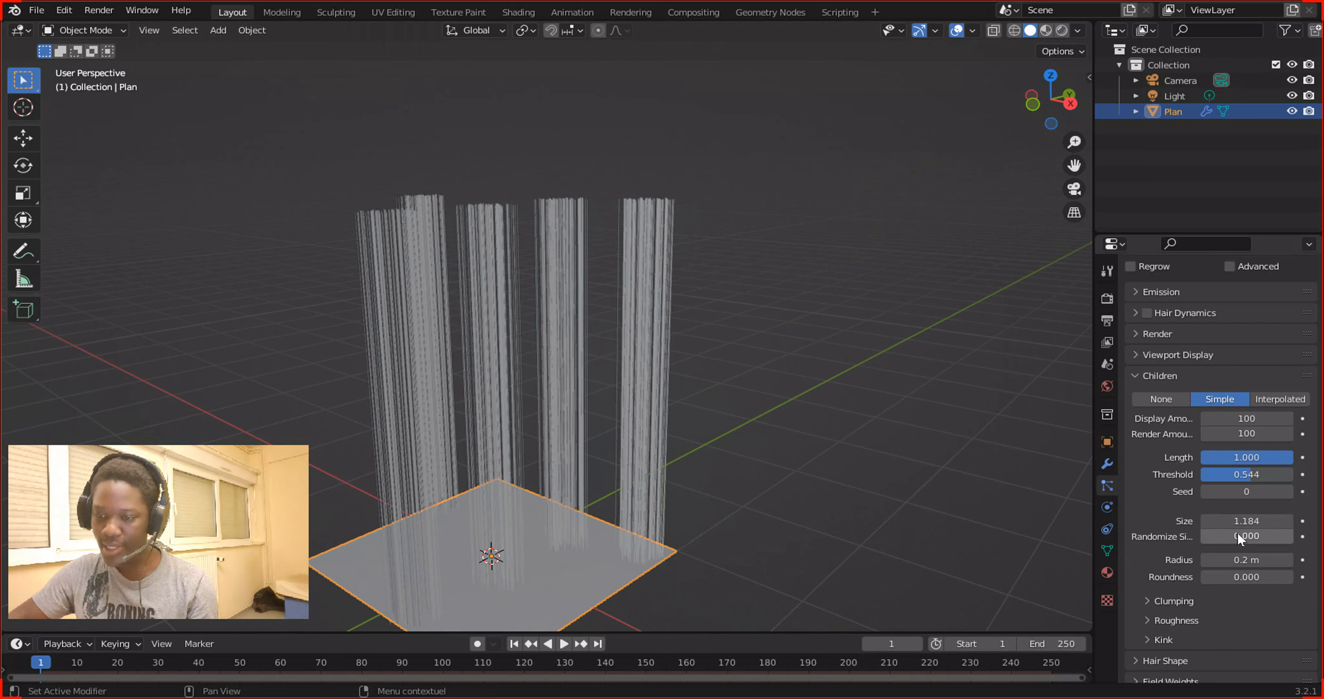
pyautogui.click(1271, 524)
pyautogui.write('0')
pyautogui.press('Return')
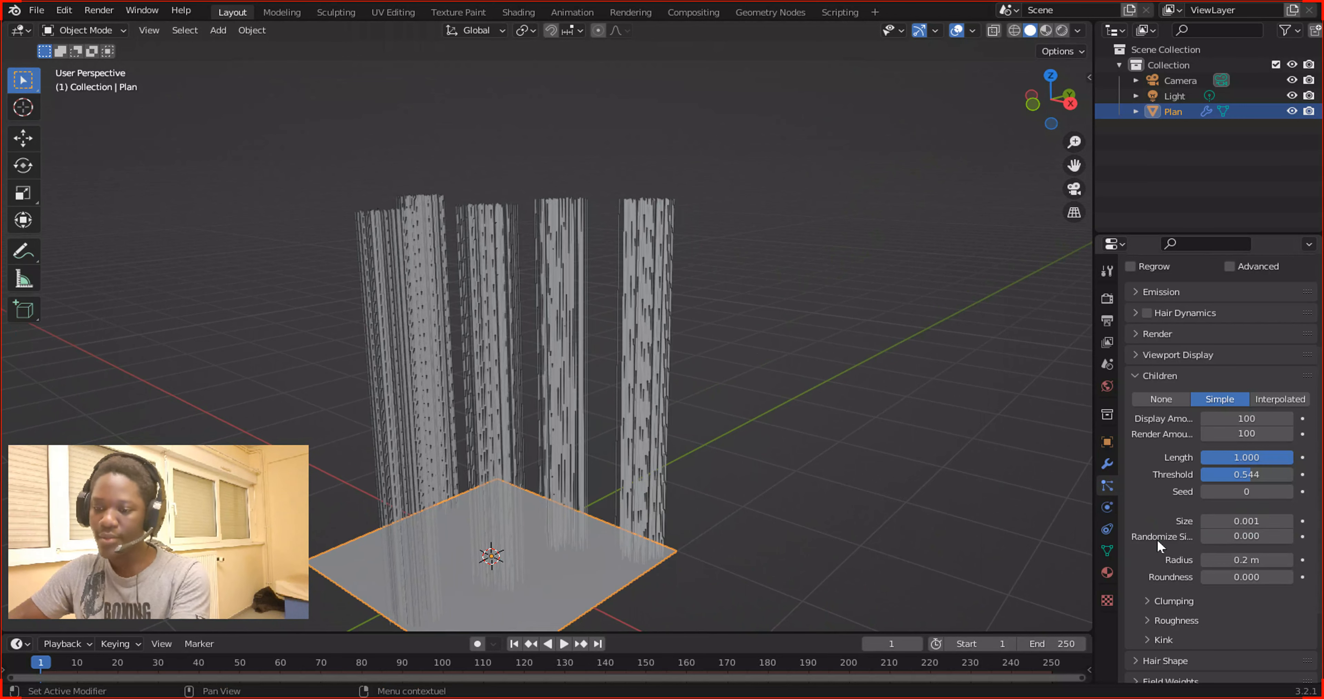
pyautogui.moveTo(1225, 557)
pyautogui.mouseDown()
pyautogui.moveTo(1263, 557)
pyautogui.moveTo(1220, 557)
pyautogui.mouseUp()
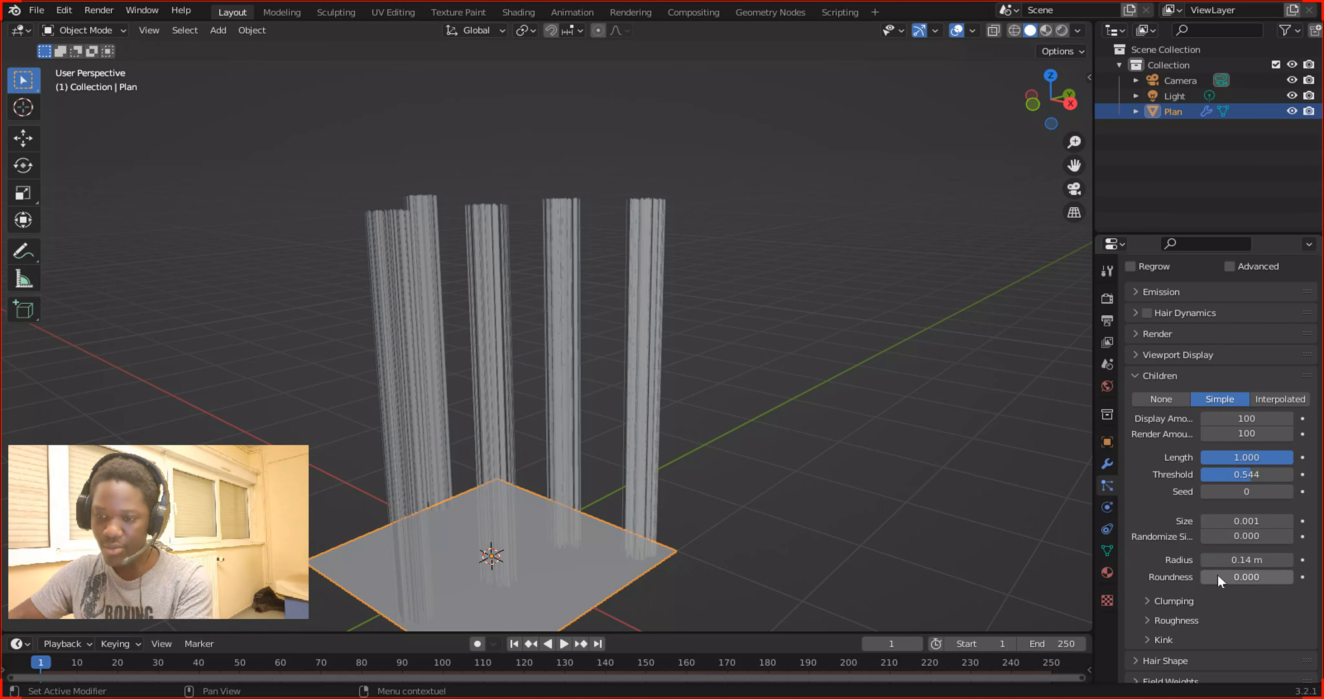
# In the front orthographic view, set the children's length to 0.719 and threshold to 0.465.
pyautogui.click(1032, 106)
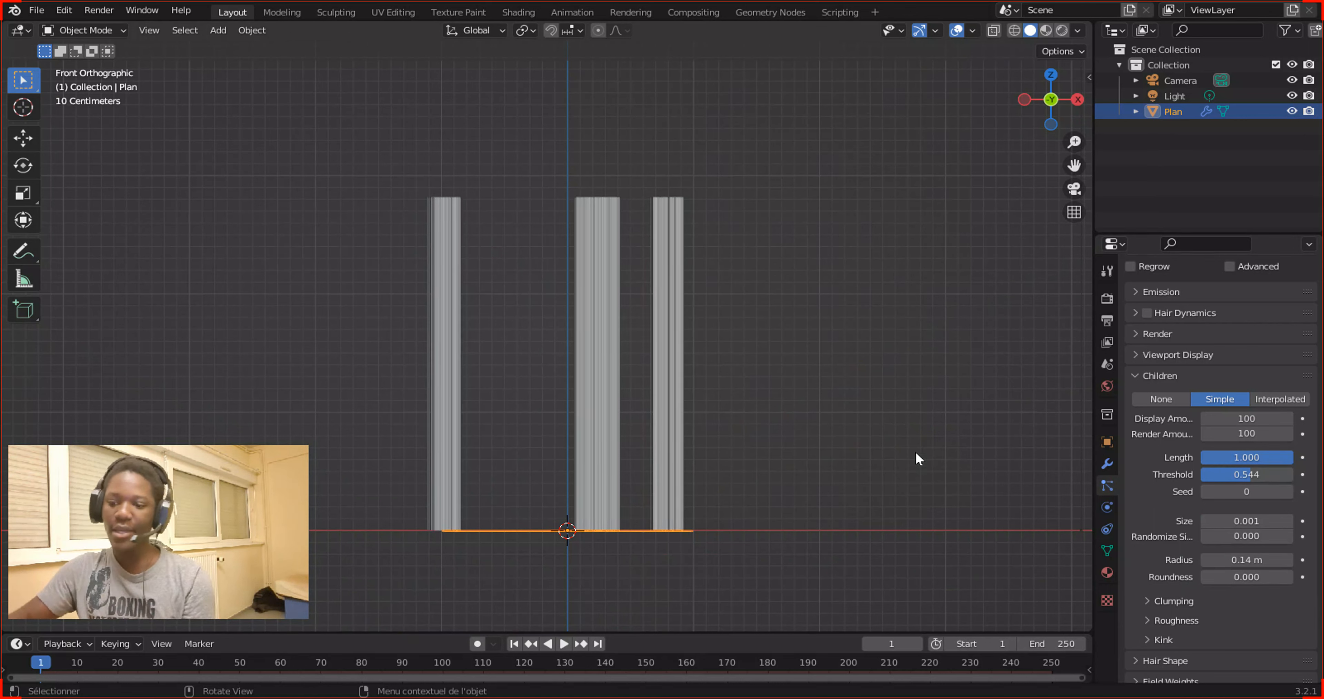
pyautogui.moveTo(1224, 474); pyautogui.dragTo(1225, 460)
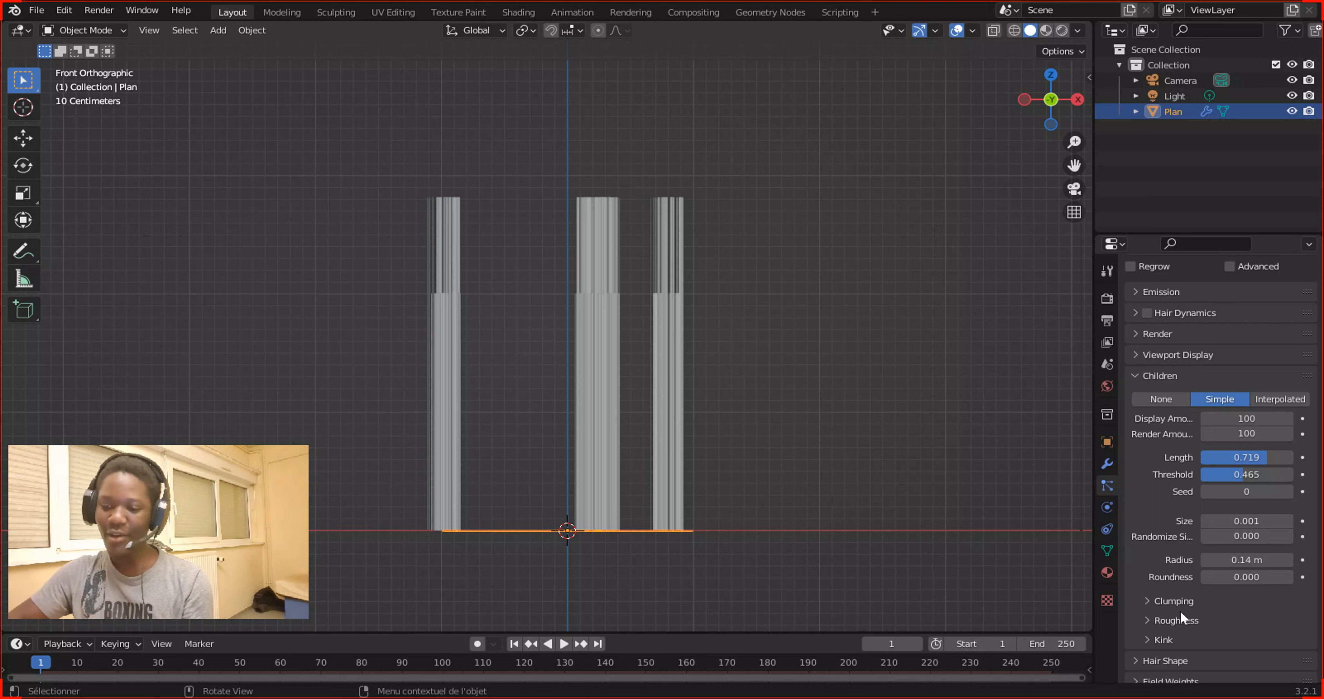
# Return the children's length to 1.000 and threshold to 0.000, and try roundness values of 1.000 and 0.588.
pyautogui.moveTo(1229, 572); pyautogui.dragTo(1292, 576)
pyautogui.moveTo(1244, 456); pyautogui.dragTo(1202, 474)
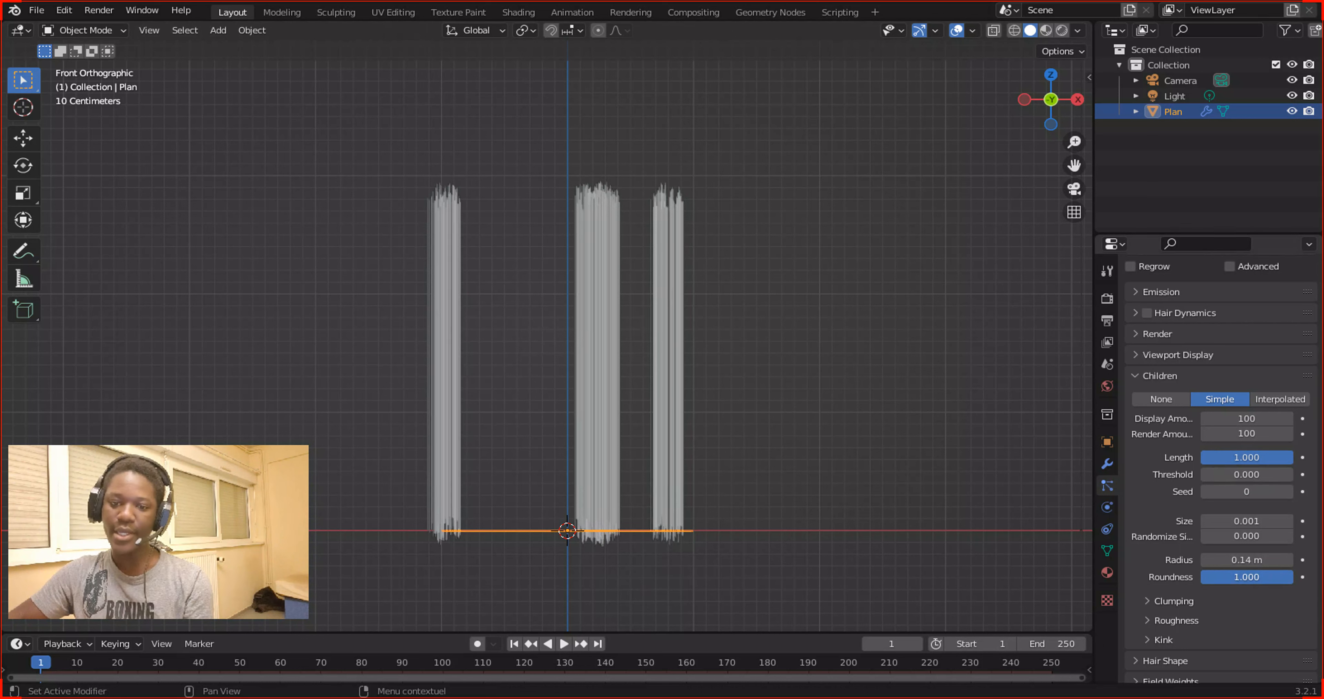
pyautogui.moveTo(1246, 576); pyautogui.dragTo(1212, 576)
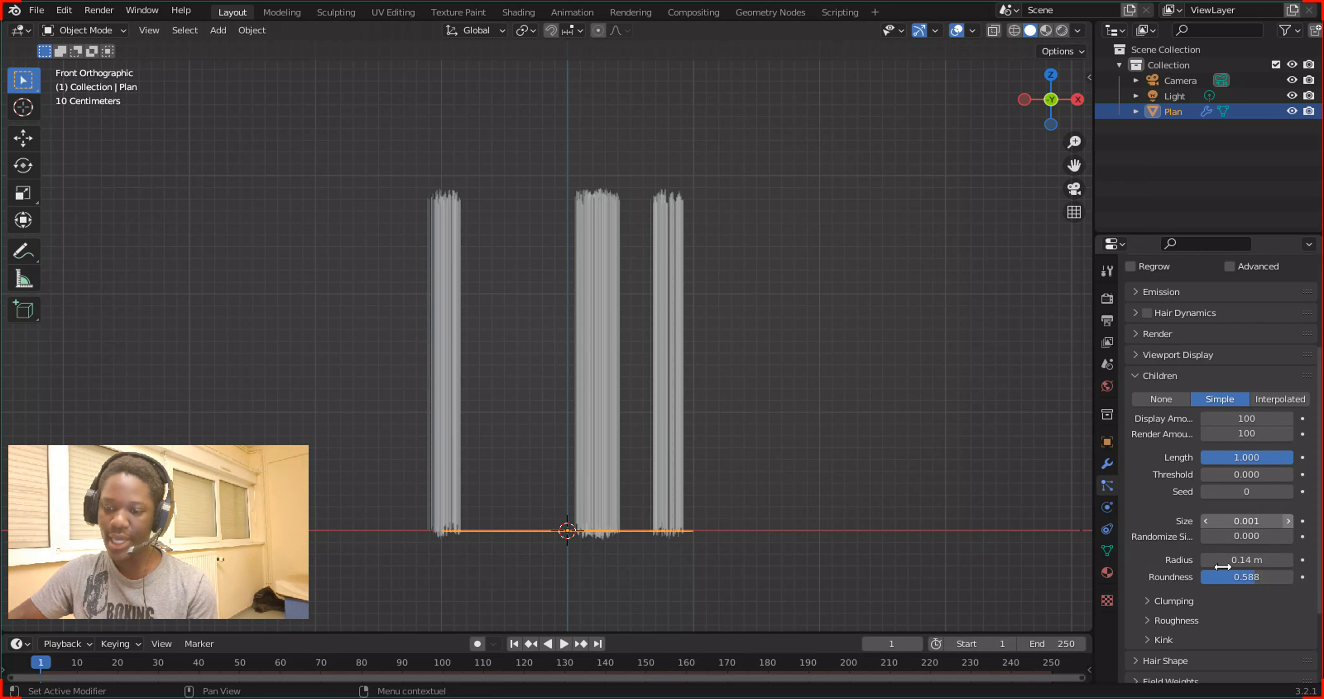
# Set the children's roundness to 0.000 and try radii of 0.06 m and 0.1 m around each parent.
pyautogui.moveTo(1254, 561)
pyautogui.mouseDown()
pyautogui.moveTo(1226, 561)
pyautogui.moveTo(1259, 561)
pyautogui.moveTo(1246, 561)
pyautogui.mouseUp()
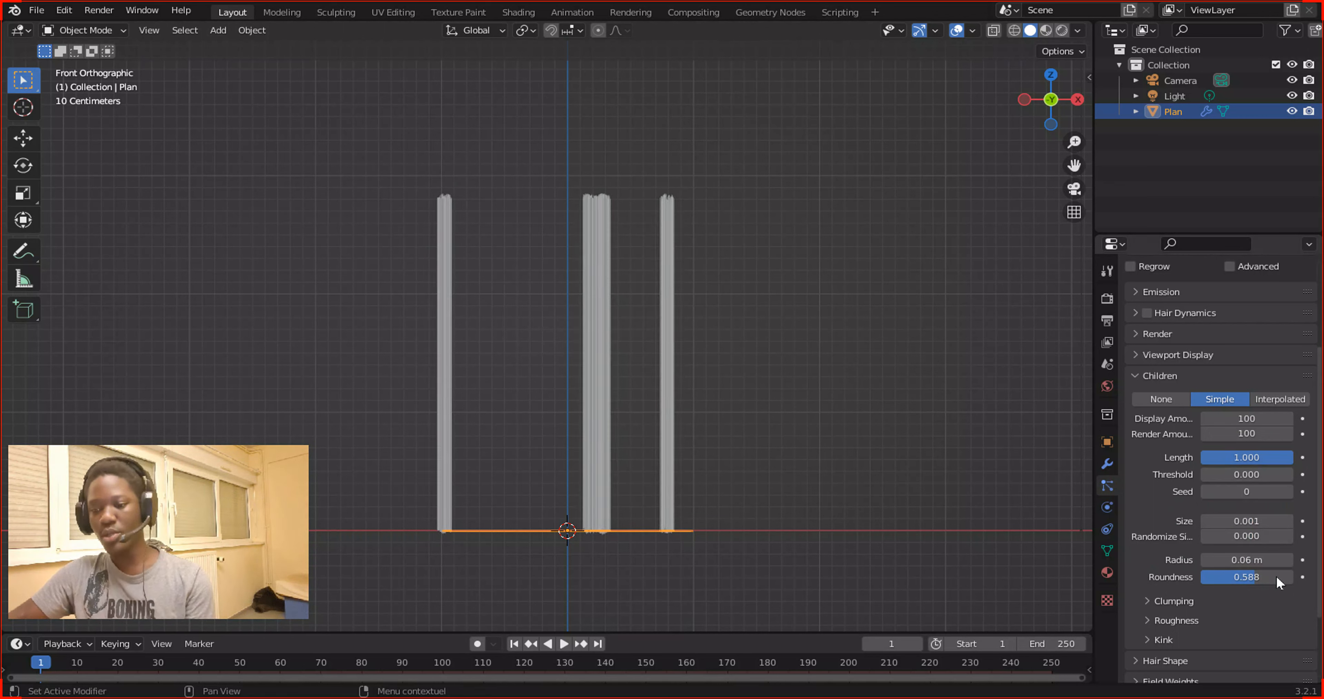
pyautogui.moveTo(1260, 581); pyautogui.dragTo(1188, 576)
pyautogui.moveTo(693, 313); pyautogui.dragTo(600, 235, button='middle')
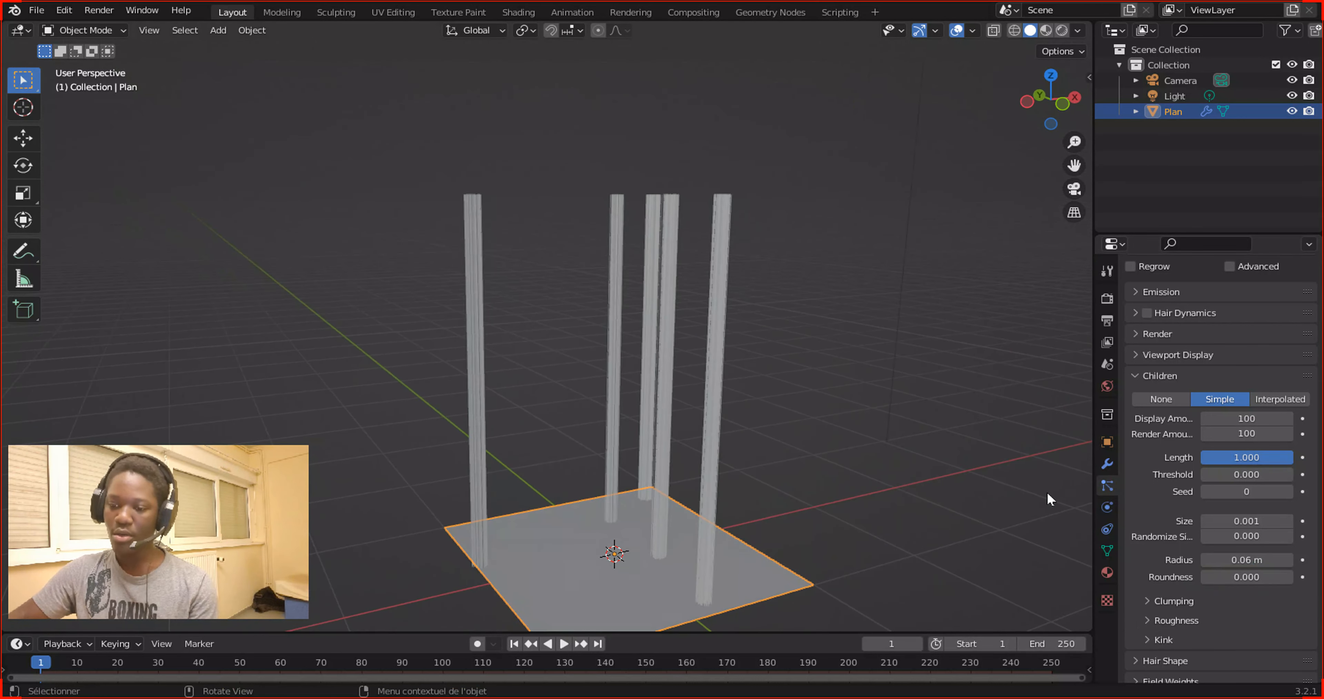
pyautogui.moveTo(1235, 561)
pyautogui.mouseDown()
pyautogui.moveTo(1254, 562)
pyautogui.moveTo(1206, 561)
pyautogui.moveTo(1254, 561)
pyautogui.mouseUp()
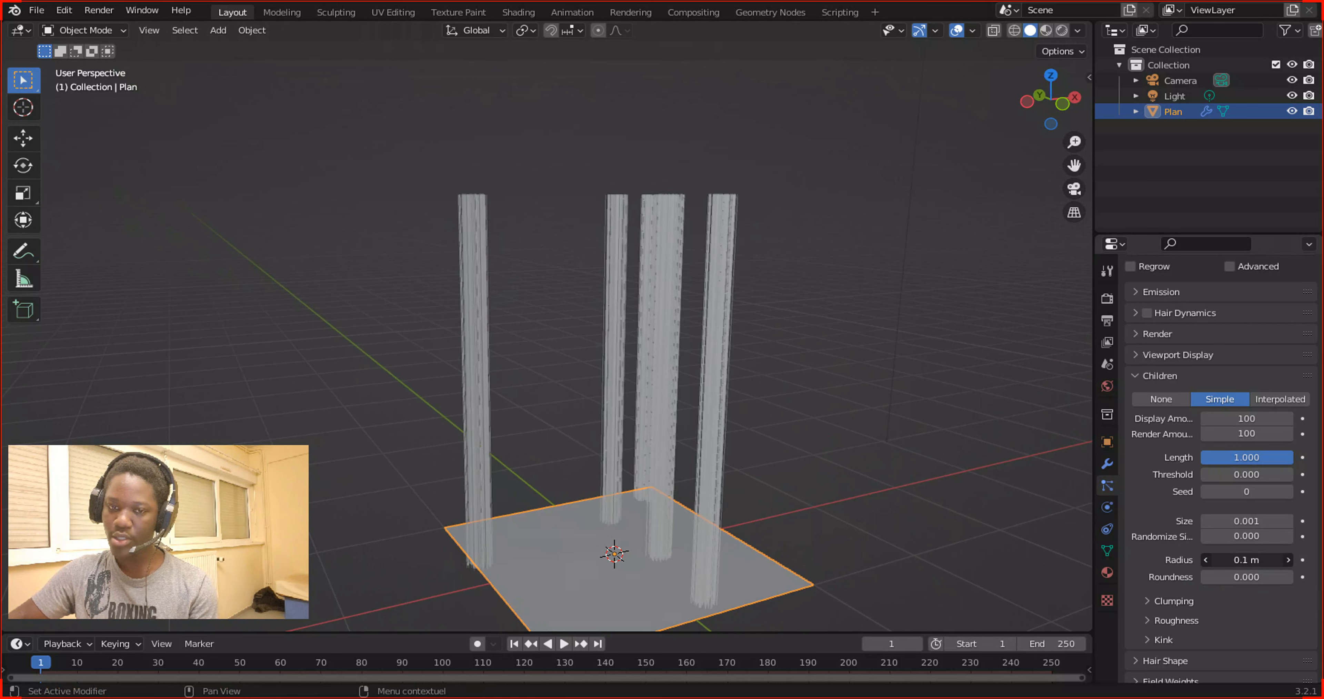
# Expand the children's clumping settings and set the clump to 0.018.
pyautogui.scroll(-5, 1192, 549)
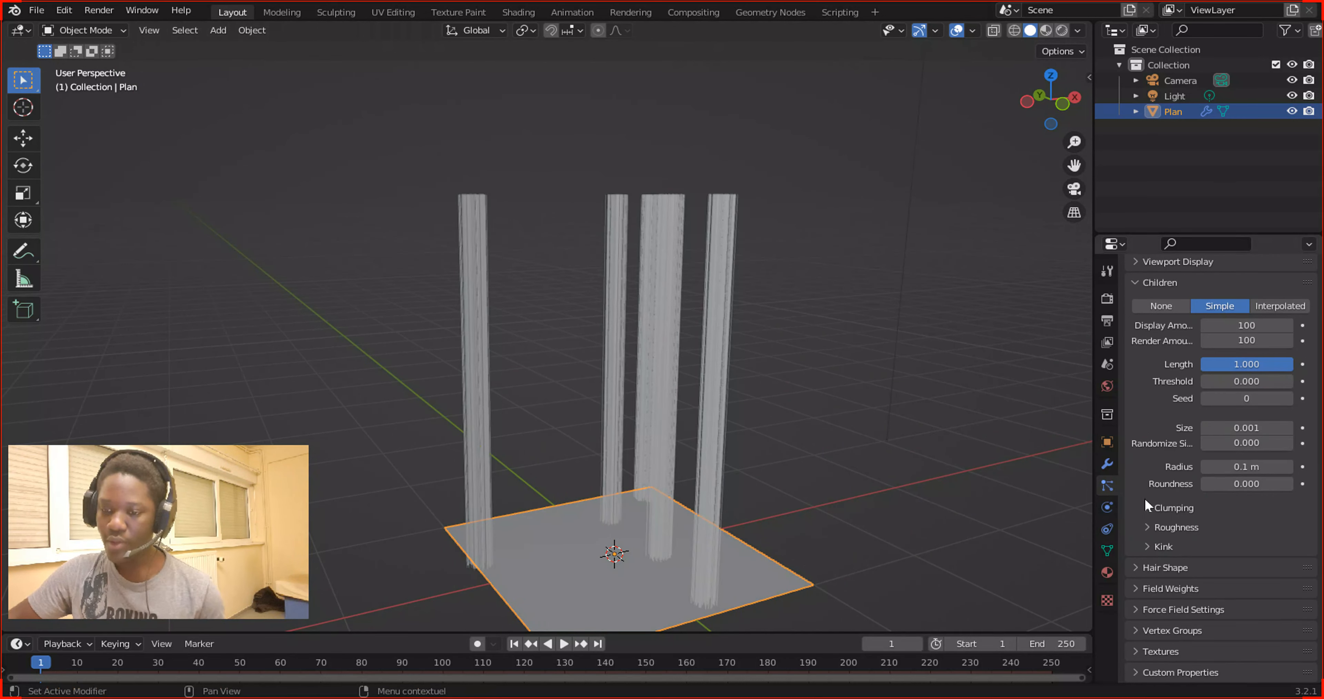
pyautogui.click(1160, 506)
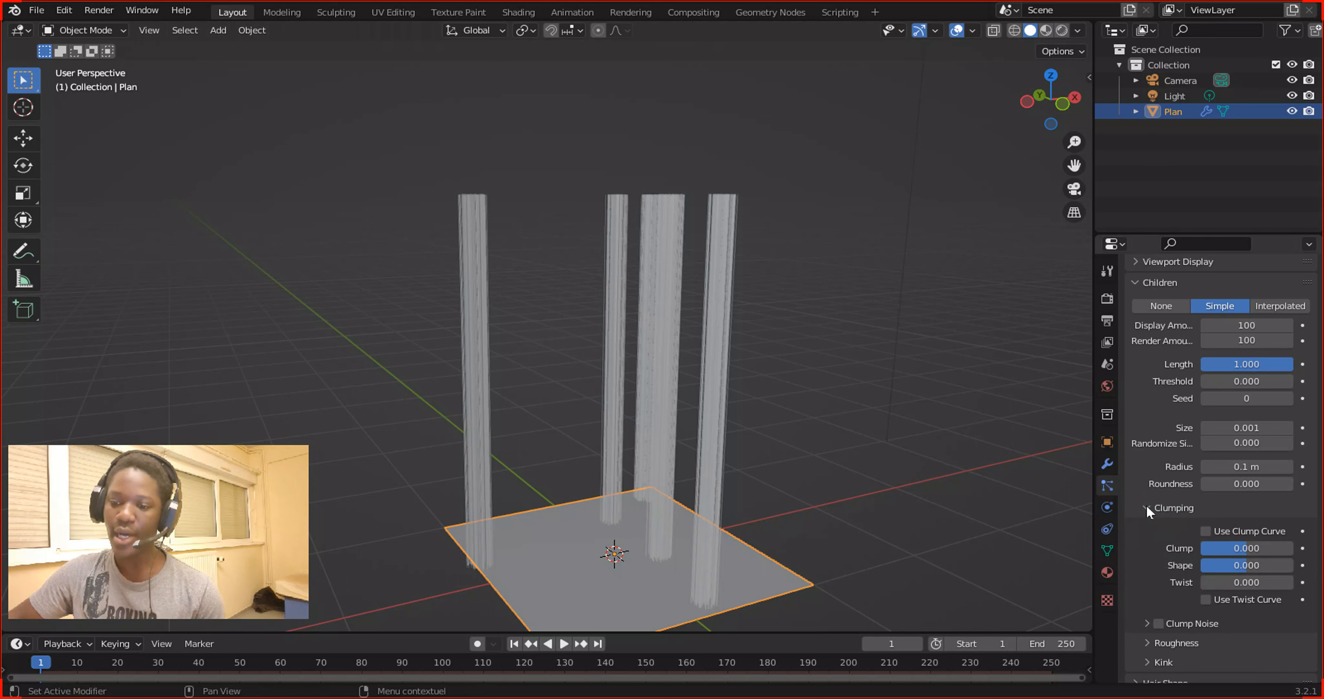
pyautogui.scroll(-6, 1122, 480)
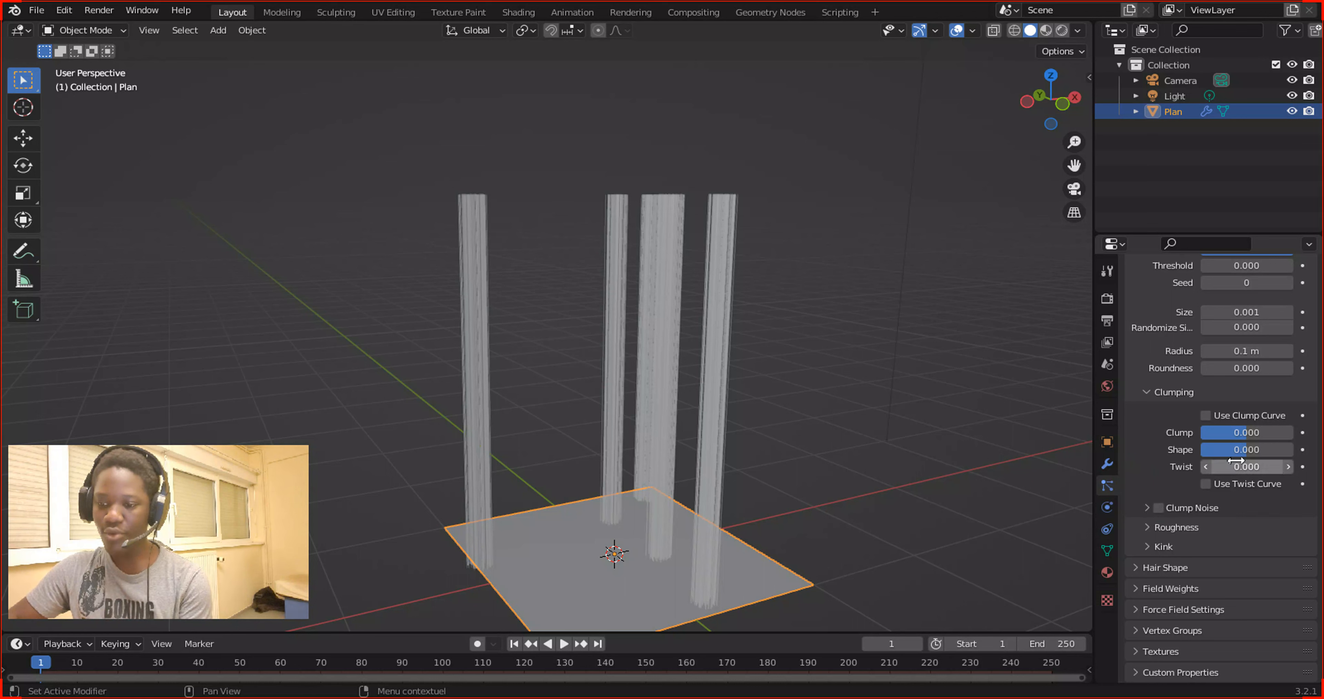
pyautogui.moveTo(1247, 433)
pyautogui.mouseDown()
pyautogui.moveTo(1294, 433)
pyautogui.moveTo(1201, 433)
pyautogui.moveTo(1248, 432)
pyautogui.mouseUp()
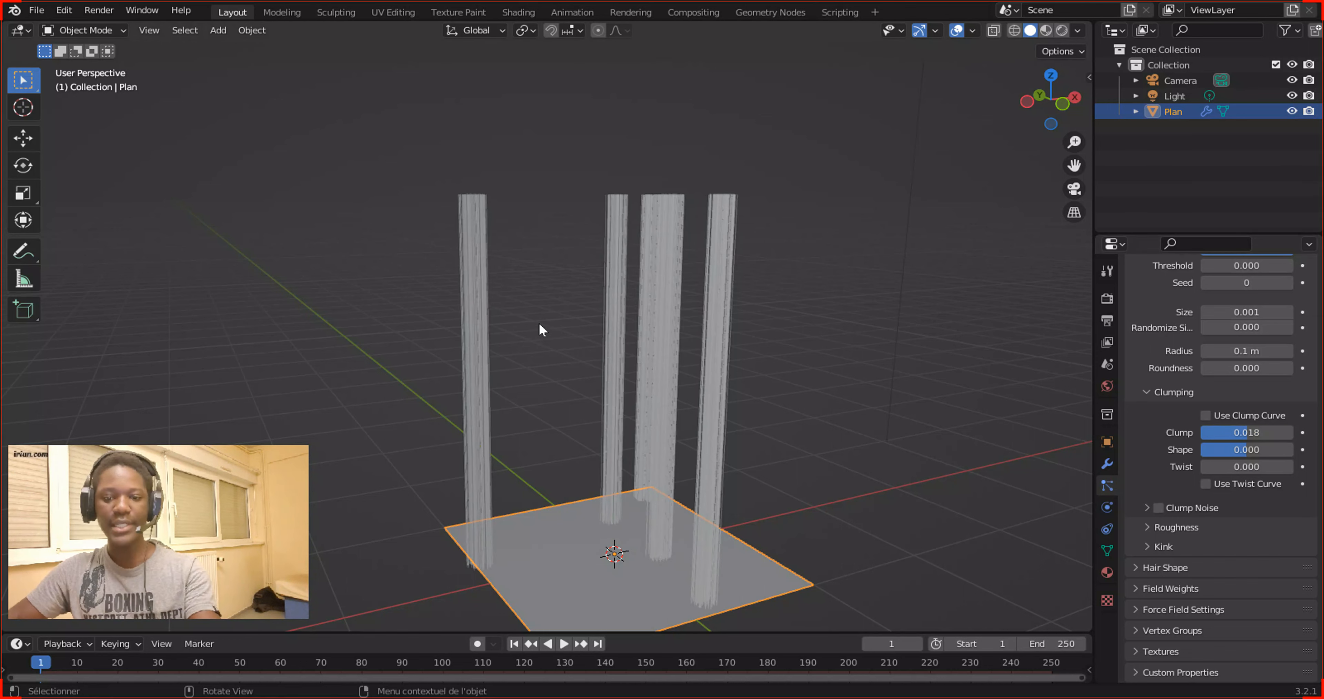
# Switch to the image viewer to examine the broom and eyelash reference photos, and return to Blender.
pyautogui.hotkey('alt', 'Tab')
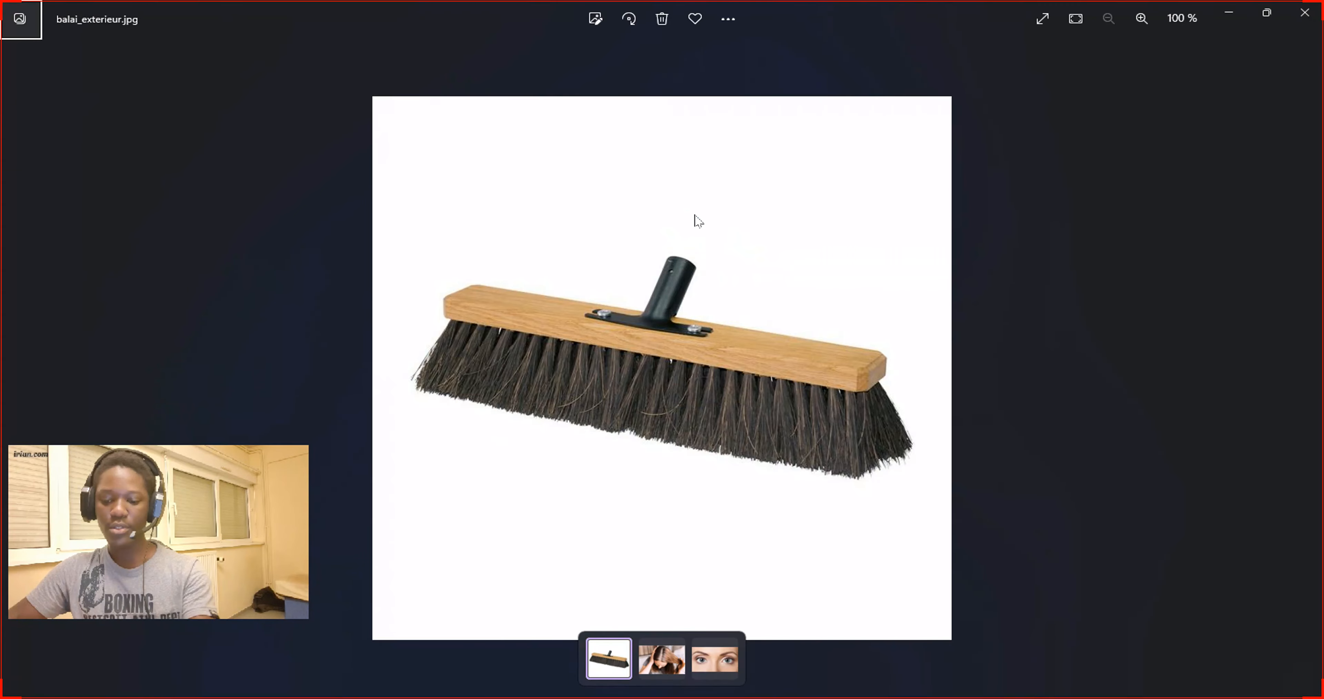
pyautogui.press('Left')
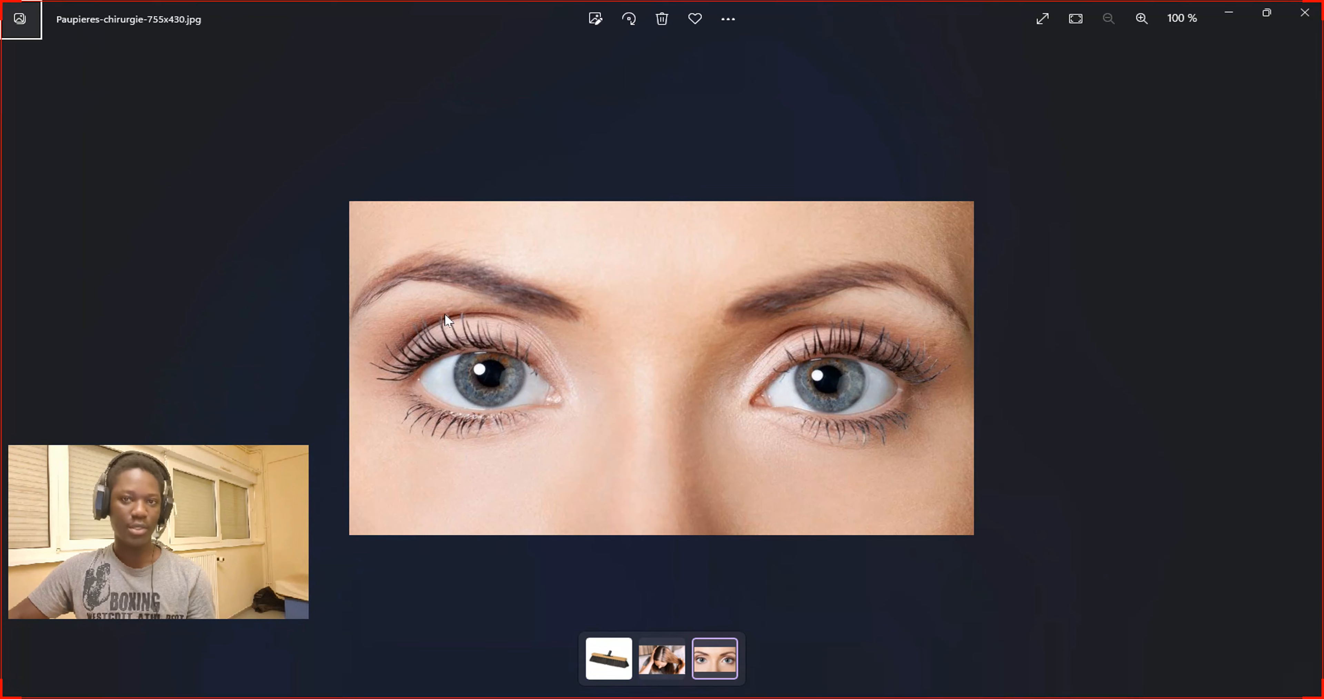
pyautogui.hotkey('alt', 'Tab')
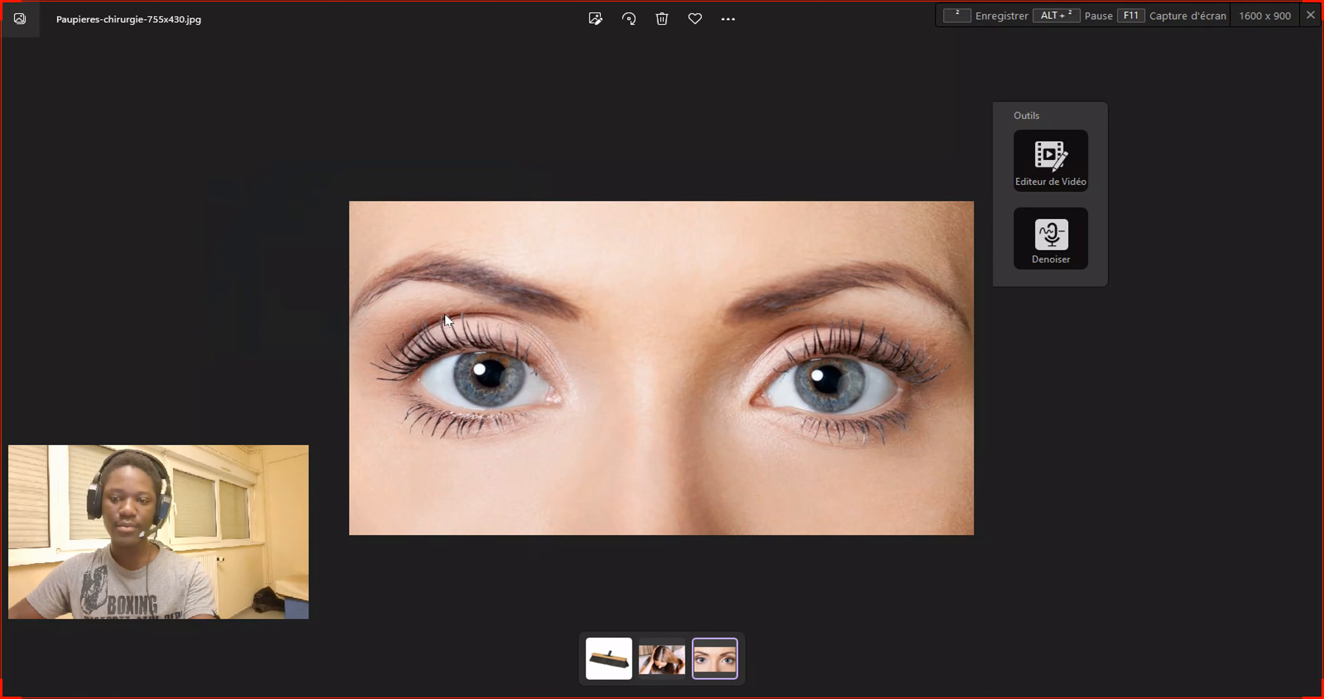
pyautogui.hotkey('alt', 'Tab')
pyautogui.click(885, 271)
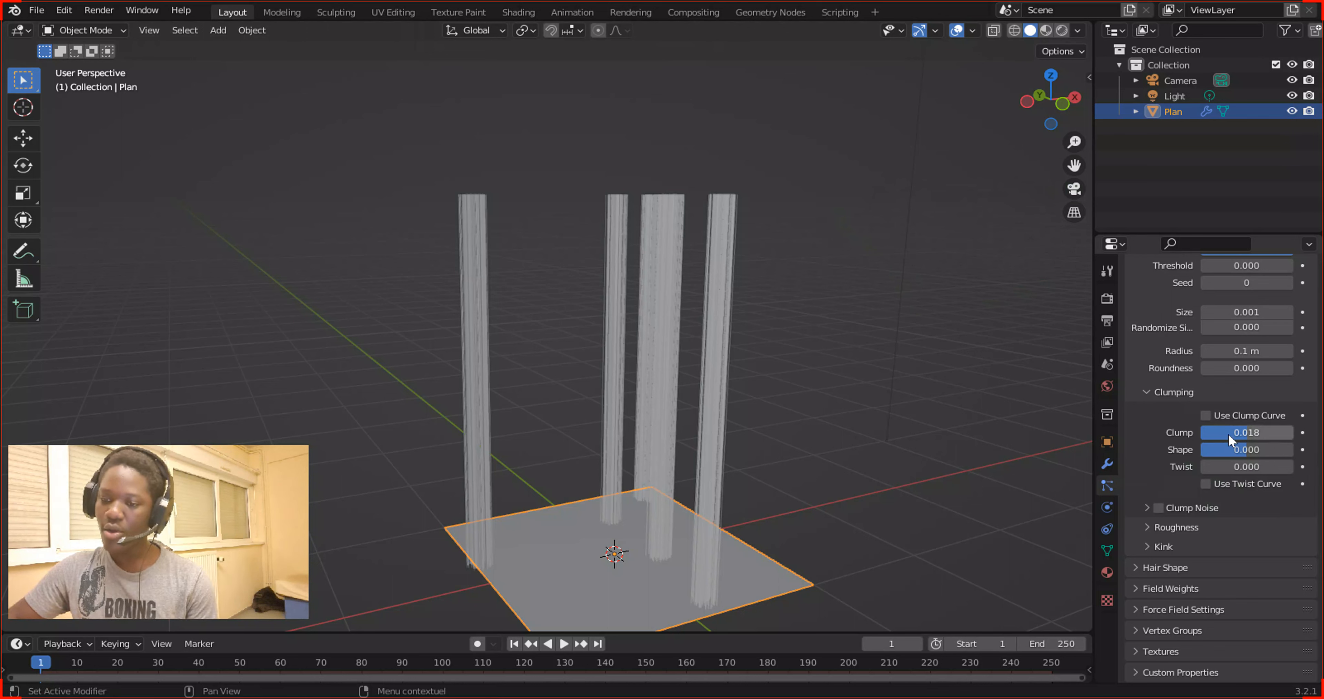
# Set the children's clump to 1.000 and examine the strand clusters in the front orthographic view.
pyautogui.moveTo(1228, 432); pyautogui.dragTo(1293, 432)
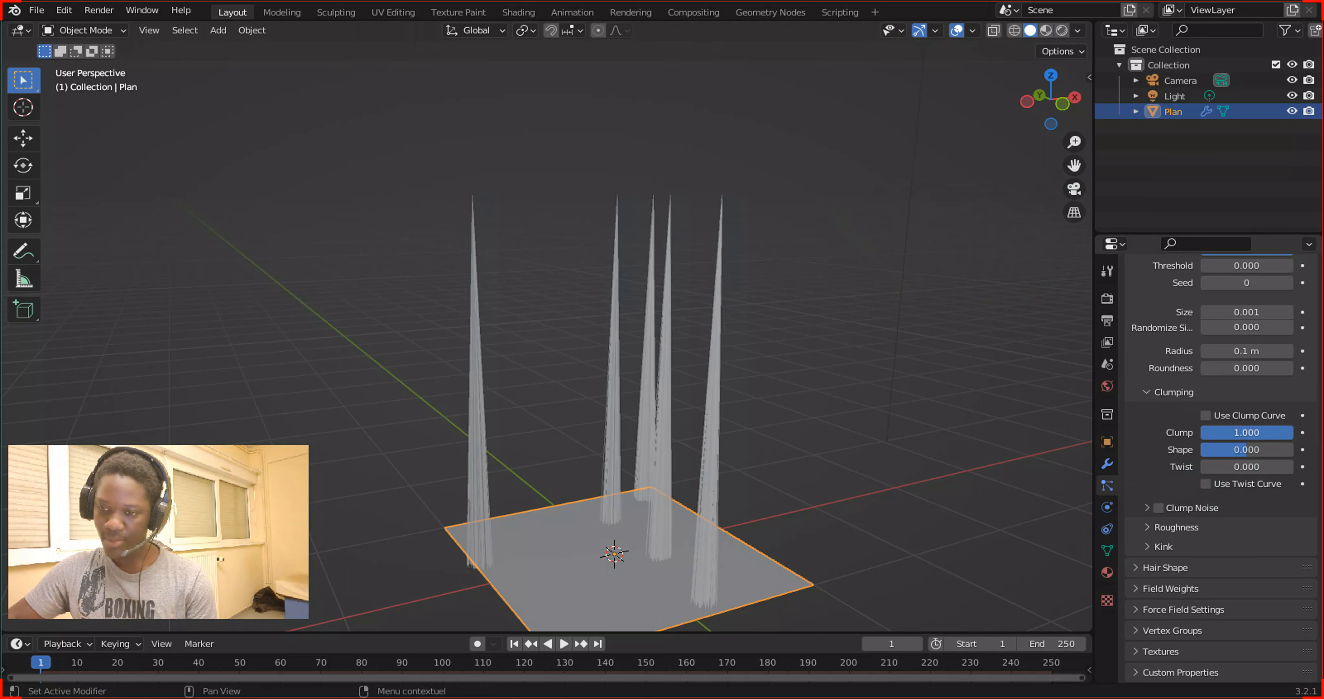
pyautogui.click(1065, 104)
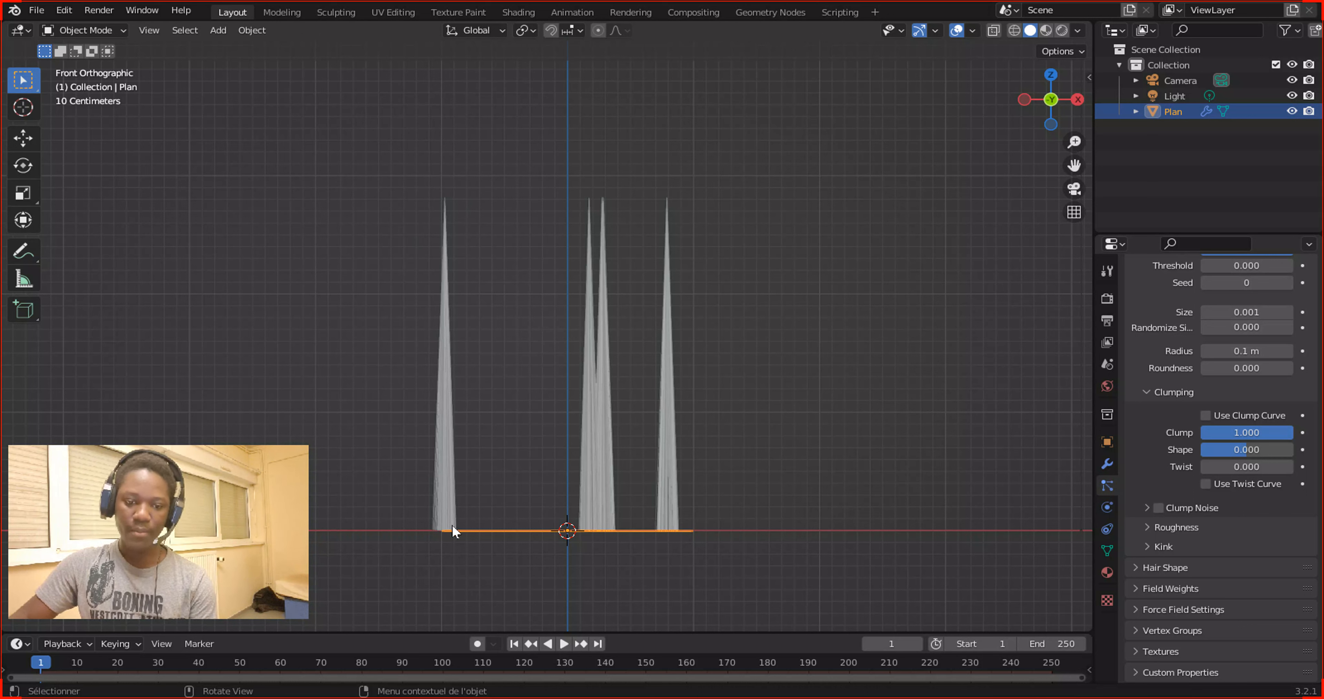
# Draw an annotation bracket beside the lower part of the leftmost strand cluster.
pyautogui.click(23, 251)
pyautogui.moveTo(419, 421); pyautogui.dragTo(408, 419)
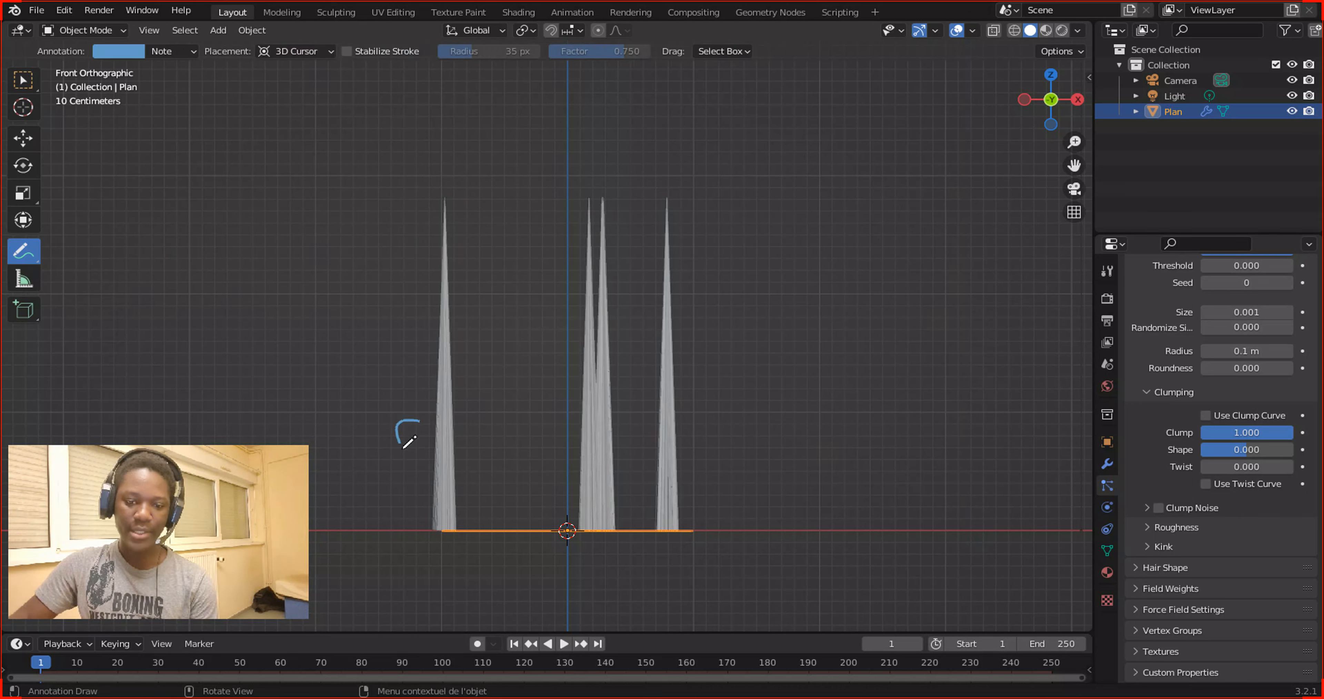
pyautogui.moveTo(410, 475); pyautogui.dragTo(406, 526)
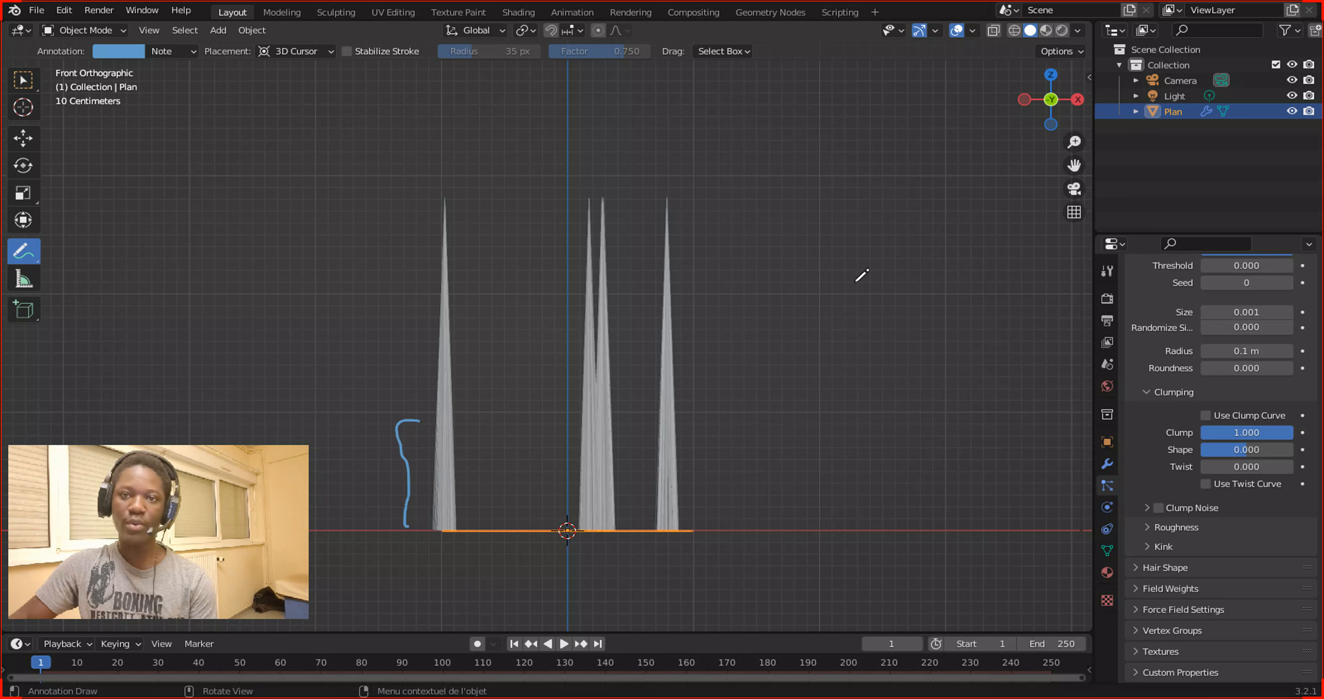
# Set the children's clump to -1.000 and try clump shape values of 0.315 and -0.263.
pyautogui.moveTo(1216, 449)
pyautogui.mouseDown()
pyautogui.moveTo(1248, 449)
pyautogui.moveTo(1234, 446)
pyautogui.mouseUp()
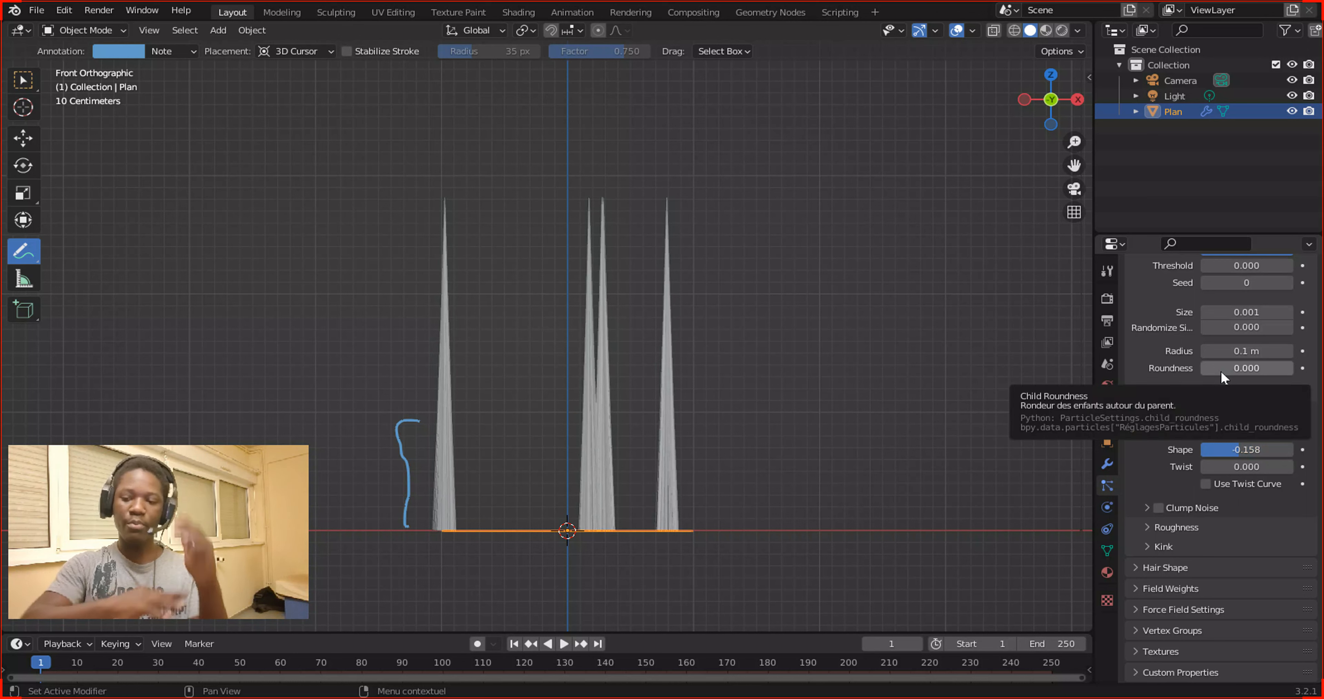
pyautogui.moveTo(1233, 448); pyautogui.dragTo(1182, 432)
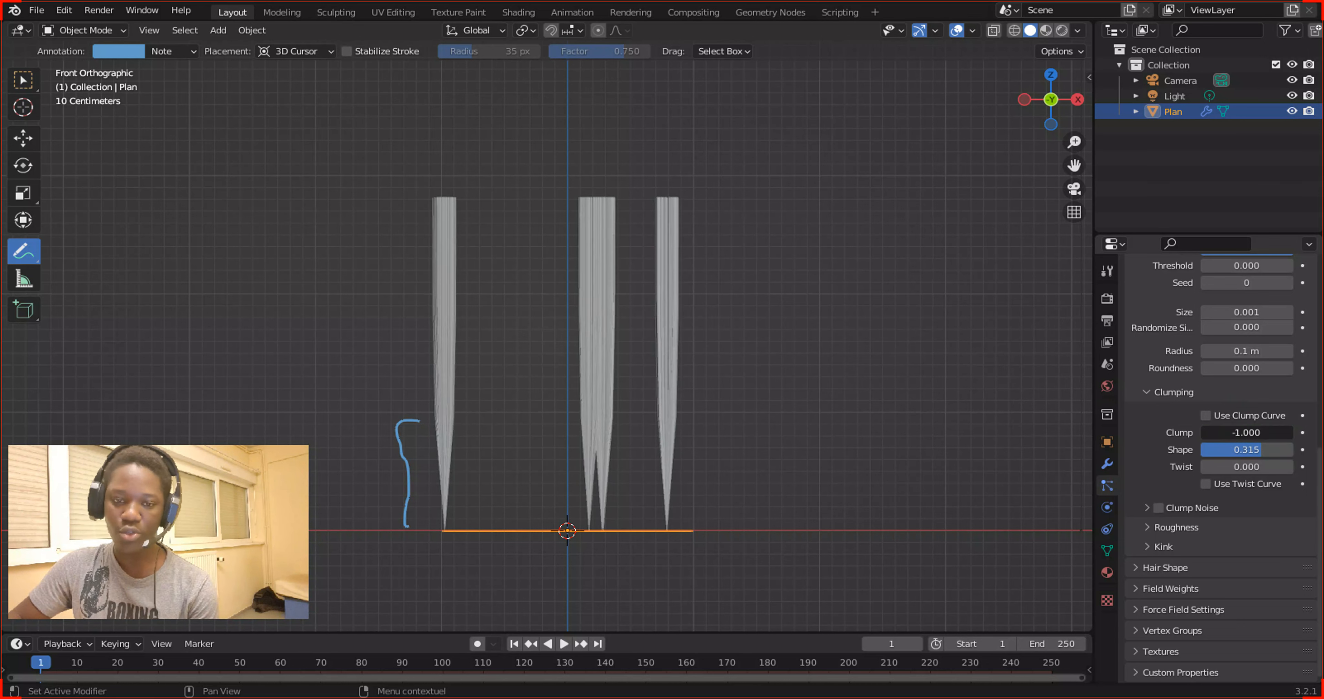
pyautogui.moveTo(1261, 449); pyautogui.dragTo(1235, 449)
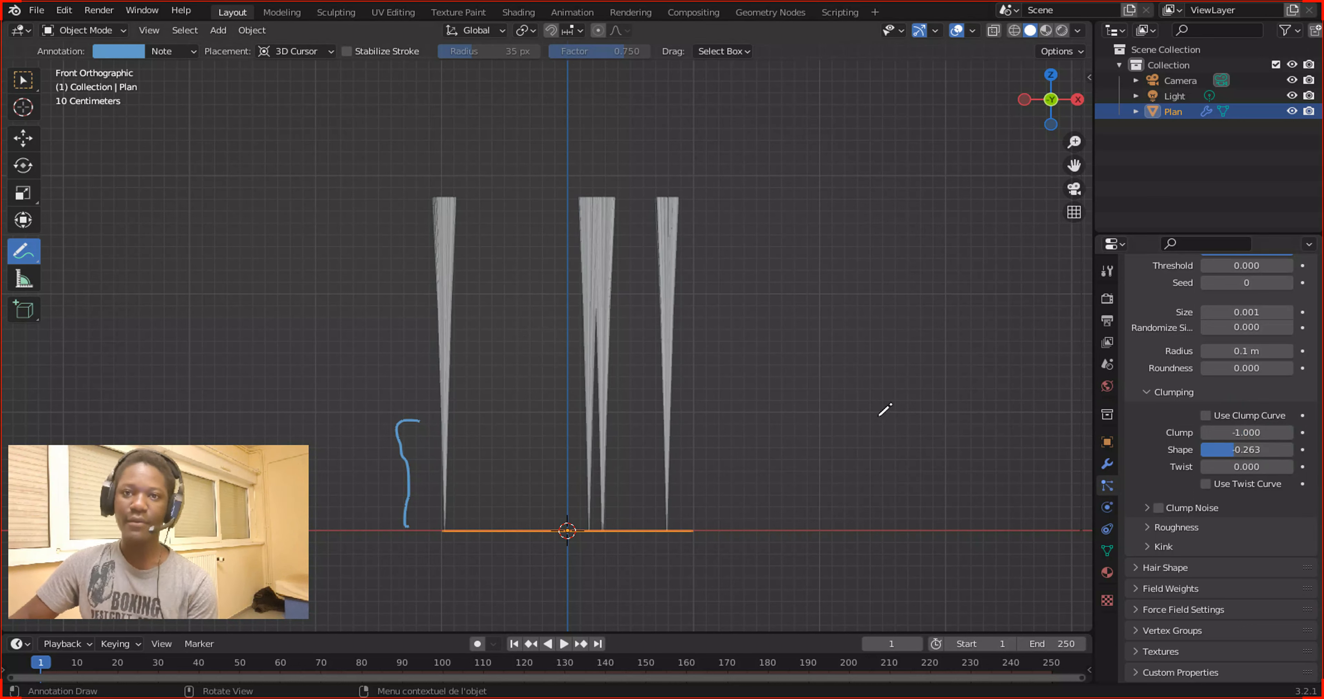
# Erase the annotation bracket beside the leftmost strand cluster and return to the selection tool.
pyautogui.moveTo(23, 260)
pyautogui.mouseDown()
pyautogui.moveTo(114, 315)
pyautogui.moveTo(102, 351)
pyautogui.mouseUp()
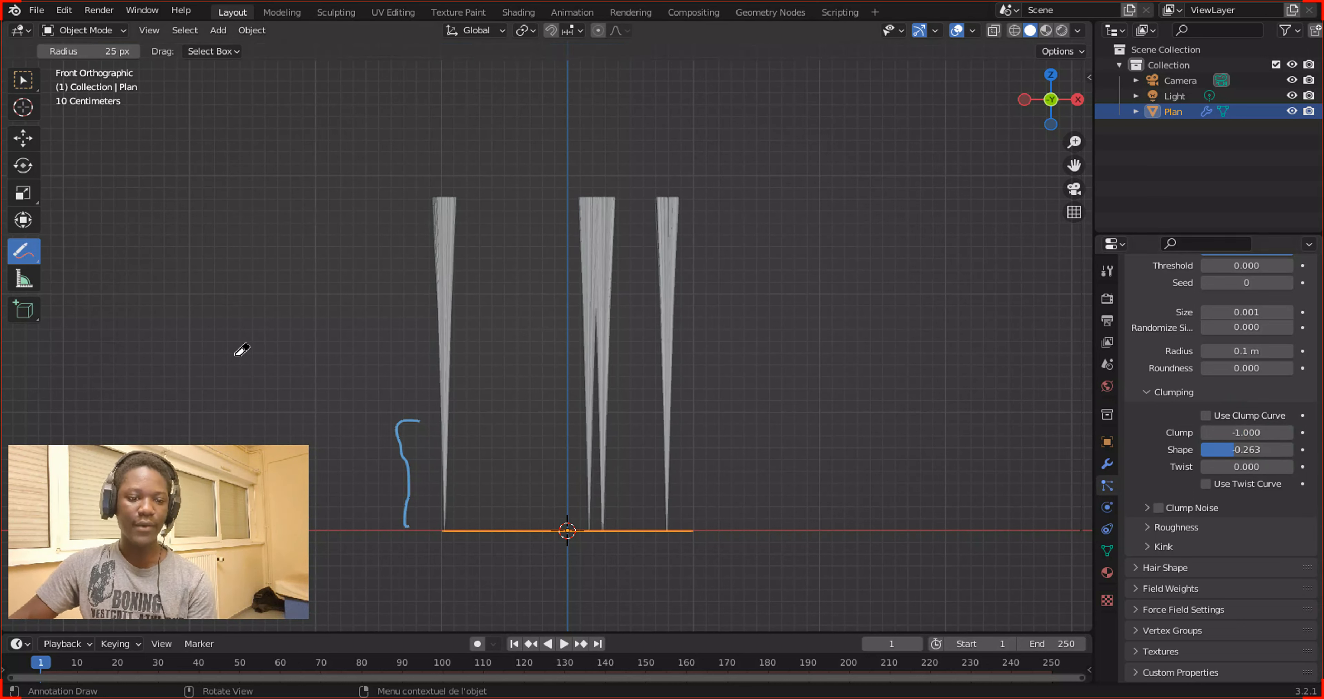
pyautogui.moveTo(406, 423); pyautogui.dragTo(419, 438)
pyautogui.press('w')
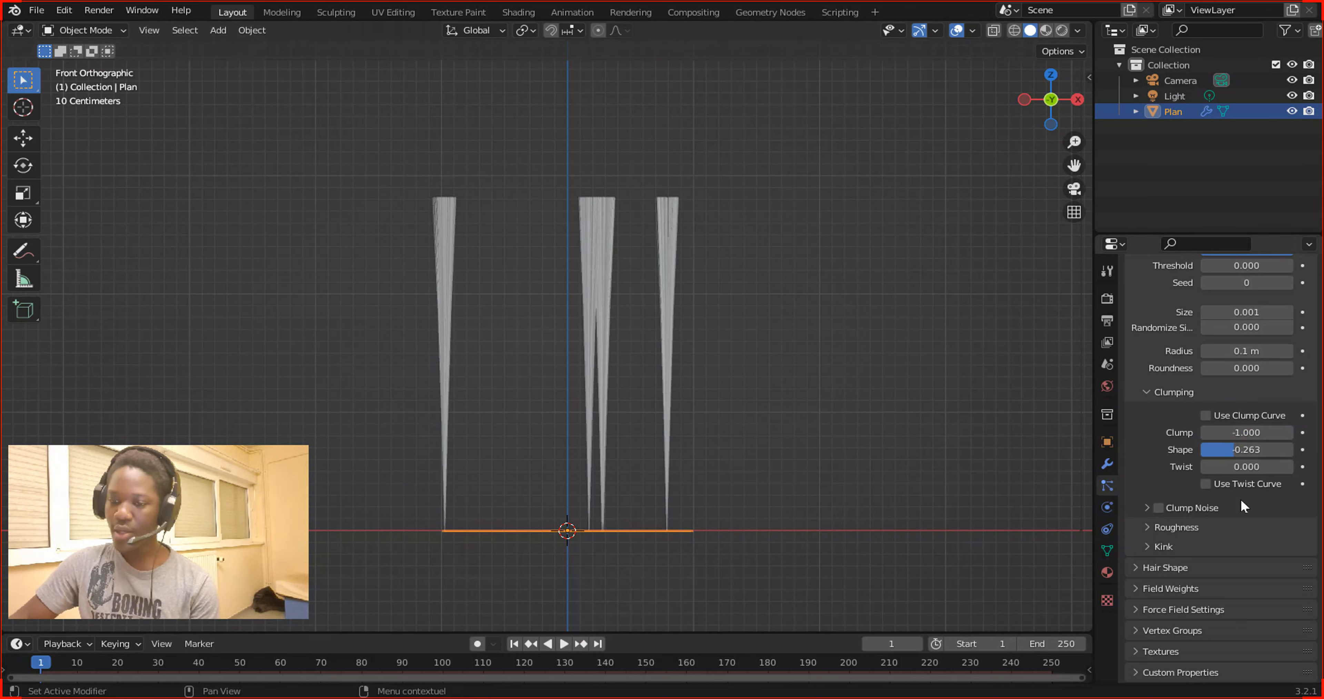
# Set the children's clump to 0.088 and the clump shape to 0.018.
pyautogui.moveTo(1235, 449); pyautogui.dragTo(1297, 432)
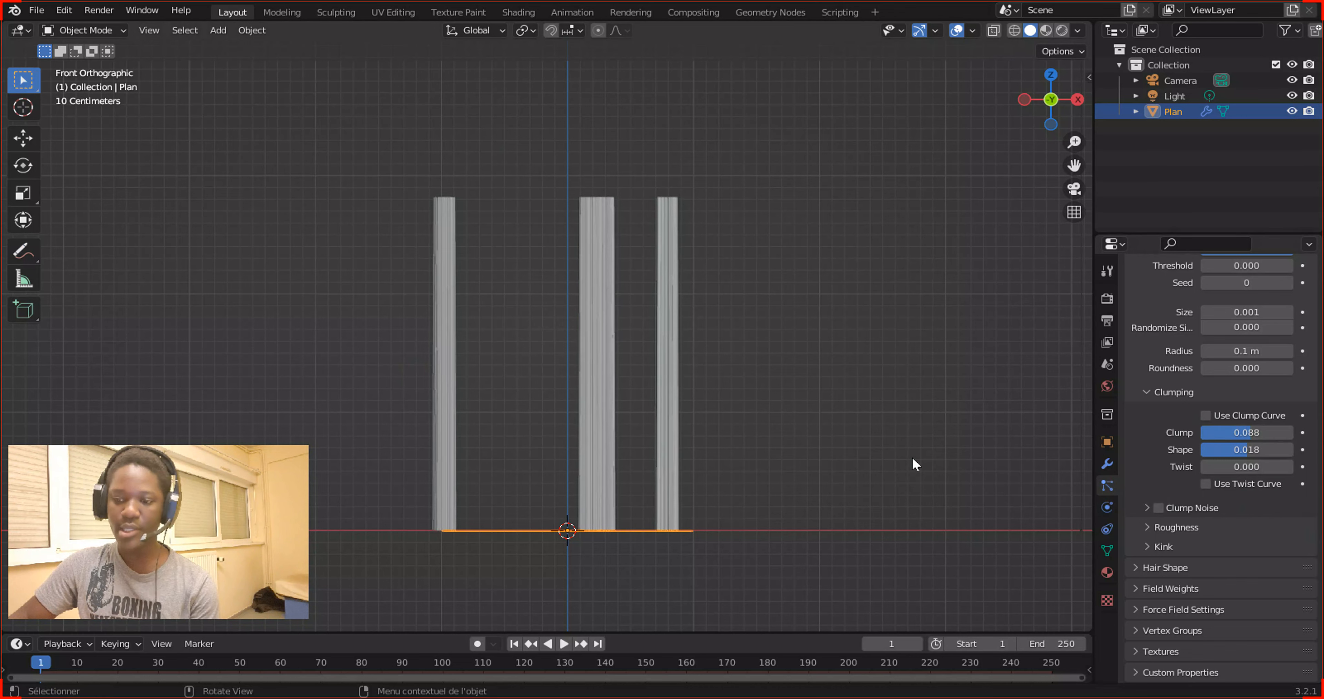
pyautogui.moveTo(719, 285); pyautogui.dragTo(770, 341, button='middle')
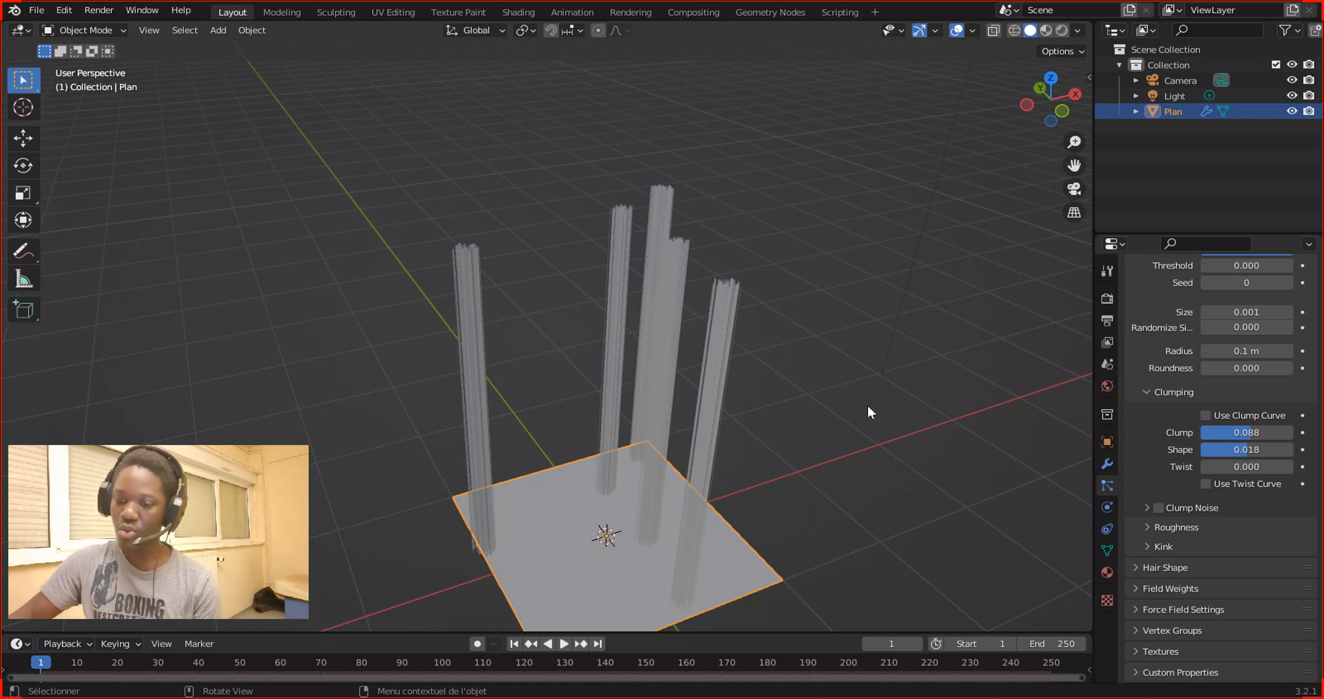
# Try clumping twist values of 0.869 and 0.808 on the children and inspect the twisted strands up close.
pyautogui.moveTo(1244, 466)
pyautogui.mouseDown()
pyautogui.moveTo(1292, 466)
pyautogui.moveTo(1263, 466)
pyautogui.mouseUp()
pyautogui.scroll(5, 1035, 459)
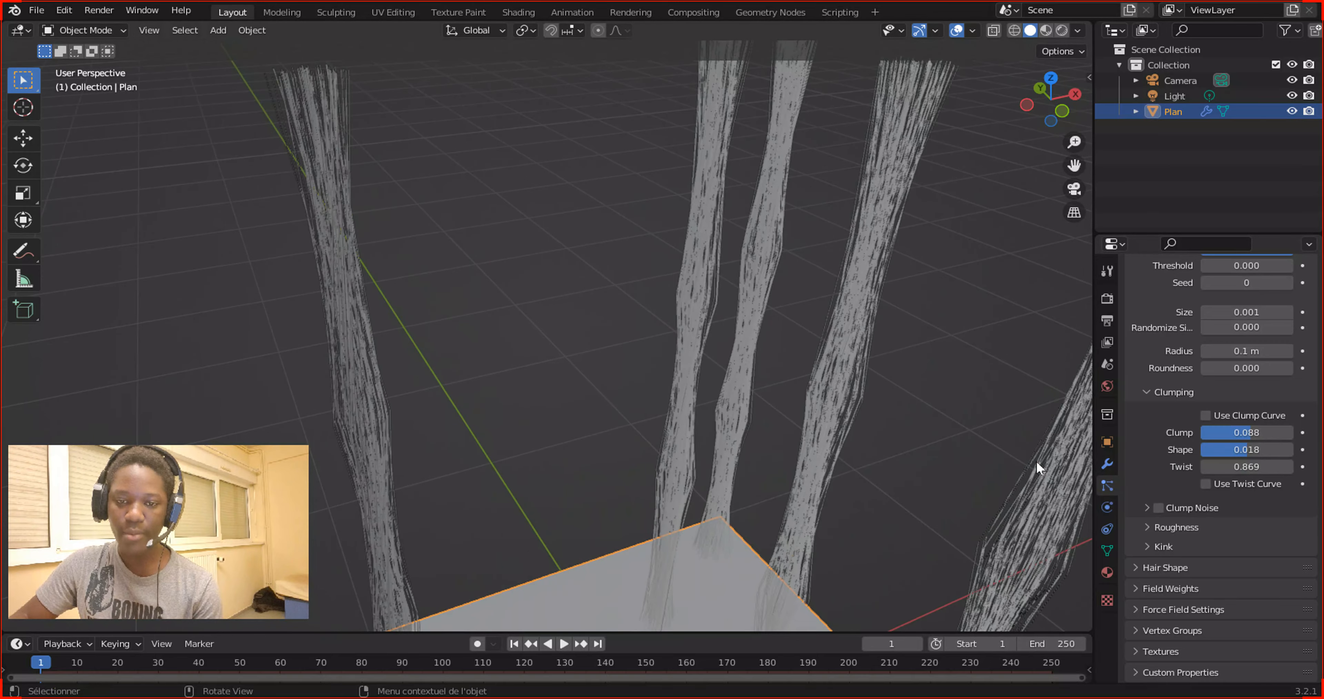
pyautogui.moveTo(1036, 460); pyautogui.dragTo(1045, 416, button='middle')
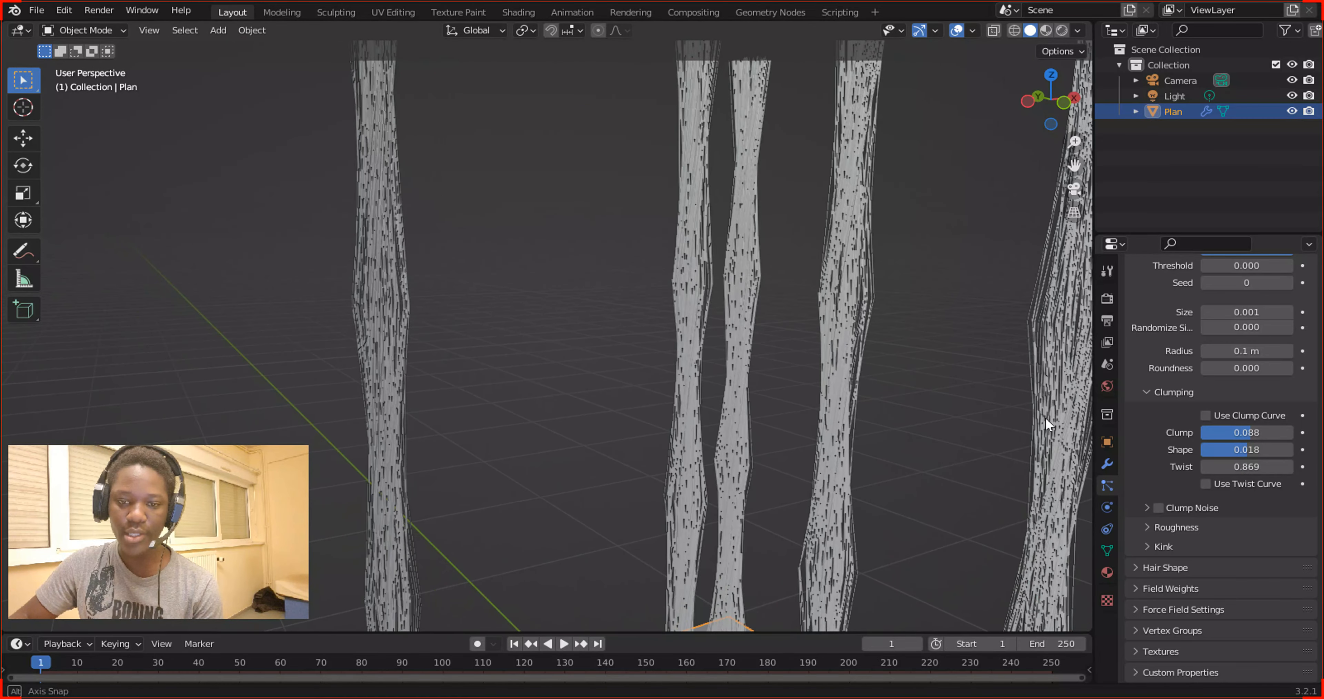
pyautogui.moveTo(1228, 466)
pyautogui.mouseDown()
pyautogui.moveTo(1272, 466)
pyautogui.moveTo(1224, 465)
pyautogui.mouseUp()
pyautogui.moveTo(807, 227); pyautogui.dragTo(908, 280, button='middle')
# Reduce the children's display amount to 33.
pyautogui.scroll(8, 1194, 344)
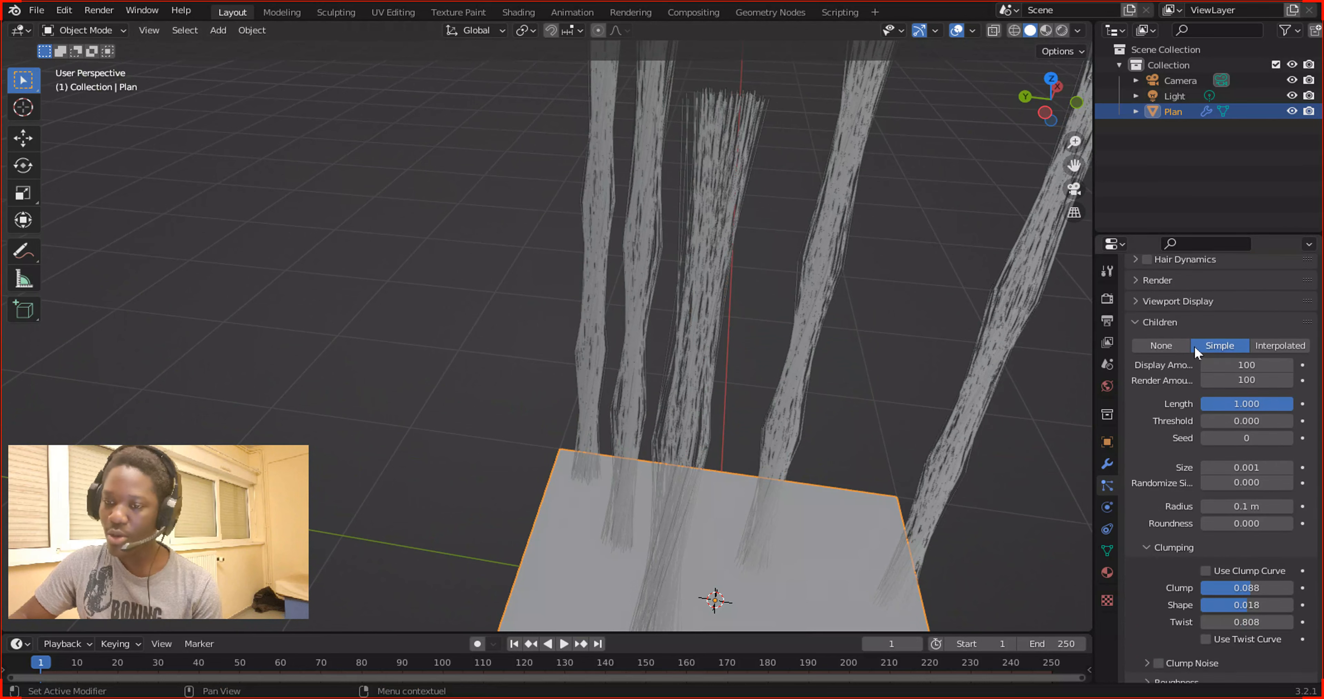
pyautogui.scroll(-8, 1216, 393)
pyautogui.scroll(5, 1216, 392)
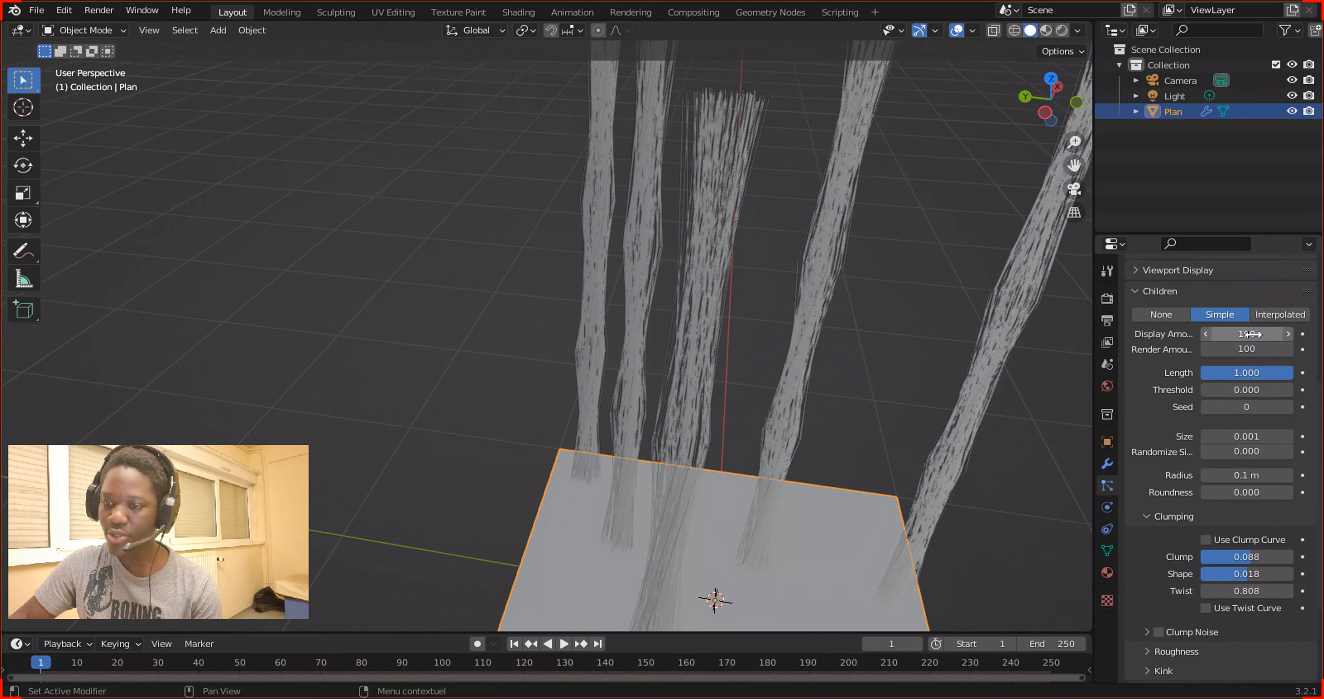
pyautogui.moveTo(1262, 339); pyautogui.dragTo(1233, 339)
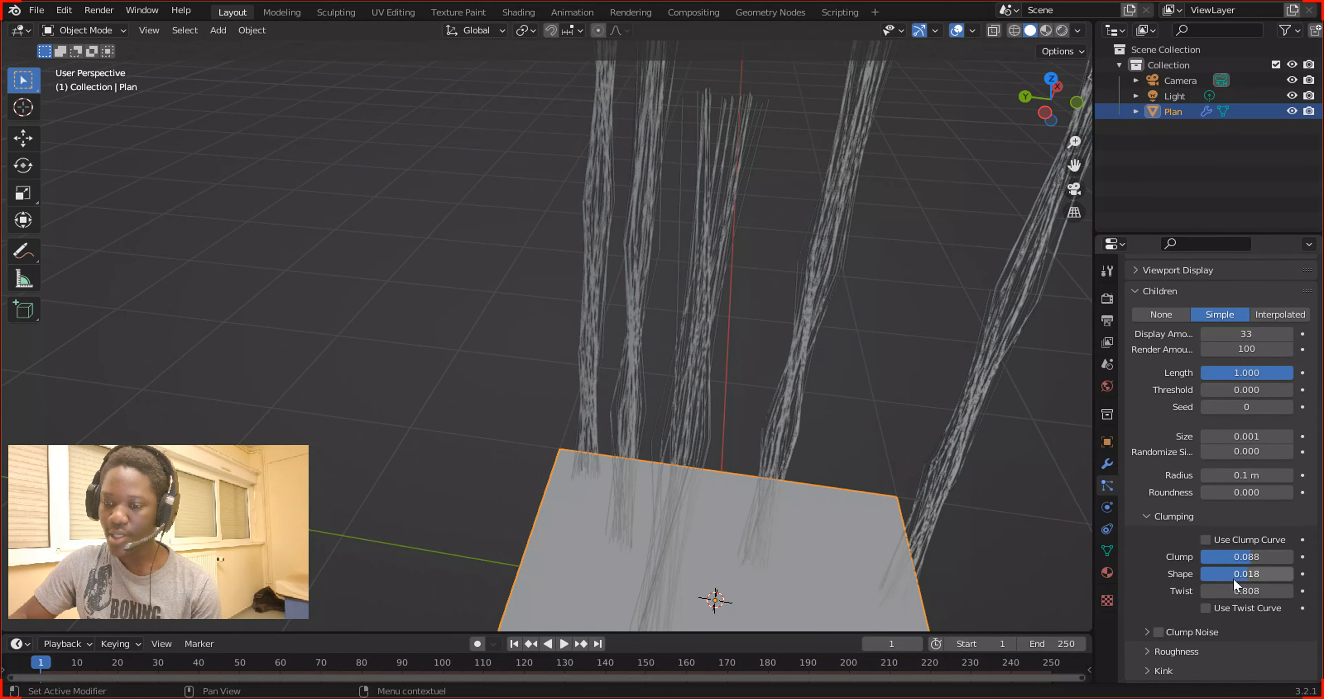
# Increase the children's clumping twist to 1.083 and on to 1.147, checking the strands from a higher angle.
pyautogui.moveTo(1233, 590); pyautogui.dragTo(1259, 591)
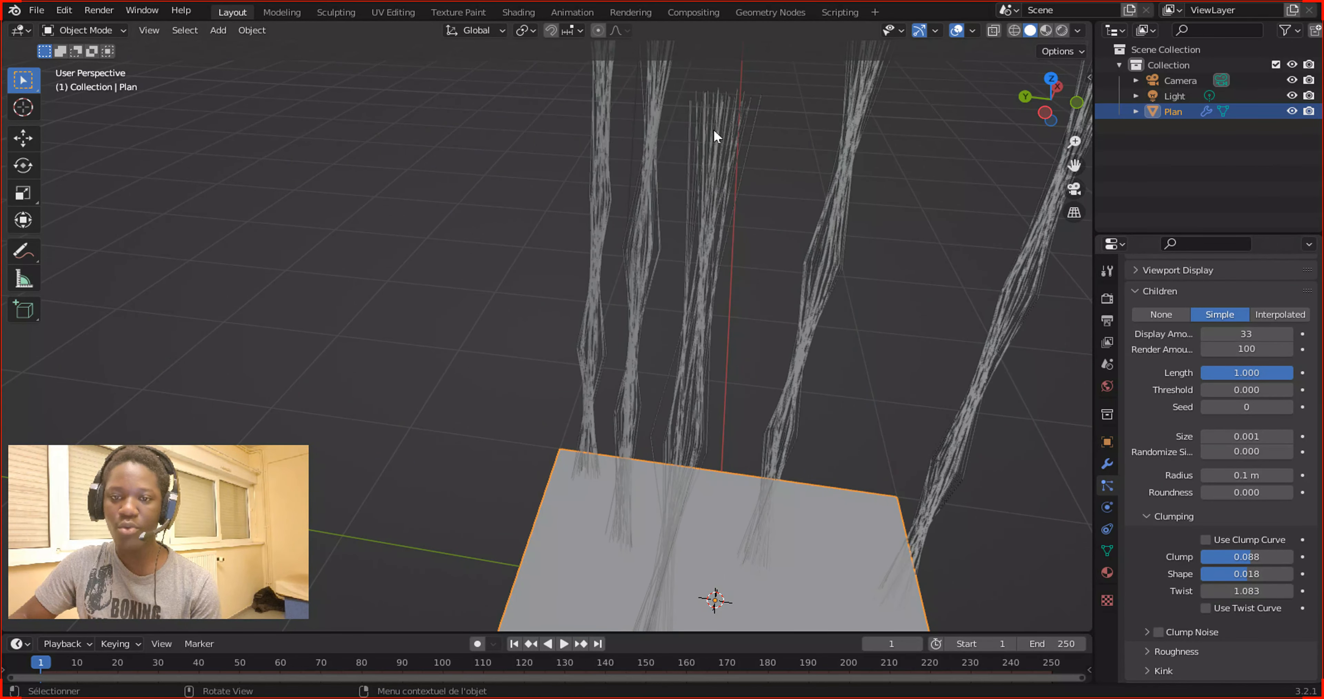
pyautogui.moveTo(714, 131); pyautogui.dragTo(663, 190, button='middle')
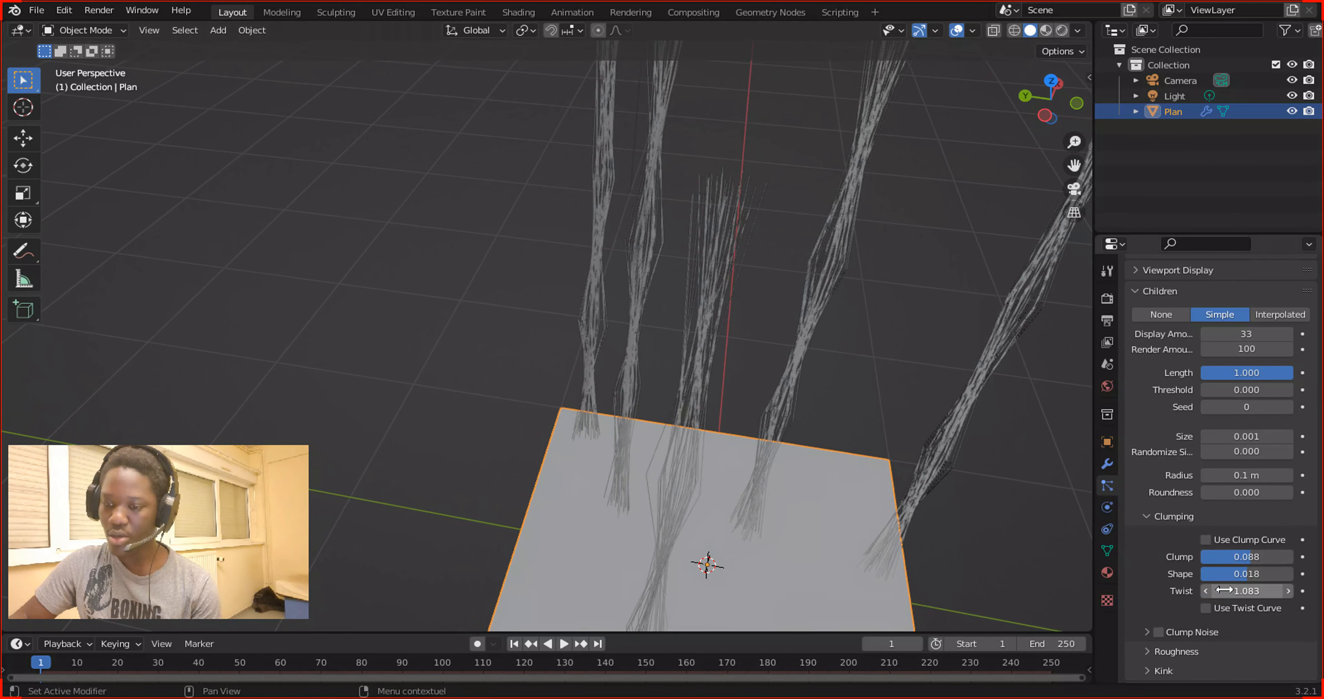
pyautogui.moveTo(1247, 591)
pyautogui.mouseDown()
pyautogui.moveTo(1269, 591)
pyautogui.moveTo(1239, 591)
pyautogui.mouseUp()
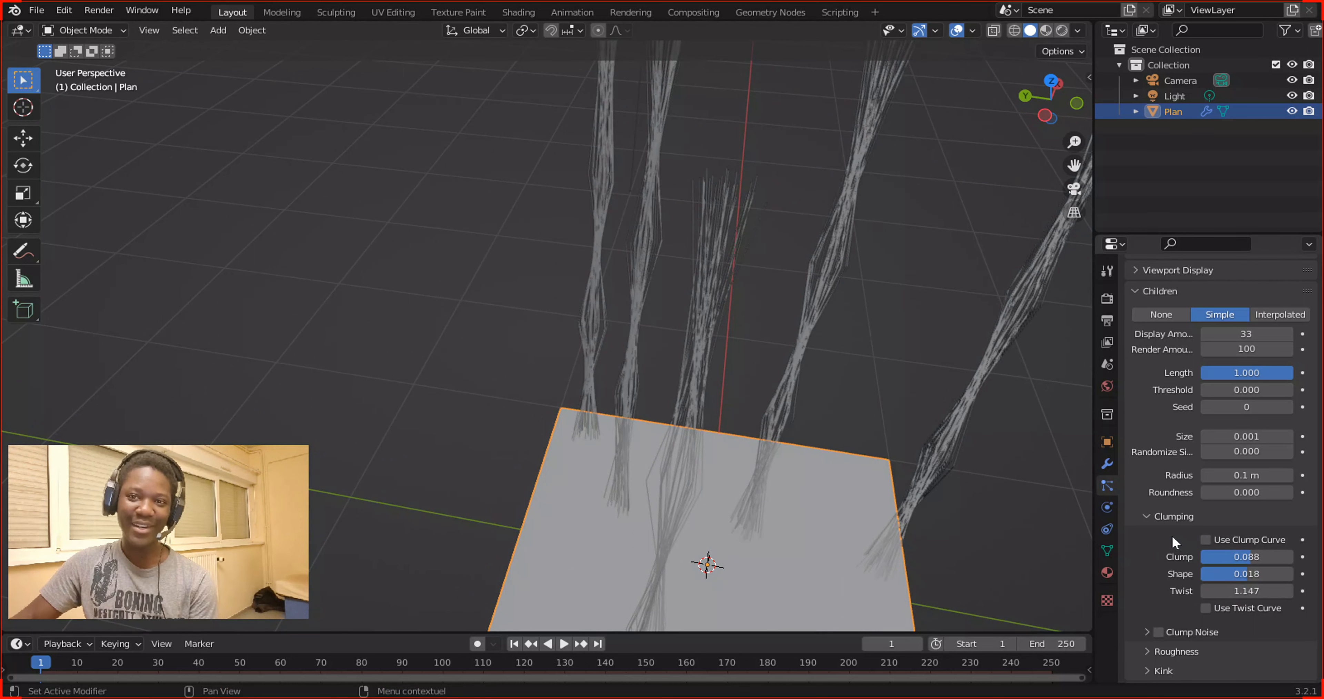
# Expand the children's roughness settings and reset the clumping twist to 0.
pyautogui.click(1156, 513)
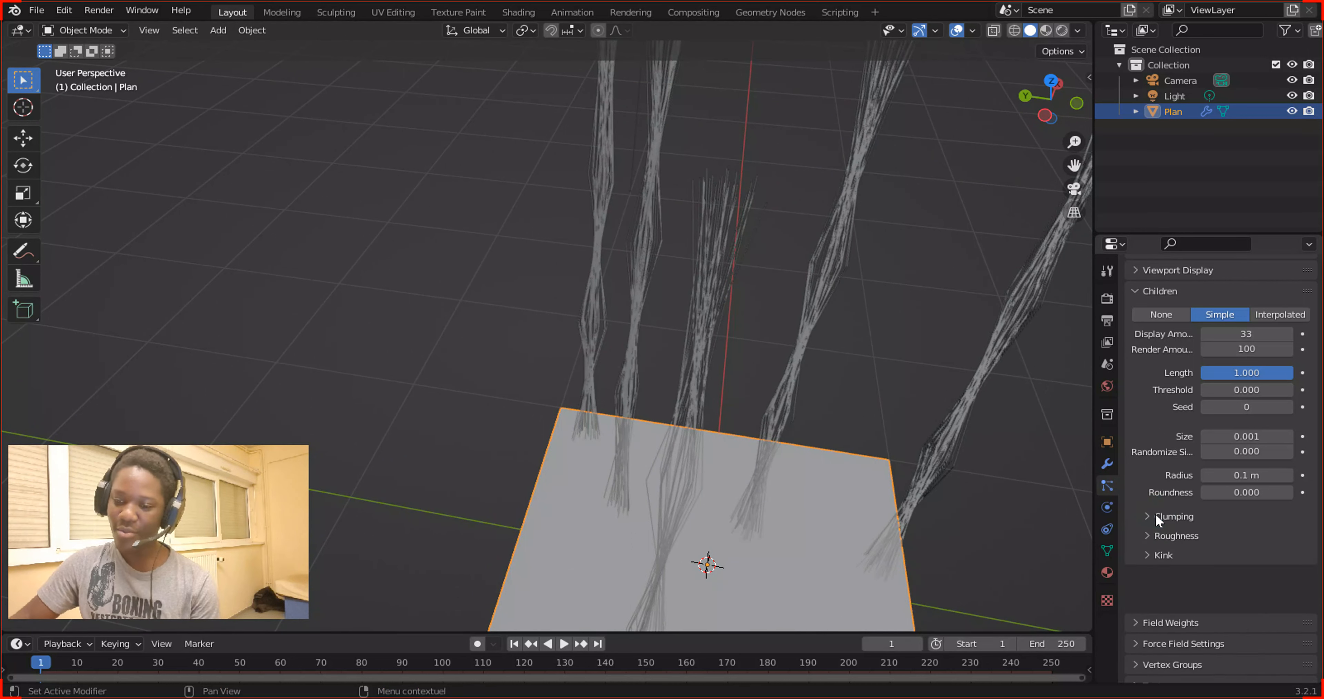
pyautogui.click(1153, 534)
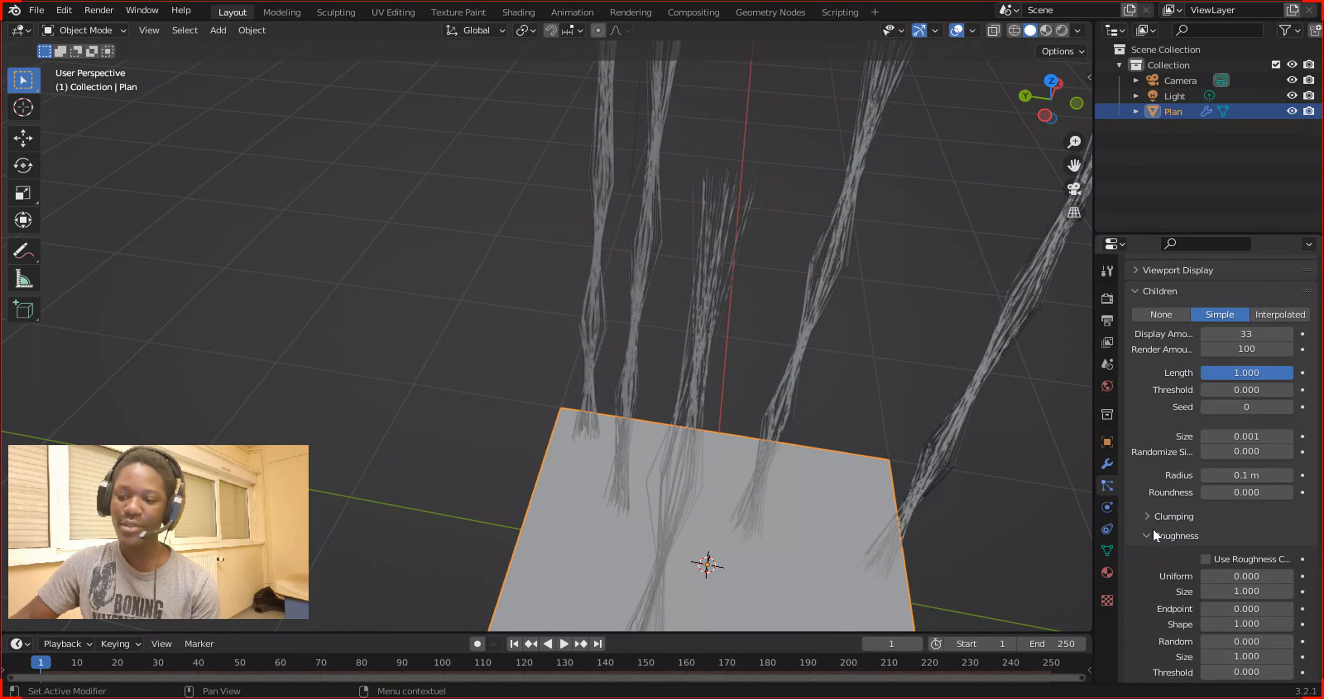
pyautogui.click(1153, 515)
pyautogui.click(1247, 589)
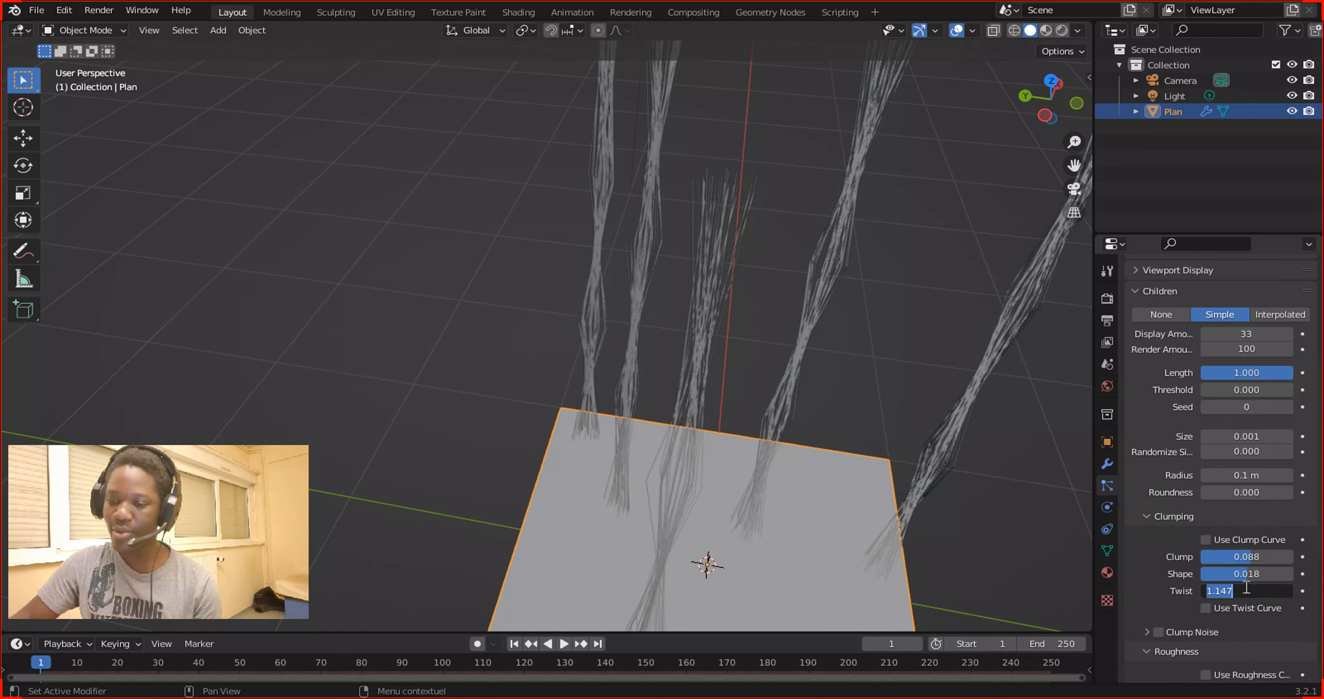
pyautogui.write('0')
pyautogui.press('Return')
pyautogui.moveTo(969, 440); pyautogui.dragTo(920, 447, button='middle')
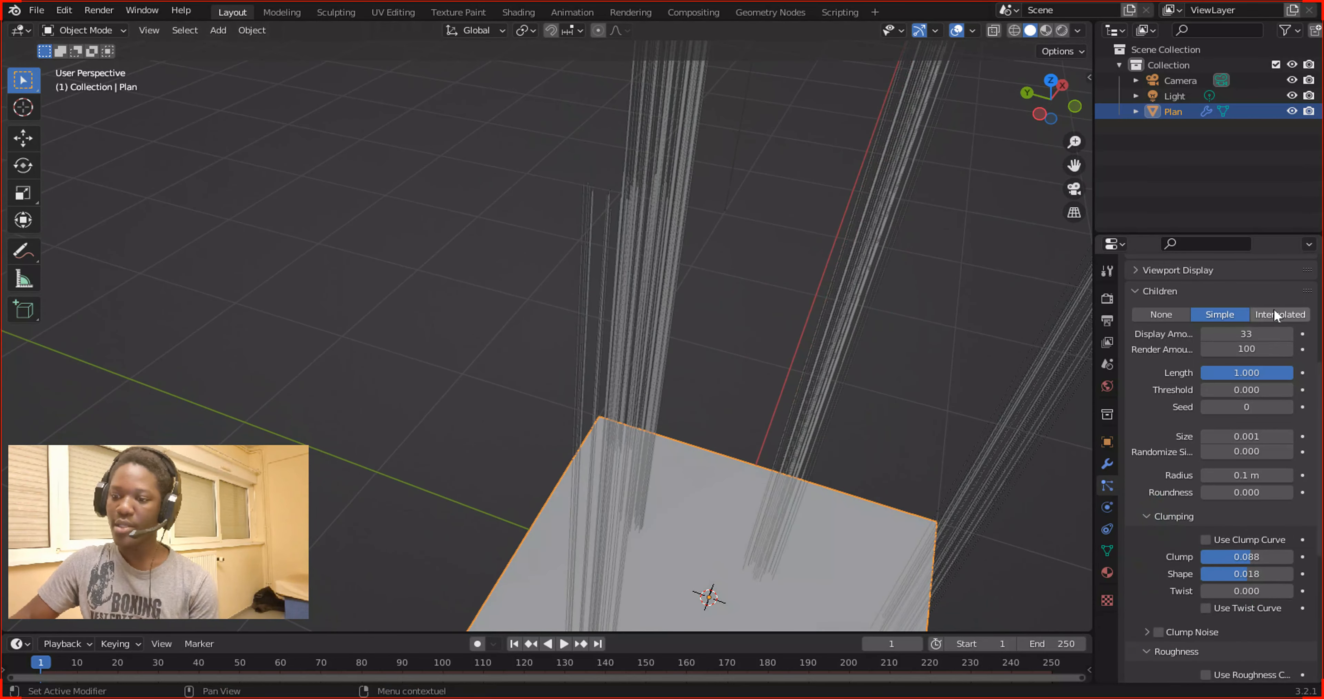
# Set the children's display amount to 100 and collapse the clumping settings.
pyautogui.click(1253, 334)
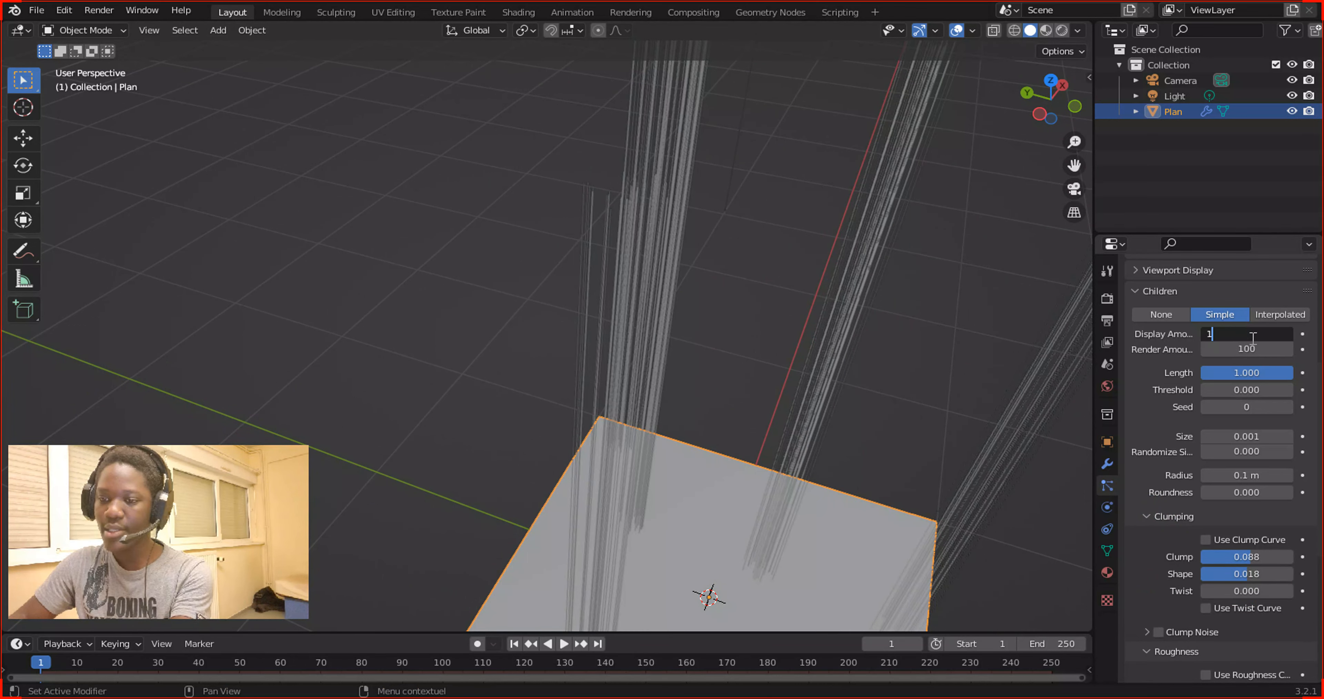
pyautogui.write('100')
pyautogui.press('Return')
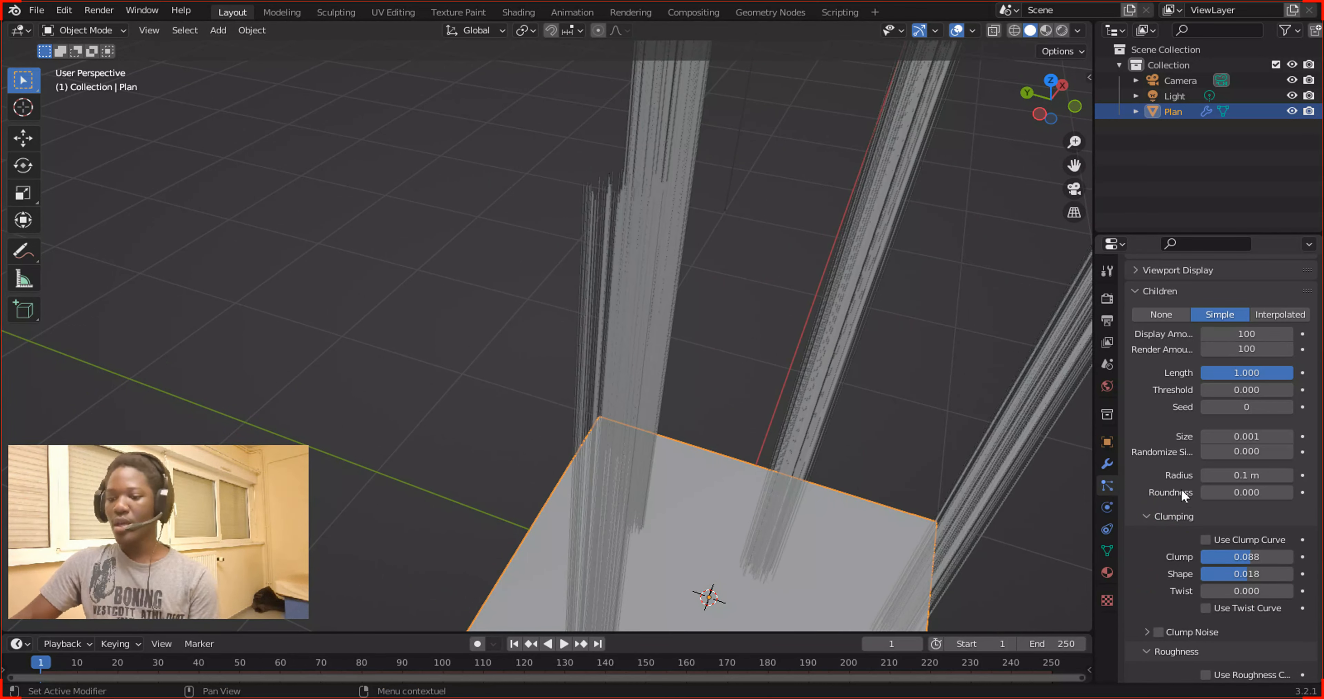
pyautogui.click(1147, 515)
# Try a uniform roughness of 2.200 with a size of 1.829 on the children.
pyautogui.scroll(-3, 677, 187)
pyautogui.moveTo(683, 198); pyautogui.dragTo(740, 157, button='middle')
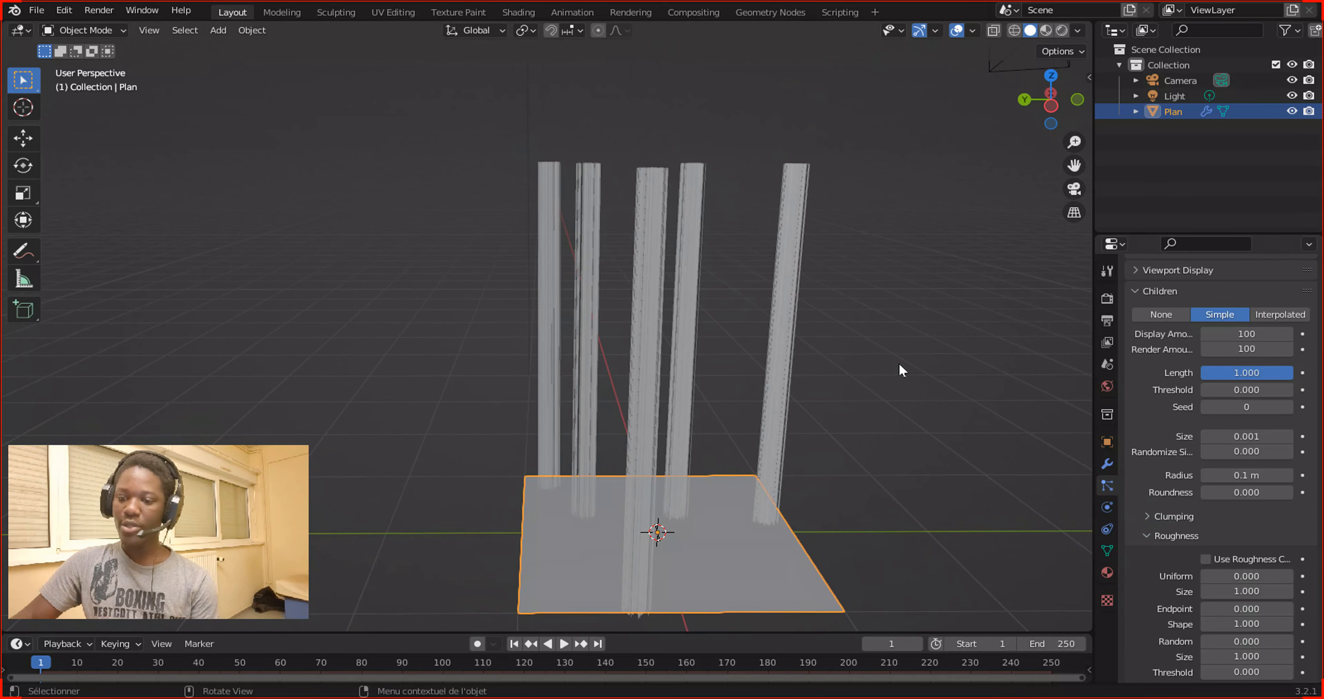
pyautogui.scroll(-6, 1220, 549)
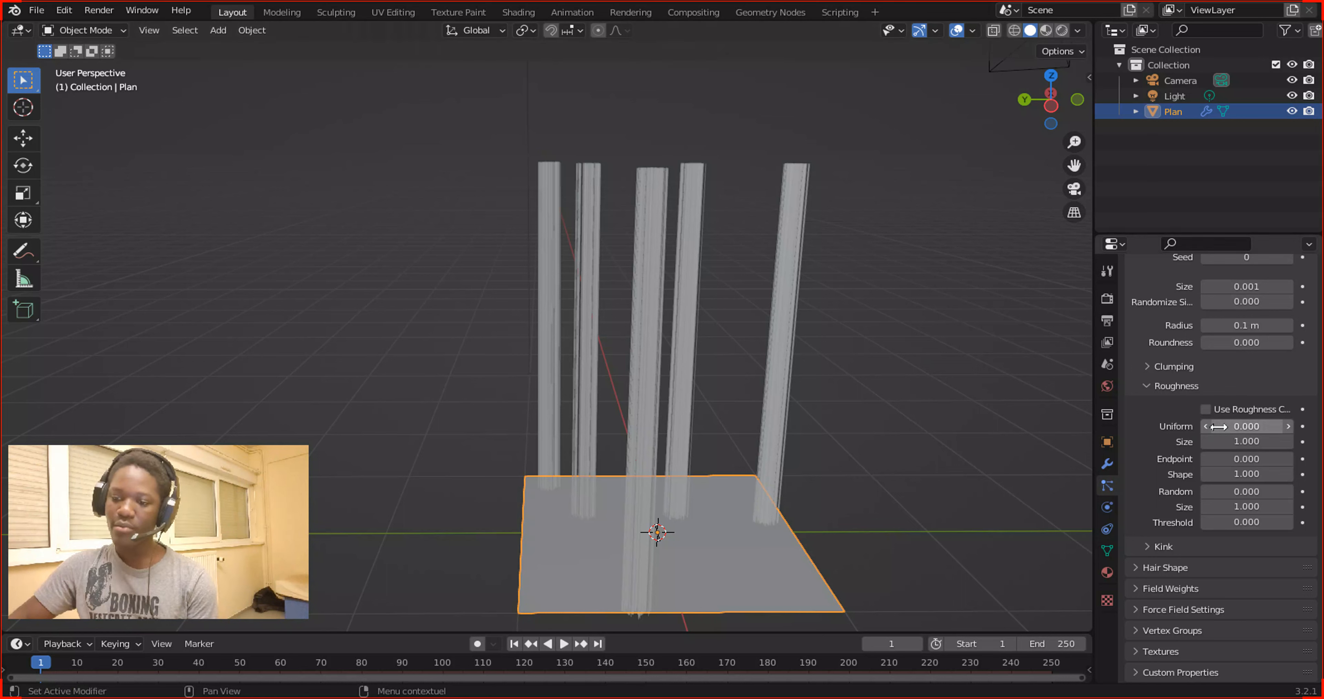
pyautogui.moveTo(1246, 426); pyautogui.dragTo(1308, 426)
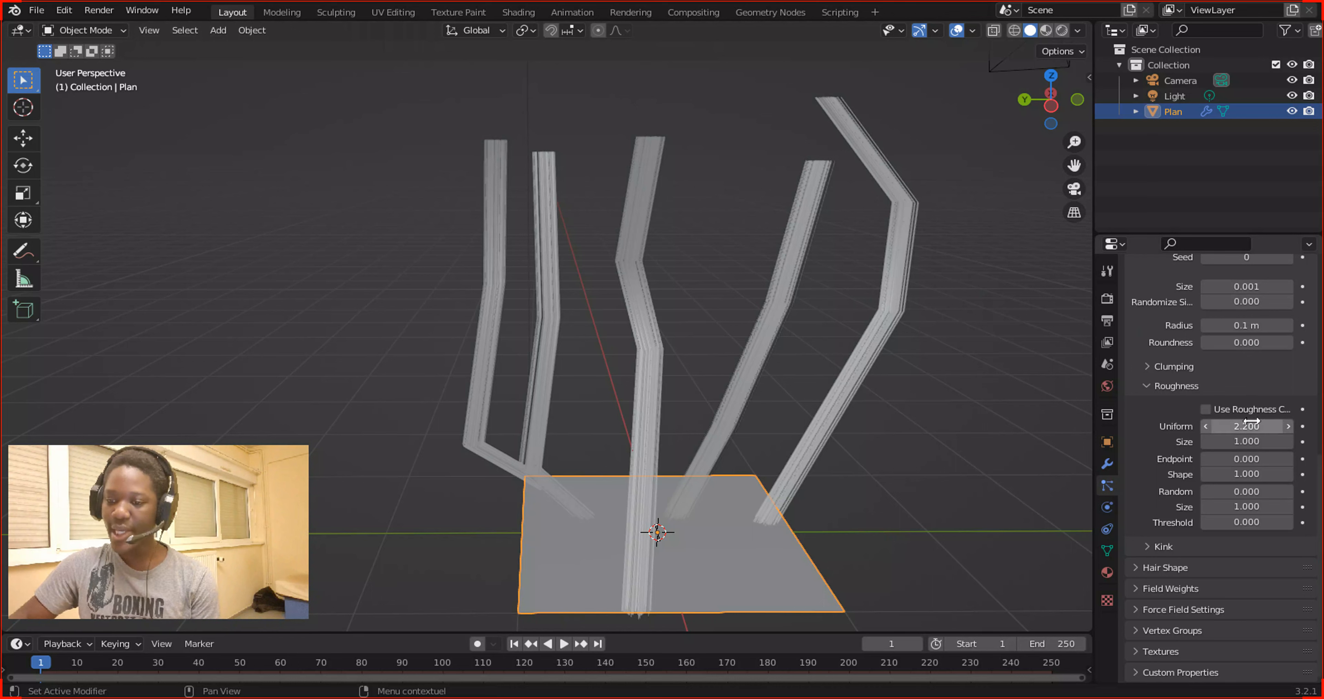
pyautogui.moveTo(1247, 440); pyautogui.dragTo(1298, 441)
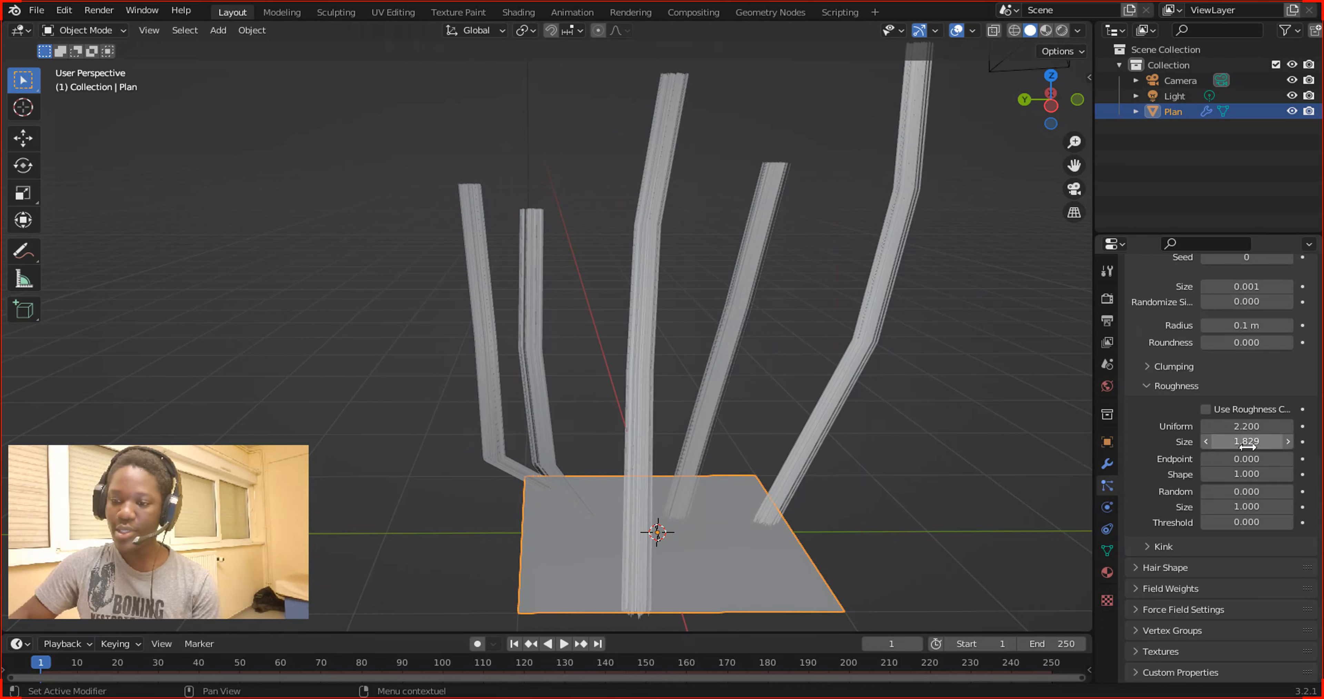
# Try a uniform roughness size of 0.751, return the uniform roughness to 0 and leave its size at 0.854.
pyautogui.moveTo(1247, 446)
pyautogui.mouseDown()
pyautogui.moveTo(1182, 447)
pyautogui.moveTo(1259, 438)
pyautogui.mouseUp()
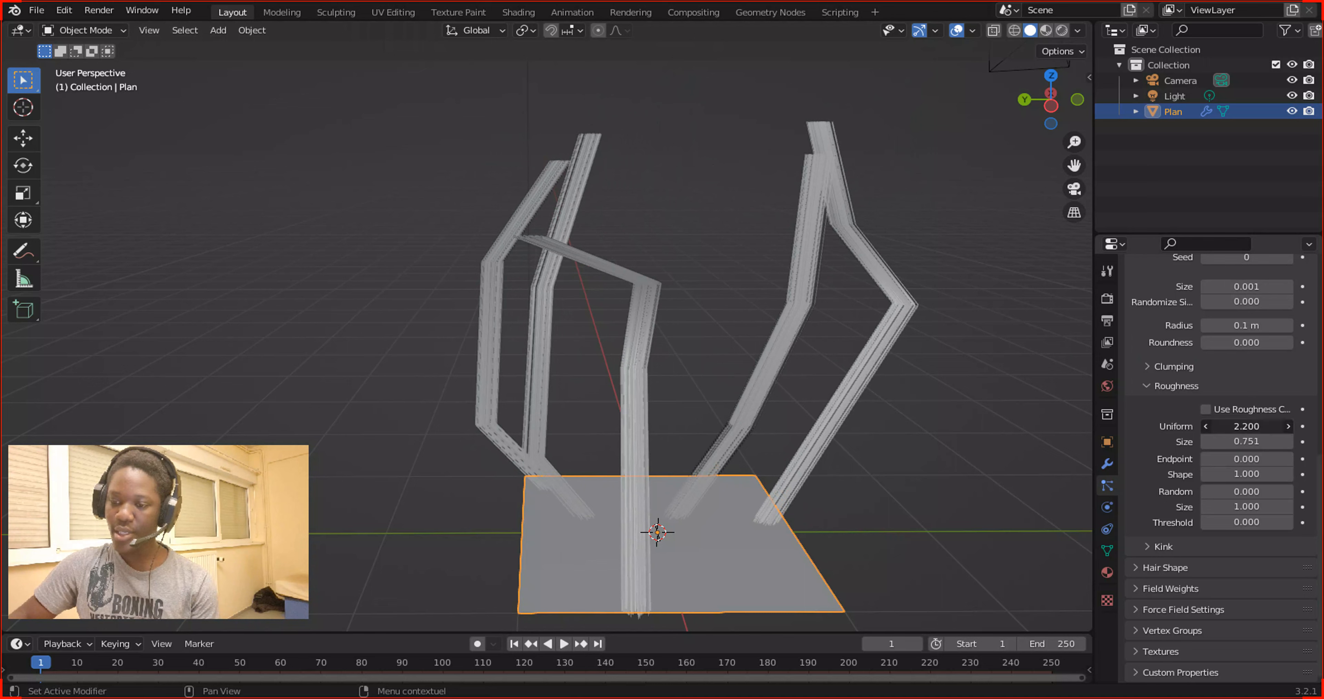
pyautogui.moveTo(1247, 426); pyautogui.dragTo(1133, 426)
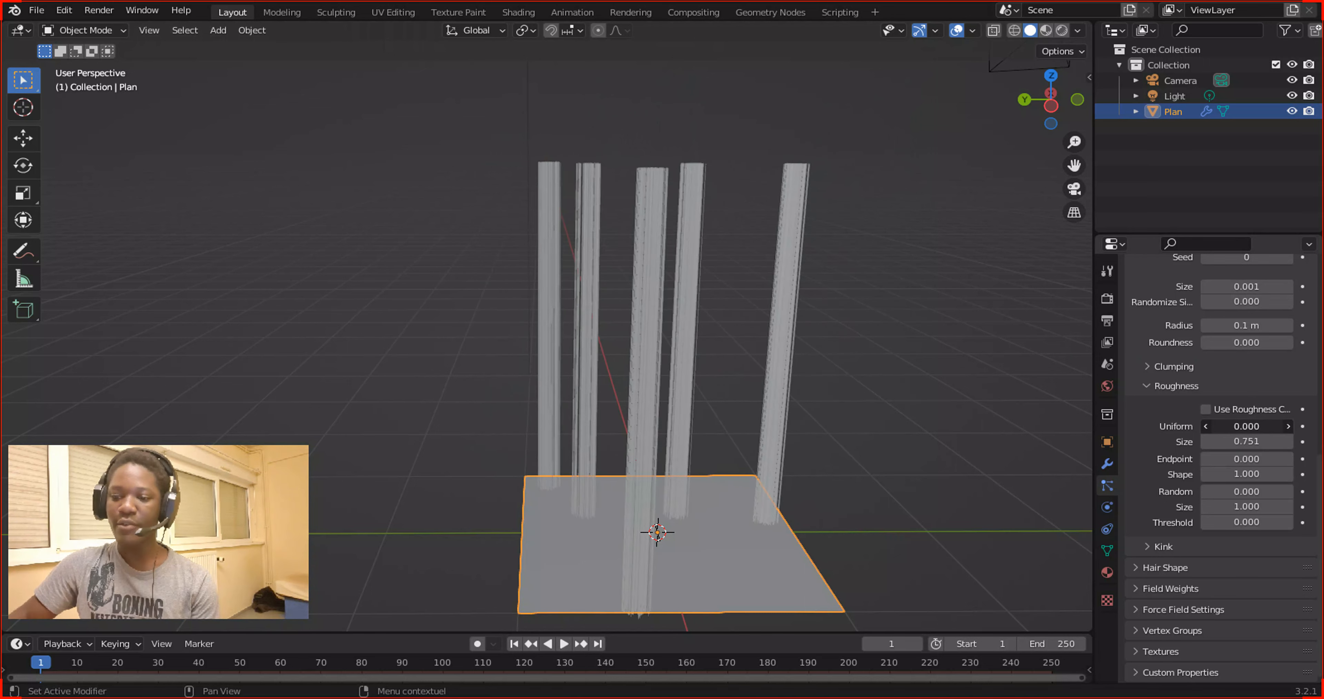
pyautogui.moveTo(1244, 442)
pyautogui.mouseDown()
pyautogui.moveTo(1270, 441)
pyautogui.moveTo(1247, 442)
pyautogui.mouseUp()
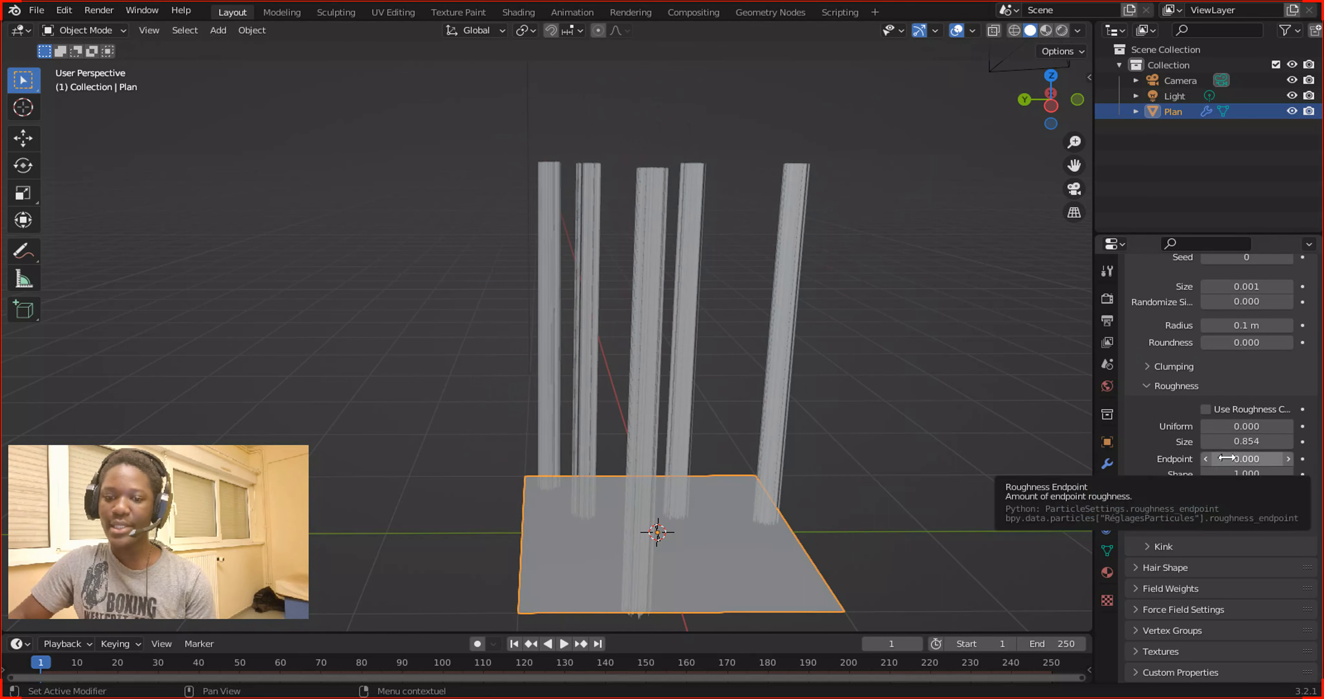
# Try an endpoint roughness of 0.361 with shape 2.500, checking the strands in left orthographic view, and reset both to 0.
pyautogui.moveTo(1227, 457); pyautogui.dragTo(1262, 458)
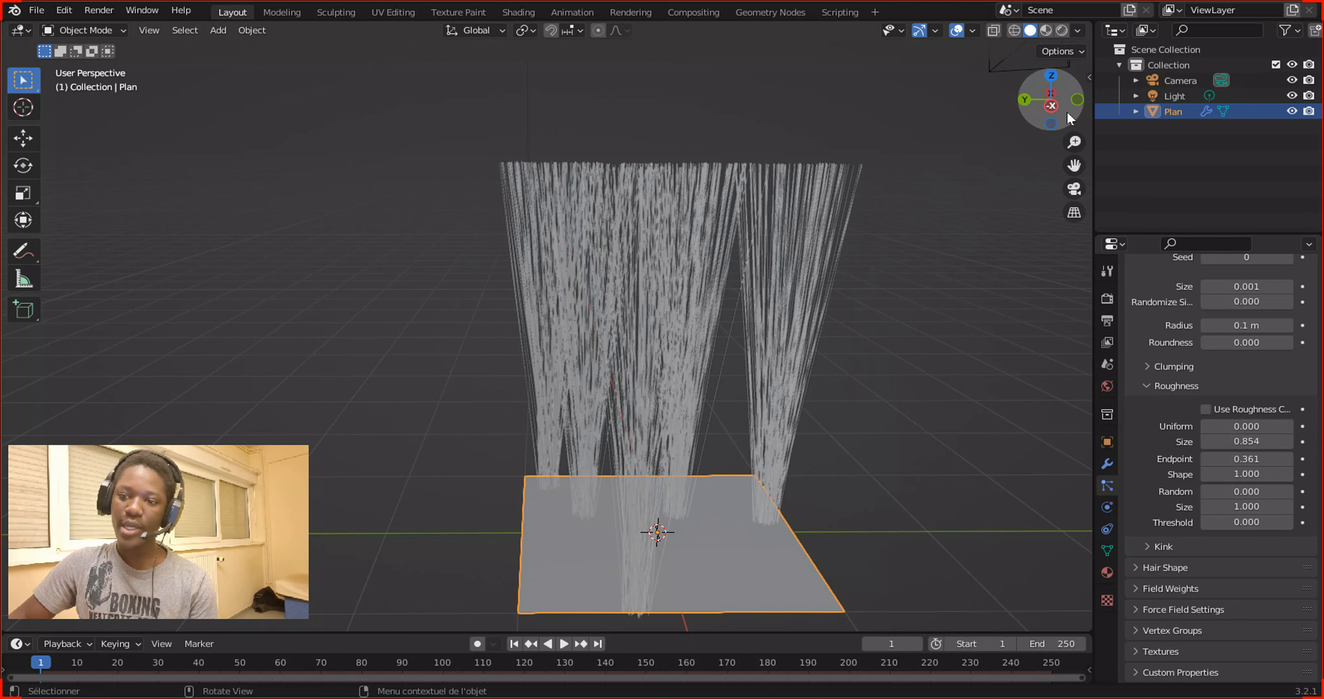
pyautogui.click(1054, 107)
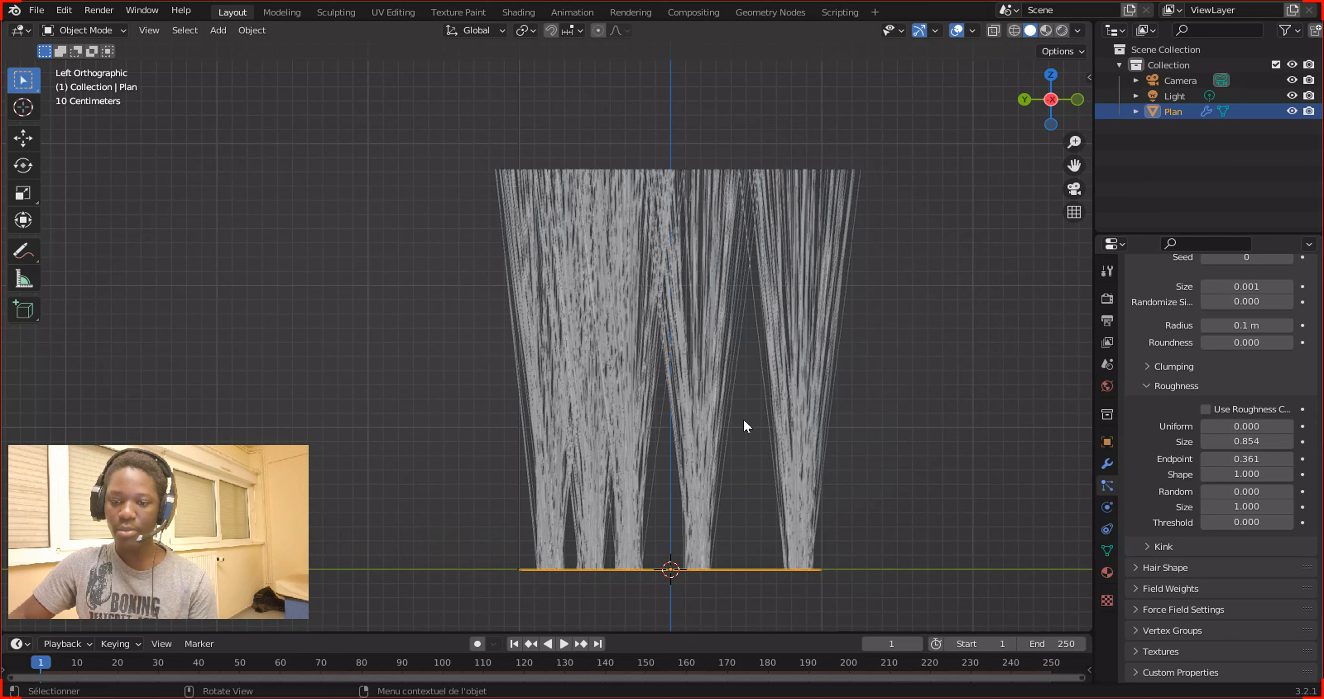
pyautogui.moveTo(1233, 473); pyautogui.dragTo(1264, 473)
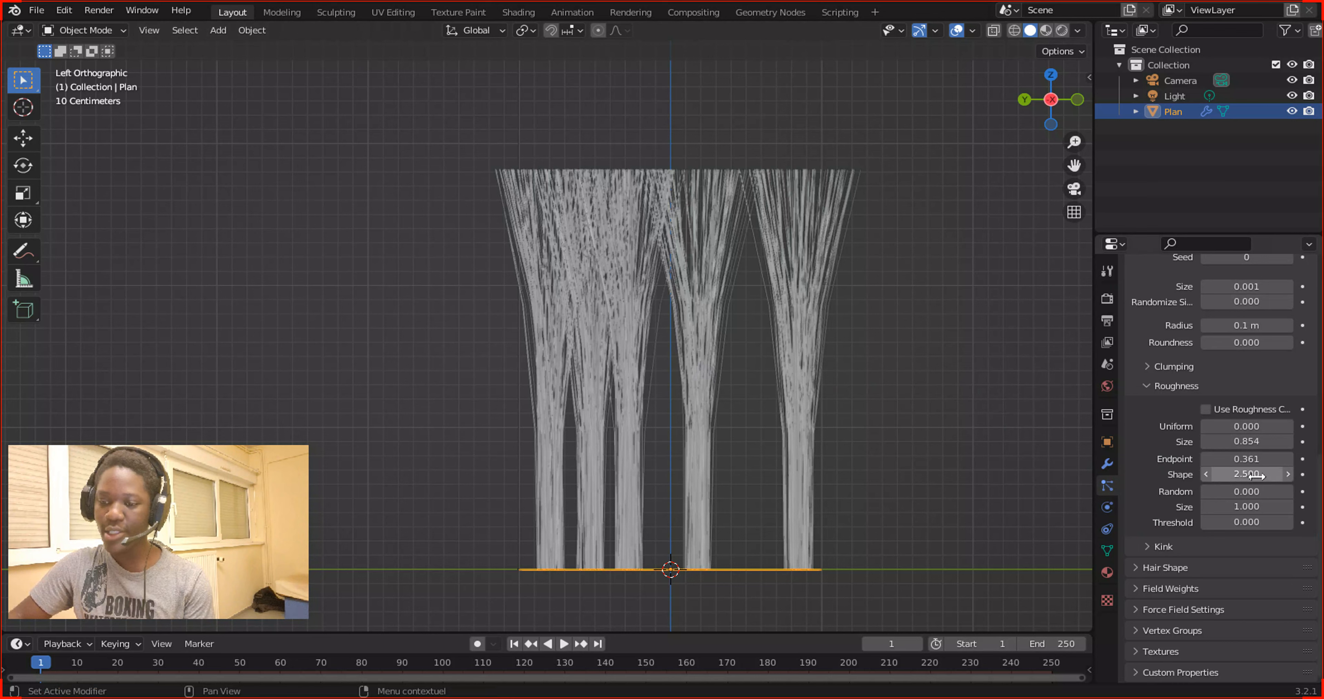
pyautogui.moveTo(1245, 474); pyautogui.dragTo(1192, 459)
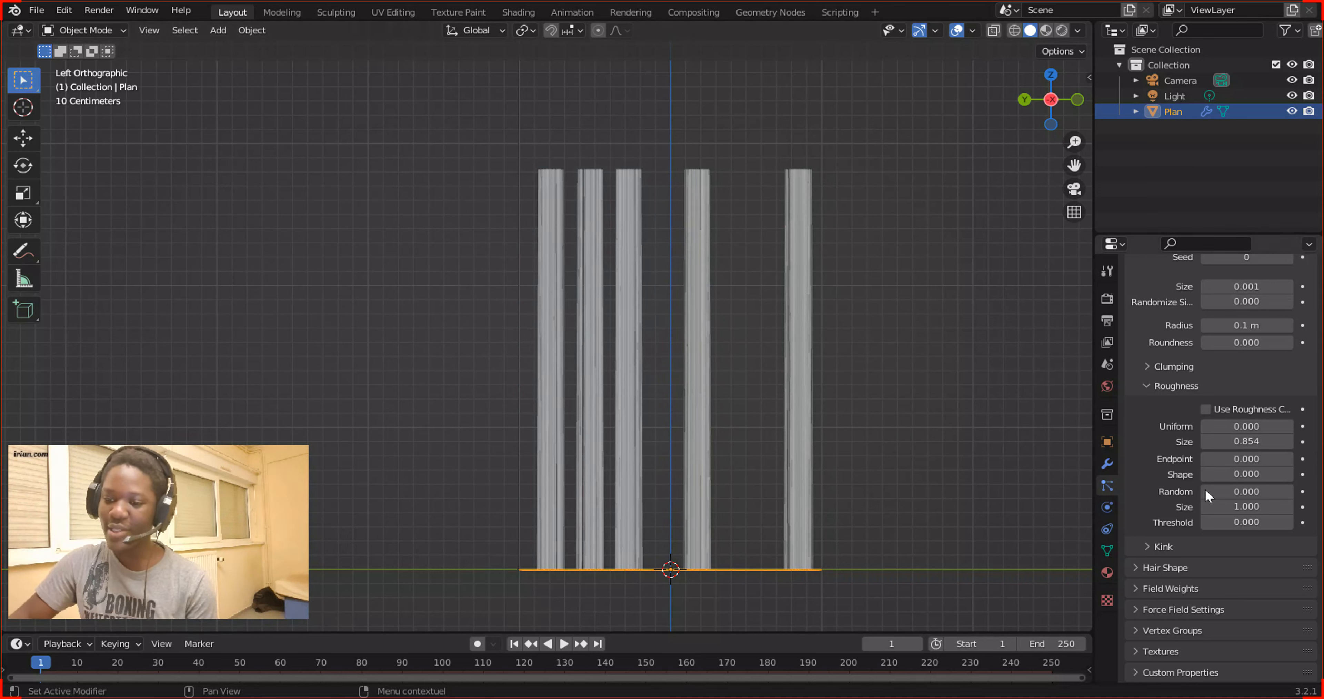
# Try random roughness values of 0.614 and 0.645 with a size of 1.881, and return the random amount to 0.
pyautogui.moveTo(1206, 493); pyautogui.dragTo(1300, 493)
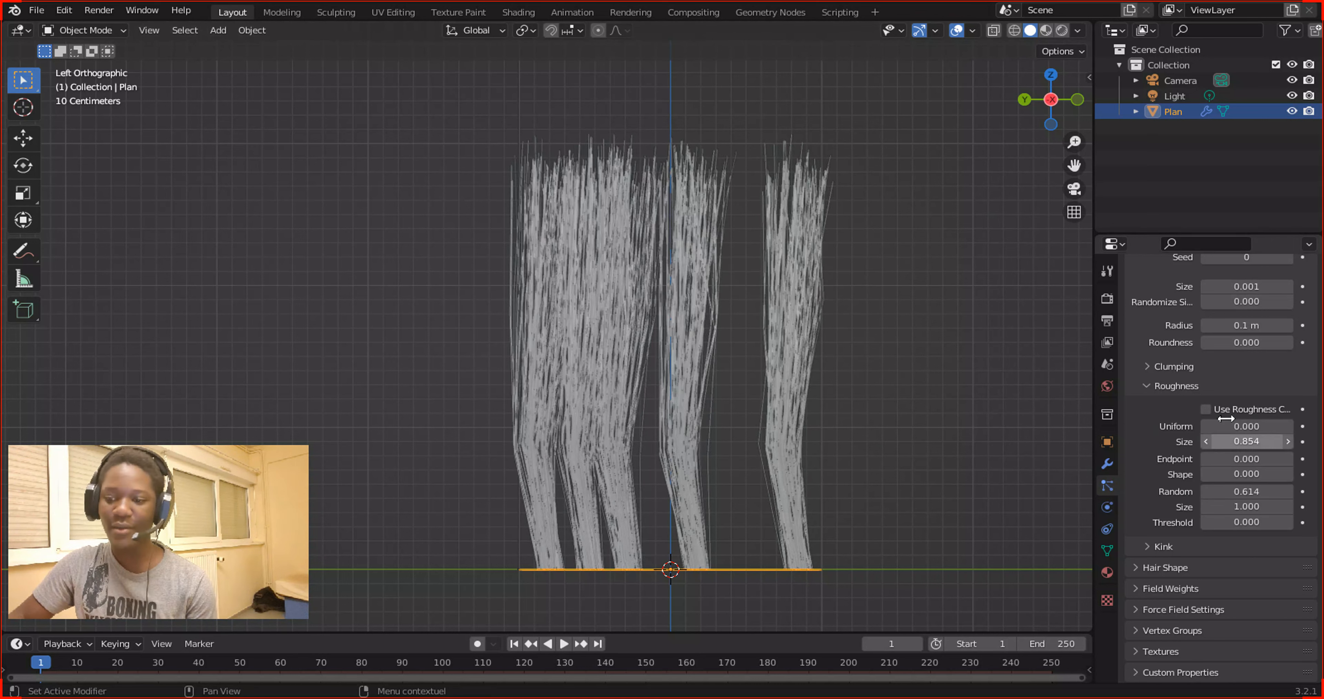
pyautogui.moveTo(1003, 370); pyautogui.dragTo(849, 340, button='middle')
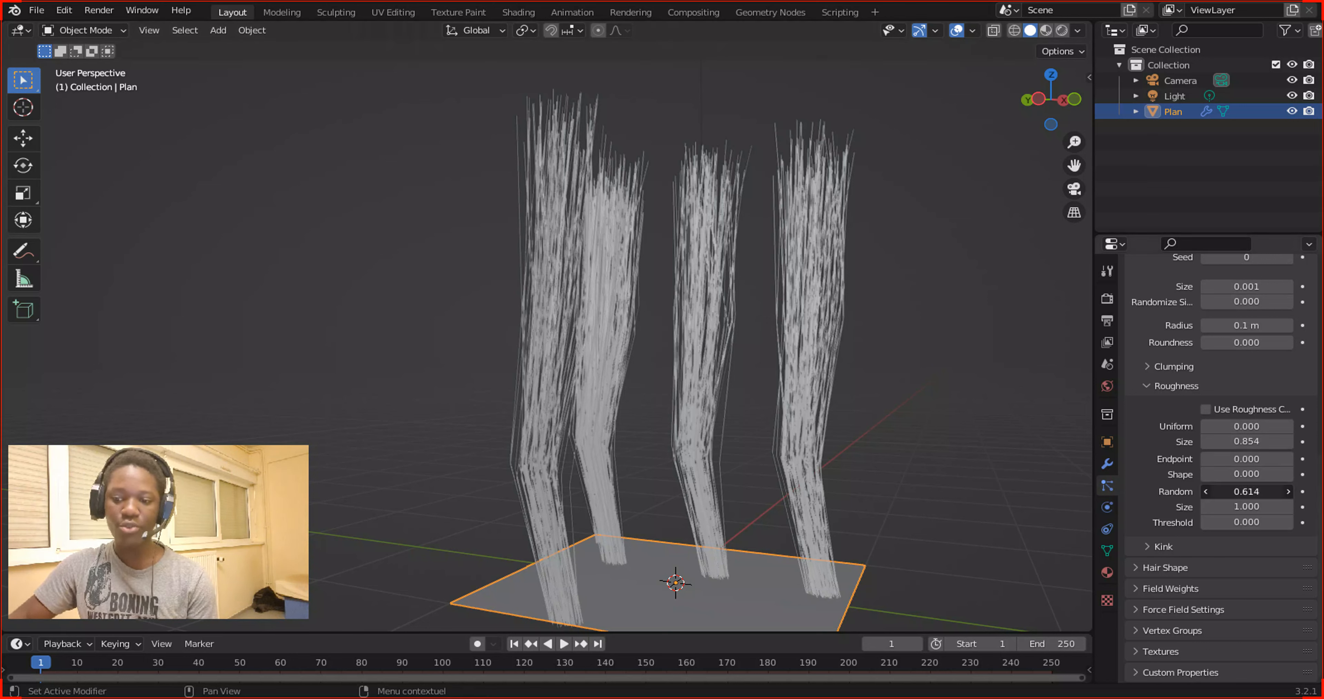
pyautogui.moveTo(1243, 492)
pyautogui.mouseDown()
pyautogui.moveTo(1293, 507)
pyautogui.moveTo(1202, 506)
pyautogui.moveTo(1249, 508)
pyautogui.mouseUp()
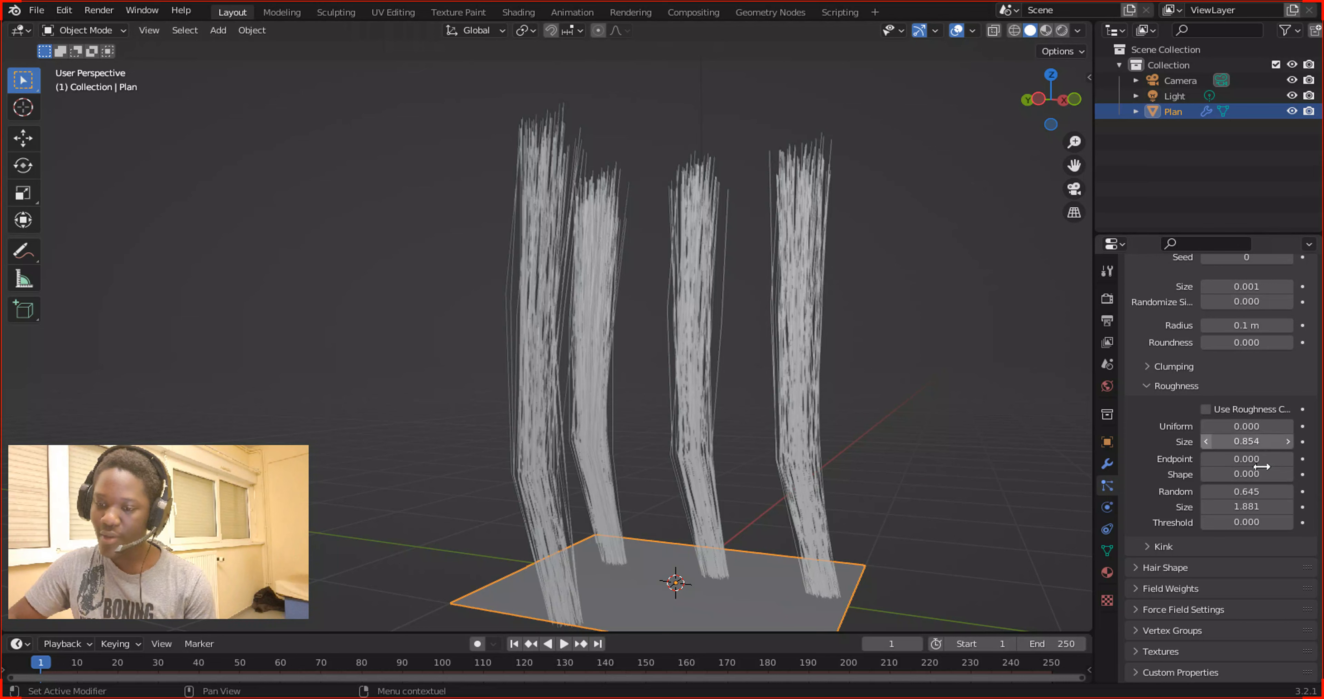
pyautogui.click(1037, 100)
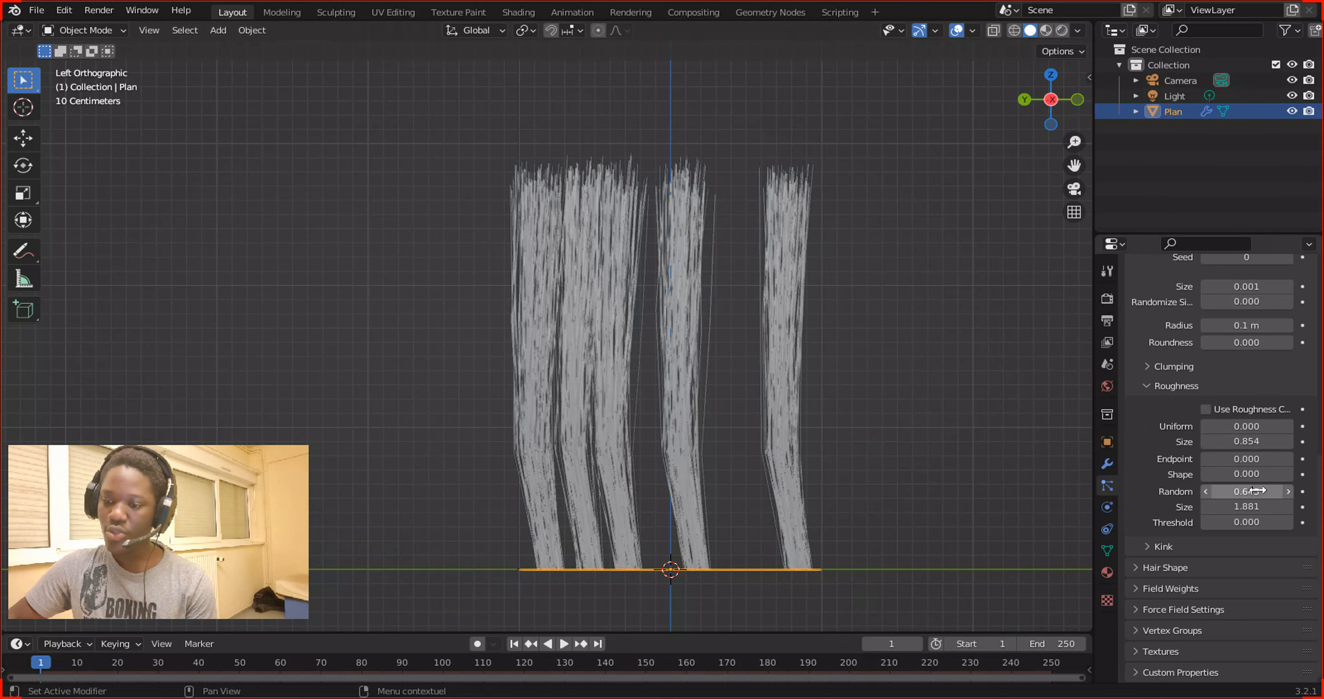
pyautogui.moveTo(1258, 491); pyautogui.dragTo(1187, 491)
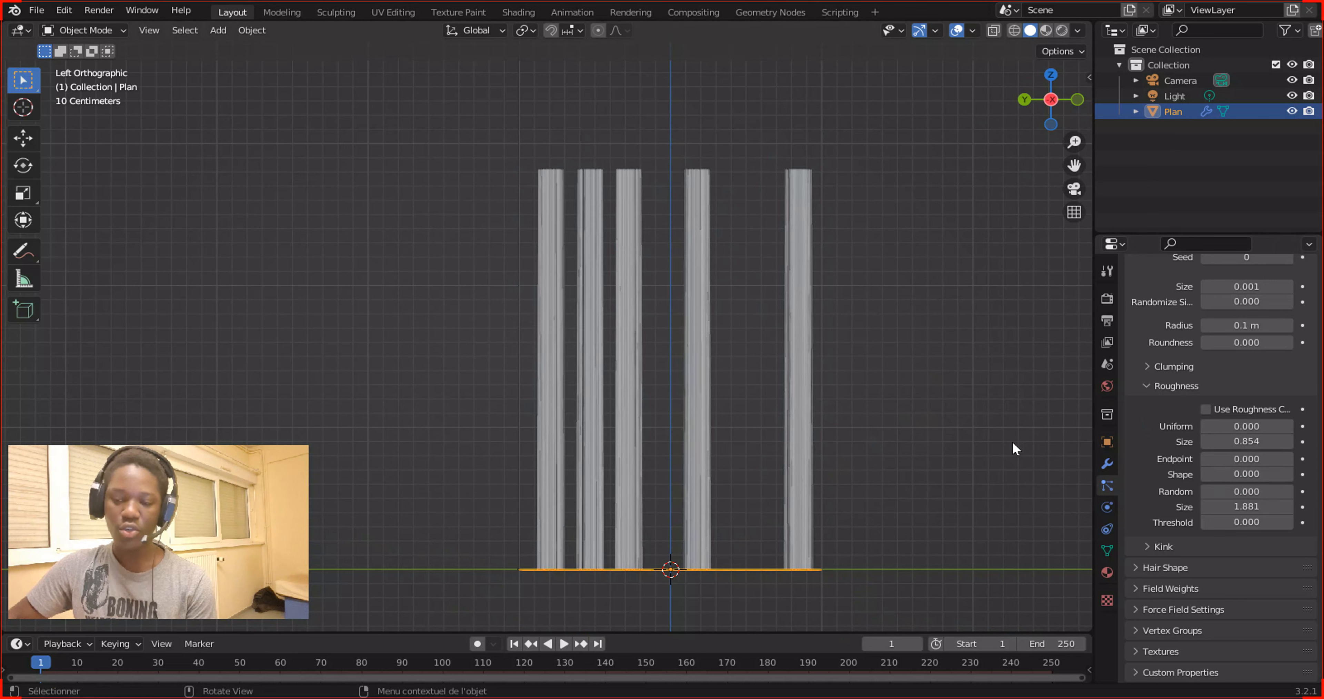
# Combine uniform roughness 0.945, endpoint 0.195 and shape 2.500, with a random roughness size of 1.805 and threshold of 0.702.
pyautogui.moveTo(1243, 458)
pyautogui.mouseDown()
pyautogui.moveTo(1259, 458)
pyautogui.moveTo(1230, 458)
pyautogui.moveTo(1237, 426)
pyautogui.moveTo(1284, 426)
pyautogui.moveTo(1264, 458)
pyautogui.moveTo(1285, 458)
pyautogui.moveTo(1249, 474)
pyautogui.moveTo(1290, 474)
pyautogui.moveTo(1264, 474)
pyautogui.mouseUp()
pyautogui.moveTo(812, 466); pyautogui.dragTo(751, 396, button='middle')
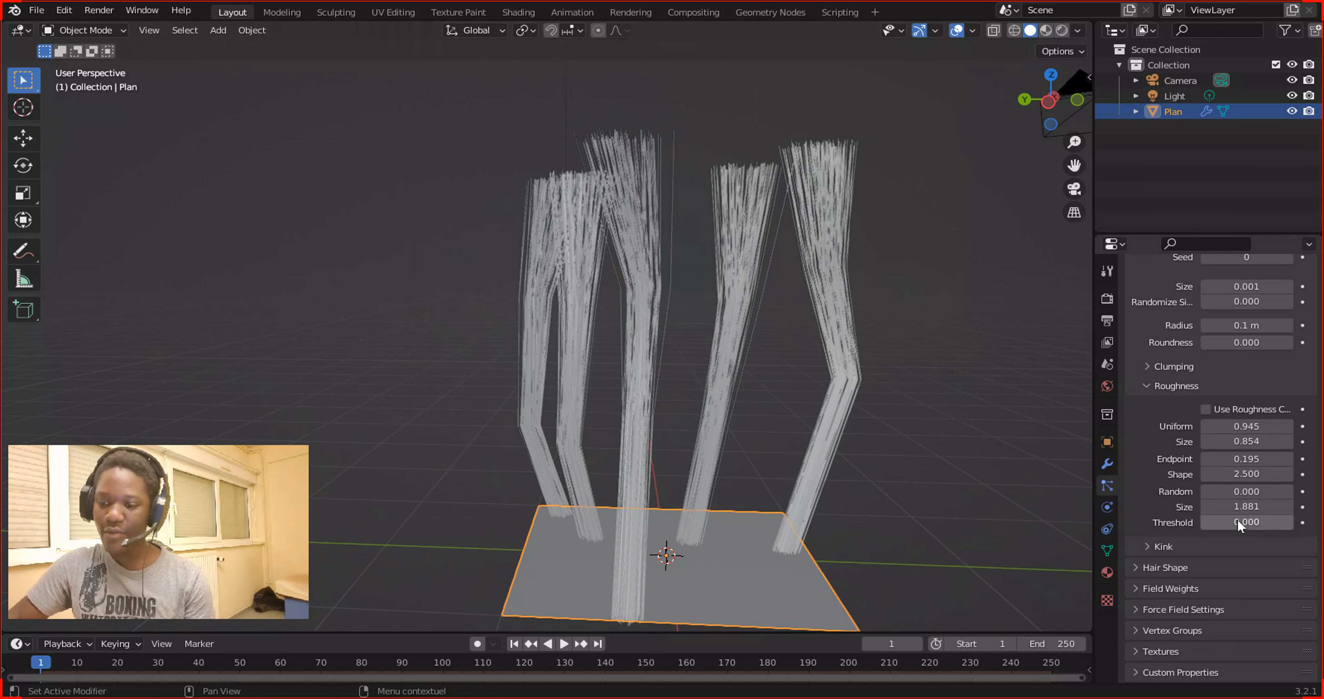
pyautogui.moveTo(1237, 520)
pyautogui.mouseDown()
pyautogui.moveTo(1291, 521)
pyautogui.moveTo(1208, 522)
pyautogui.moveTo(1266, 523)
pyautogui.moveTo(1215, 506)
pyautogui.mouseUp()
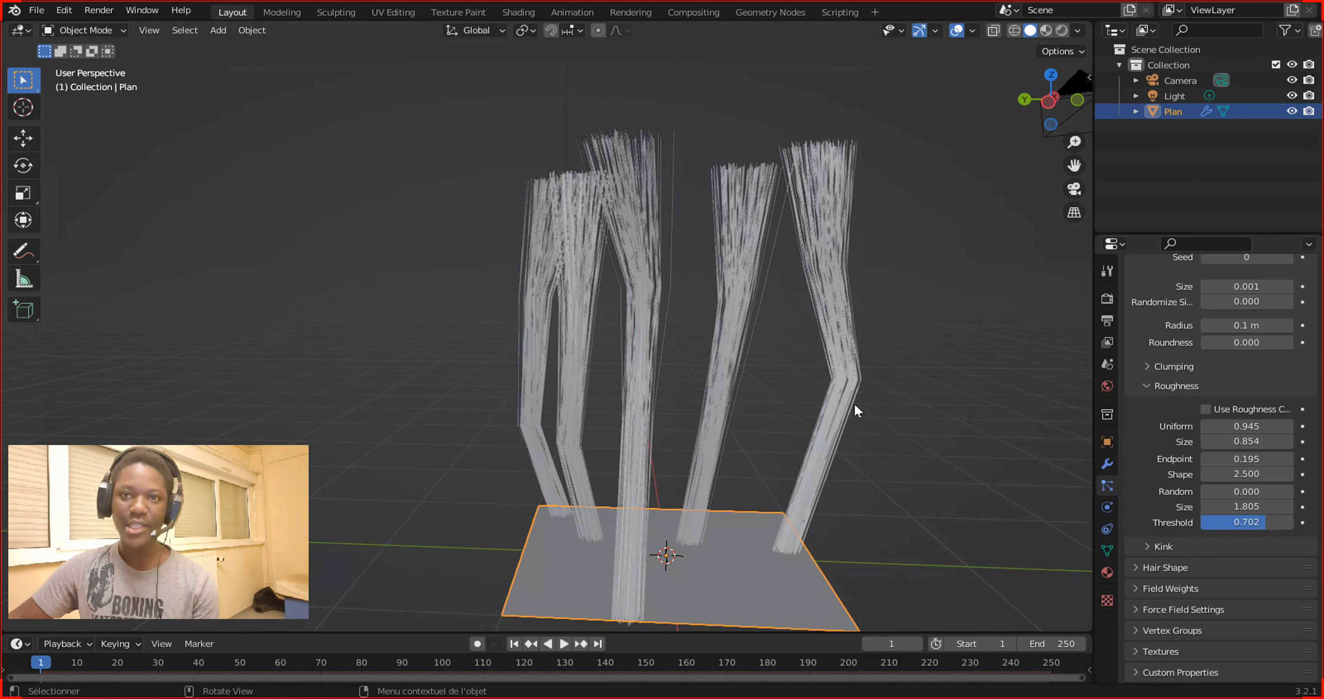
pyautogui.moveTo(851, 407); pyautogui.dragTo(968, 429, button='middle')
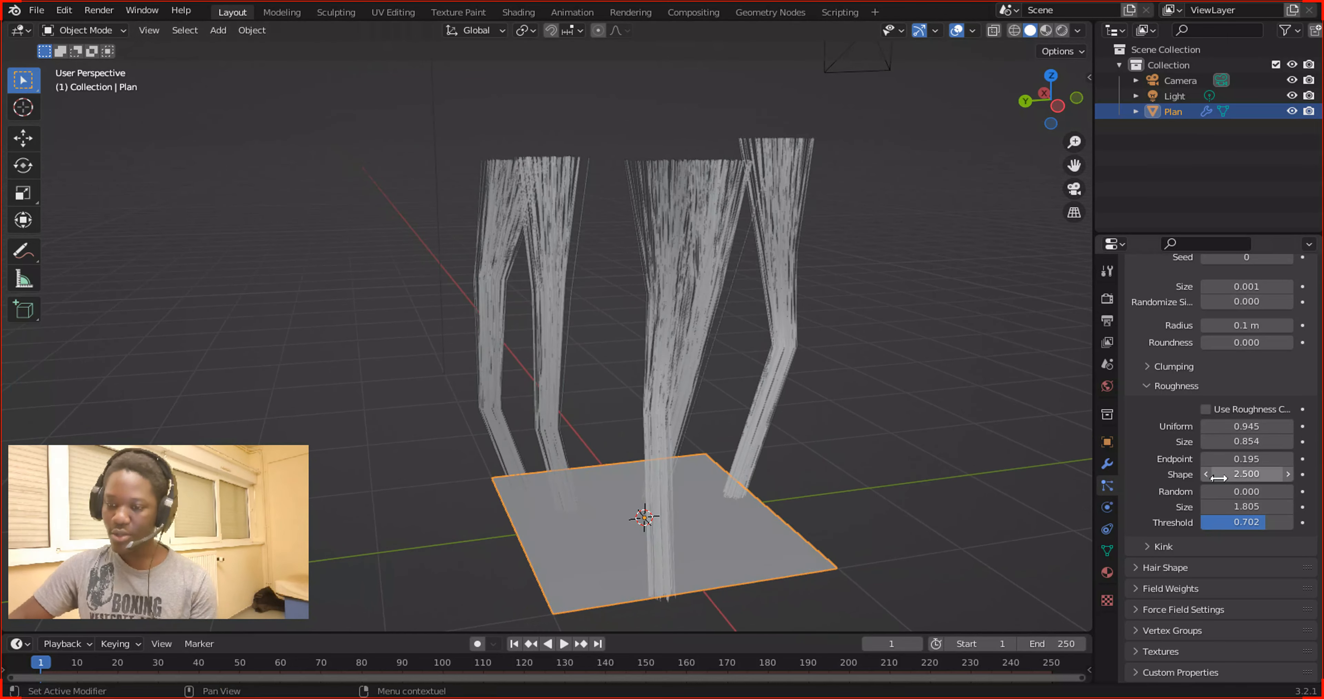
# Reset the endpoint roughness shape and the random roughness threshold to 0.
pyautogui.click(1253, 473)
pyautogui.write('0')
pyautogui.press('Return')
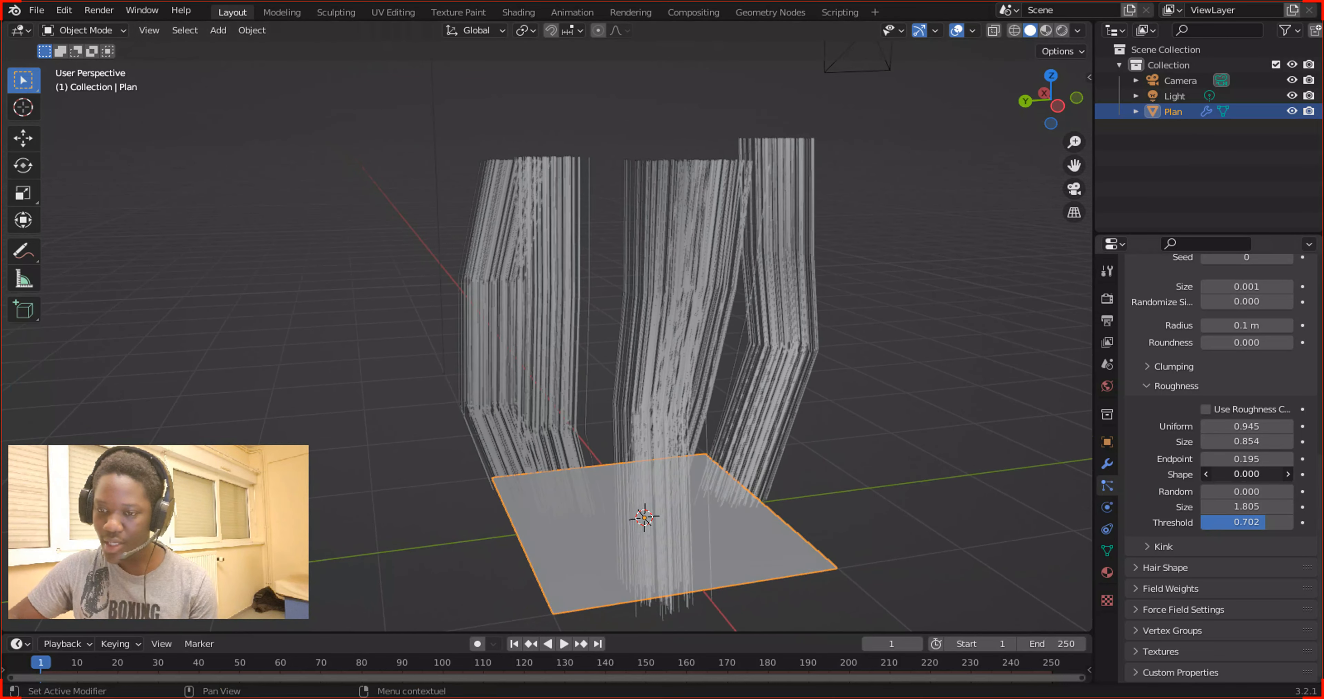
pyautogui.moveTo(1265, 522); pyautogui.dragTo(1199, 522)
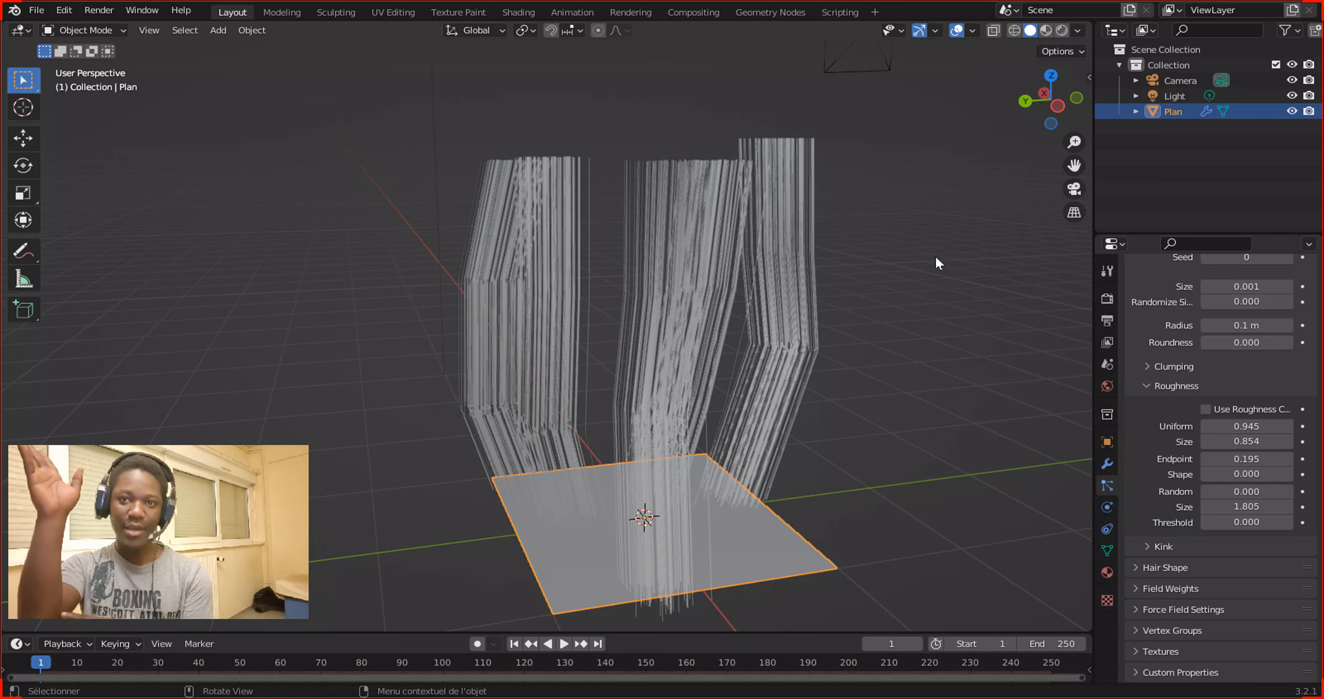
# Set the children's random roughness size to 0.01.
pyautogui.scroll(5, 1181, 291)
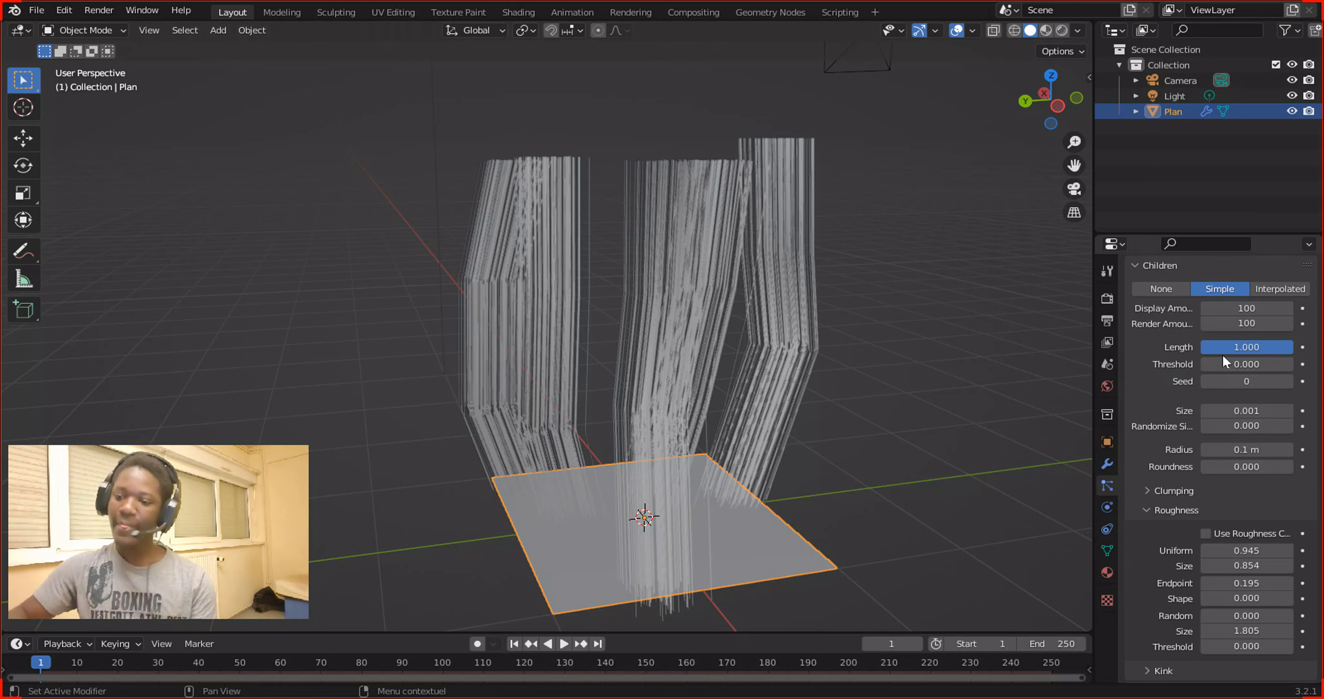
pyautogui.scroll(-3, 1222, 495)
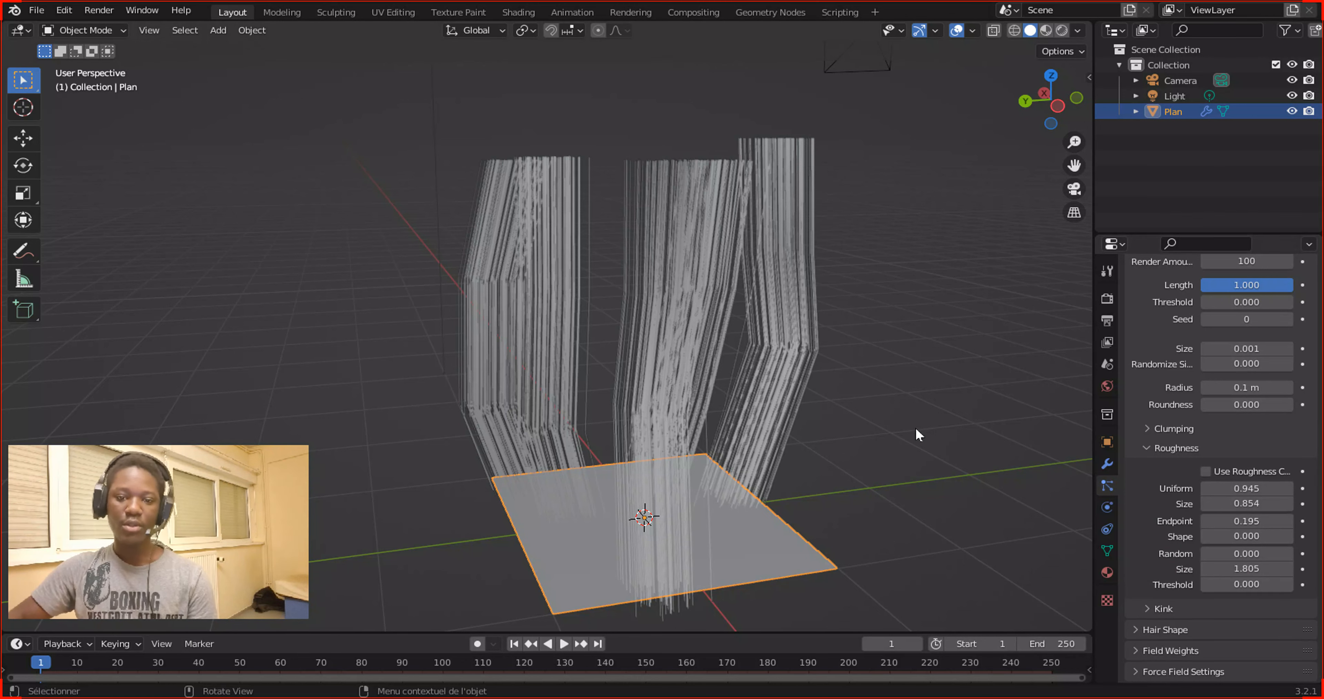
pyautogui.moveTo(916, 427); pyautogui.dragTo(891, 432, button='middle')
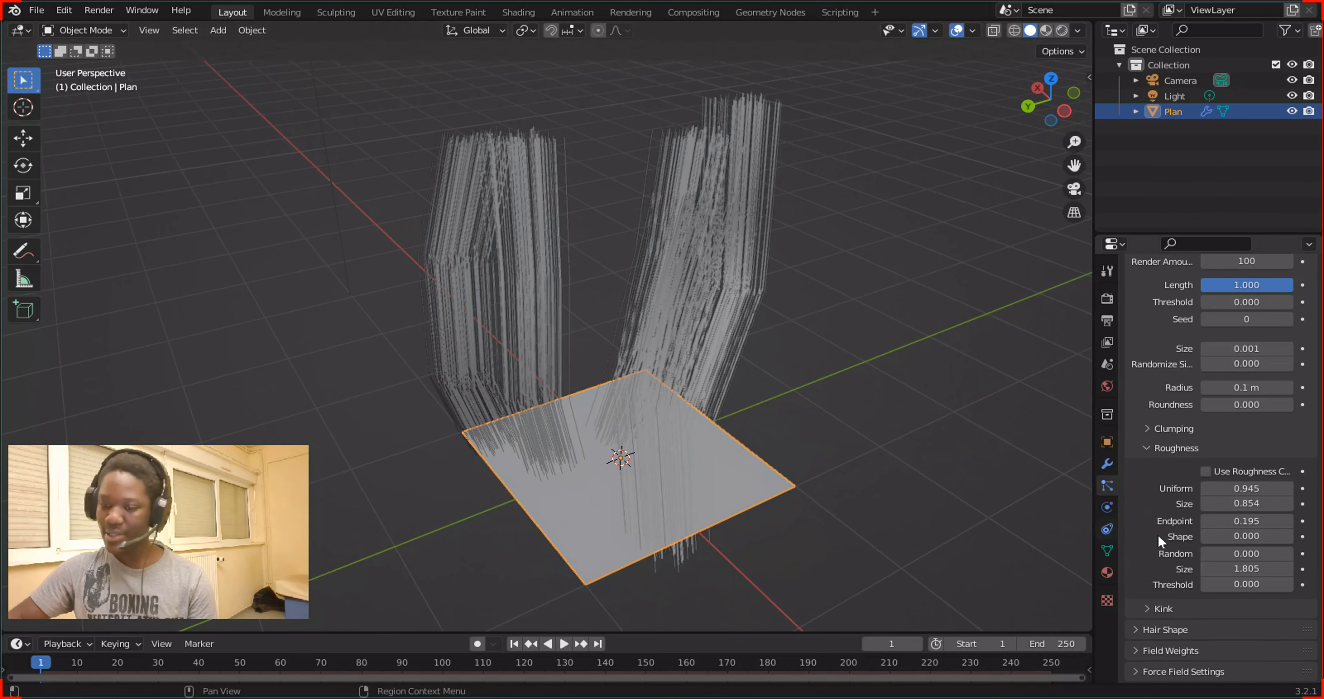
pyautogui.moveTo(1251, 569); pyautogui.dragTo(1177, 569)
pyautogui.click(1250, 572)
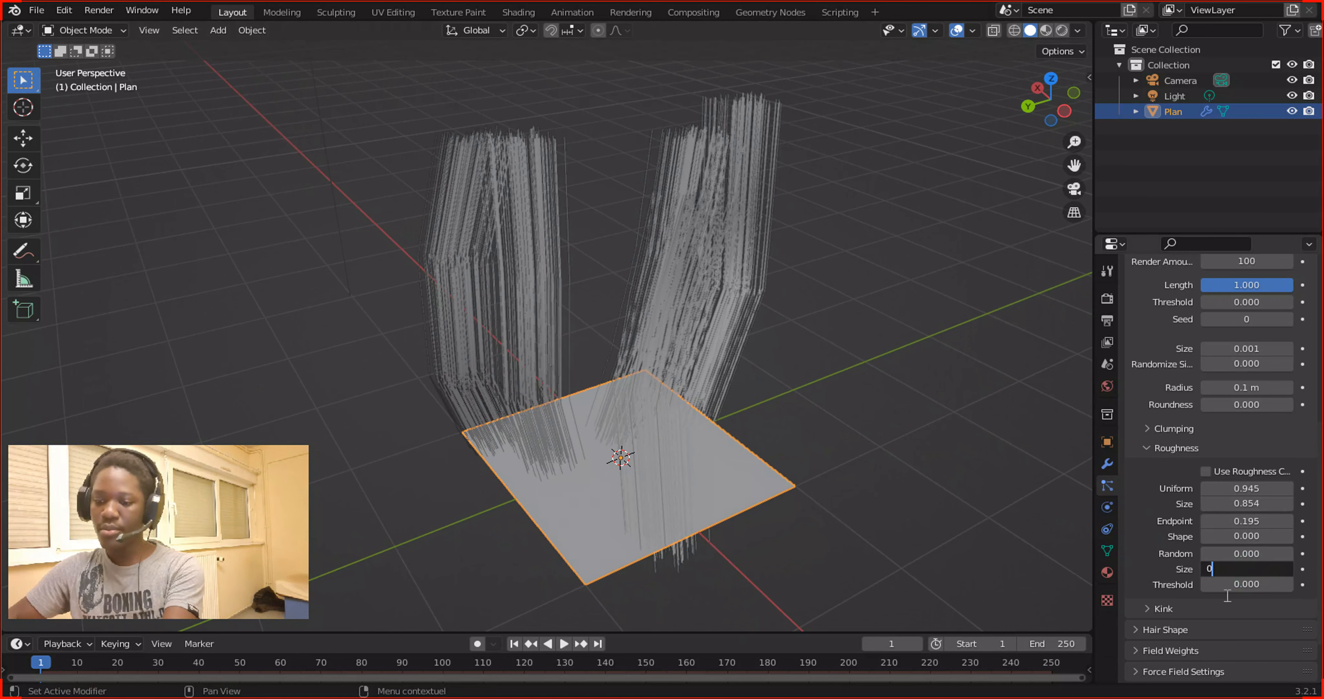
pyautogui.write('0.01')
pyautogui.press('Return')
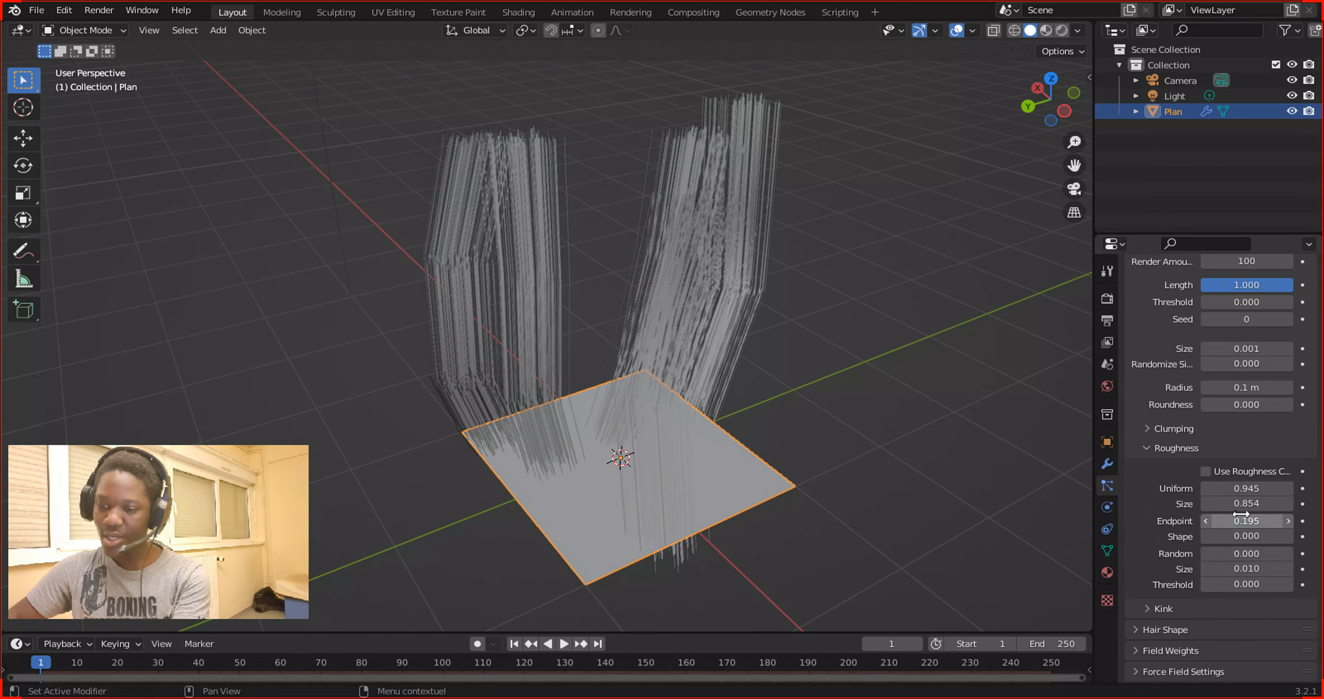
# Reset the children's uniform and endpoint roughness to 0 to straighten the strands.
pyautogui.click(1229, 487)
pyautogui.write('0')
pyautogui.press('Return')
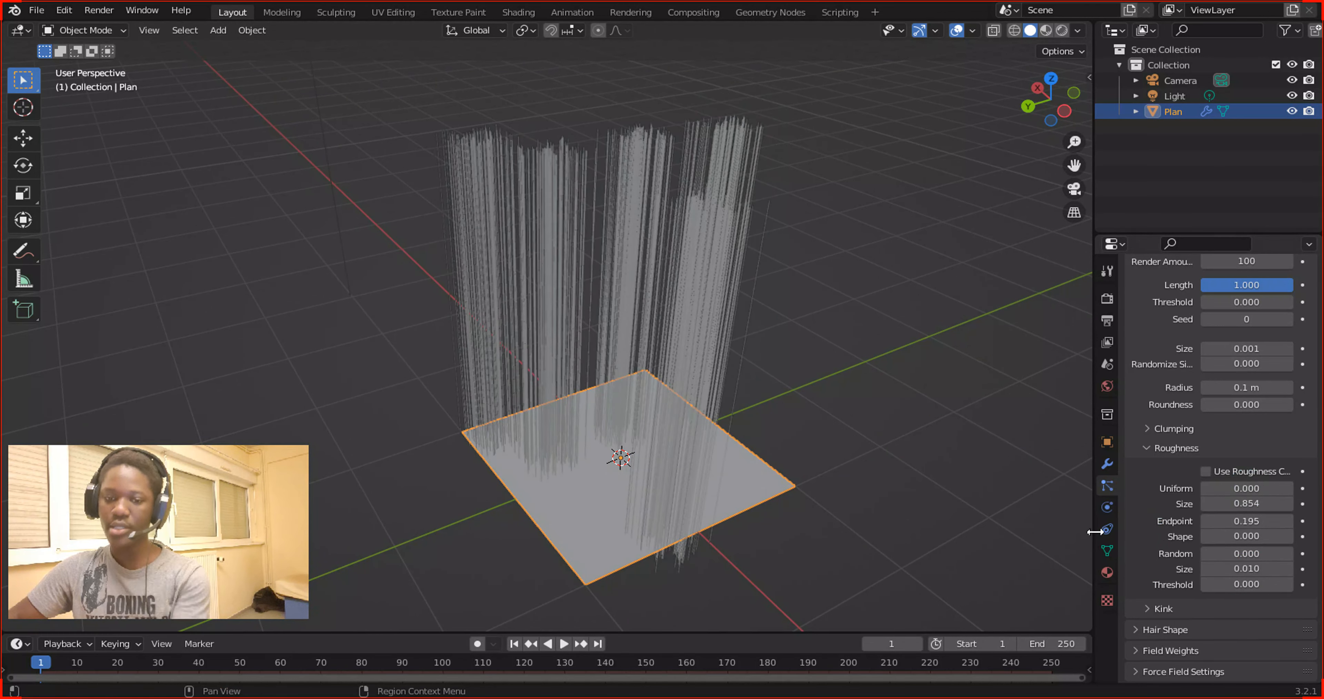
pyautogui.moveTo(998, 524); pyautogui.dragTo(175, 503, button='middle')
pyautogui.click(1234, 520)
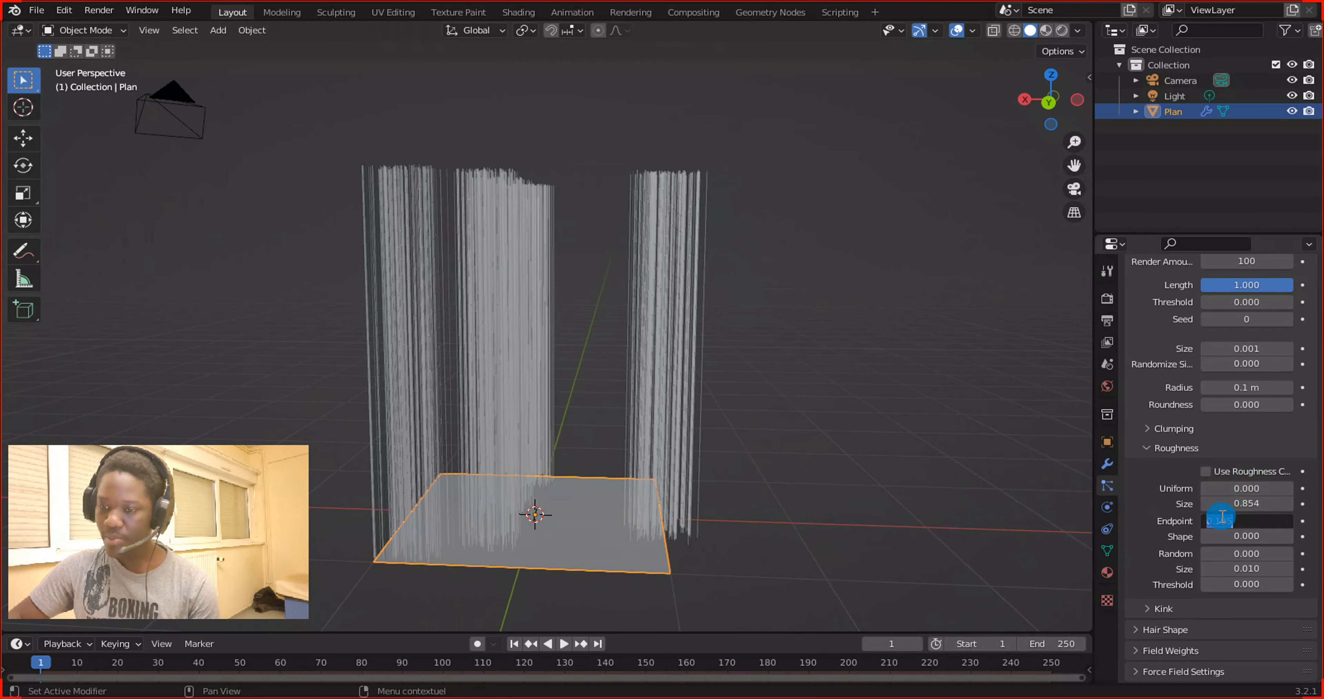
pyautogui.write('0')
pyautogui.press('Return')
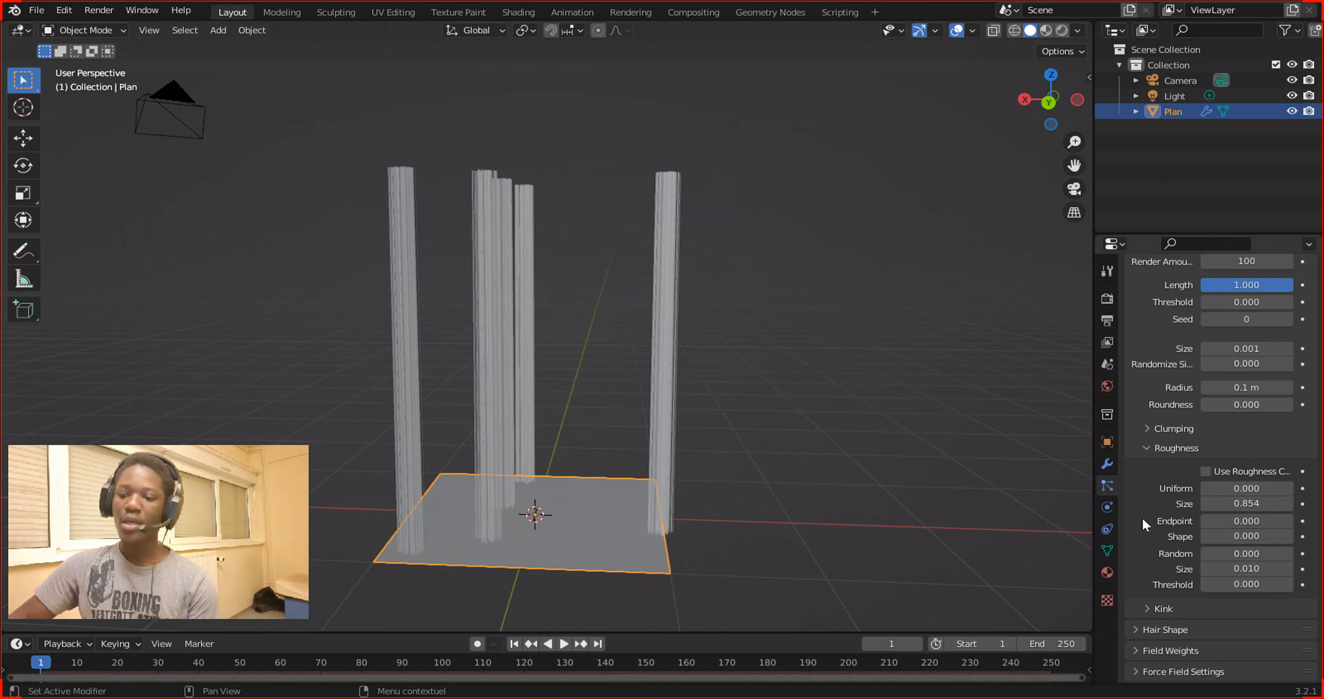
# Close the children's roughness settings and set the kink type to Curl.
pyautogui.click(1147, 446)
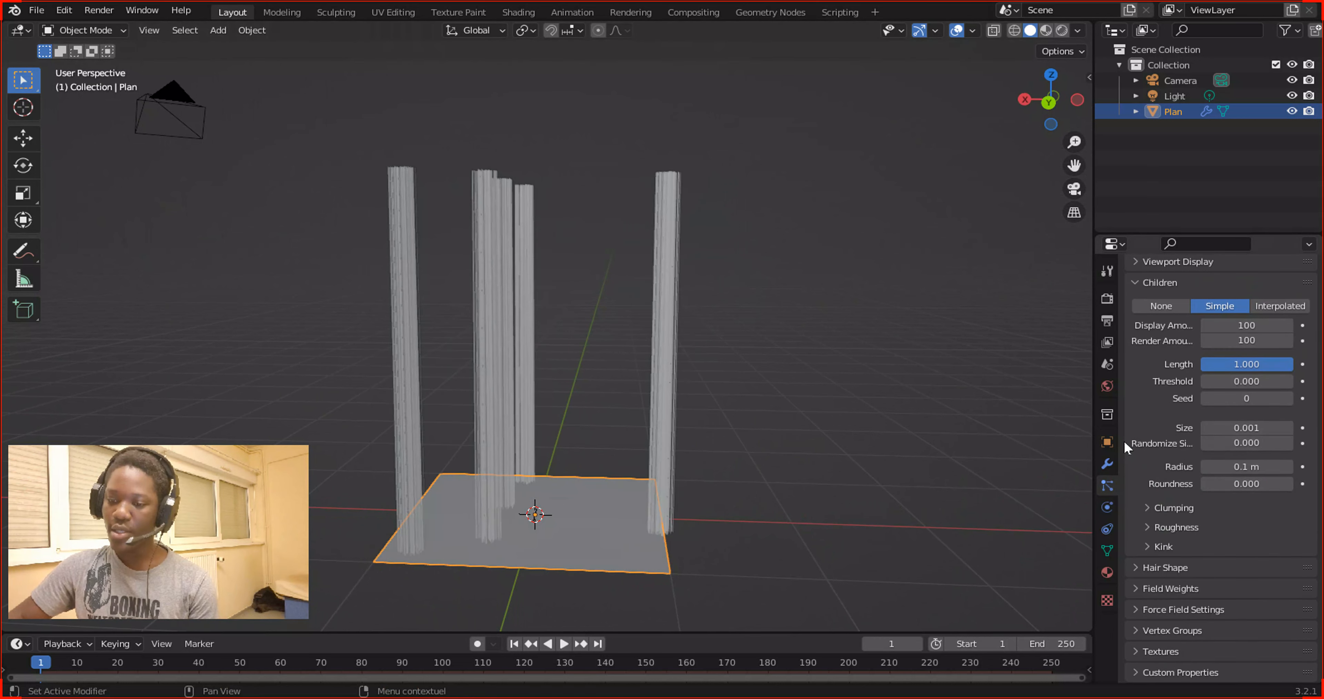
pyautogui.click(1154, 546)
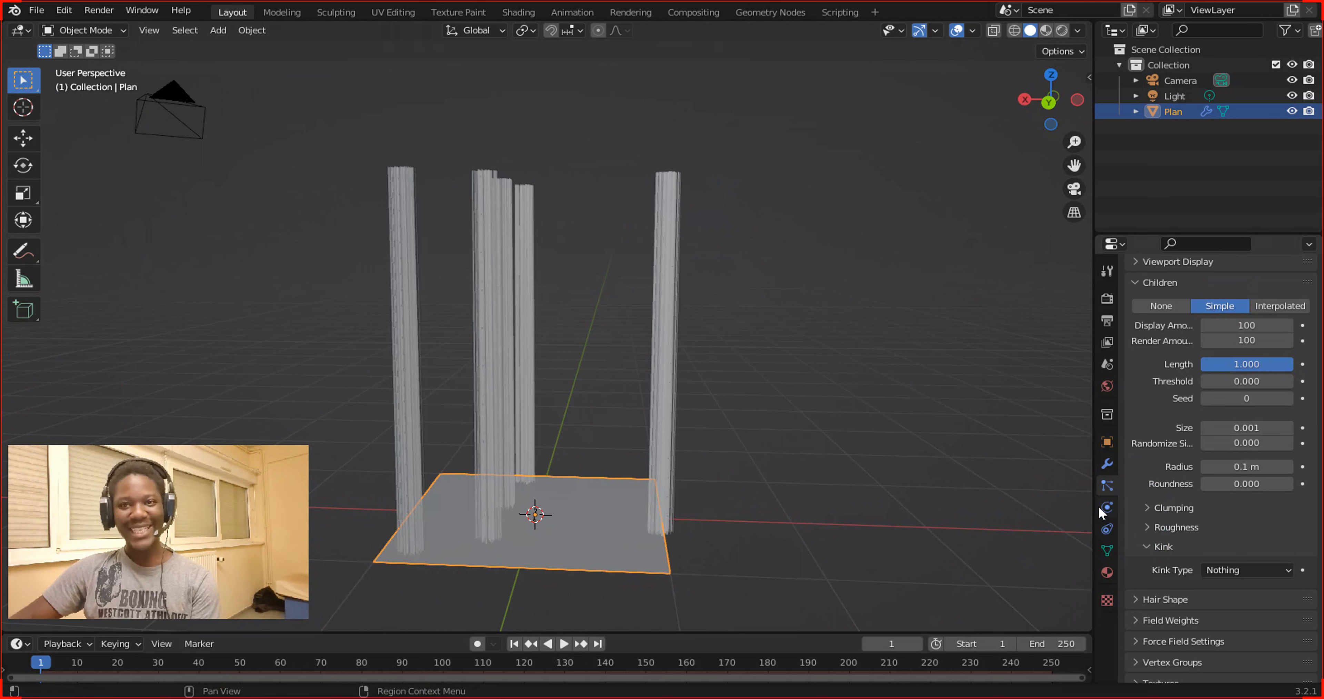
pyautogui.click(1206, 569)
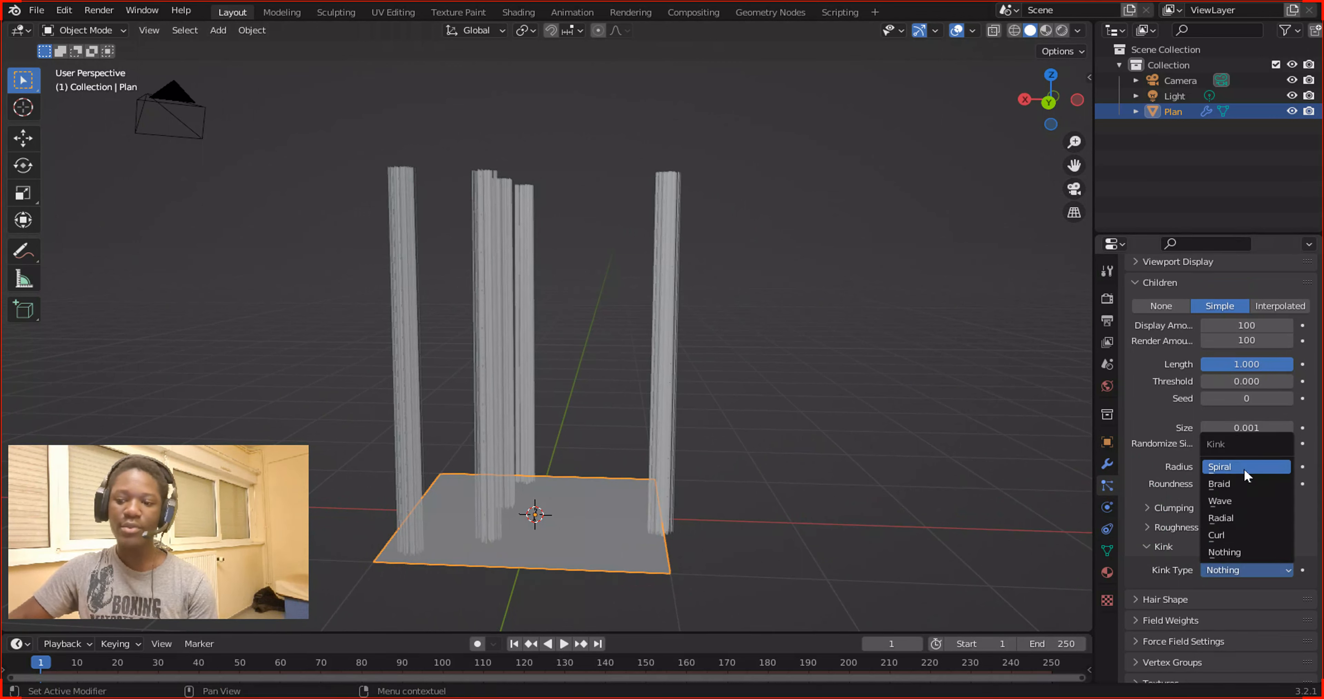
pyautogui.click(1231, 534)
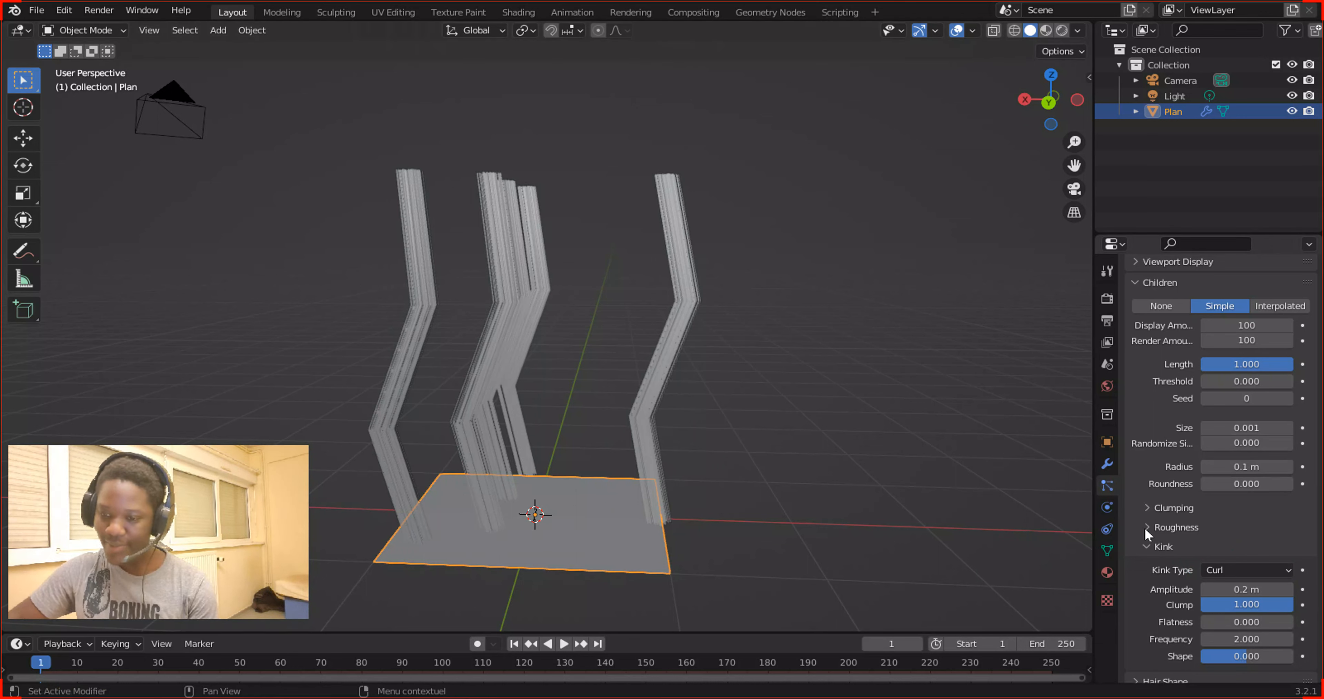
# Raise the hair's viewport display strand steps to 7 to smooth the curled strands.
pyautogui.scroll(-5, 1146, 525)
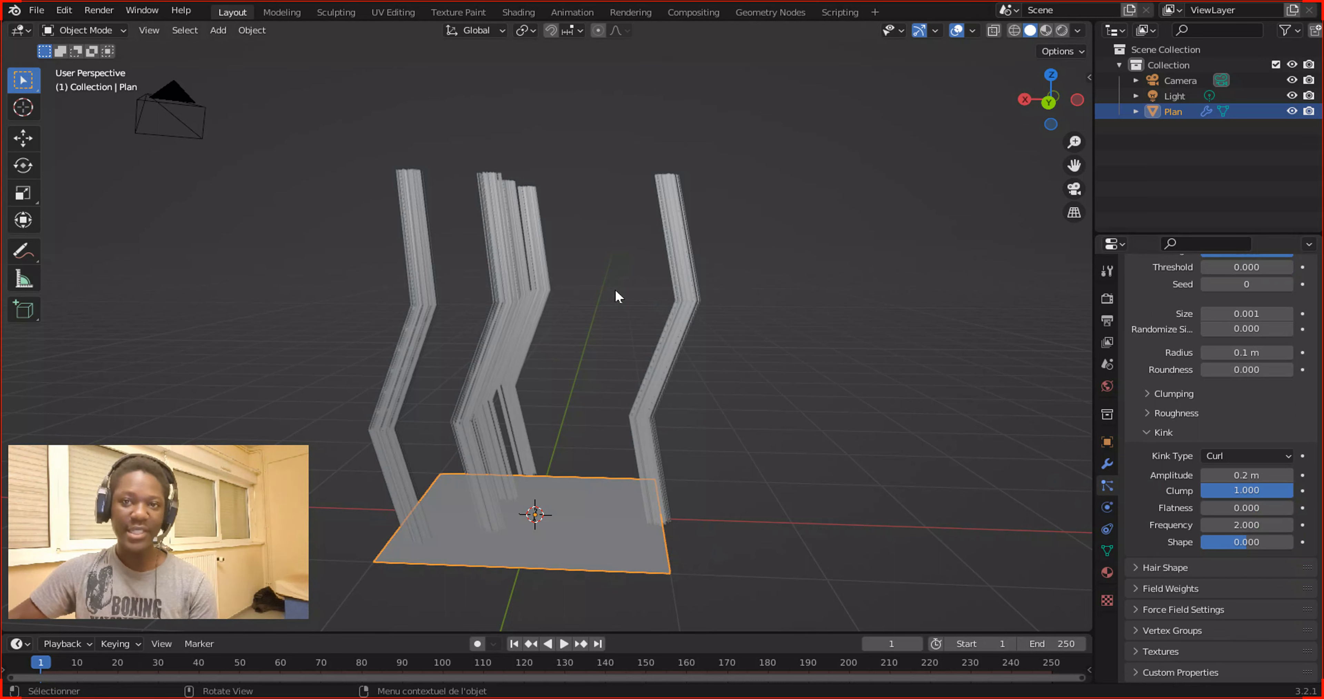
pyautogui.scroll(10, 1159, 354)
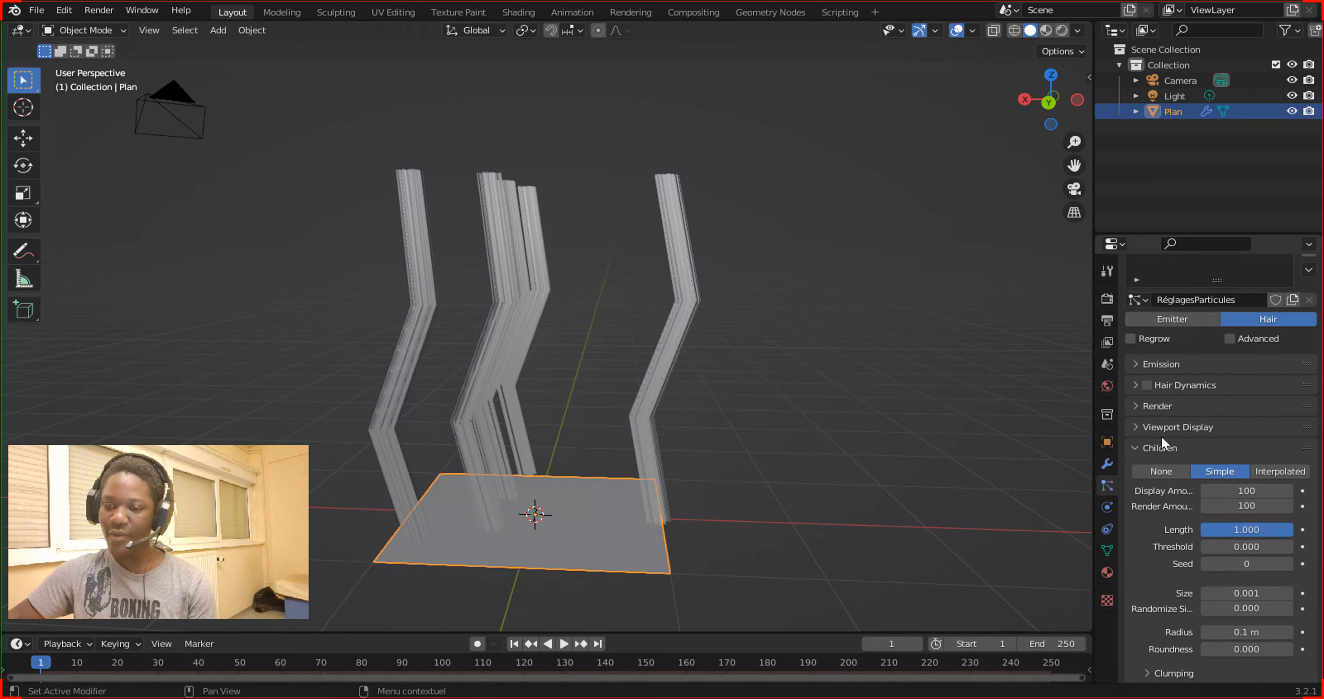
pyautogui.click(1161, 431)
pyautogui.scroll(-4, 1183, 416)
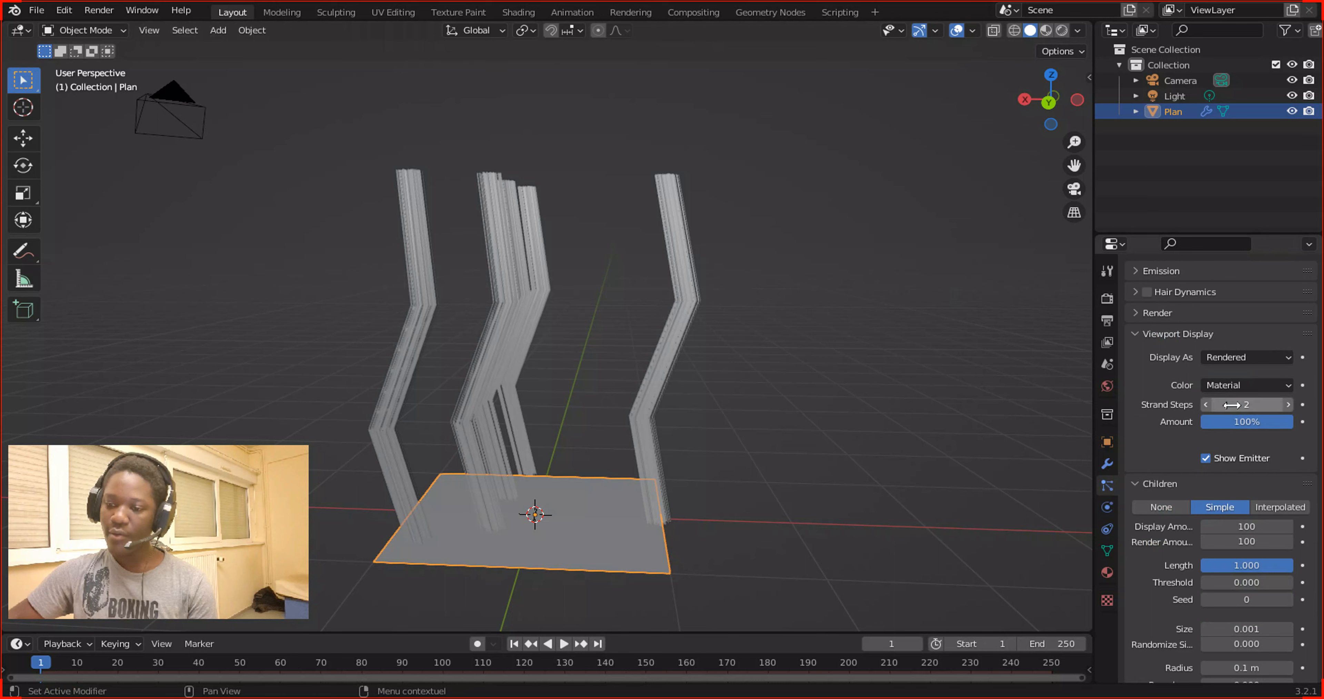
pyautogui.moveTo(1232, 404); pyautogui.dragTo(1270, 404)
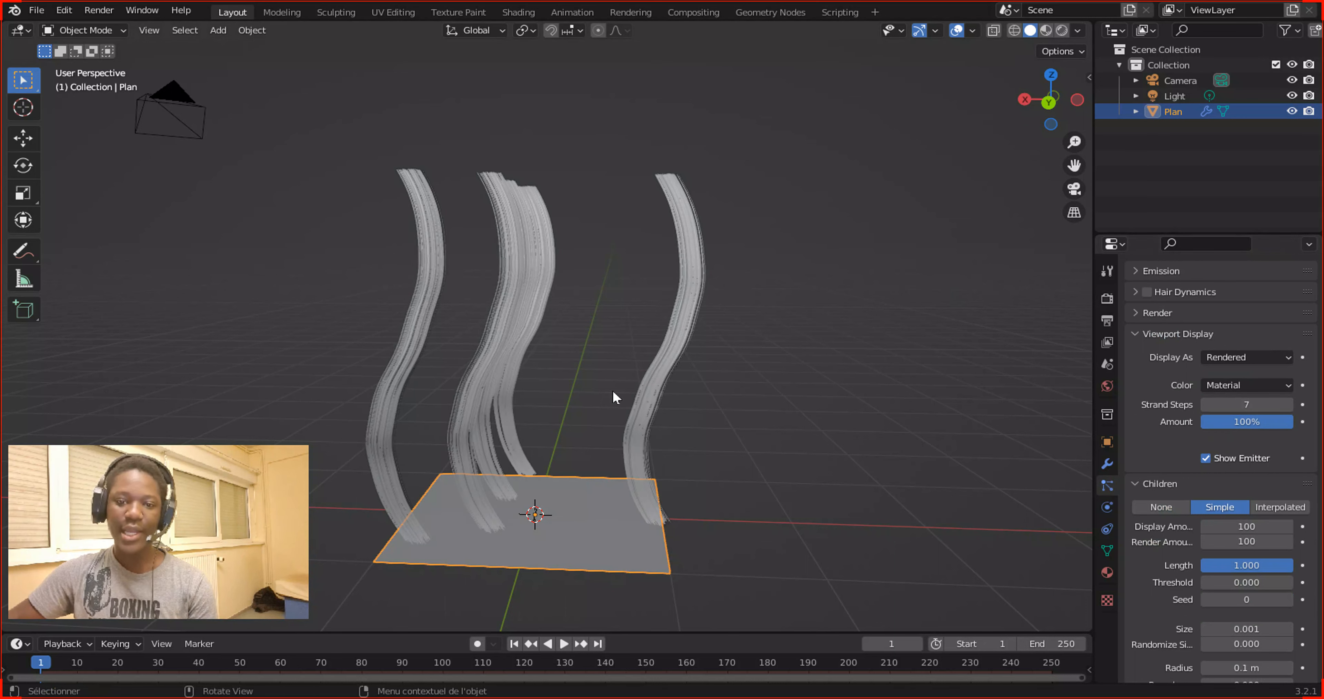
# Set the curl kink's frequency to 7.729, amplitude to 0.18 m and clump to 0.
pyautogui.scroll(-10, 1172, 360)
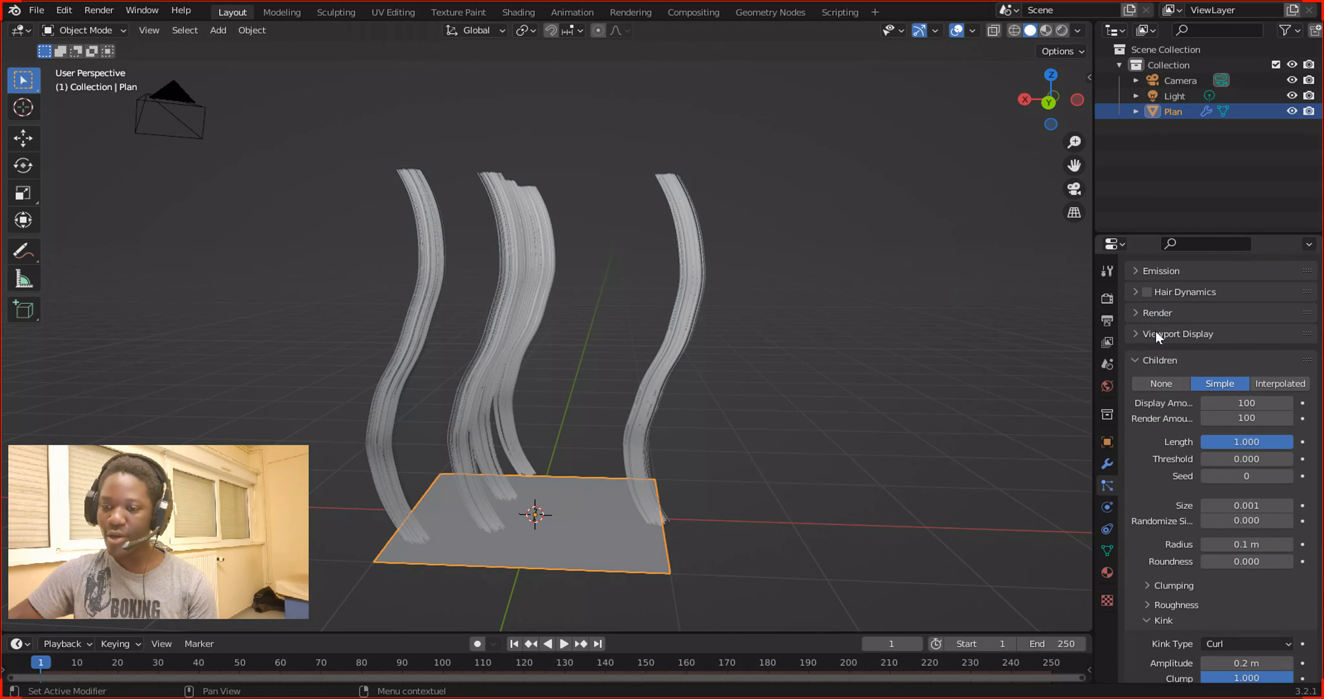
pyautogui.moveTo(1234, 525); pyautogui.dragTo(1298, 525)
pyautogui.moveTo(901, 407); pyautogui.dragTo(760, 442, button='middle')
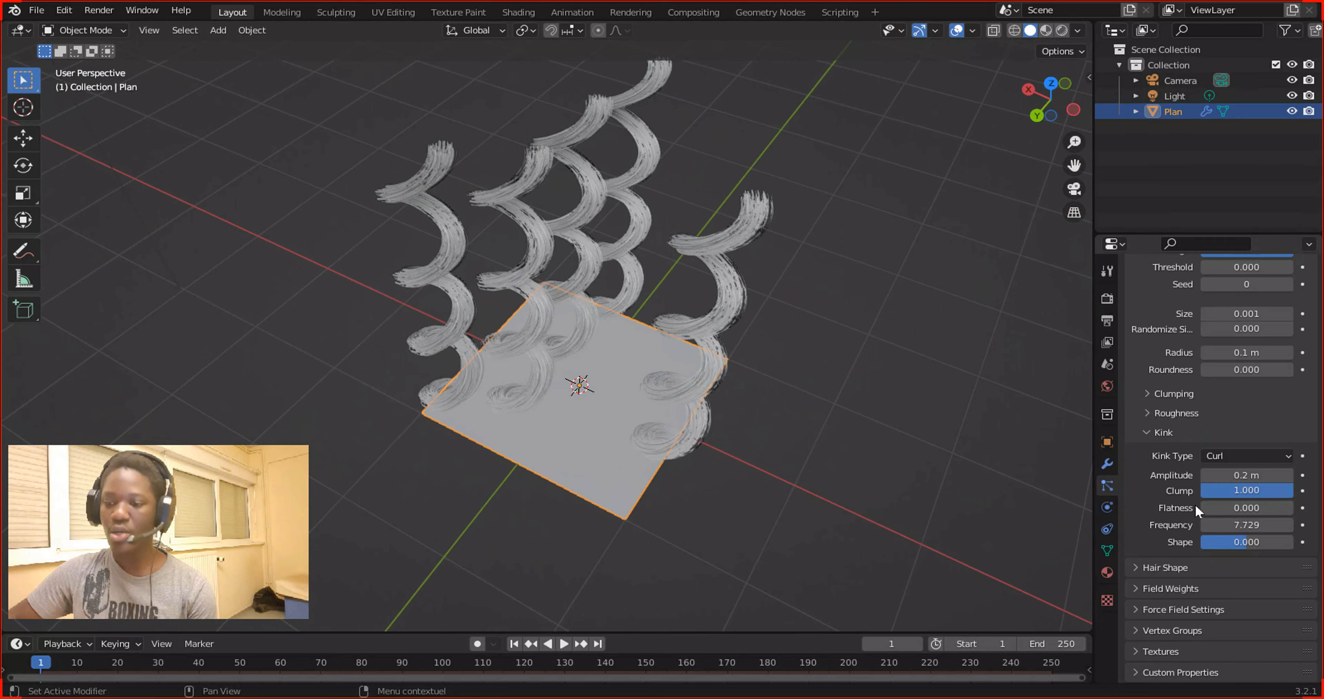
pyautogui.moveTo(1241, 474); pyautogui.dragTo(1157, 488)
pyautogui.moveTo(855, 467); pyautogui.dragTo(916, 366, button='middle')
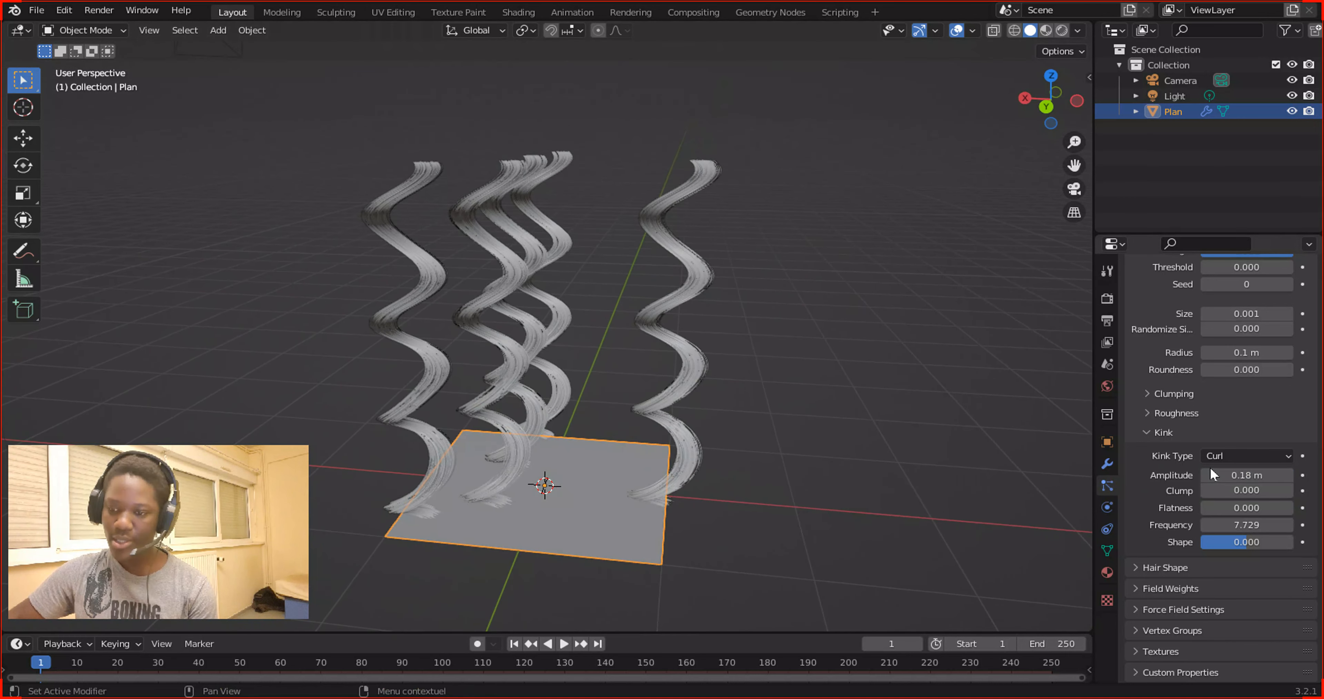
# Widen the curls with a kink amplitude of 0.48 m, a children radius of 0.13 m and a kink clump of 1.000.
pyautogui.moveTo(1234, 475); pyautogui.dragTo(1258, 491)
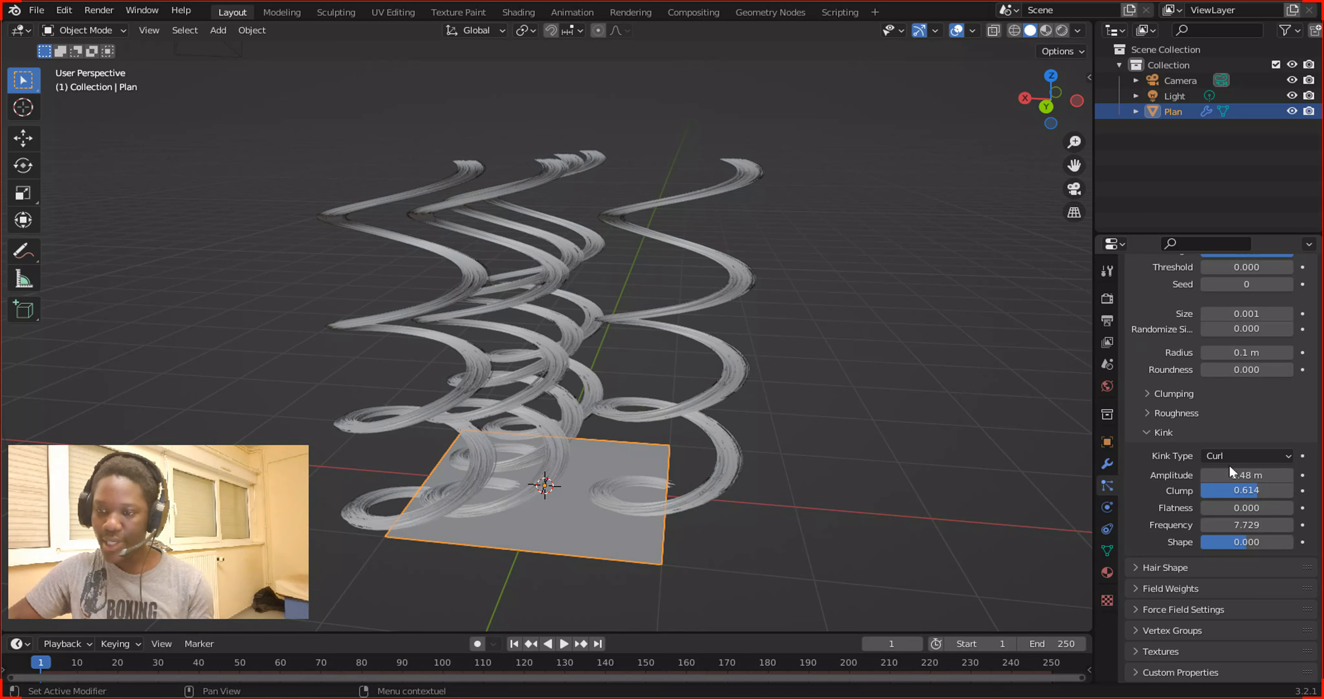
pyautogui.moveTo(1236, 346)
pyautogui.mouseDown()
pyautogui.moveTo(1272, 346)
pyautogui.moveTo(1244, 347)
pyautogui.mouseUp()
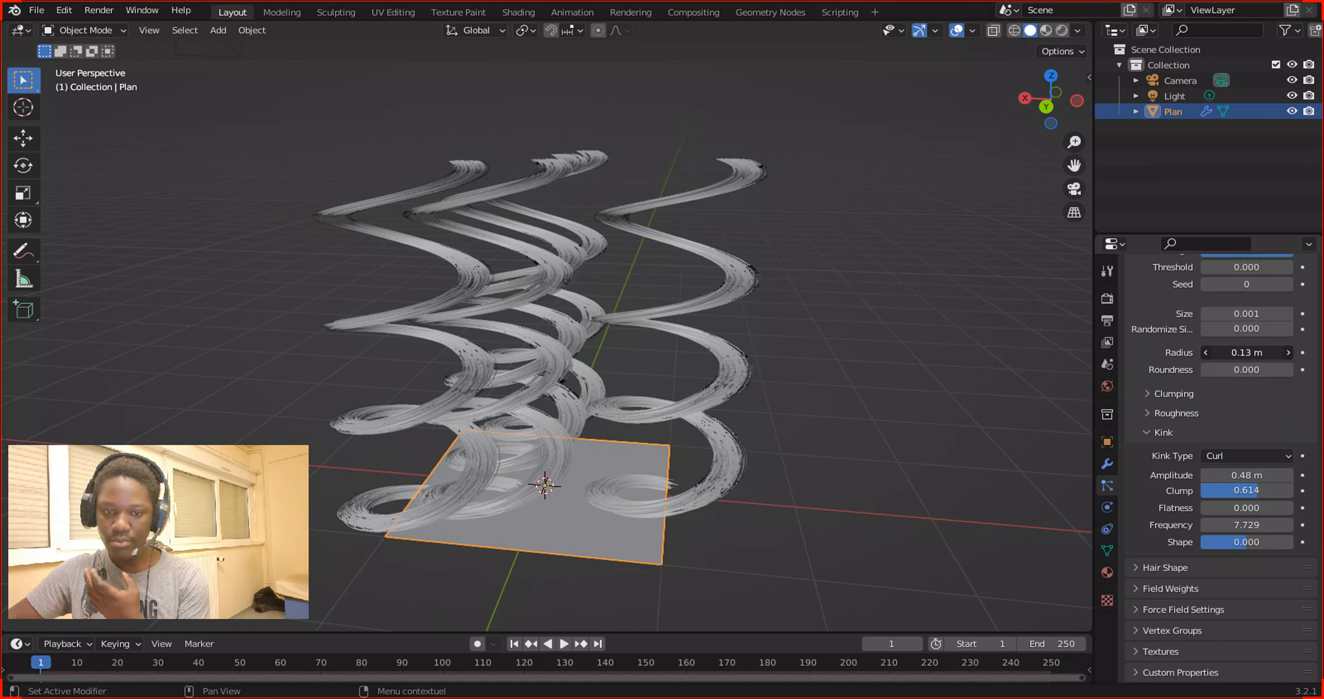
pyautogui.moveTo(1262, 490); pyautogui.dragTo(1297, 492)
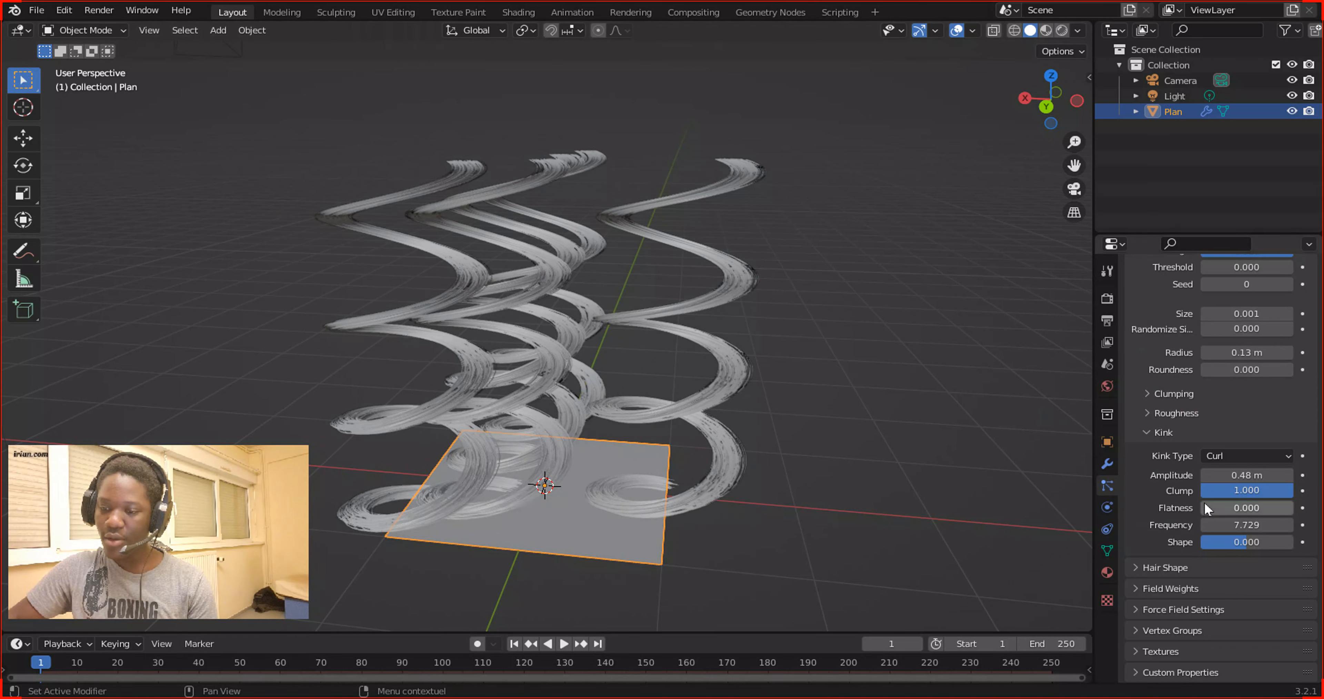
# Try adjusting the curl kink's flatness and return it to 0.
pyautogui.scroll(3, 668, 309)
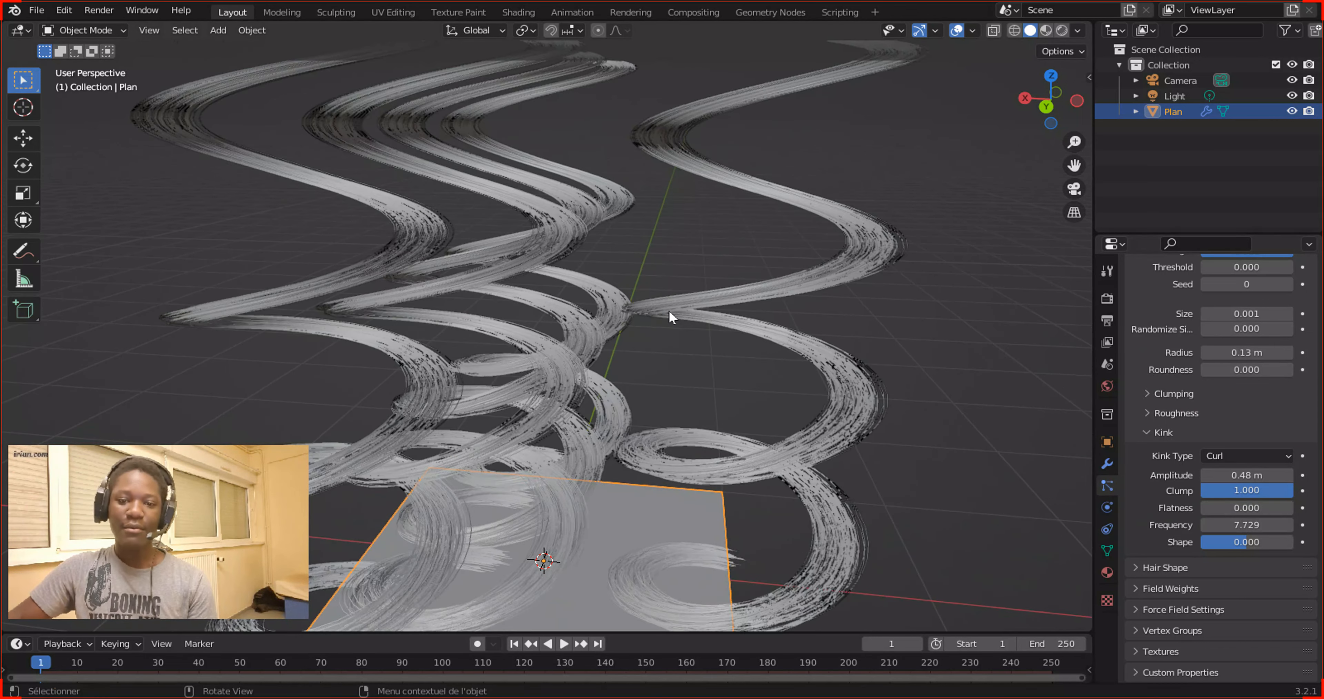
pyautogui.moveTo(723, 315); pyautogui.dragTo(901, 487, button='middle')
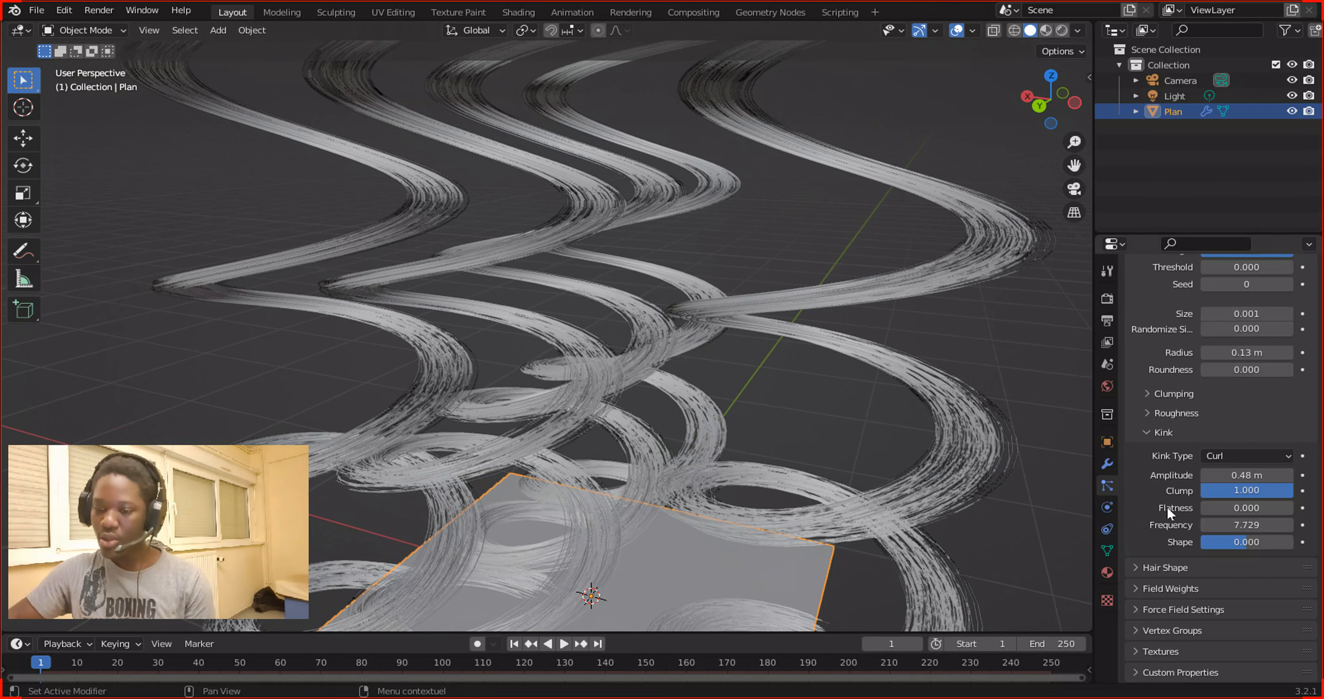
pyautogui.moveTo(1214, 509)
pyautogui.mouseDown()
pyautogui.moveTo(1290, 509)
pyautogui.moveTo(1203, 508)
pyautogui.mouseUp()
pyautogui.scroll(-3, 562, 380)
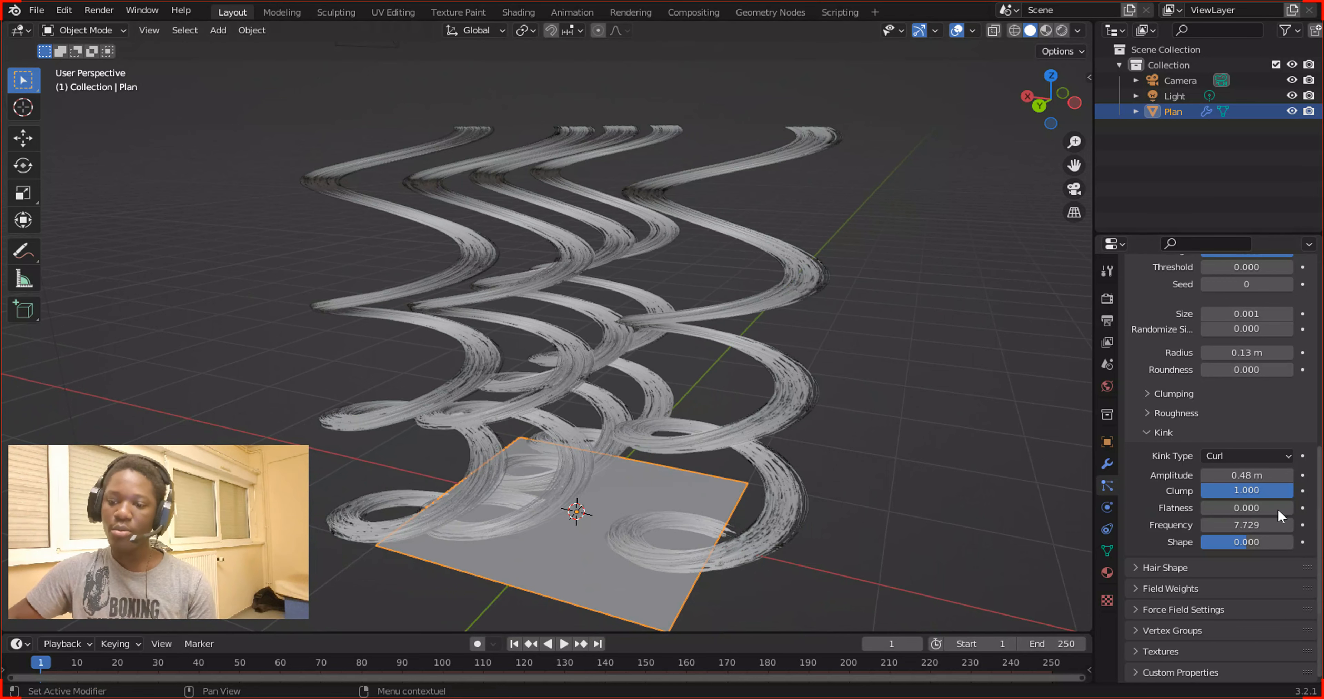
# Set the curl kink's frequency to 4.559 and, in the right orthographic view, its shape to 0.648.
pyautogui.moveTo(1234, 524); pyautogui.dragTo(1209, 511)
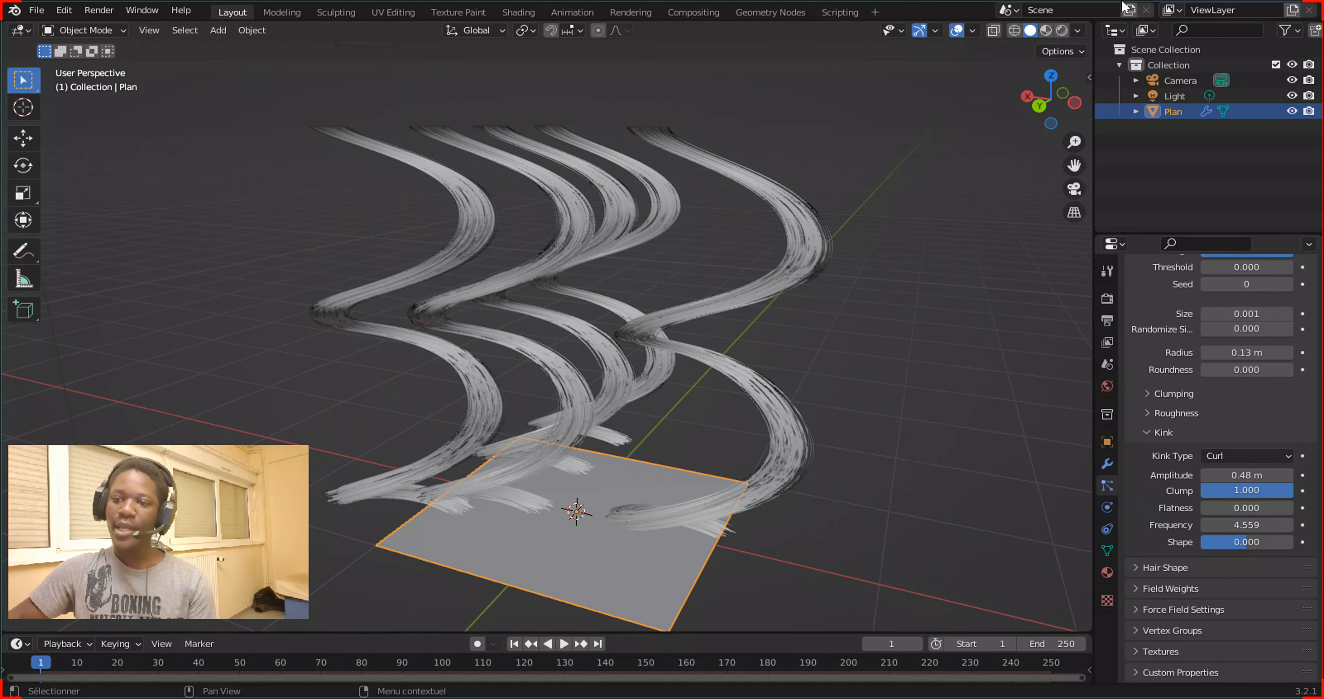
pyautogui.moveTo(821, 206); pyautogui.dragTo(903, 217, button='middle')
pyautogui.click(1039, 102)
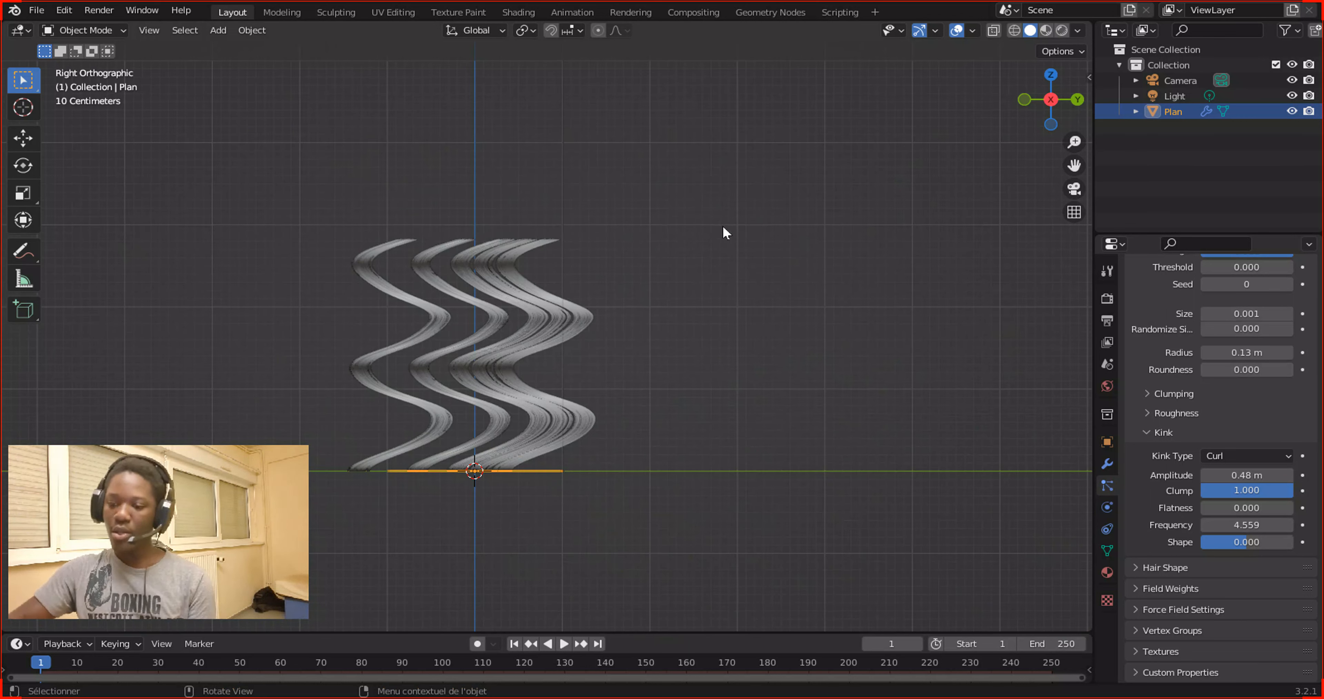
pyautogui.moveTo(1214, 542)
pyautogui.mouseDown()
pyautogui.moveTo(1286, 541)
pyautogui.moveTo(1267, 542)
pyautogui.mouseUp()
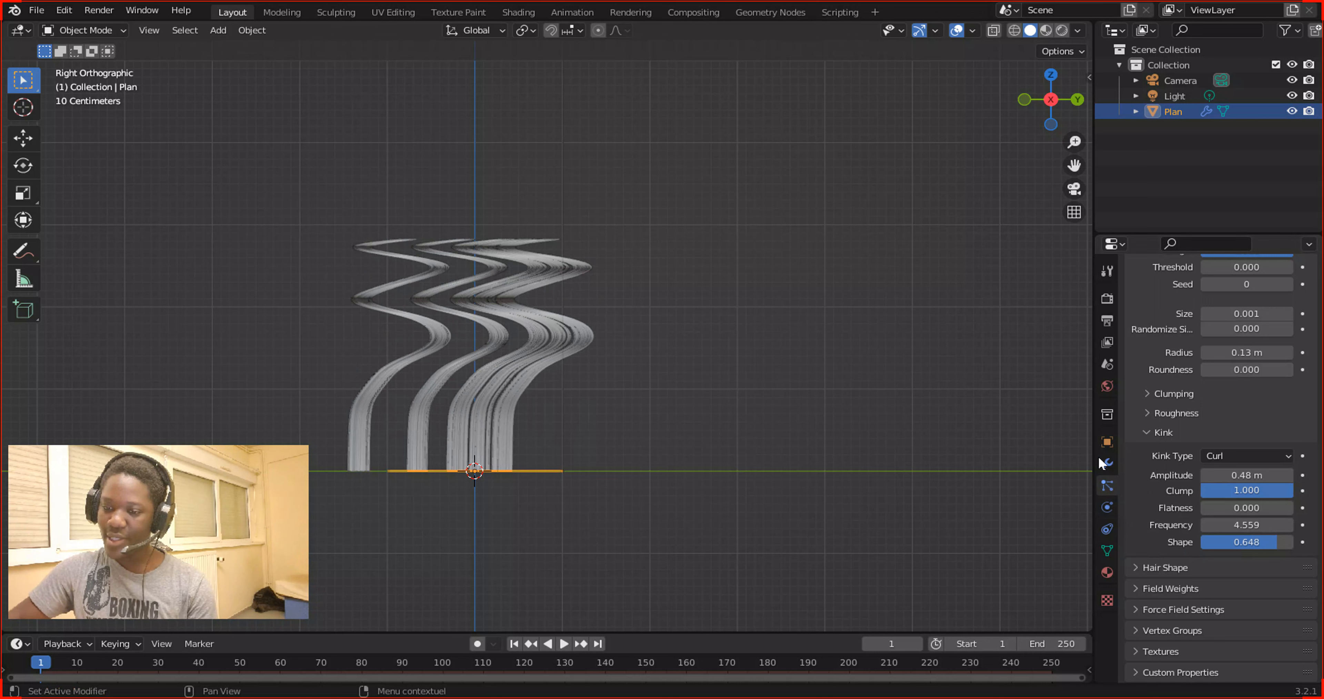
# Change the children's kink type to Radial and raise its amplitude to 0.66 m.
pyautogui.click(1229, 457)
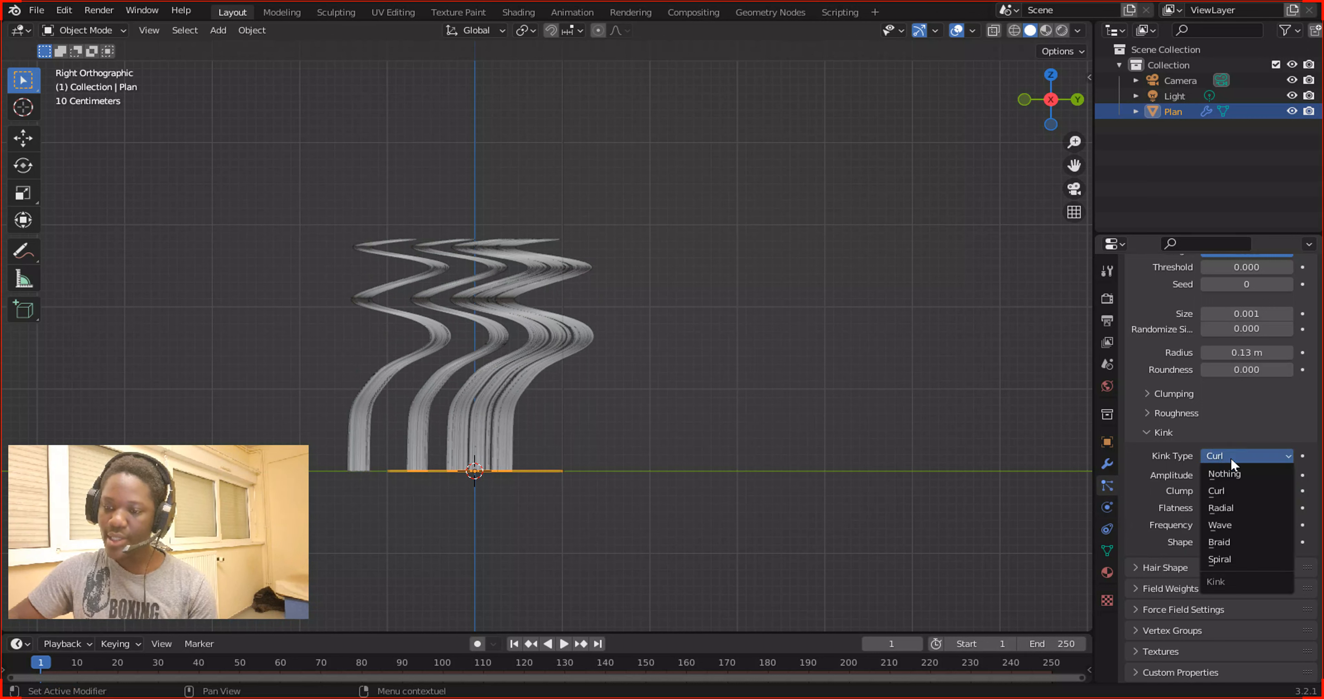
pyautogui.click(1235, 507)
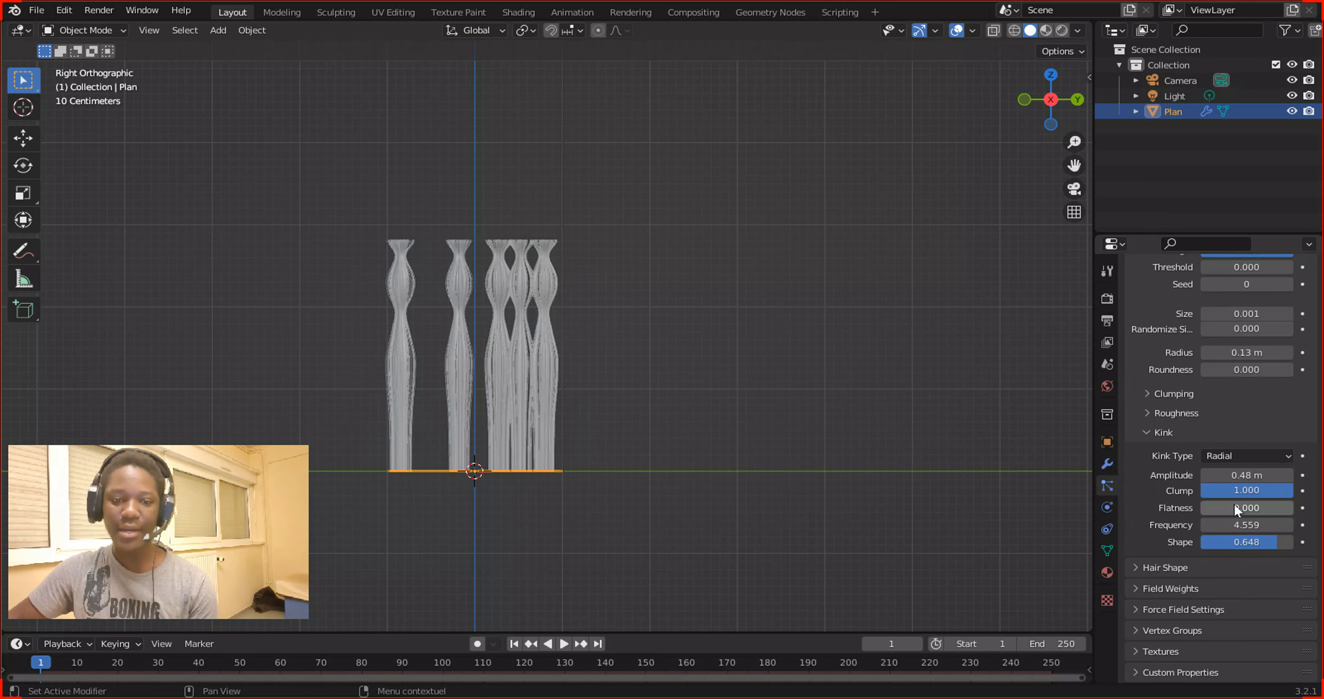
pyautogui.scroll(3, 501, 401)
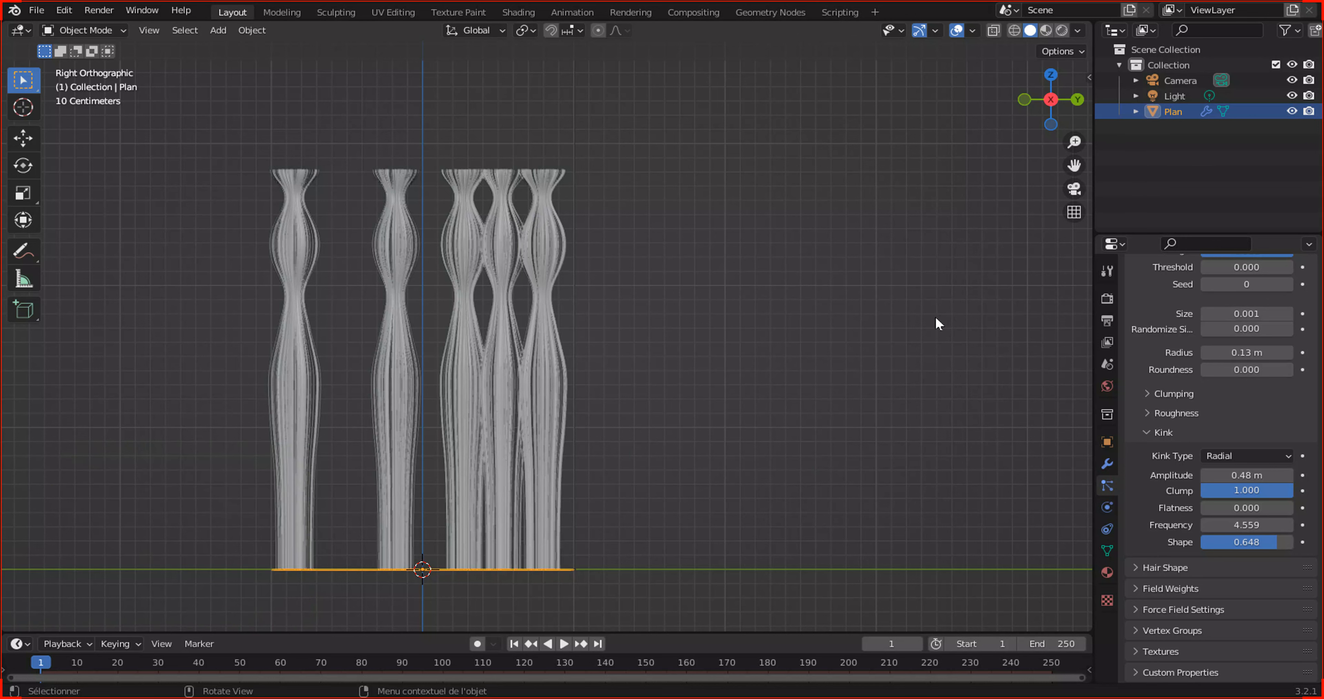
pyautogui.moveTo(1233, 475); pyautogui.dragTo(1214, 507)
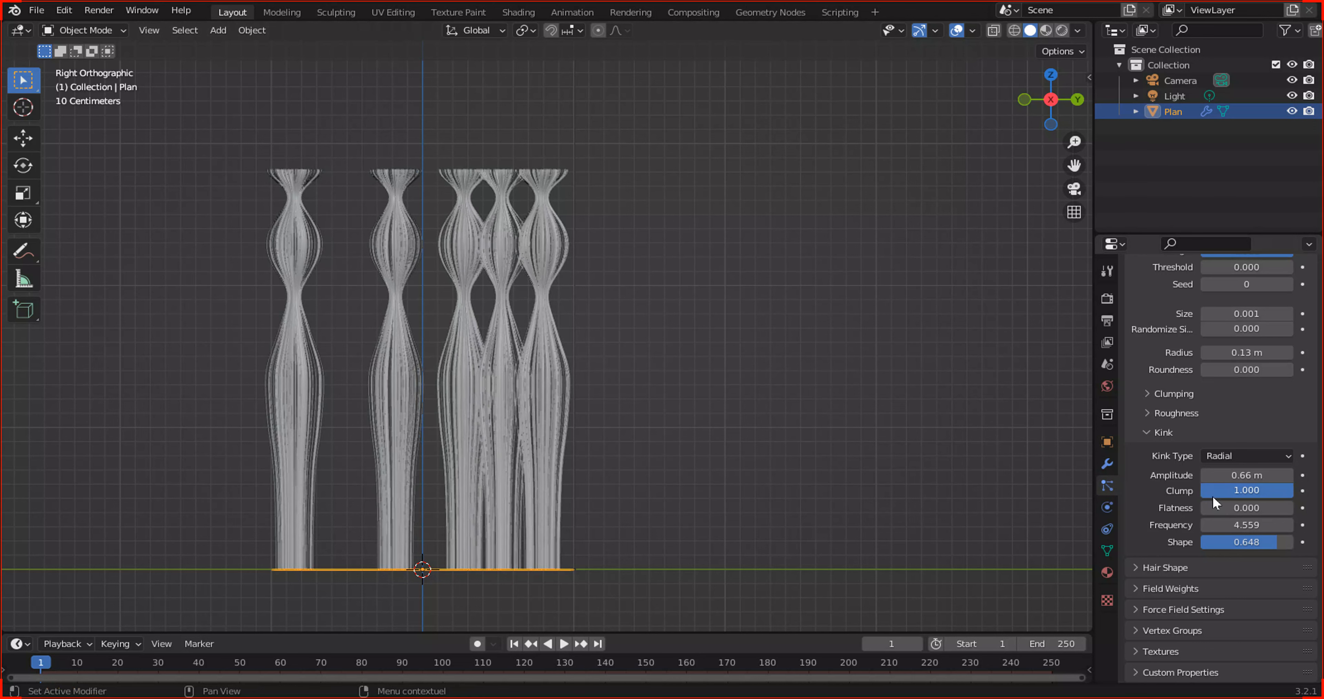
pyautogui.moveTo(779, 256); pyautogui.dragTo(647, 251, button='middle')
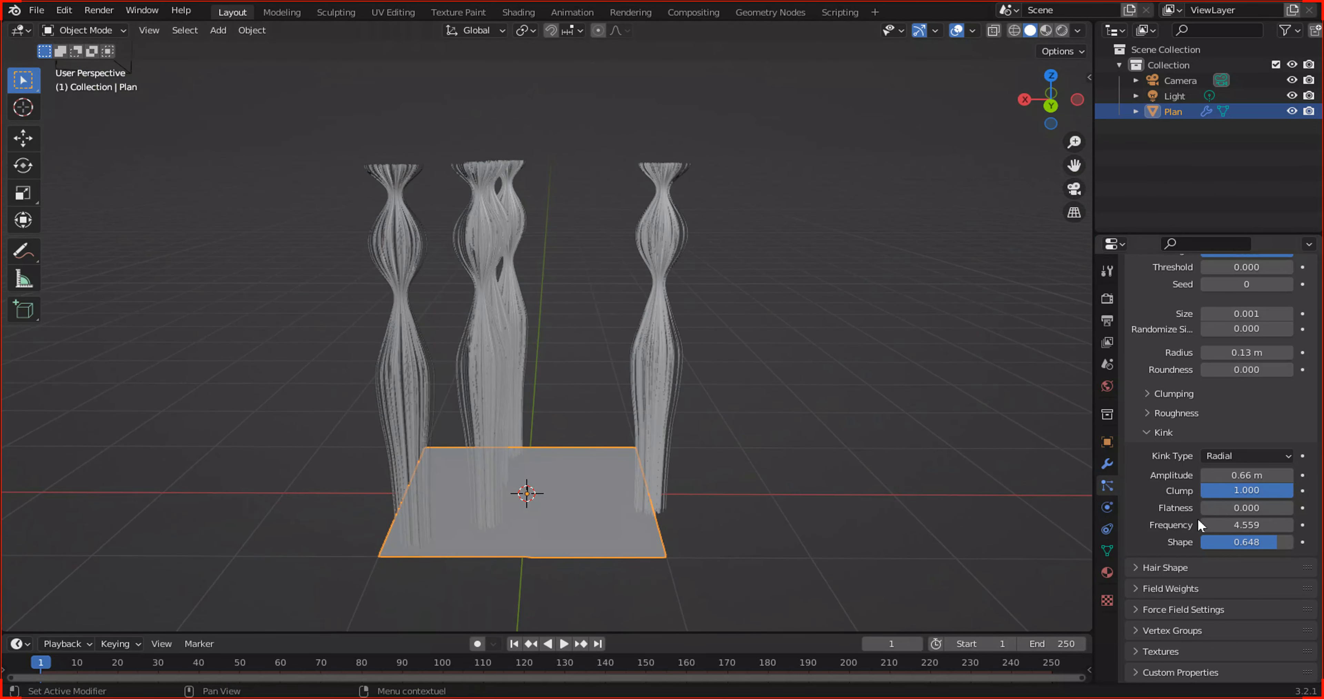
# Set the radial kink's frequency to 4.961 and reset its shape to 0.
pyautogui.moveTo(1220, 524)
pyautogui.mouseDown()
pyautogui.moveTo(1272, 524)
pyautogui.moveTo(1224, 524)
pyautogui.moveTo(1263, 542)
pyautogui.moveTo(1201, 543)
pyautogui.moveTo(1290, 543)
pyautogui.moveTo(1200, 542)
pyautogui.moveTo(1249, 543)
pyautogui.mouseUp()
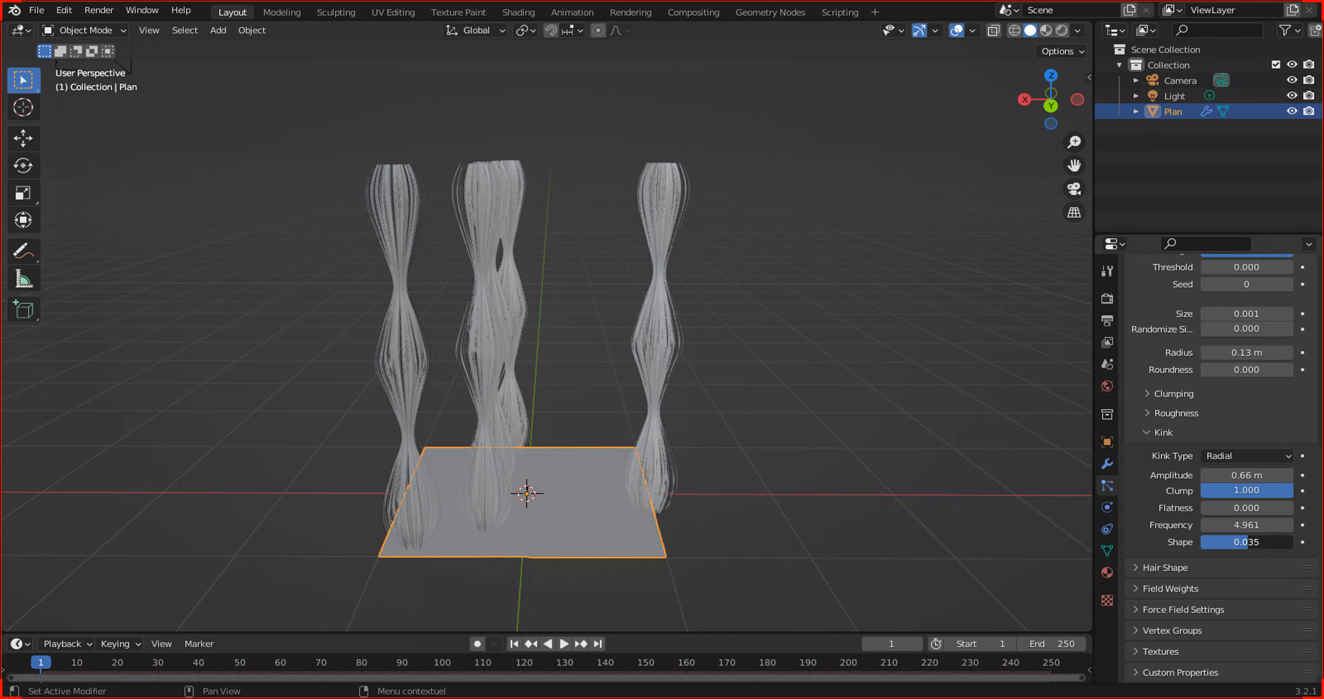
pyautogui.click(1248, 541)
pyautogui.write('0')
pyautogui.press('Return')
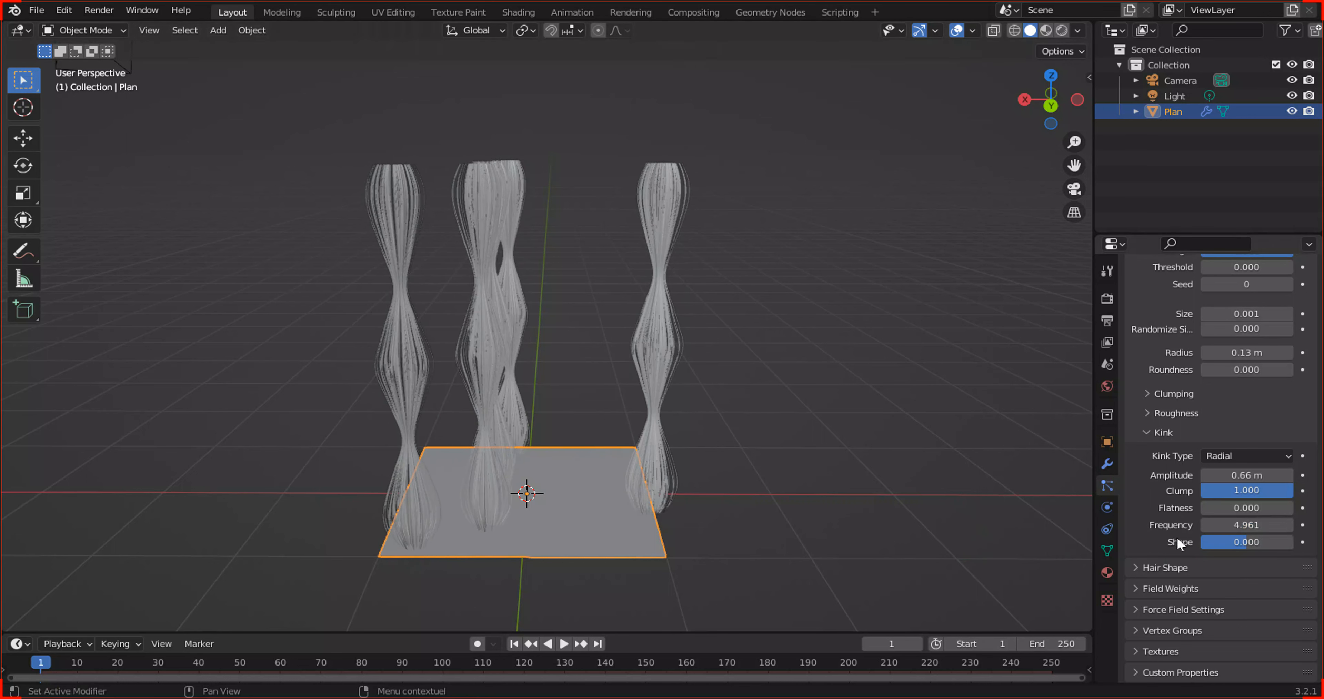
# Set the radial kink's flatness to 0.070 and its frequency to 4.992.
pyautogui.moveTo(1226, 508)
pyautogui.mouseDown()
pyautogui.moveTo(1285, 508)
pyautogui.moveTo(1233, 508)
pyautogui.mouseUp()
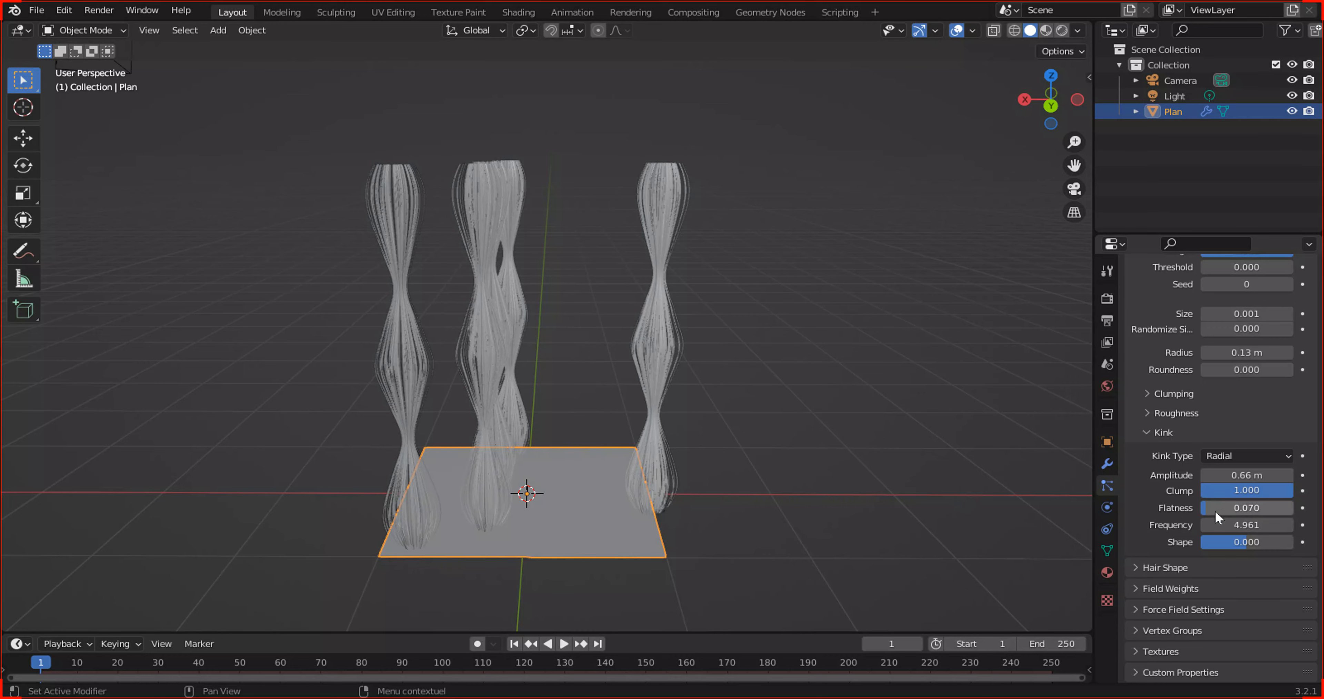
pyautogui.moveTo(792, 318); pyautogui.dragTo(1094, 471, button='middle')
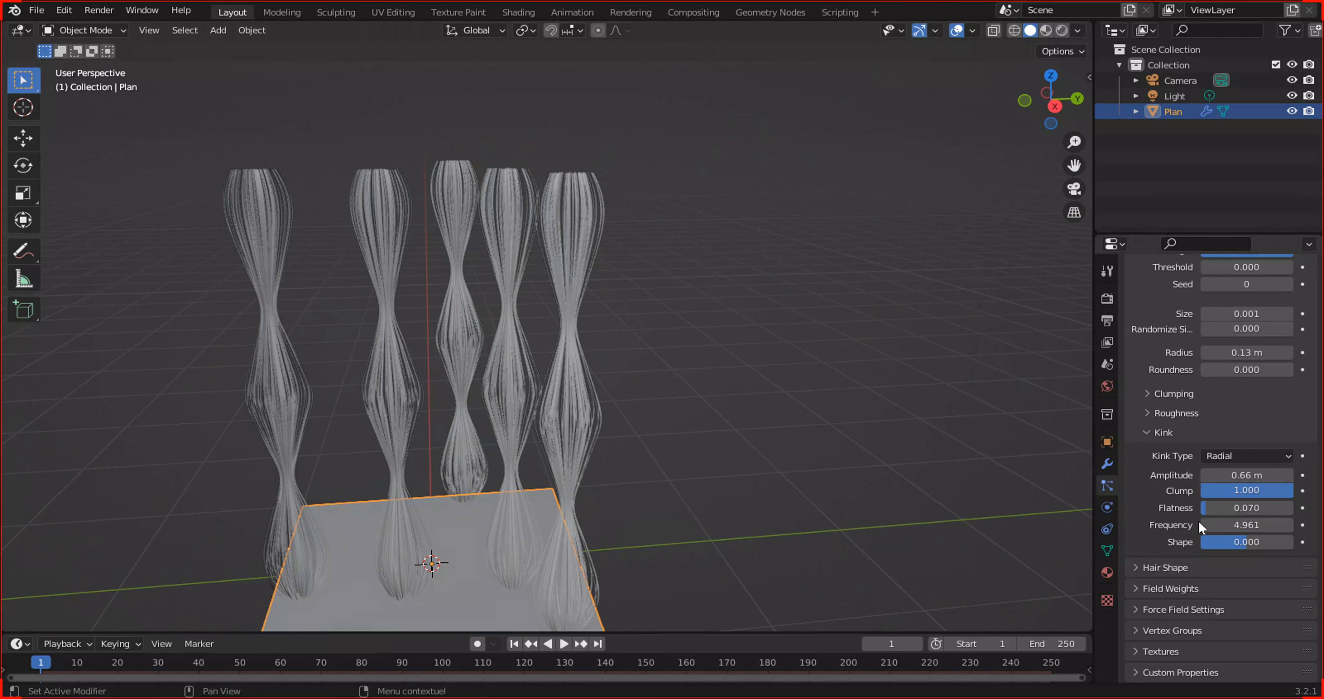
pyautogui.moveTo(1247, 524)
pyautogui.mouseDown()
pyautogui.moveTo(1272, 525)
pyautogui.moveTo(1236, 524)
pyautogui.moveTo(1247, 524)
pyautogui.mouseUp()
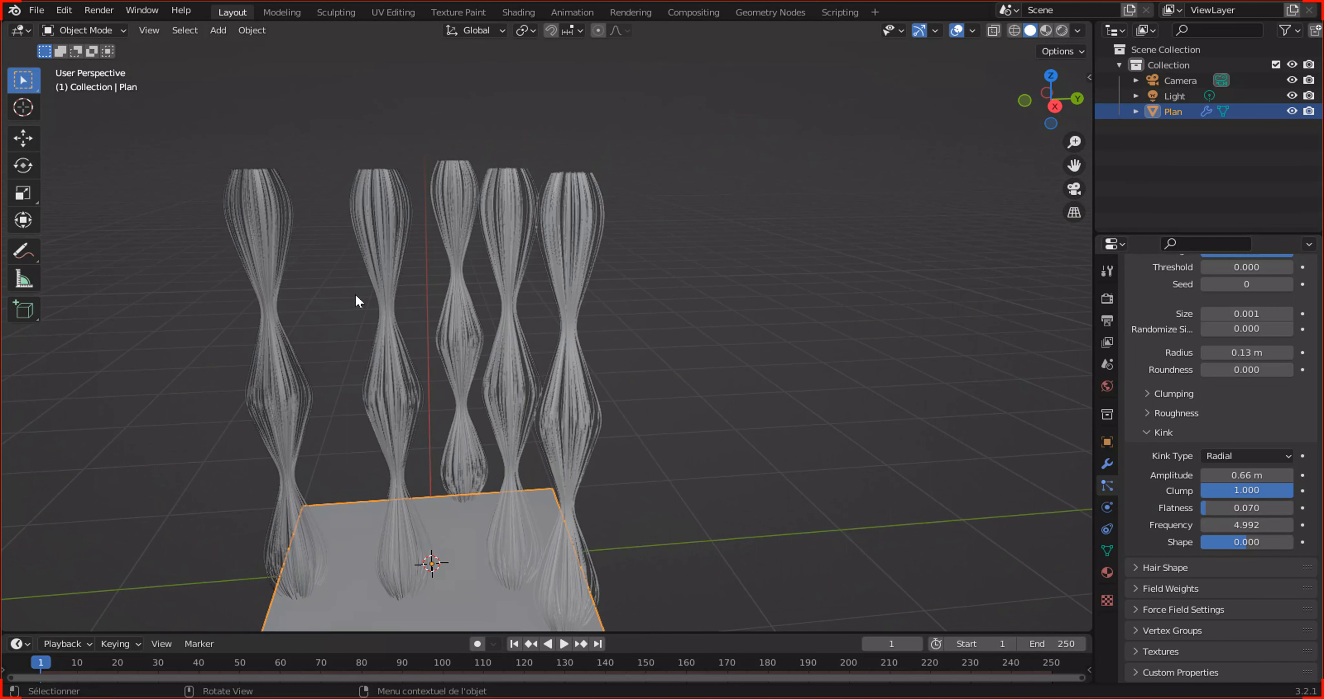
pyautogui.scroll(3, 462, 282)
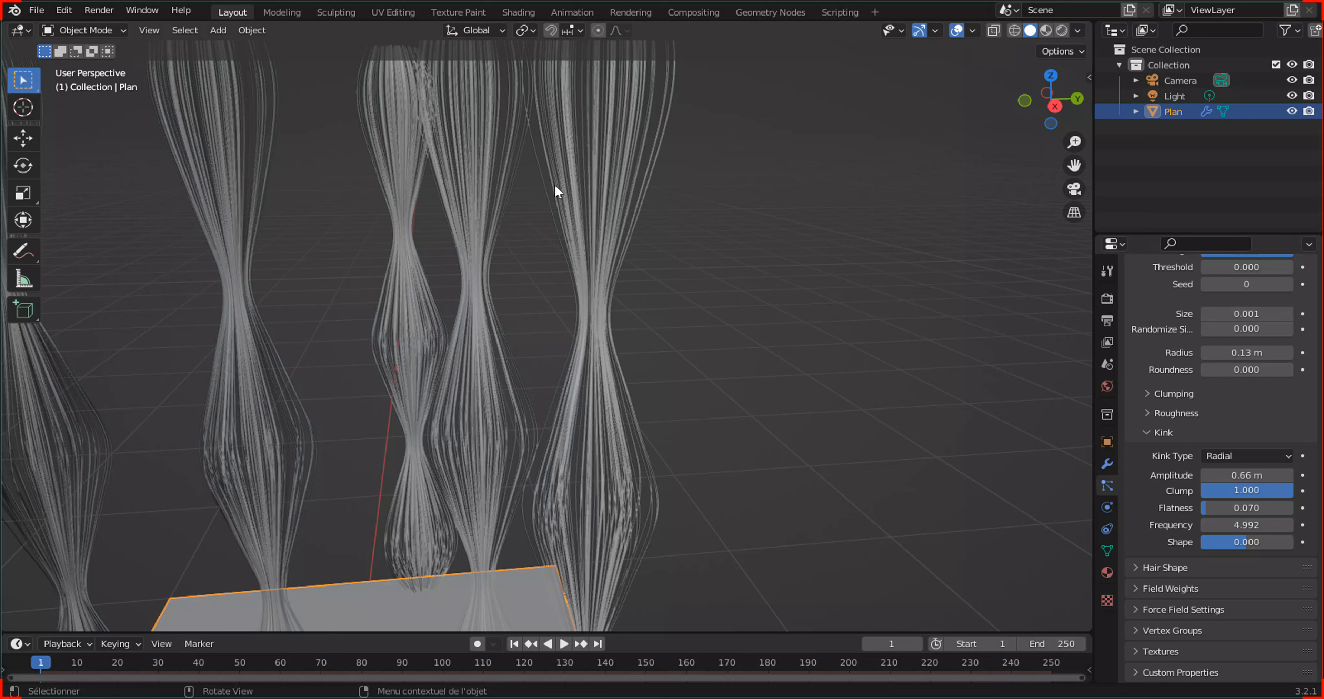
# Change the children's kink type to Wave and reduce its amplitude to 0.24 m.
pyautogui.click(1226, 458)
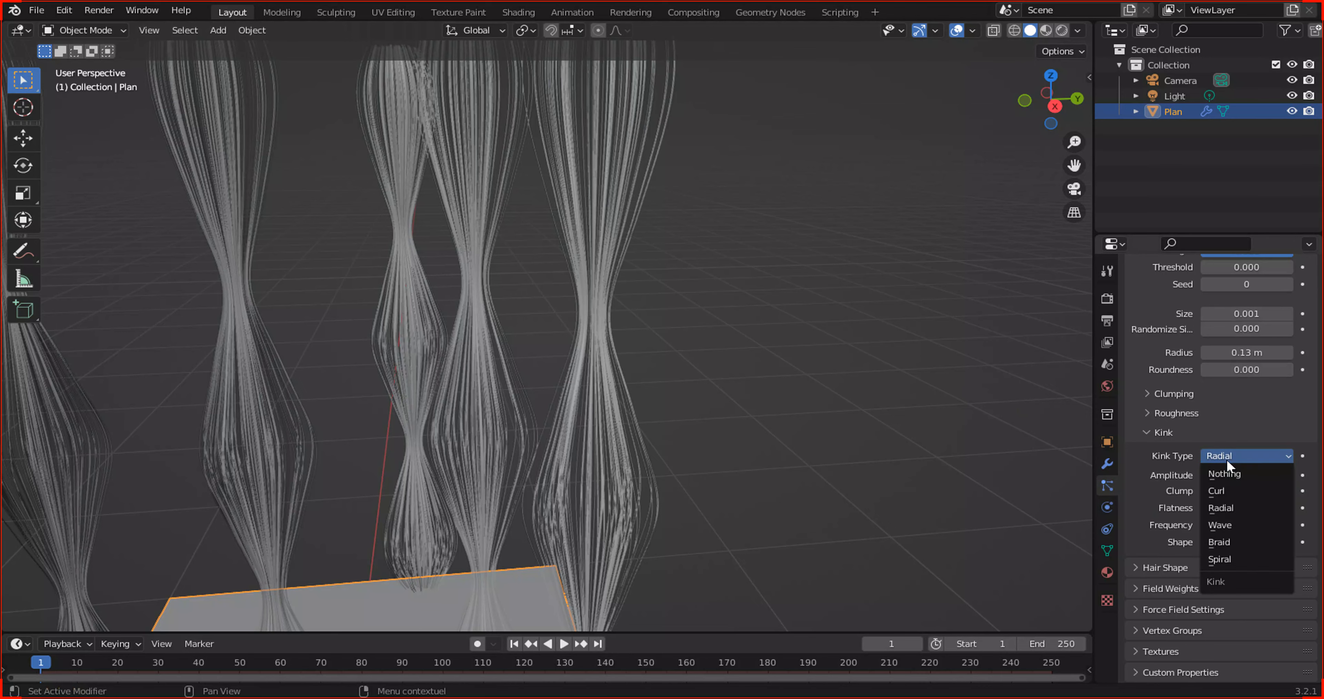
pyautogui.click(1226, 525)
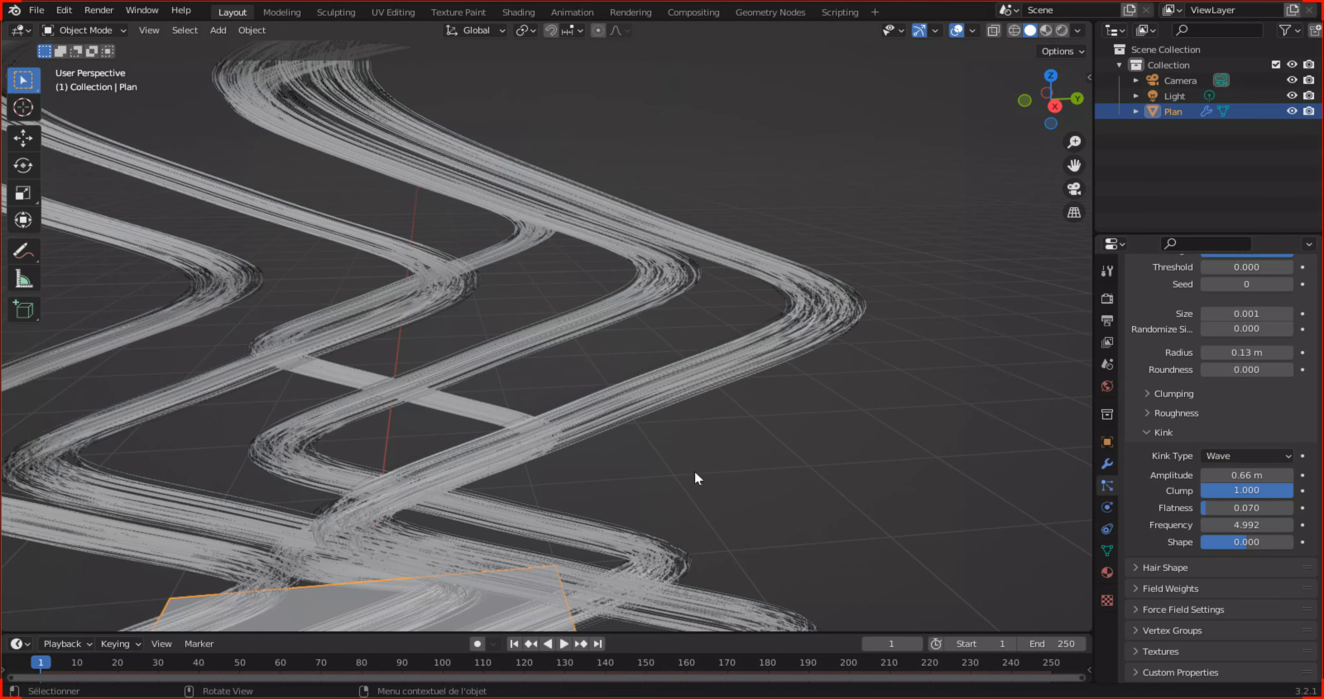
pyautogui.scroll(-5, 695, 472)
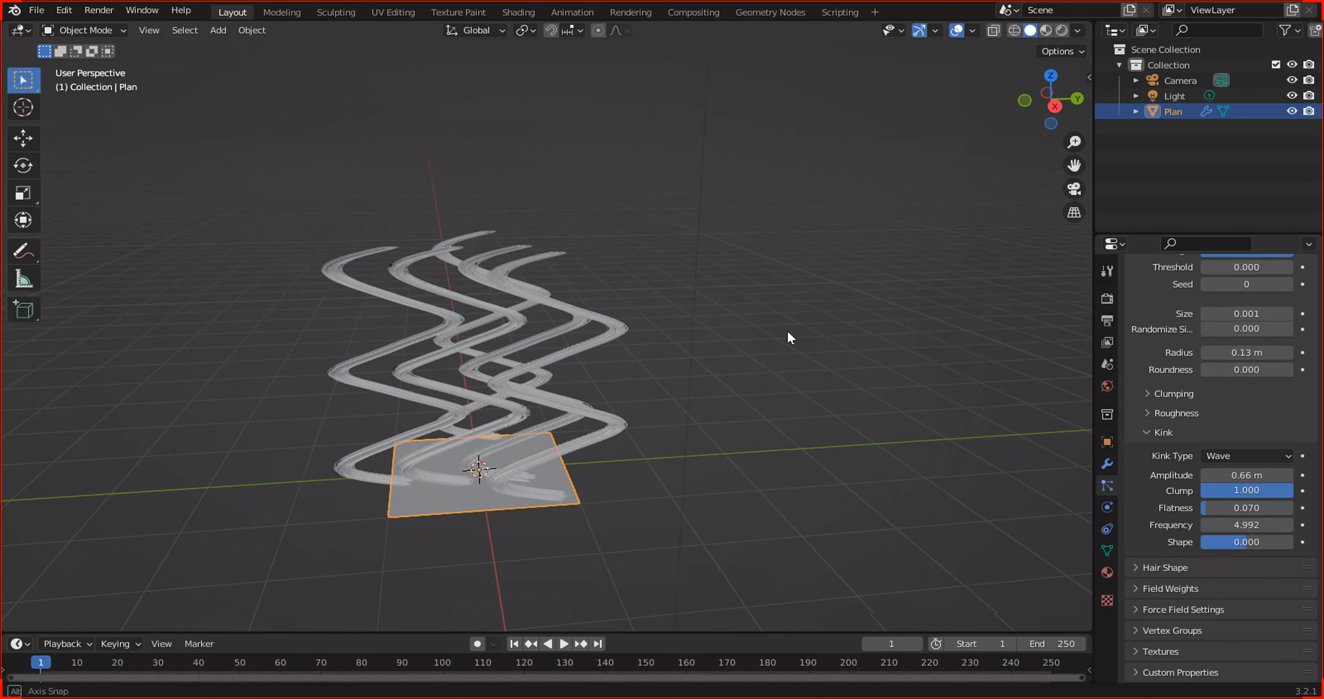
pyautogui.moveTo(789, 336); pyautogui.dragTo(789, 306, button='middle')
pyautogui.moveTo(1245, 478)
pyautogui.mouseDown()
pyautogui.moveTo(1176, 477)
pyautogui.moveTo(1195, 478)
pyautogui.mouseUp()
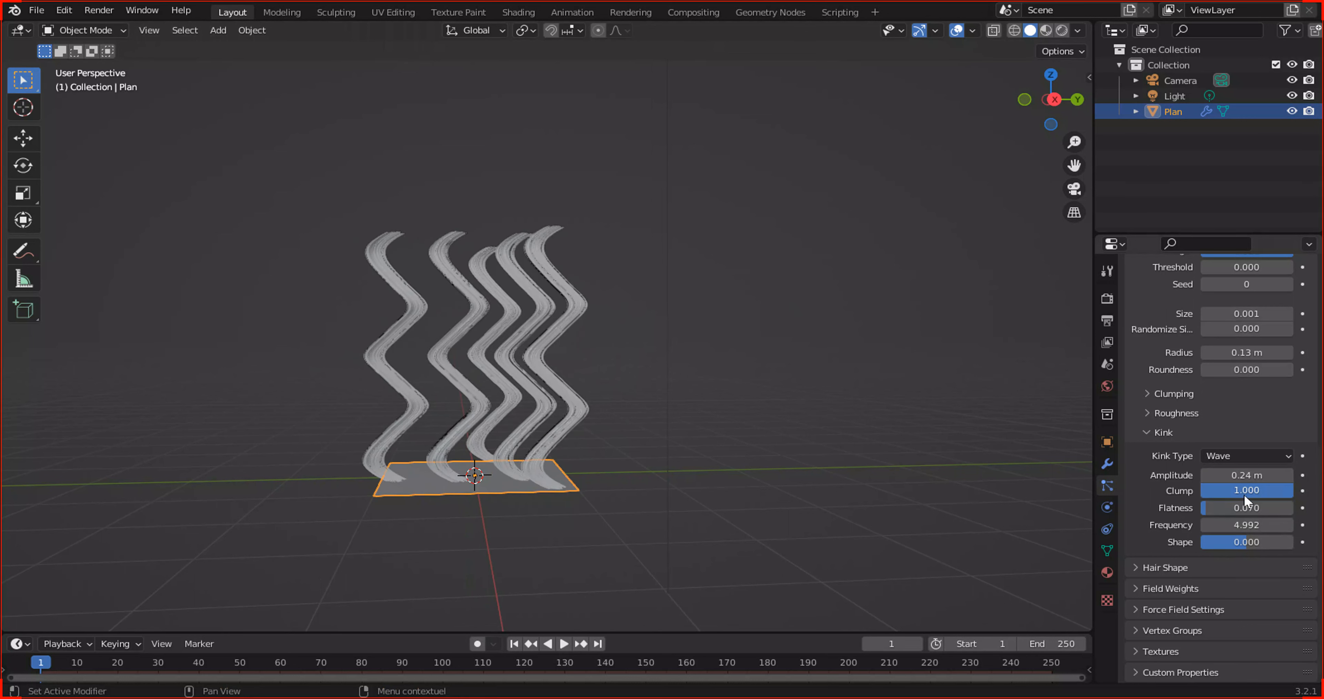
# Set the wave kink's flatness to 0.447 and frequency to 5.783, and return its shape to 0.
pyautogui.moveTo(1227, 511); pyautogui.dragTo(969, 457)
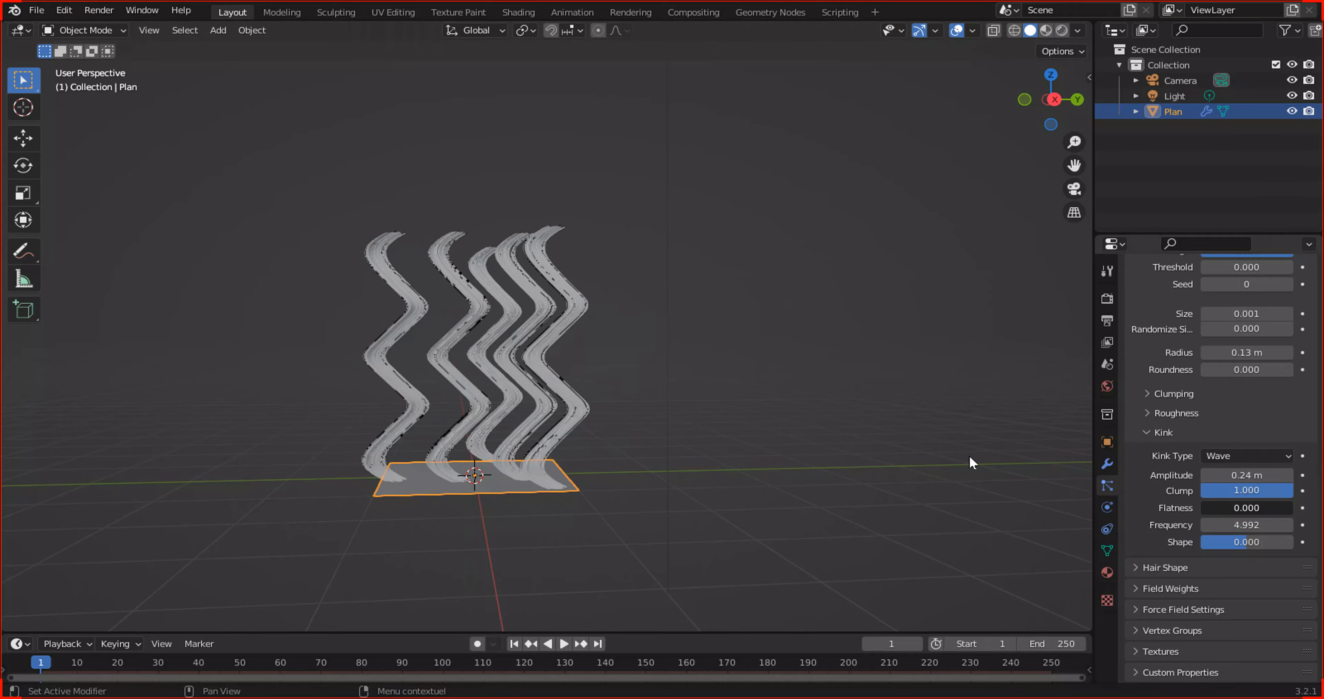
pyautogui.scroll(4, 734, 378)
pyautogui.moveTo(733, 374)
pyautogui.mouseDown(button='middle')
pyautogui.moveTo(686, 363)
pyautogui.moveTo(679, 381)
pyautogui.moveTo(892, 420)
pyautogui.mouseUp(button='middle')
pyautogui.moveTo(1242, 507); pyautogui.dragTo(1271, 544)
pyautogui.scroll(-4, 789, 469)
pyautogui.moveTo(802, 471); pyautogui.dragTo(636, 421, button='middle')
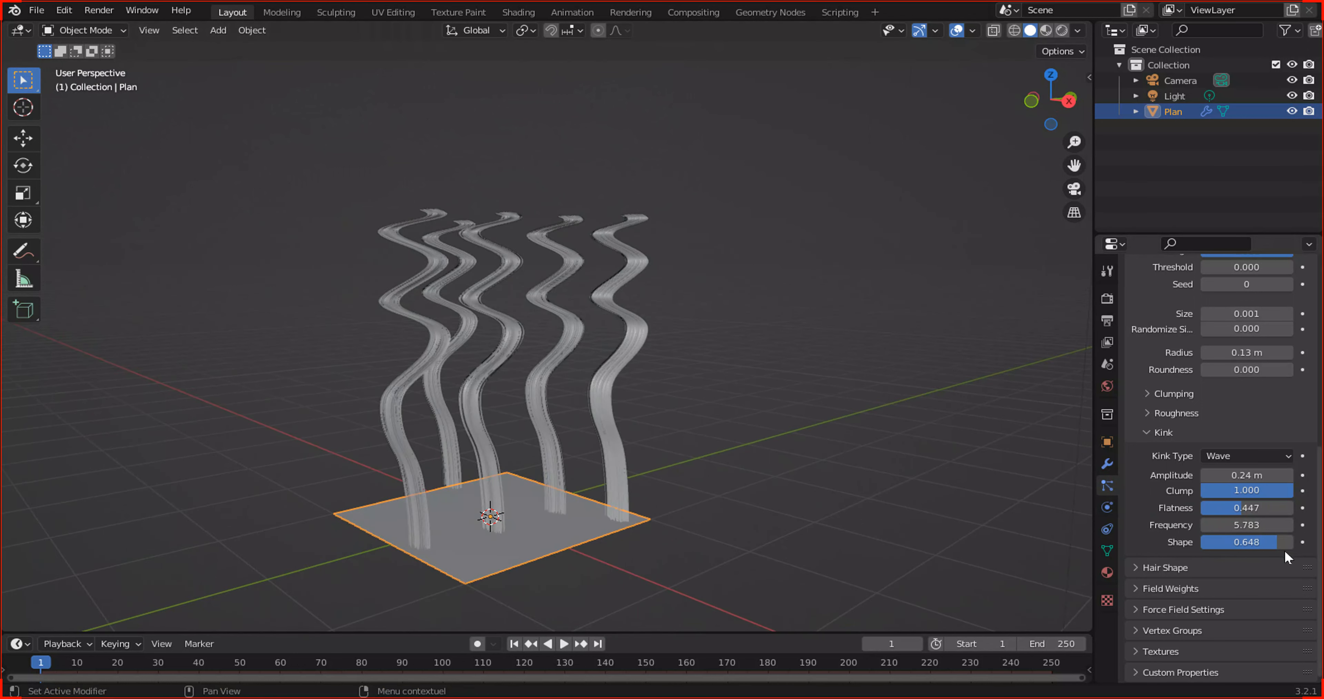
pyautogui.moveTo(1254, 542); pyautogui.dragTo(1098, 551)
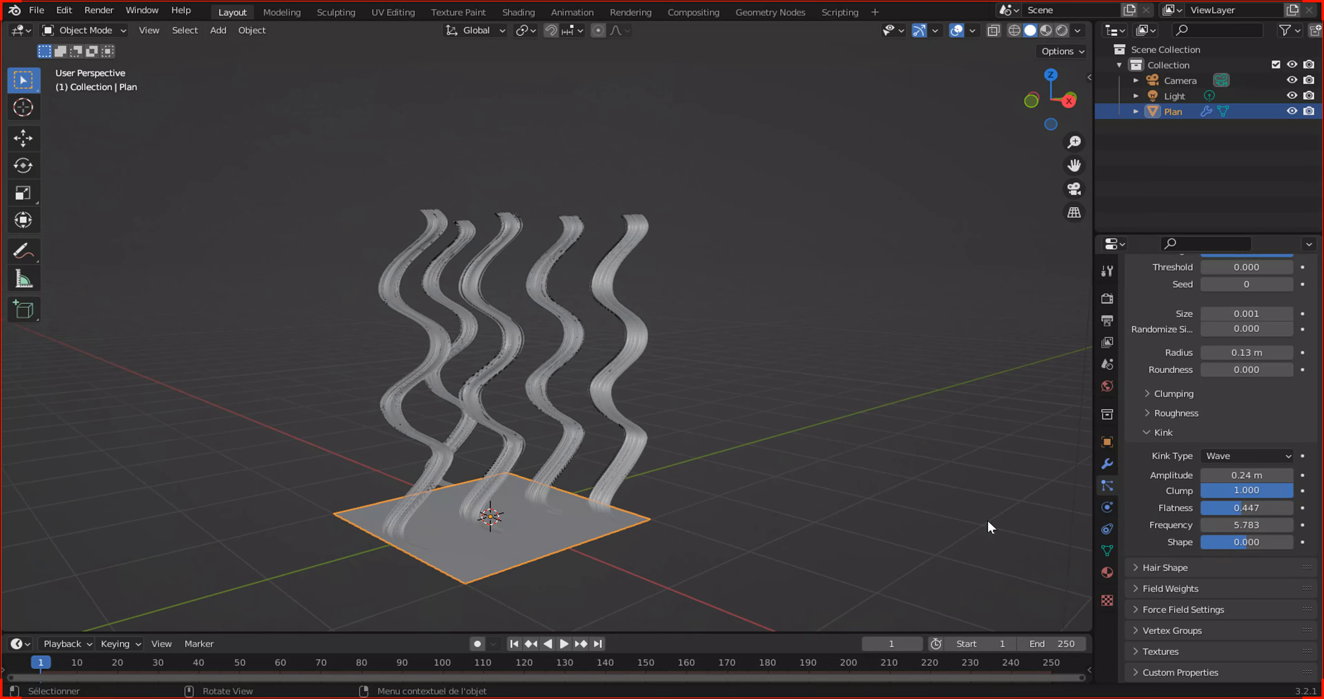
# Change the children's kink type to Braid and reduce its amplitude to 0.08 m.
pyautogui.click(1217, 456)
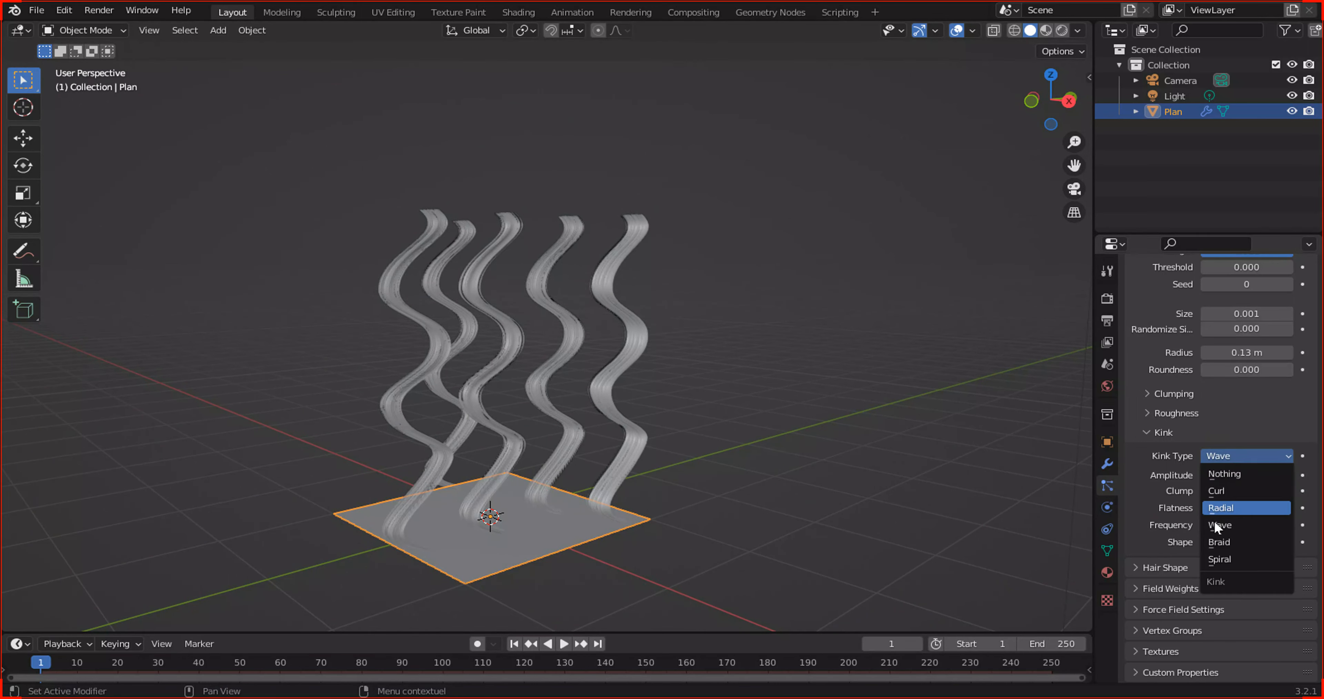
pyautogui.click(1216, 544)
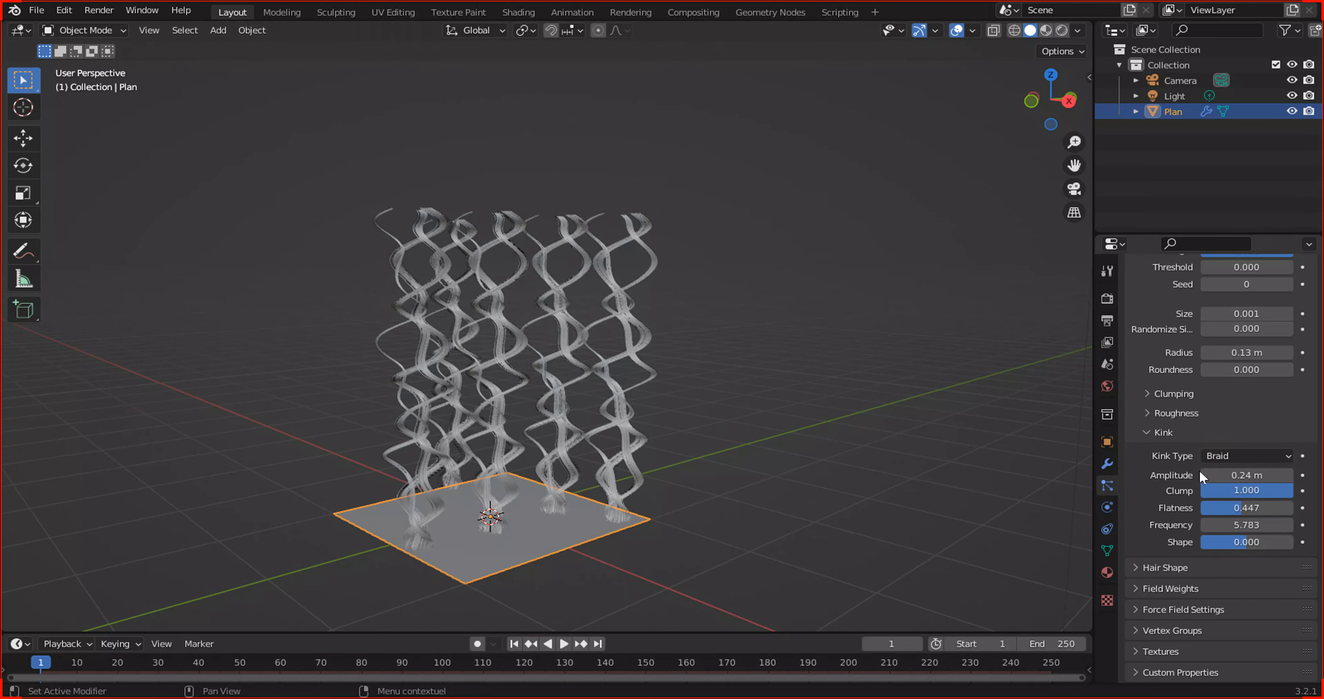
pyautogui.scroll(3, 614, 365)
pyautogui.moveTo(532, 319); pyautogui.dragTo(842, 363, button='middle')
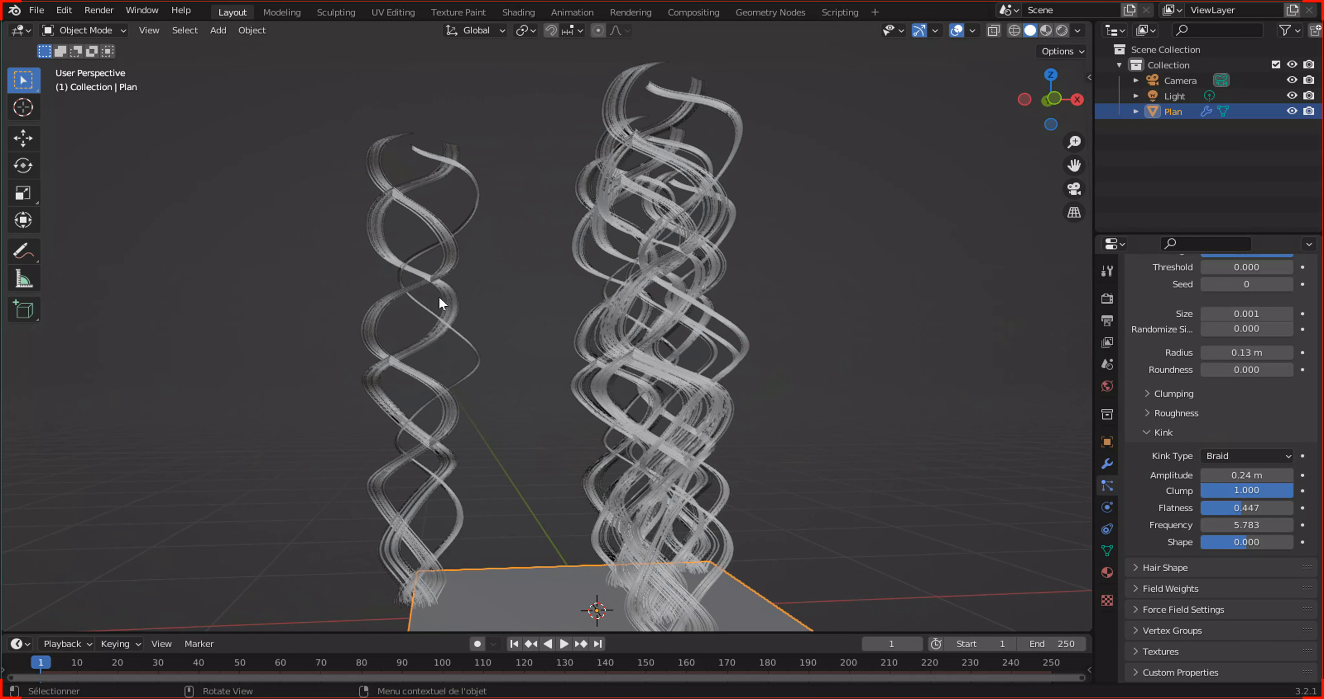
pyautogui.click(1053, 96)
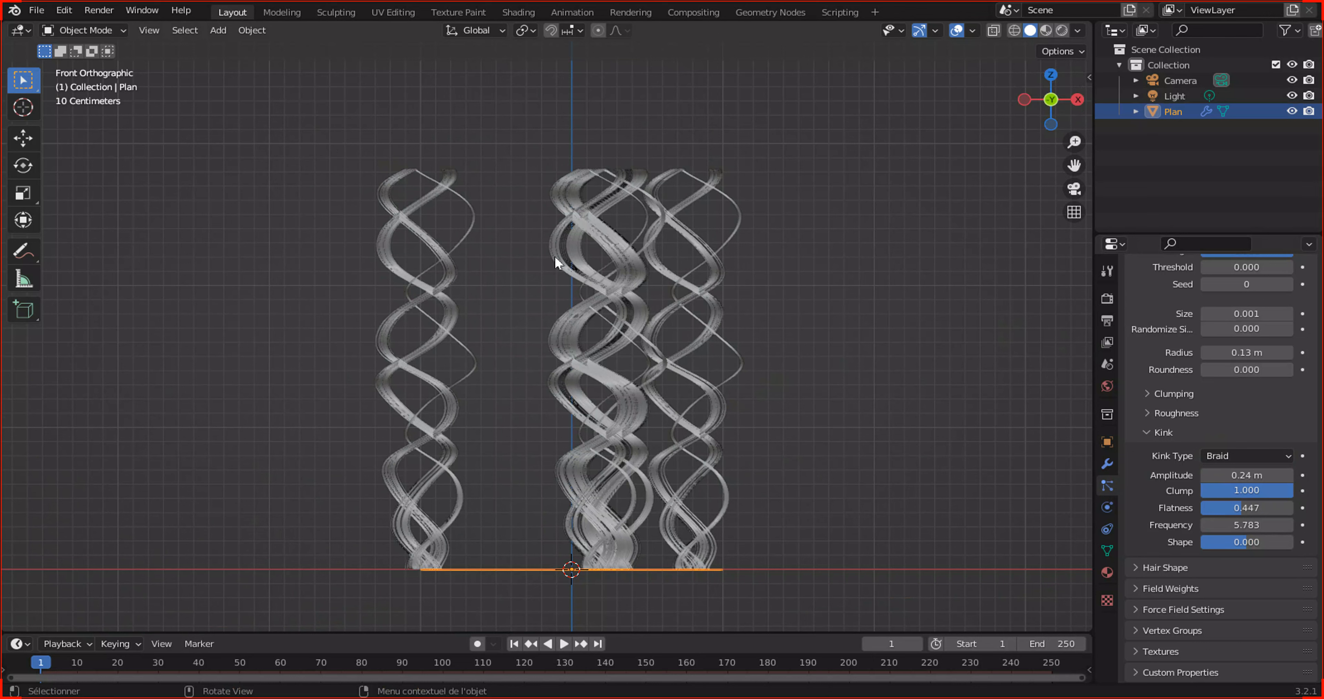
pyautogui.moveTo(1272, 474); pyautogui.dragTo(1238, 474)
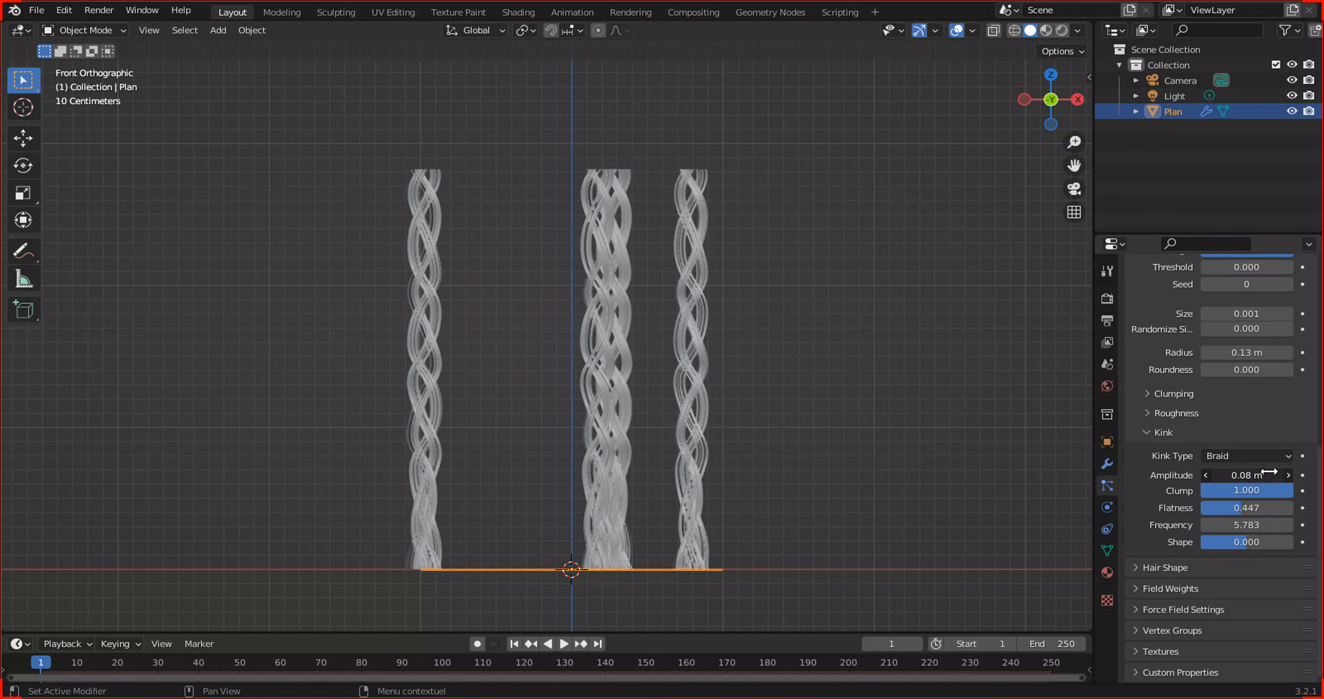
pyautogui.moveTo(432, 198); pyautogui.dragTo(1020, 89, button='middle')
pyautogui.click(1060, 102)
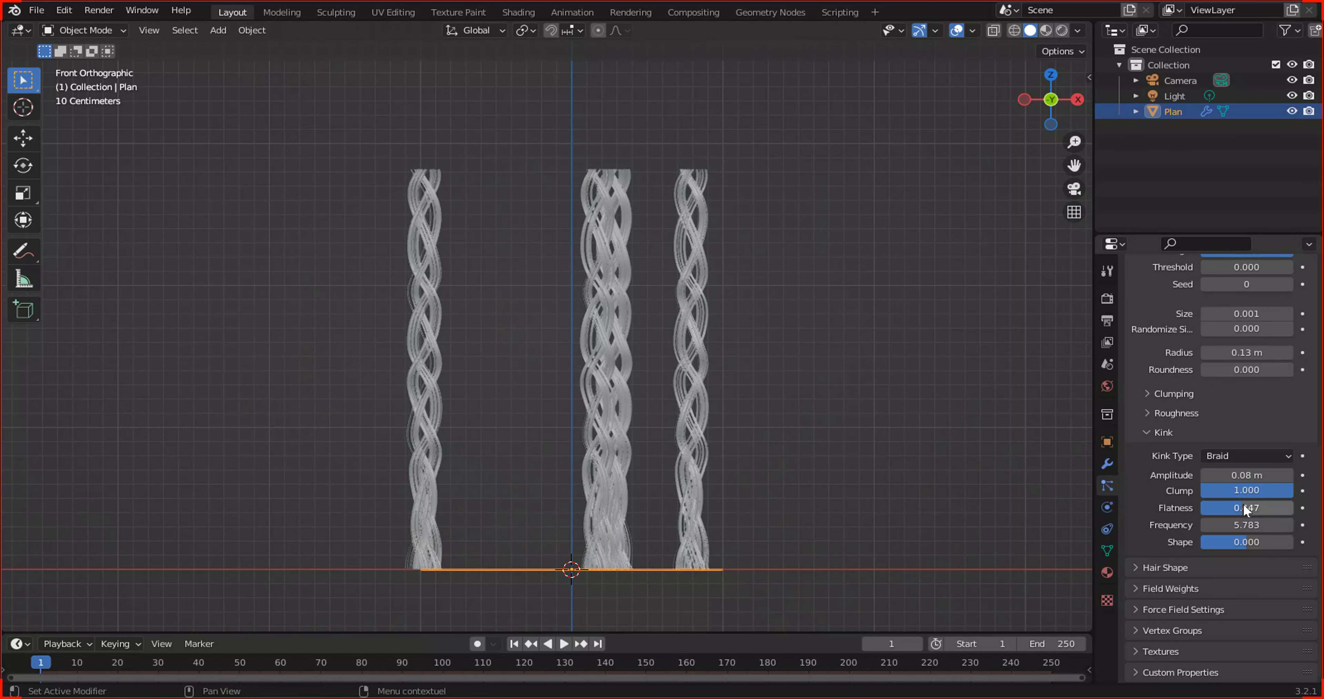
# Set the braid kink's flatness to 0.614, frequency to 8.155 and shape to 0.999.
pyautogui.moveTo(1224, 508)
pyautogui.mouseDown()
pyautogui.moveTo(1275, 509)
pyautogui.moveTo(1182, 508)
pyautogui.moveTo(1223, 508)
pyautogui.mouseUp()
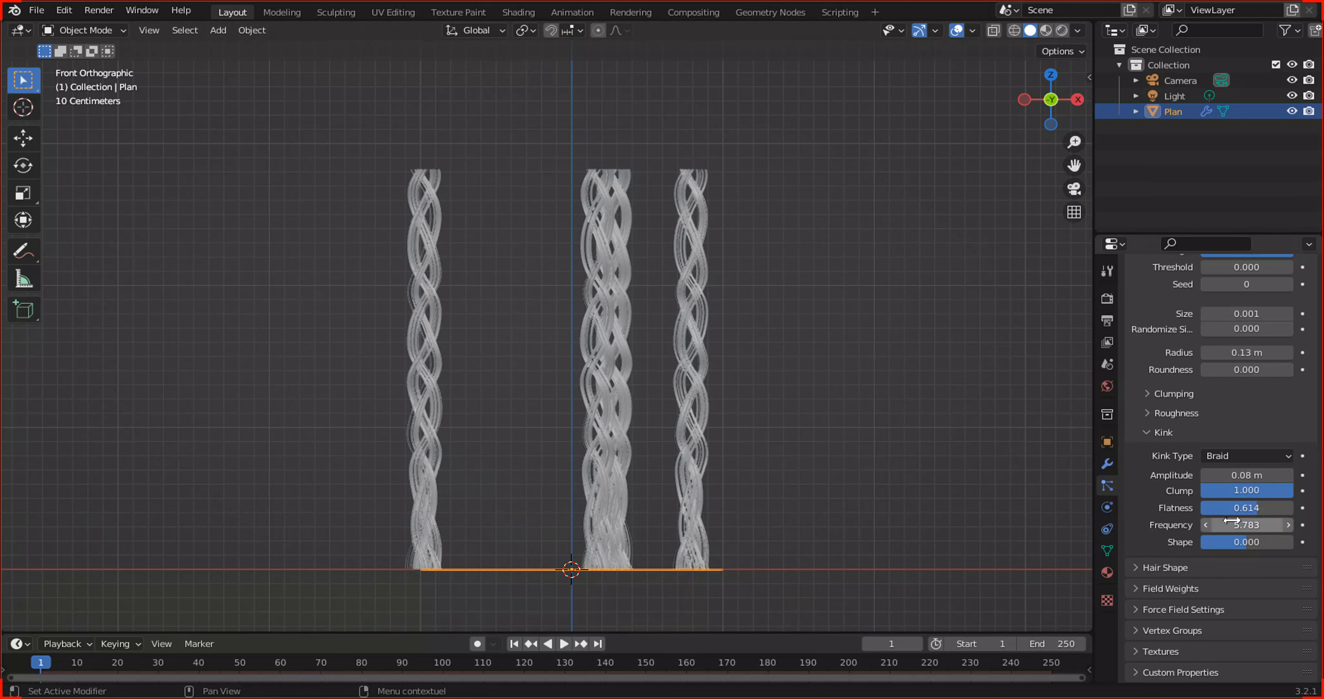
pyautogui.moveTo(1222, 525); pyautogui.dragTo(1292, 541)
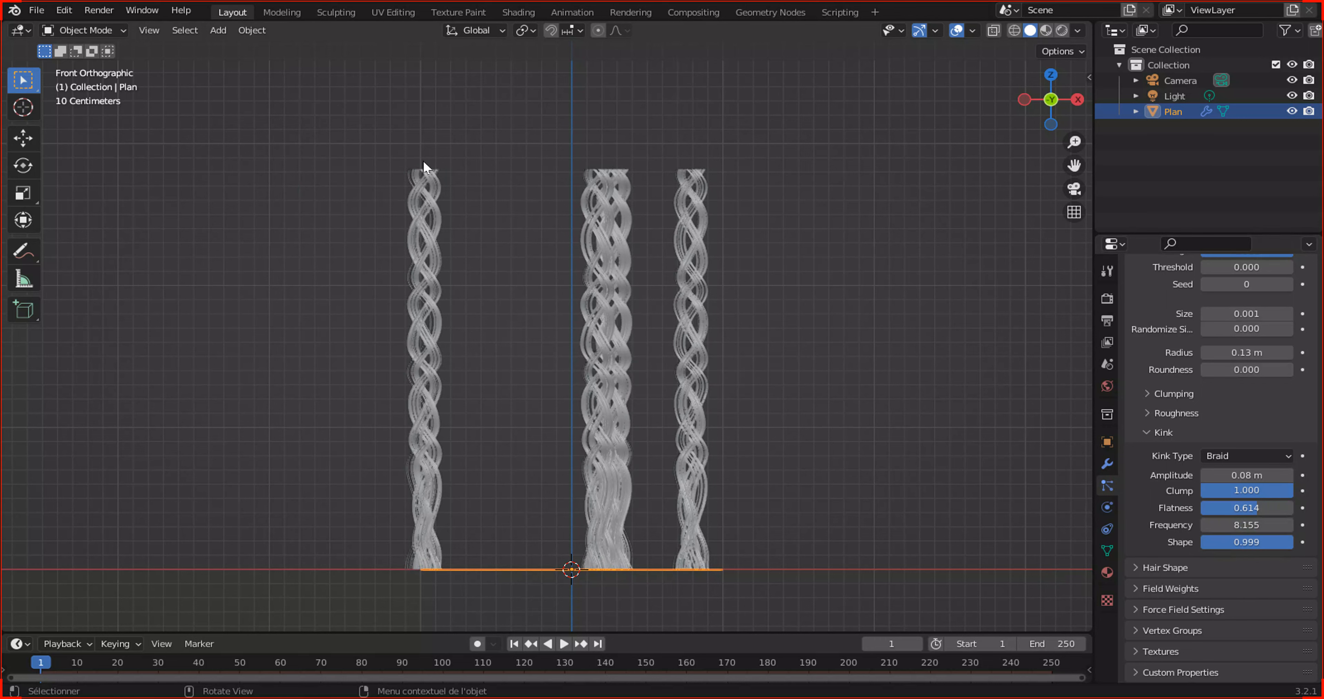
pyautogui.moveTo(1273, 543)
pyautogui.mouseDown()
pyautogui.moveTo(1203, 541)
pyautogui.moveTo(1293, 542)
pyautogui.mouseUp()
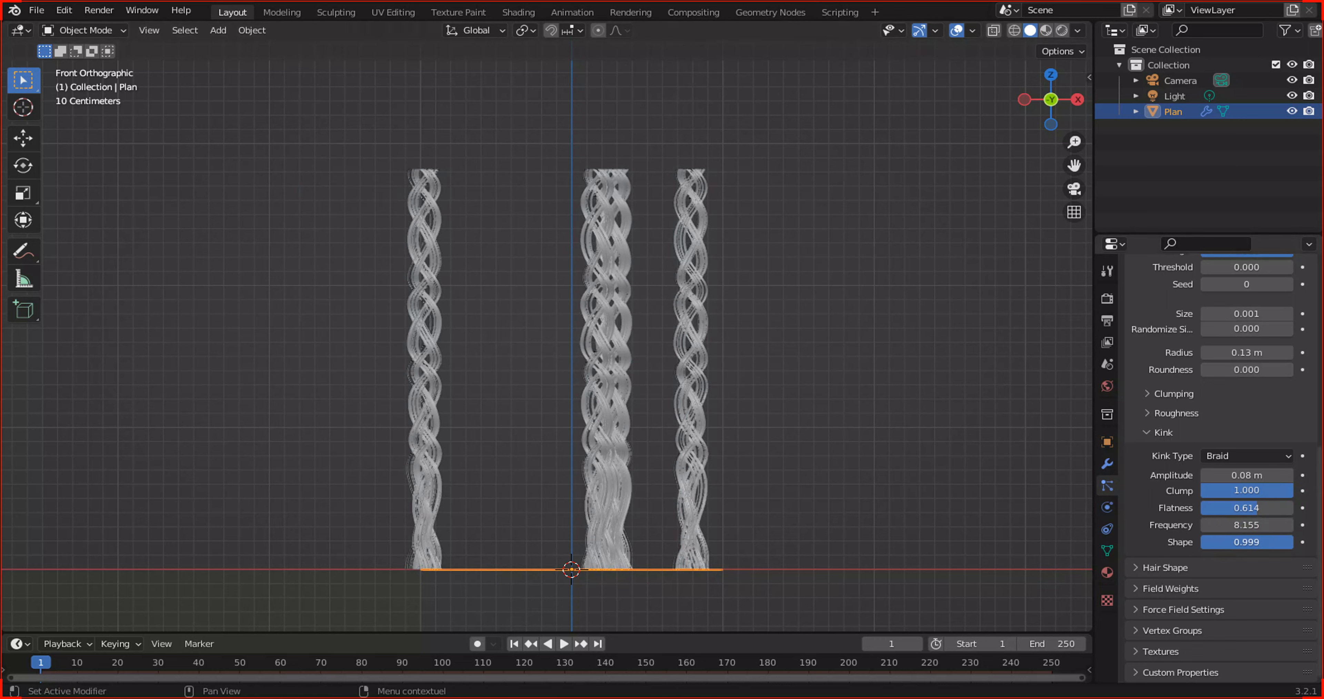
# Try an endpoint roughness of 0.562 with a roughness shape of 10 on the braided children.
pyautogui.click(1178, 413)
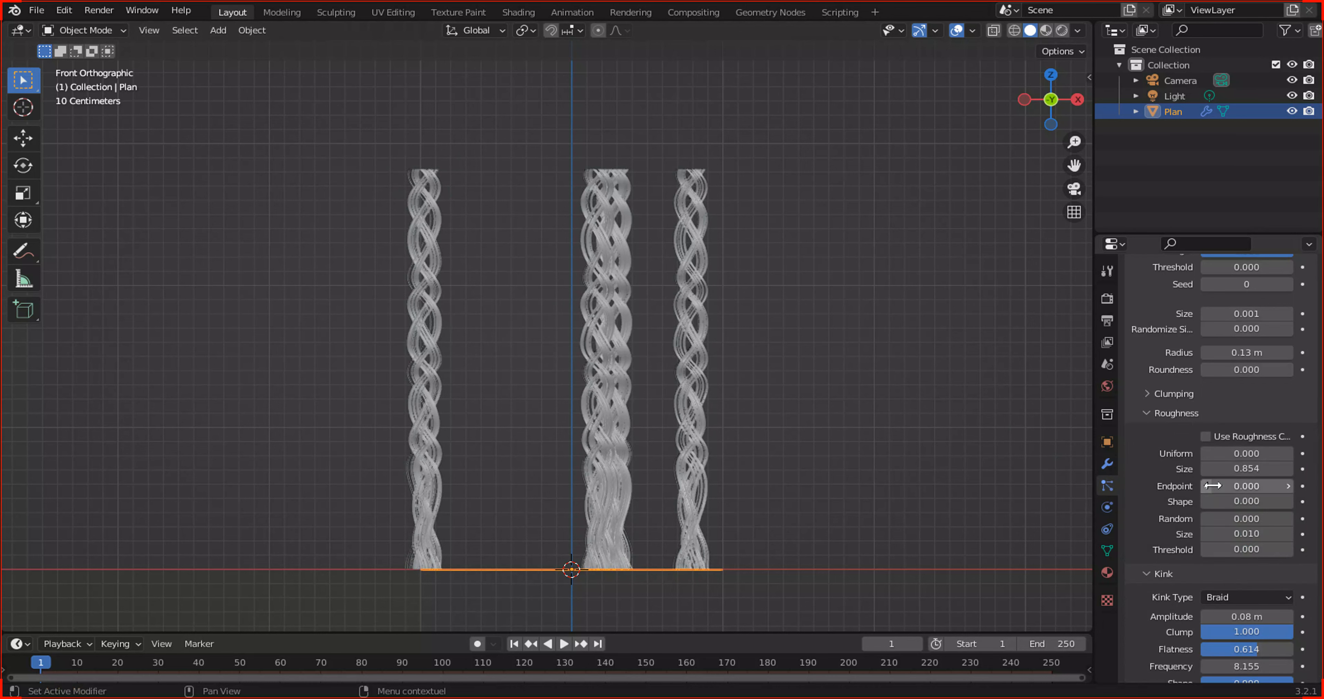
pyautogui.moveTo(1221, 486)
pyautogui.mouseDown()
pyautogui.moveTo(1250, 486)
pyautogui.moveTo(1225, 502)
pyautogui.moveTo(1236, 486)
pyautogui.moveTo(1272, 486)
pyautogui.moveTo(1246, 485)
pyautogui.mouseUp()
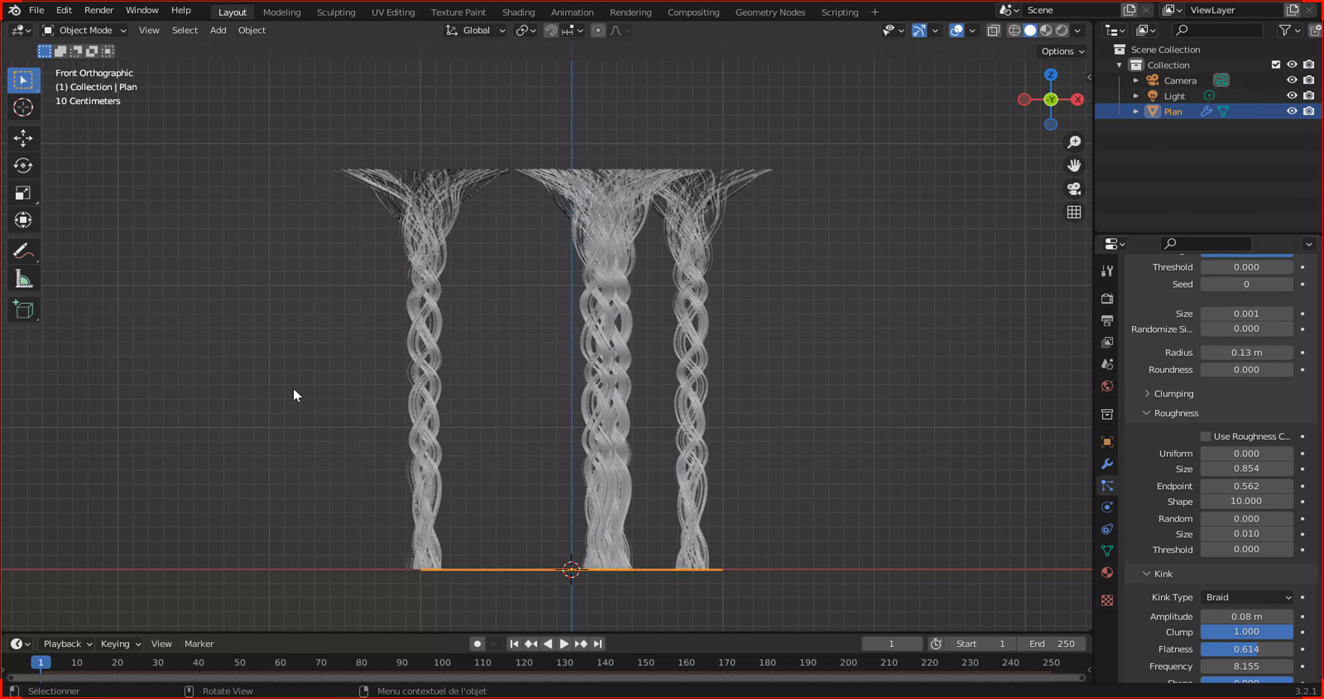
pyautogui.moveTo(392, 320); pyautogui.dragTo(426, 303, button='middle')
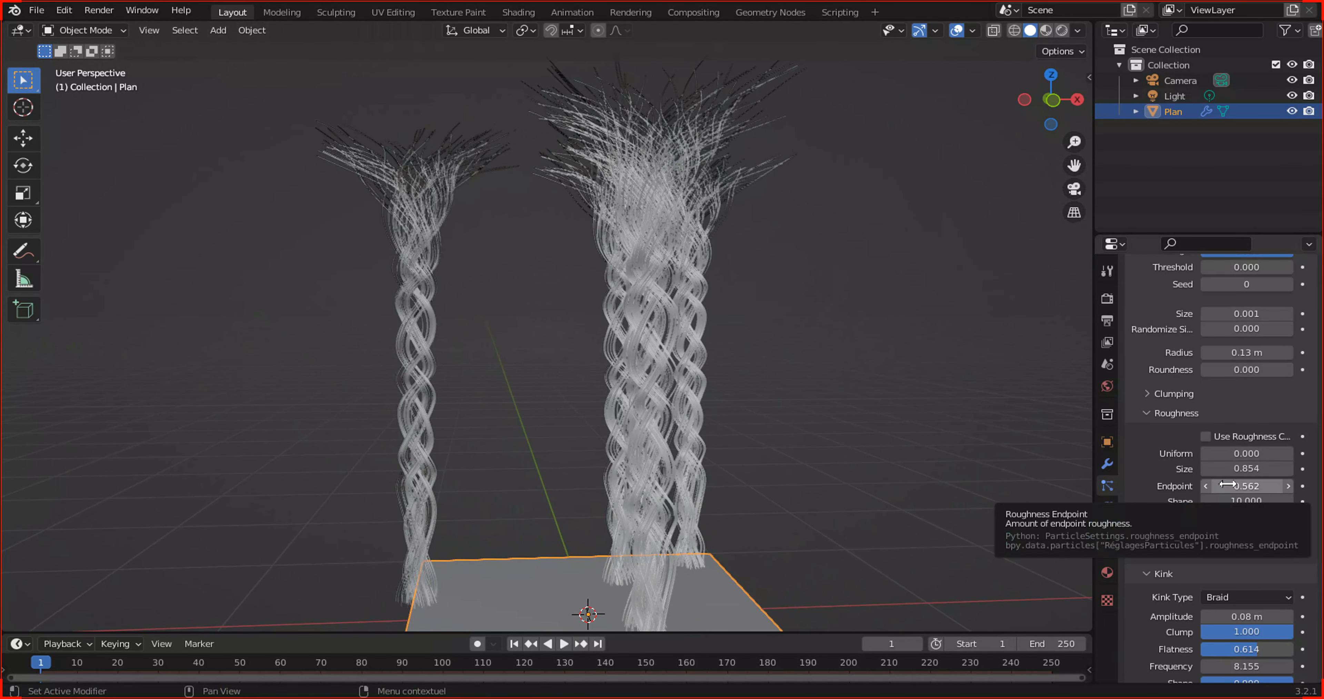
# Reset the children's endpoint roughness and roughness shape to 0, and collapse the roughness settings.
pyautogui.click(1246, 486)
pyautogui.write('0')
pyautogui.press('Return')
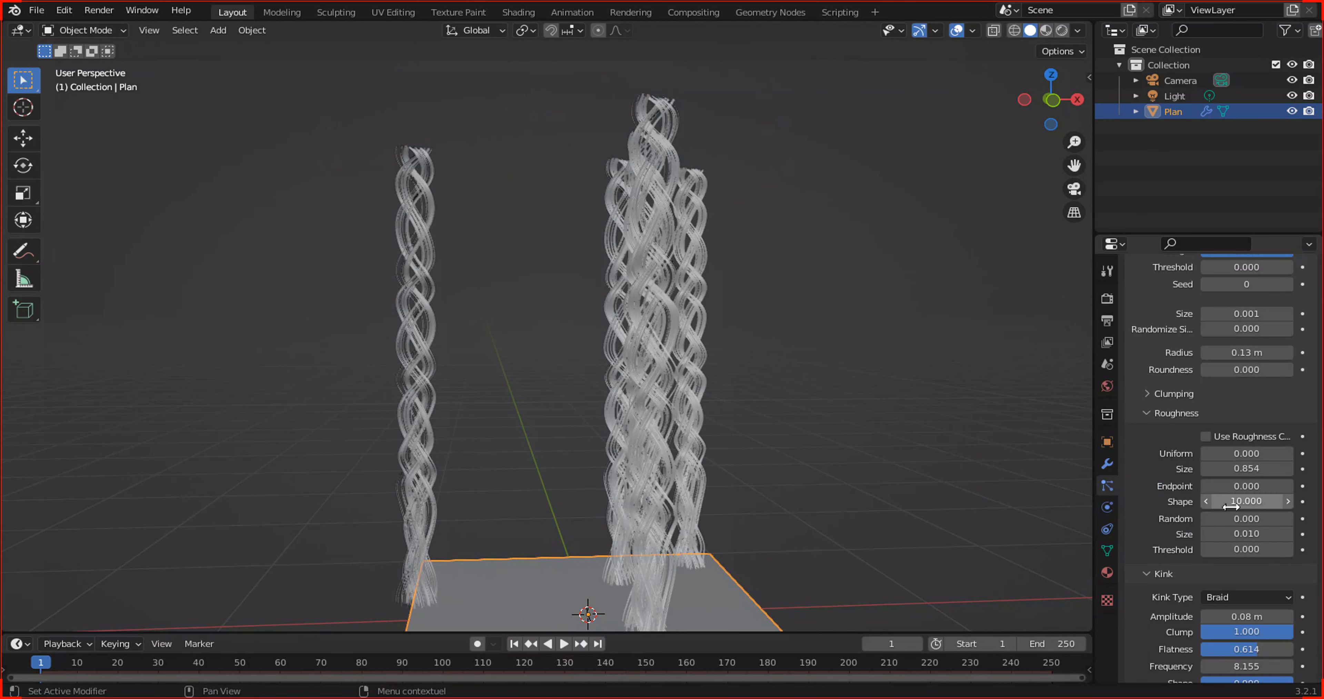
pyautogui.moveTo(1249, 501); pyautogui.dragTo(1144, 501)
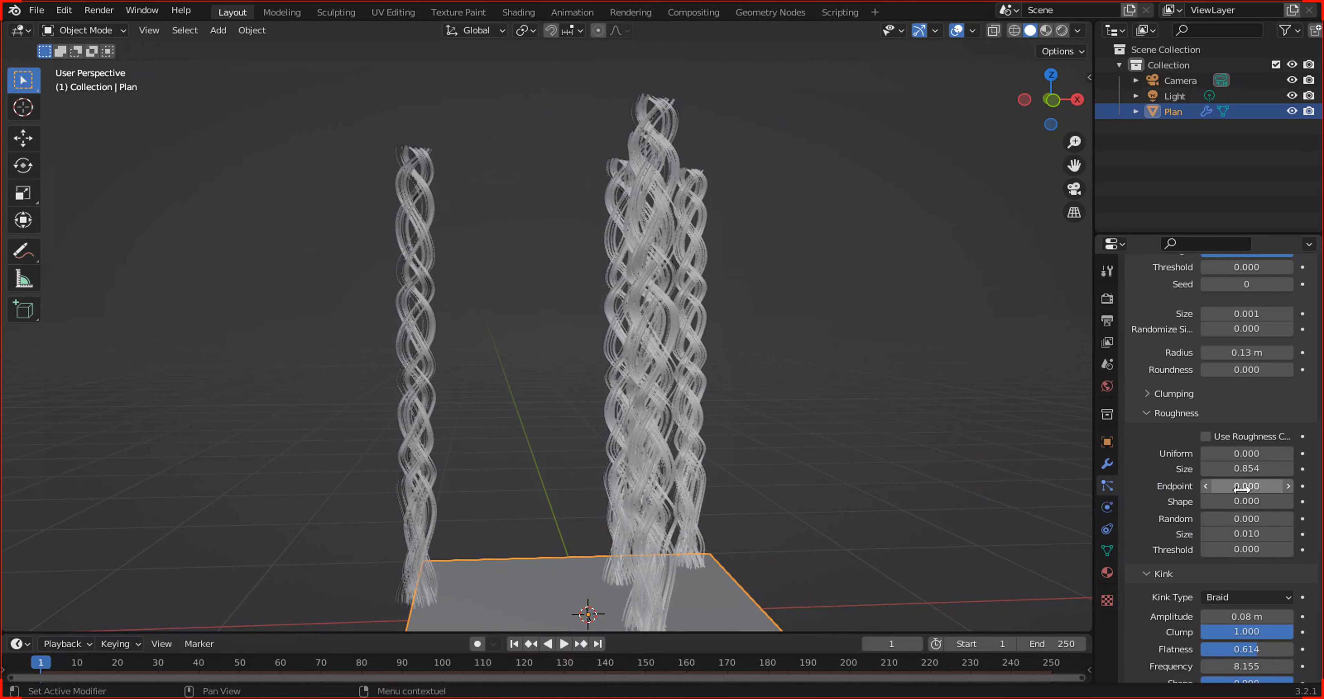
pyautogui.click(1147, 416)
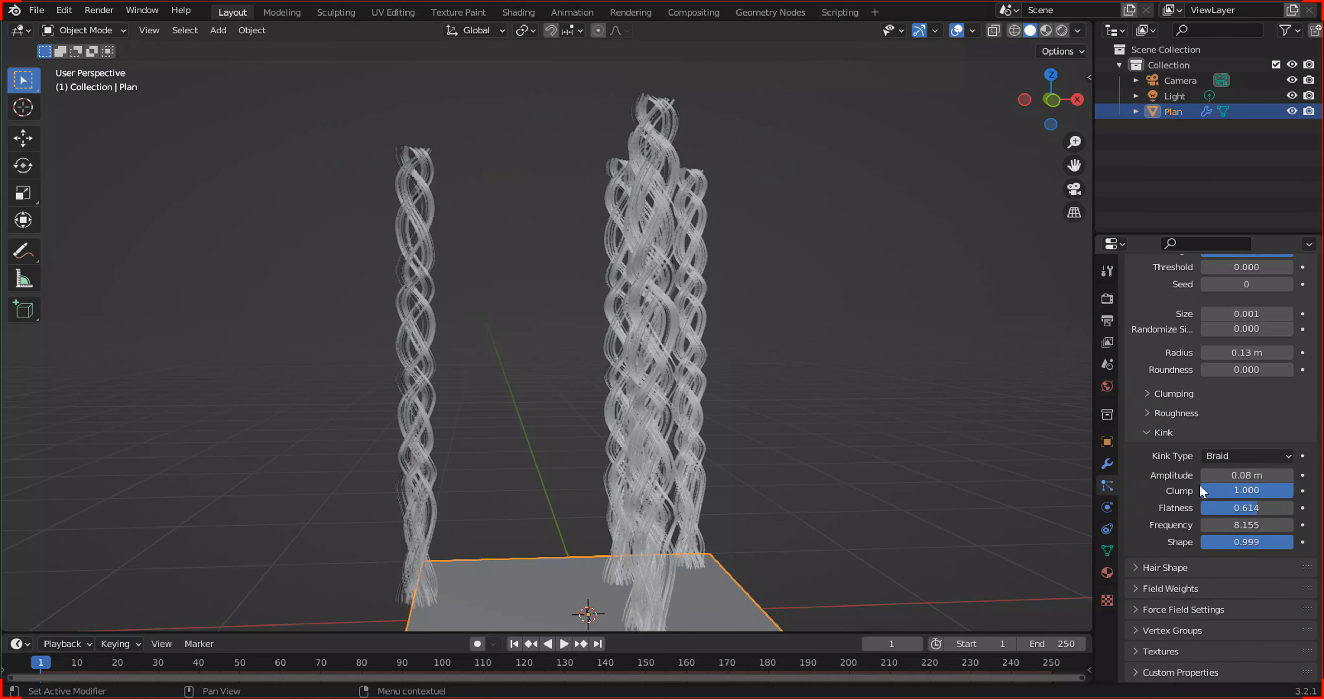
# Change the children's kink type to Spiral while viewing the strands from the front.
pyautogui.click(1054, 91)
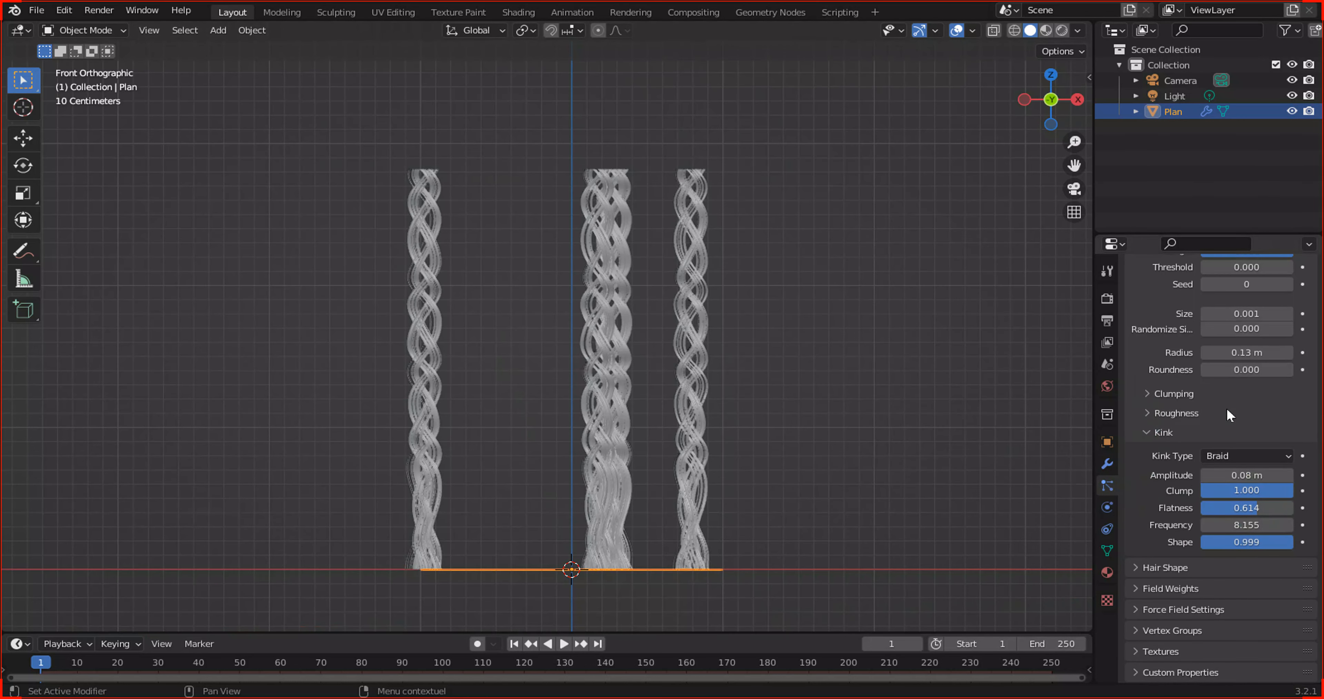
pyautogui.click(1229, 454)
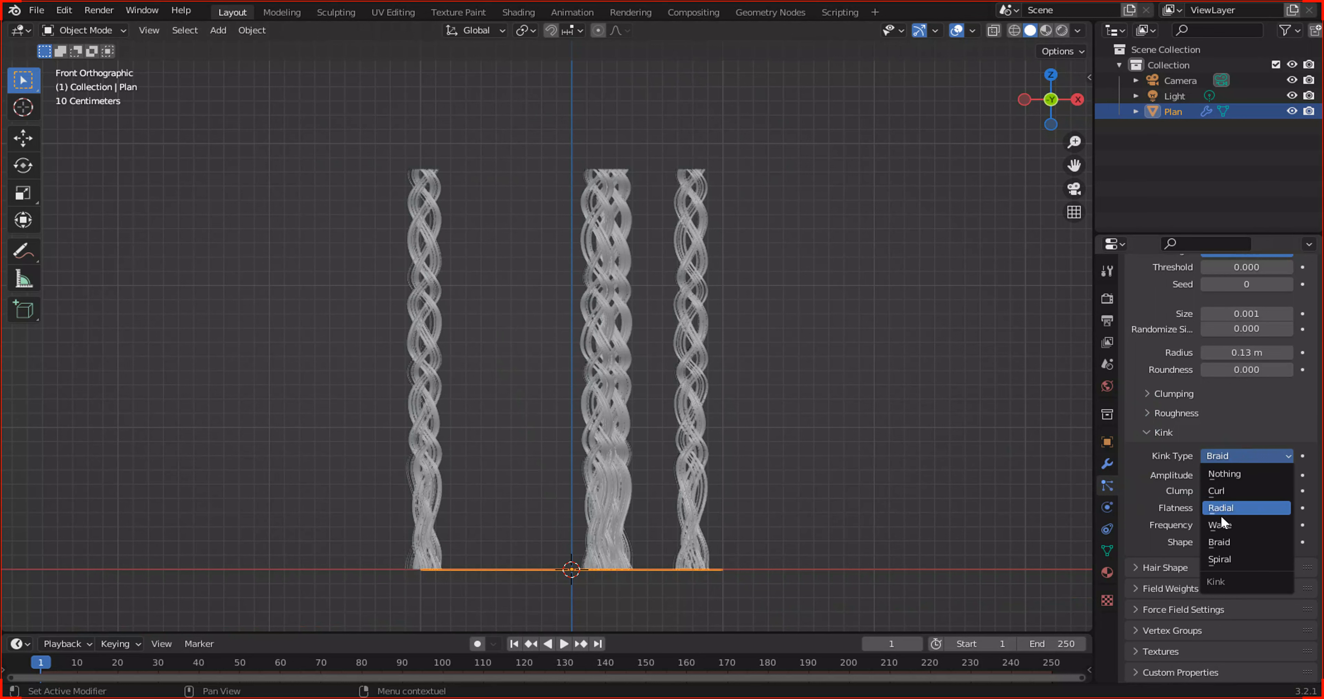
pyautogui.click(1235, 559)
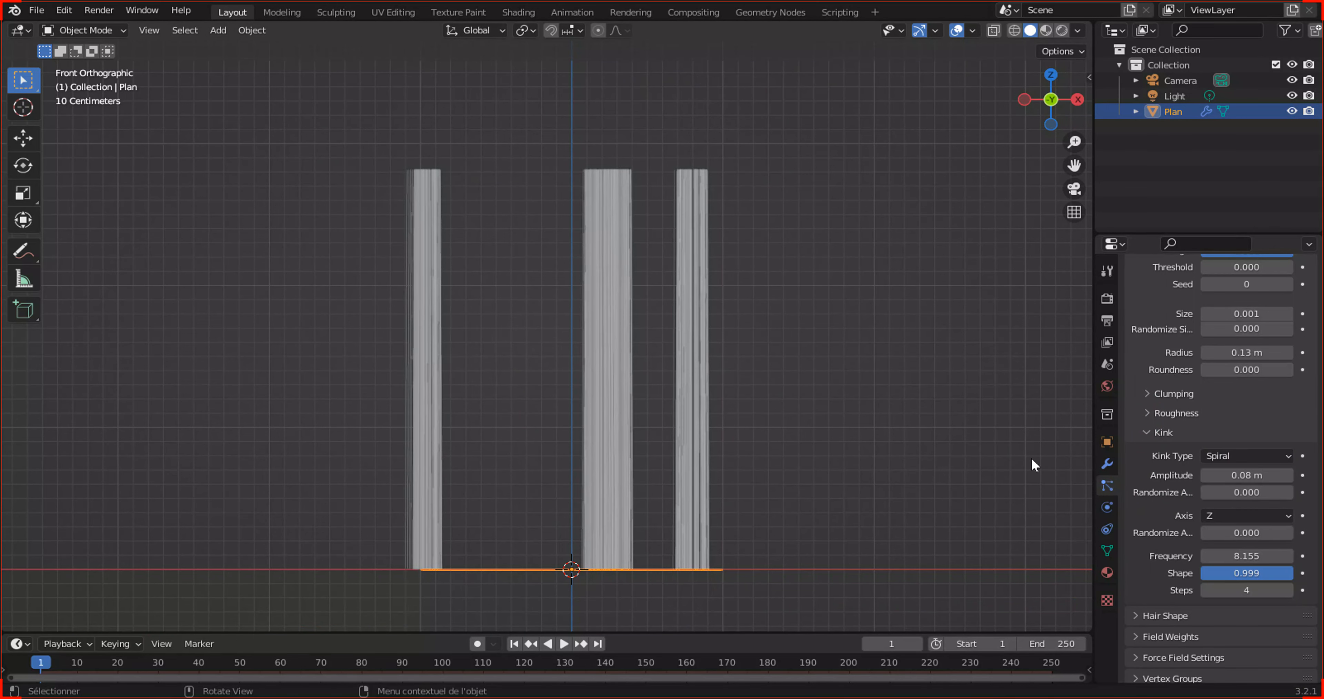
pyautogui.scroll(10, 1150, 427)
pyautogui.click(1148, 397)
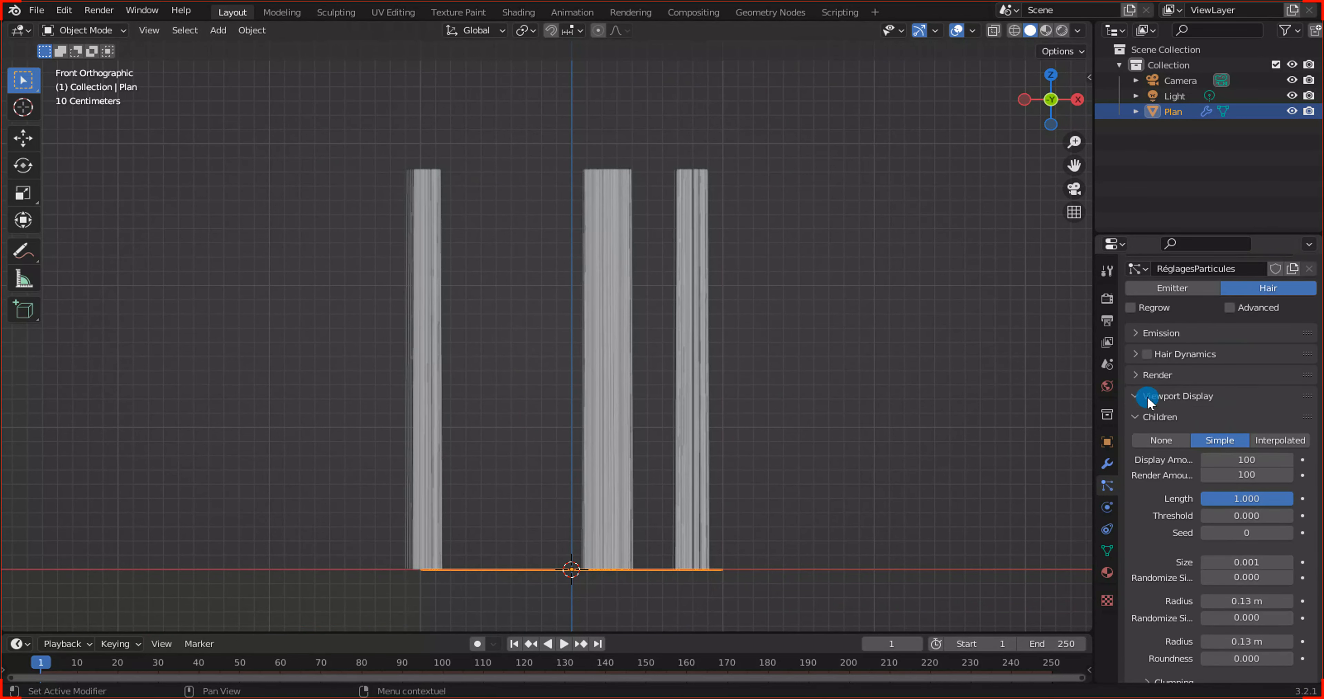
pyautogui.click(1178, 394)
pyautogui.scroll(-6, 1162, 447)
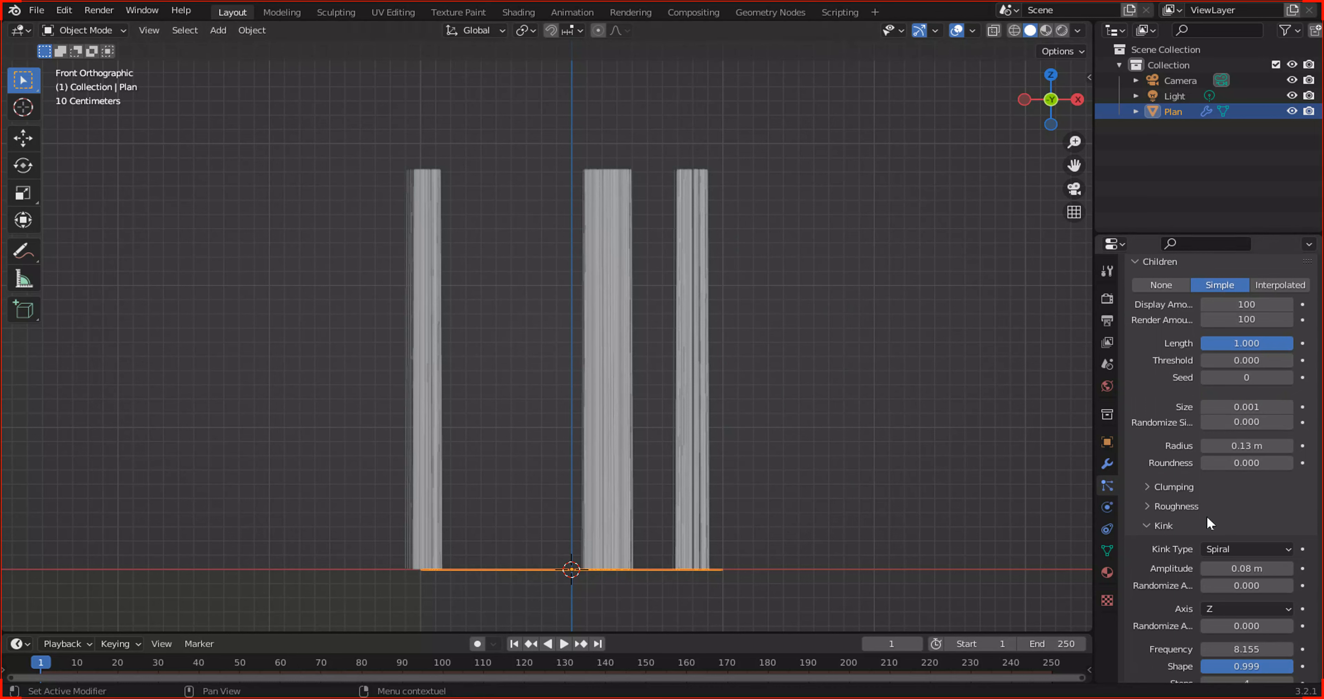
# Set the spiral kink's steps to 100 and its amplitude to -2.16 m.
pyautogui.scroll(-5, 1207, 514)
pyautogui.moveTo(1248, 427)
pyautogui.mouseDown()
pyautogui.moveTo(1227, 427)
pyautogui.moveTo(1254, 426)
pyautogui.mouseUp()
pyautogui.moveTo(1223, 542); pyautogui.dragTo(1275, 542)
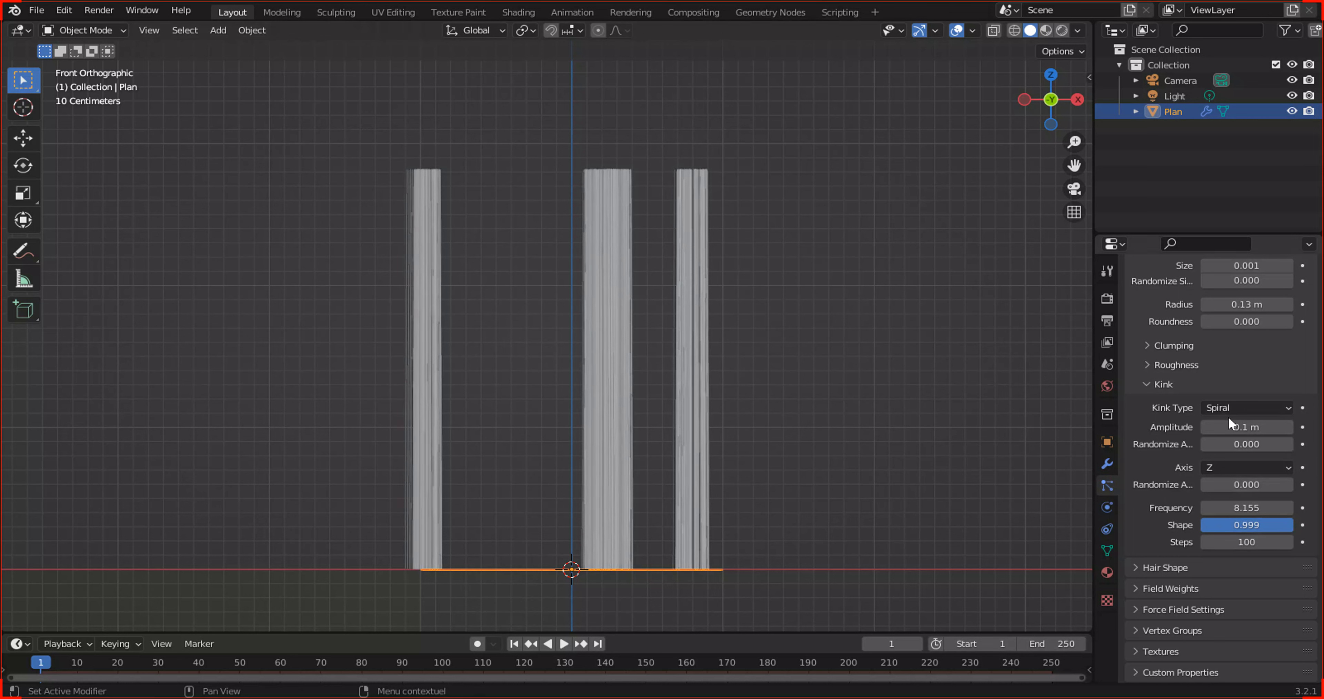
pyautogui.moveTo(1229, 419); pyautogui.dragTo(1162, 420)
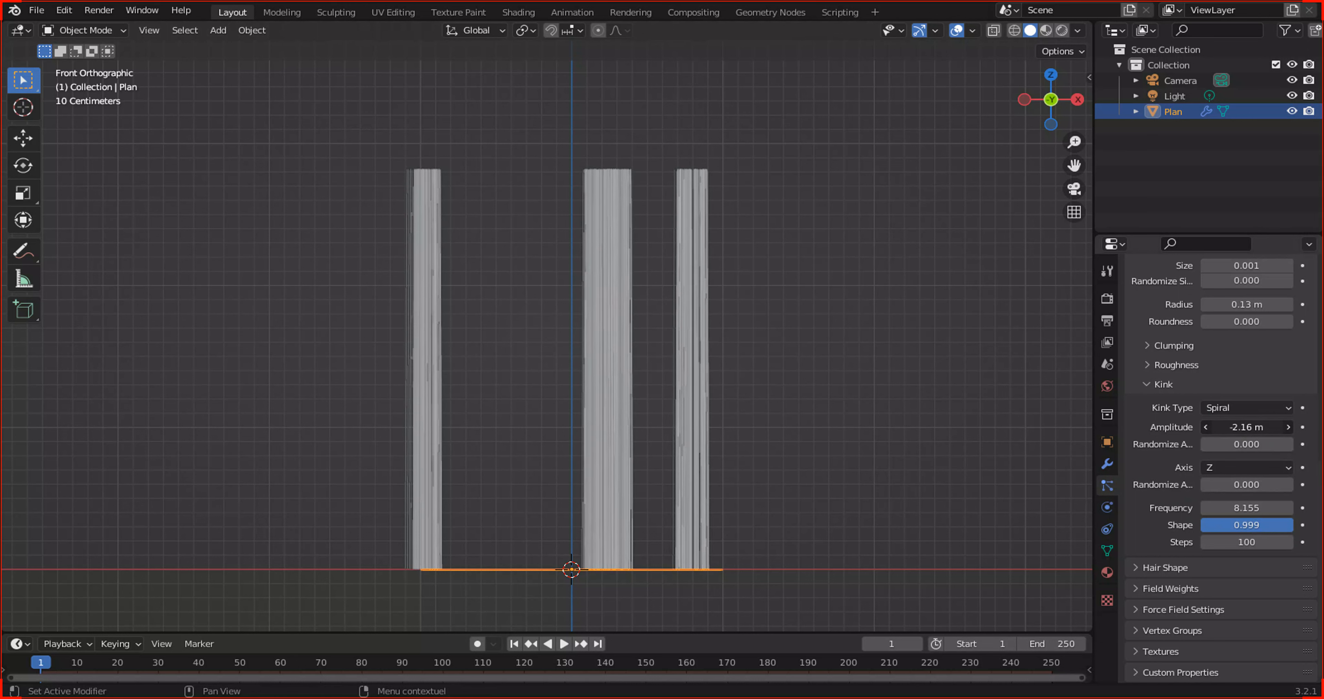
# Change the spiral kink's axis to X.
pyautogui.click(1242, 466)
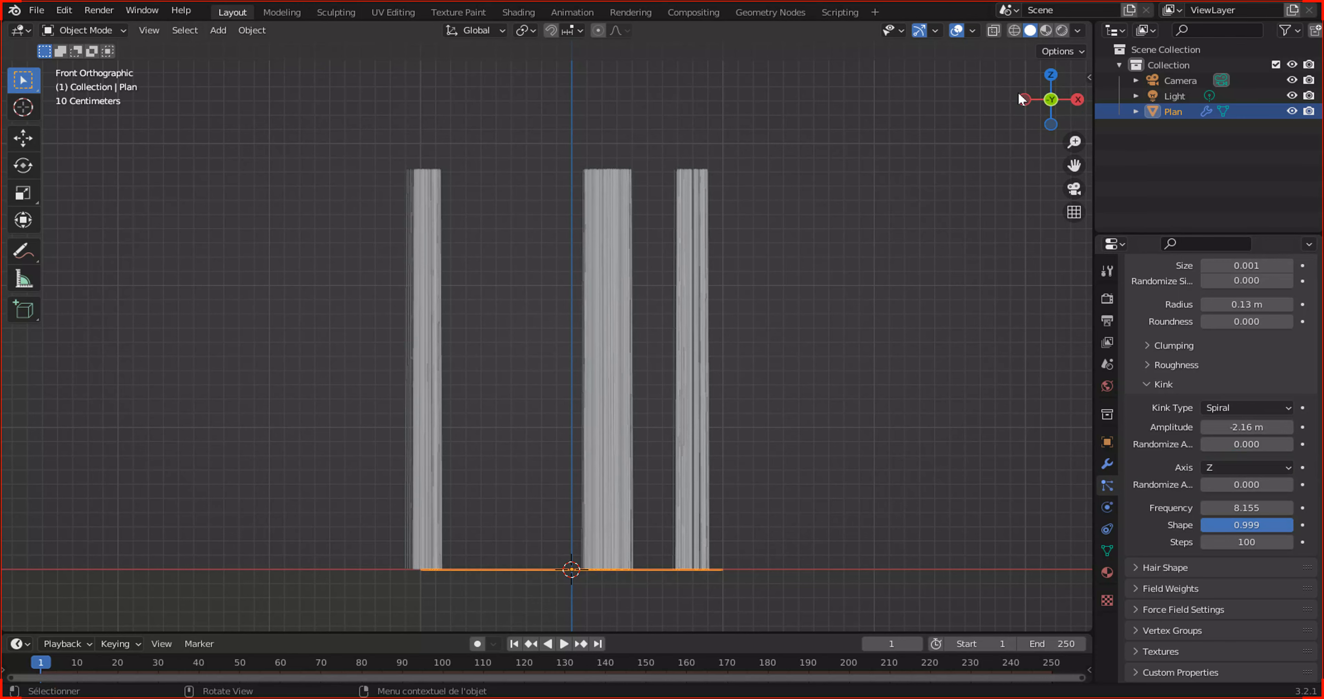
pyautogui.click(1244, 466)
pyautogui.click(1247, 484)
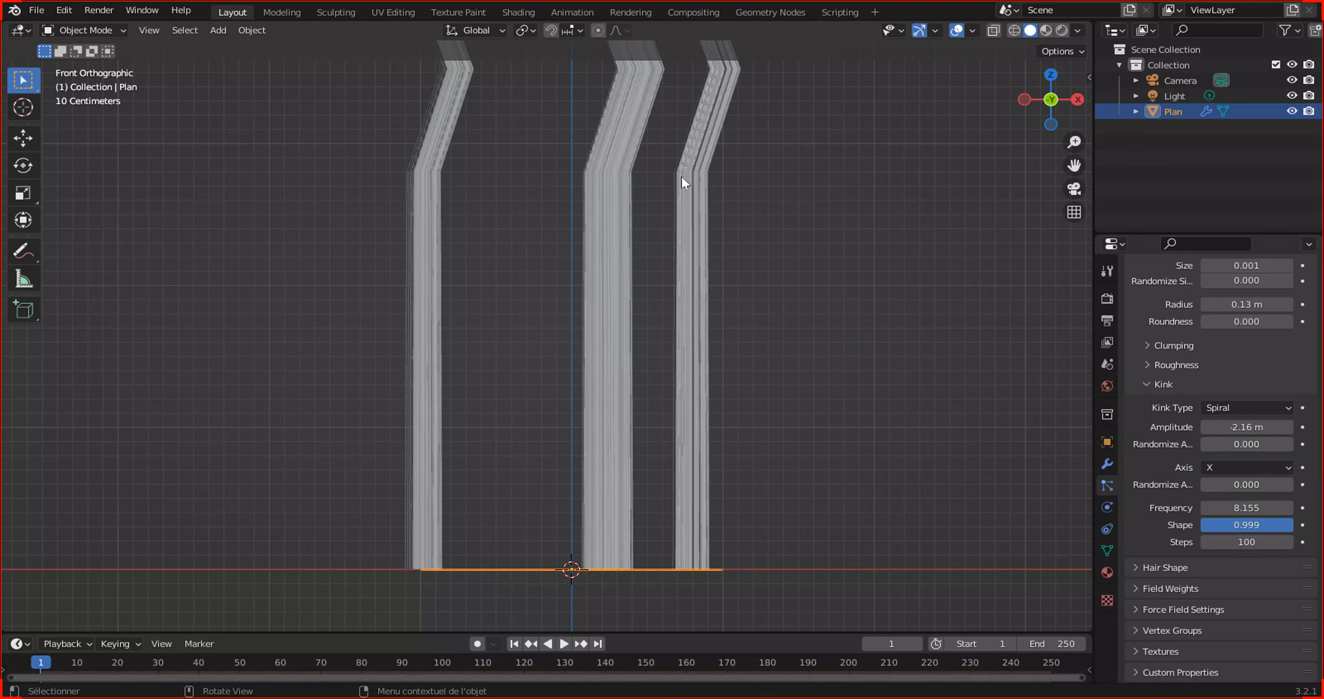
pyautogui.scroll(-8, 595, 186)
pyautogui.scroll(3, 596, 188)
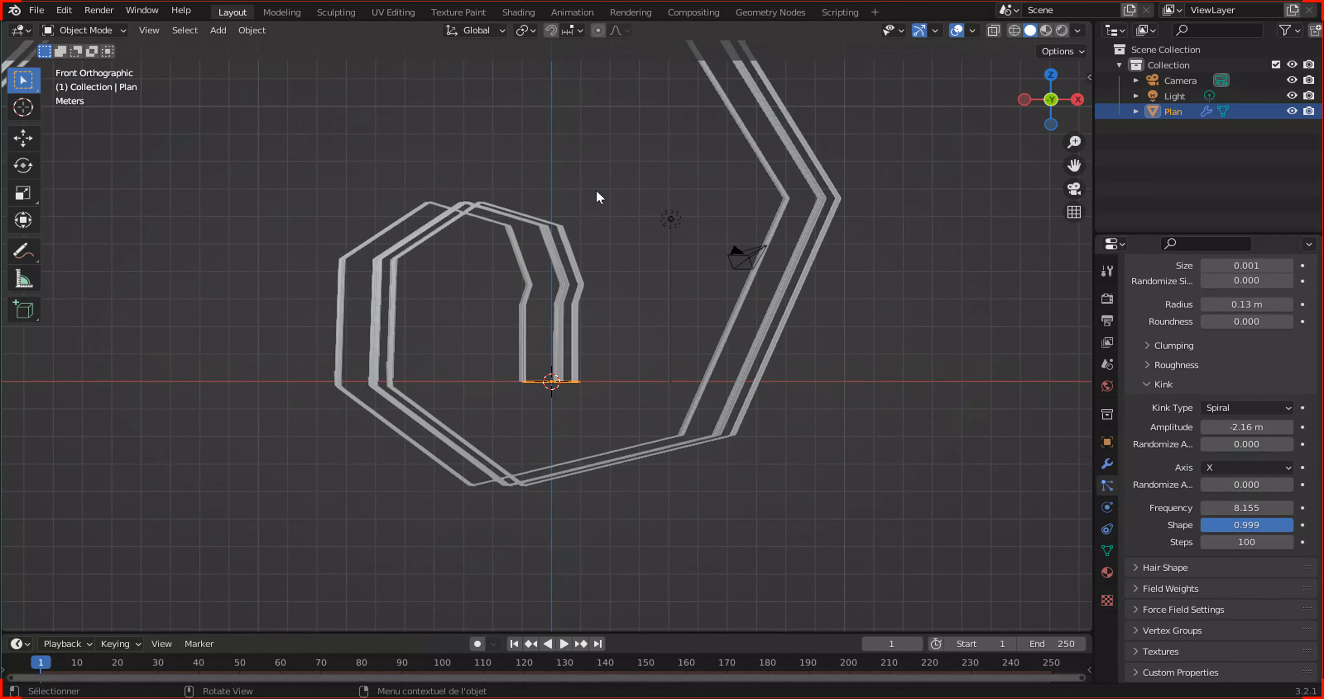
pyautogui.scroll(2, 595, 188)
# Set the spiral kink's amplitude to 0.01 m.
pyautogui.moveTo(1247, 427); pyautogui.dragTo(1305, 429)
pyautogui.click(1299, 424)
pyautogui.click(1299, 427)
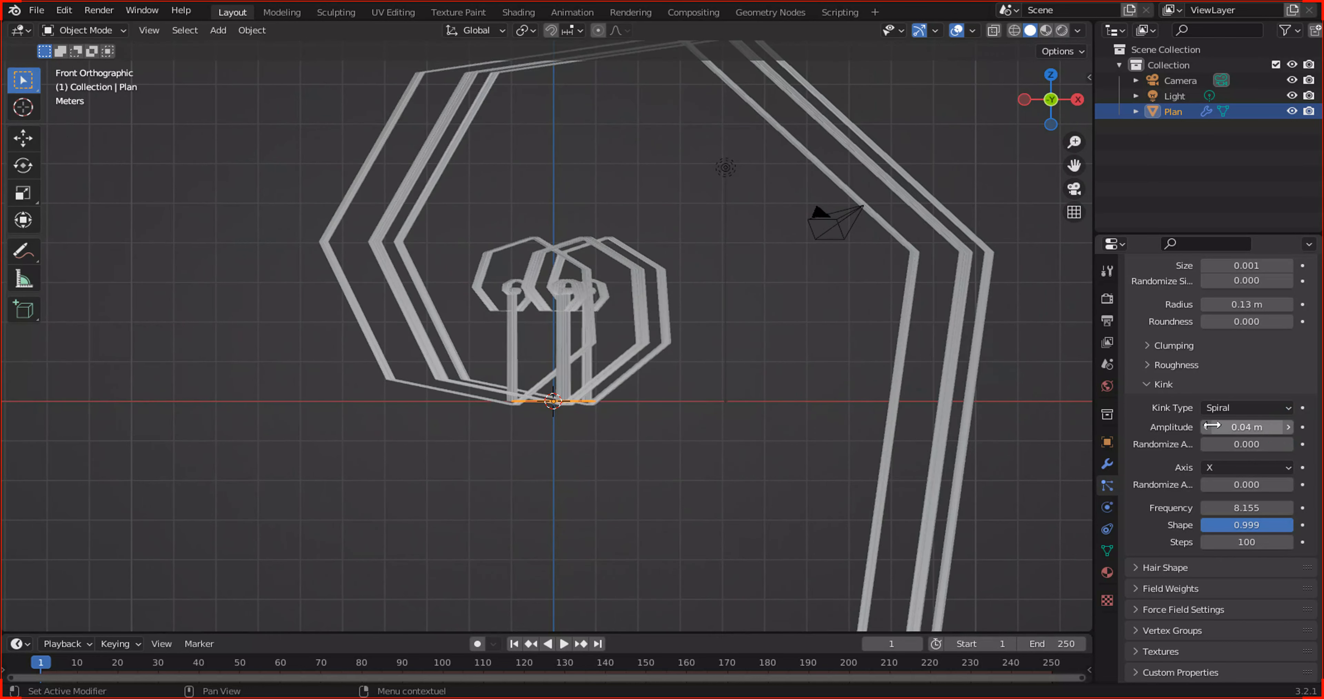
pyautogui.click(1208, 426)
pyautogui.click(1209, 426)
pyautogui.click(1209, 426)
pyautogui.click(1209, 426)
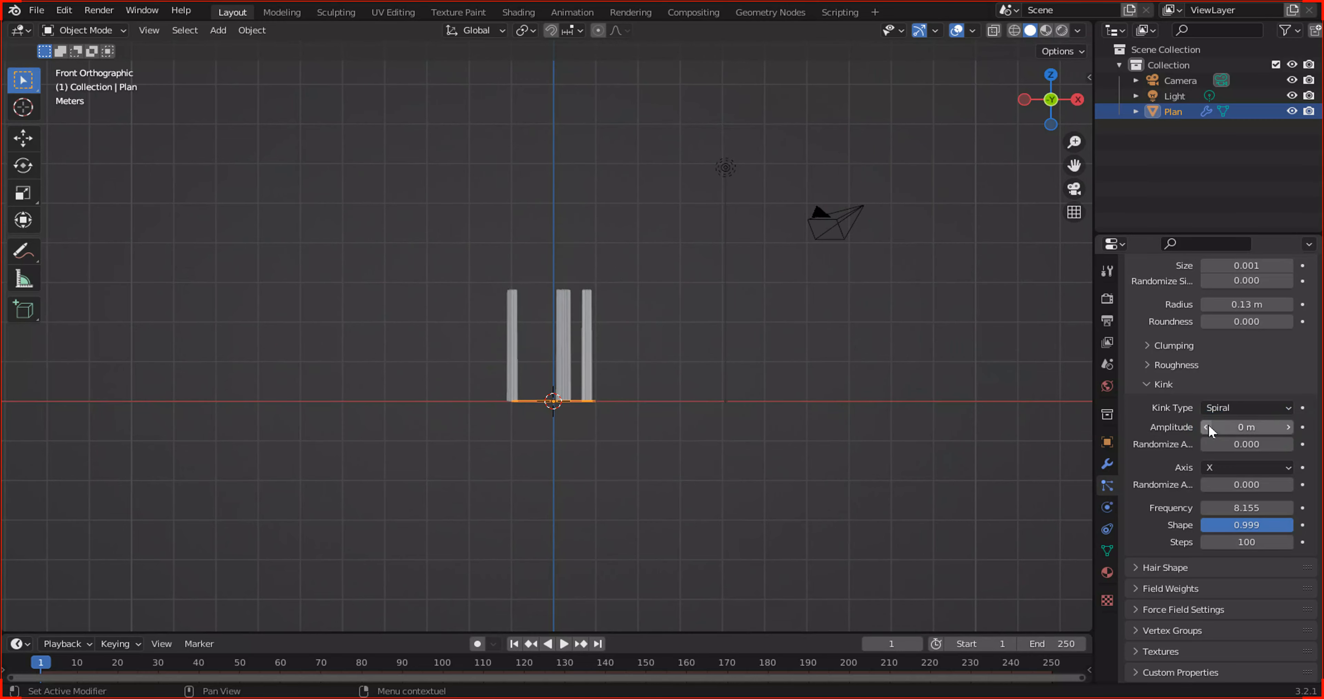
pyautogui.click(1288, 427)
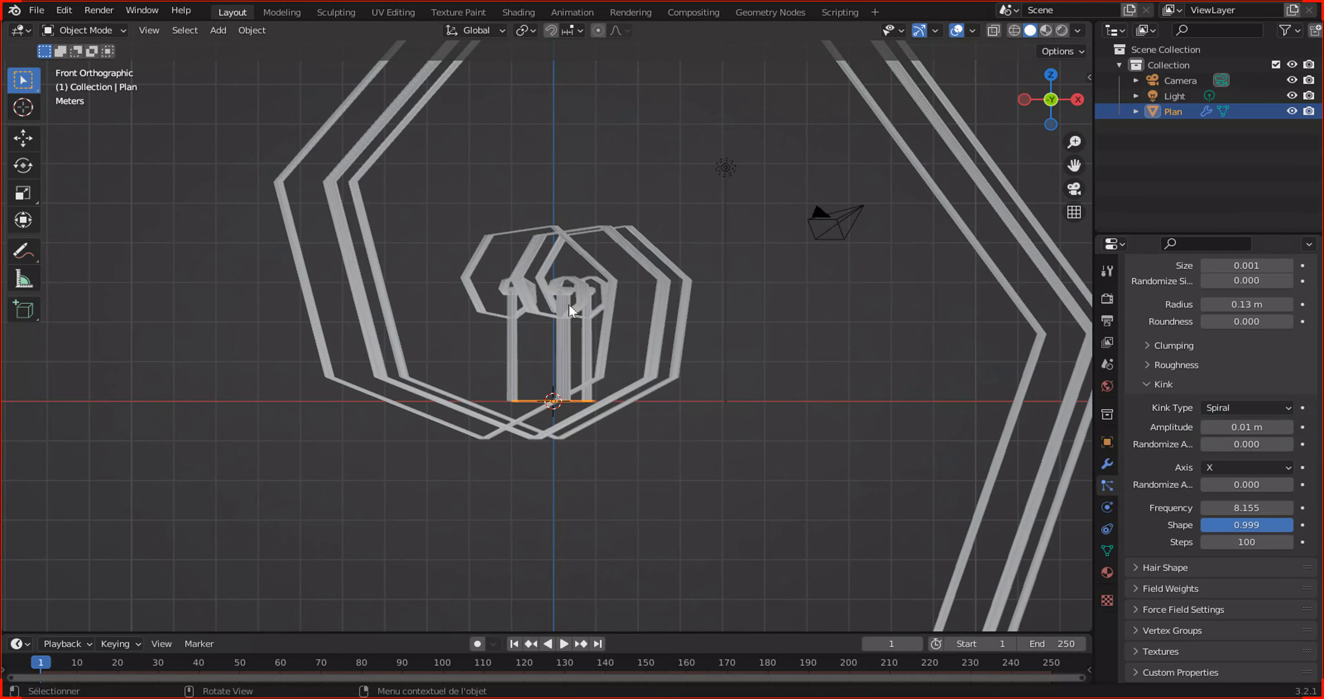
# Set the spiral kink's amplitude randomization to 0.553.
pyautogui.scroll(-4, 589, 293)
pyautogui.scroll(8, 592, 294)
pyautogui.moveTo(594, 291); pyautogui.dragTo(652, 303, button='middle')
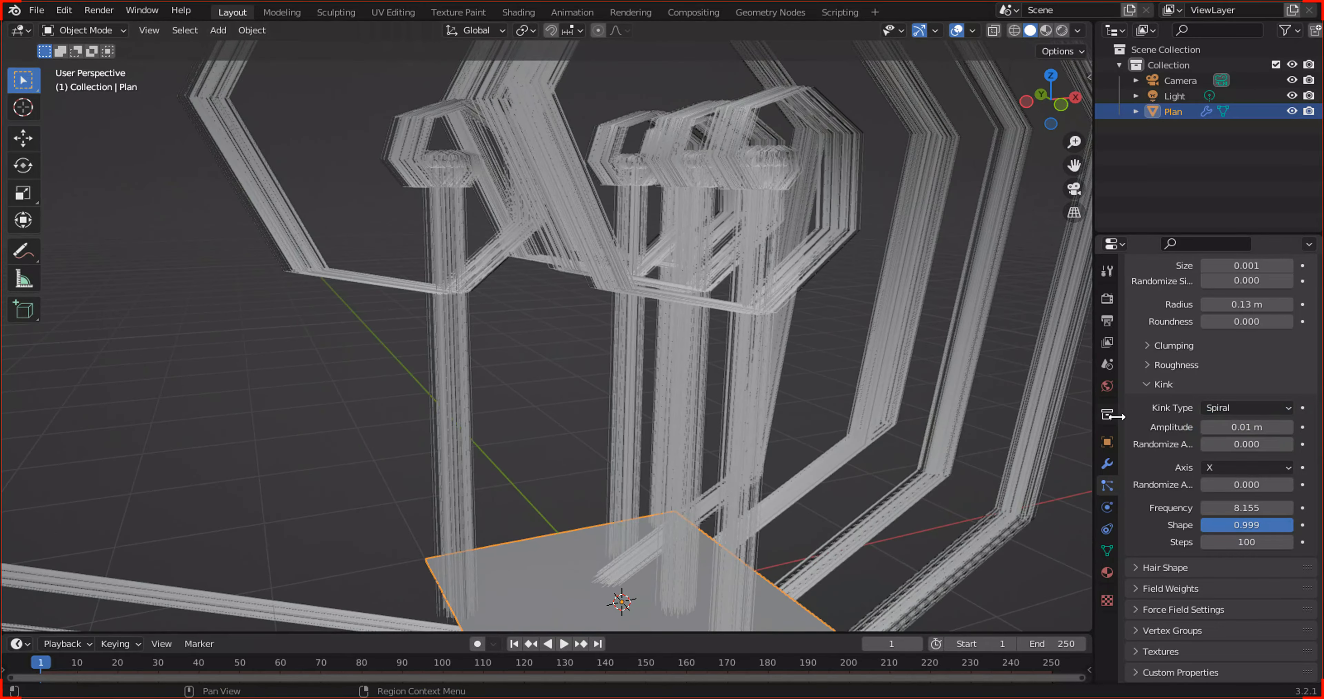
pyautogui.moveTo(1234, 444); pyautogui.dragTo(1206, 444)
pyautogui.moveTo(661, 274); pyautogui.dragTo(546, 227, button='middle')
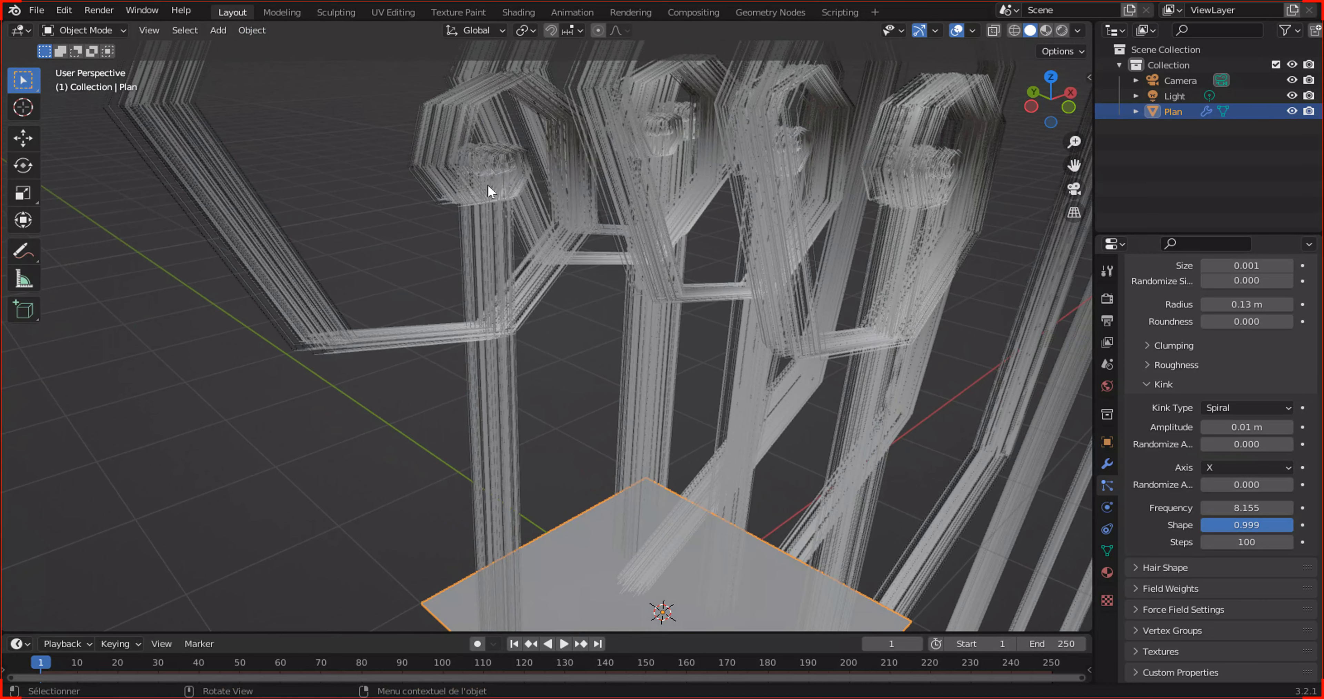
pyautogui.scroll(-5, 488, 185)
pyautogui.scroll(6, 649, 286)
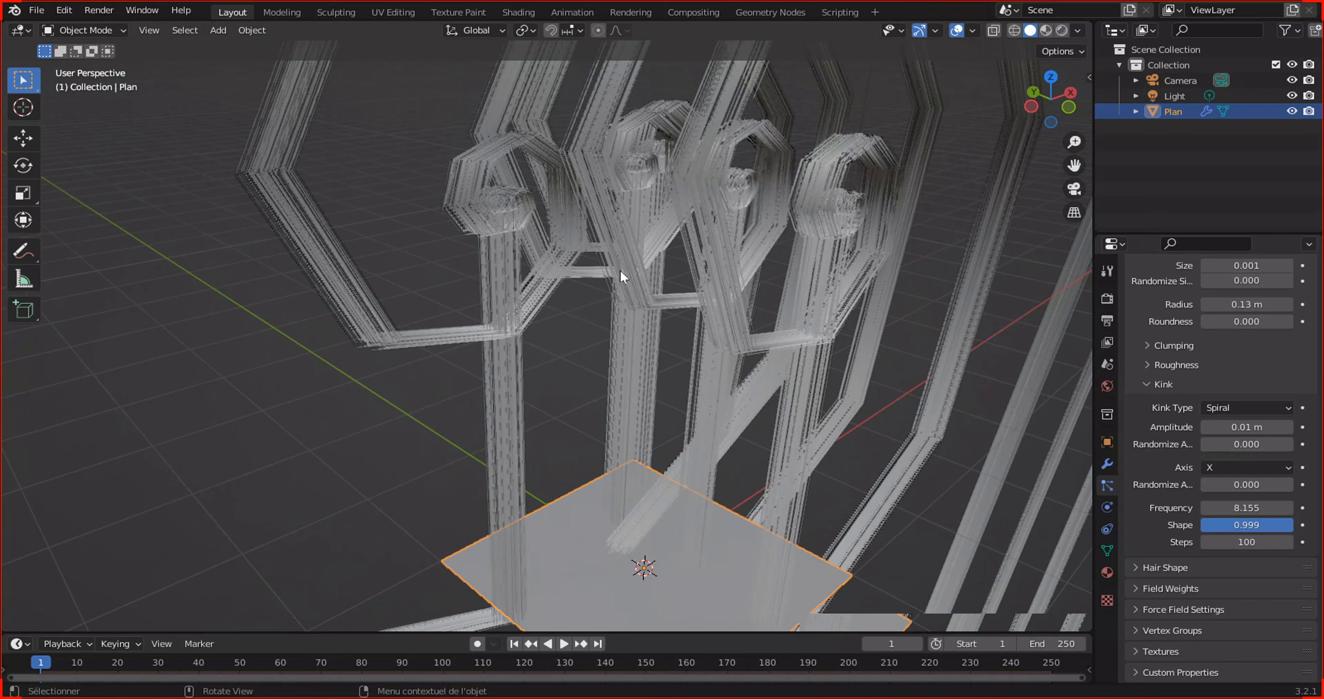
pyautogui.moveTo(1221, 444); pyautogui.dragTo(1273, 444)
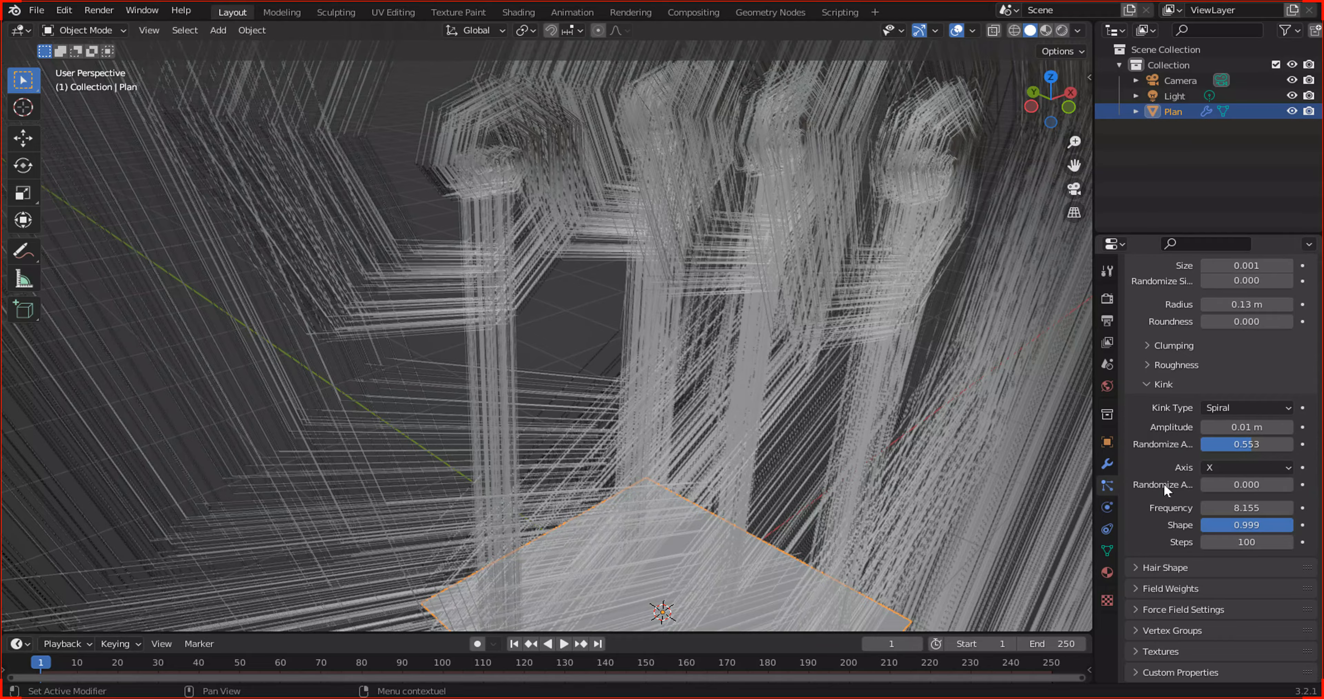
# Set the spiral kink's frequency to 6.840 and its shape to 0.403.
pyautogui.moveTo(1257, 506); pyautogui.dragTo(1203, 524)
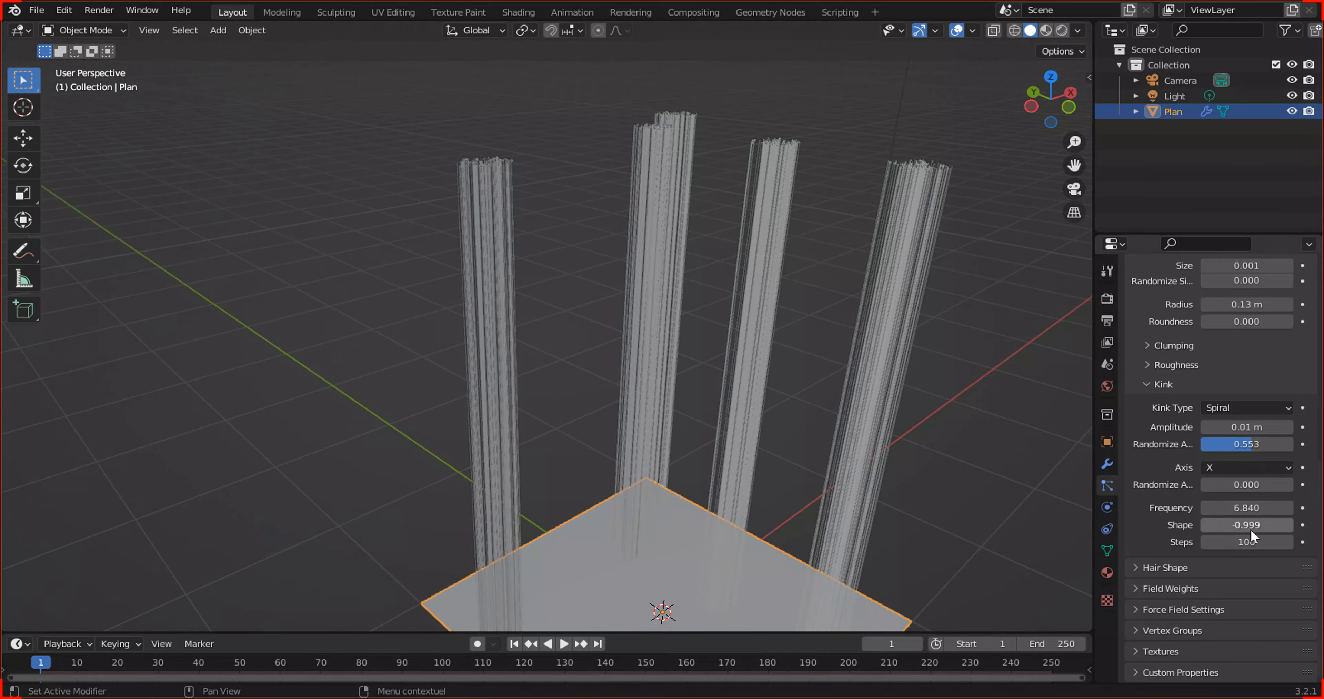
pyautogui.moveTo(1203, 525); pyautogui.dragTo(1257, 521)
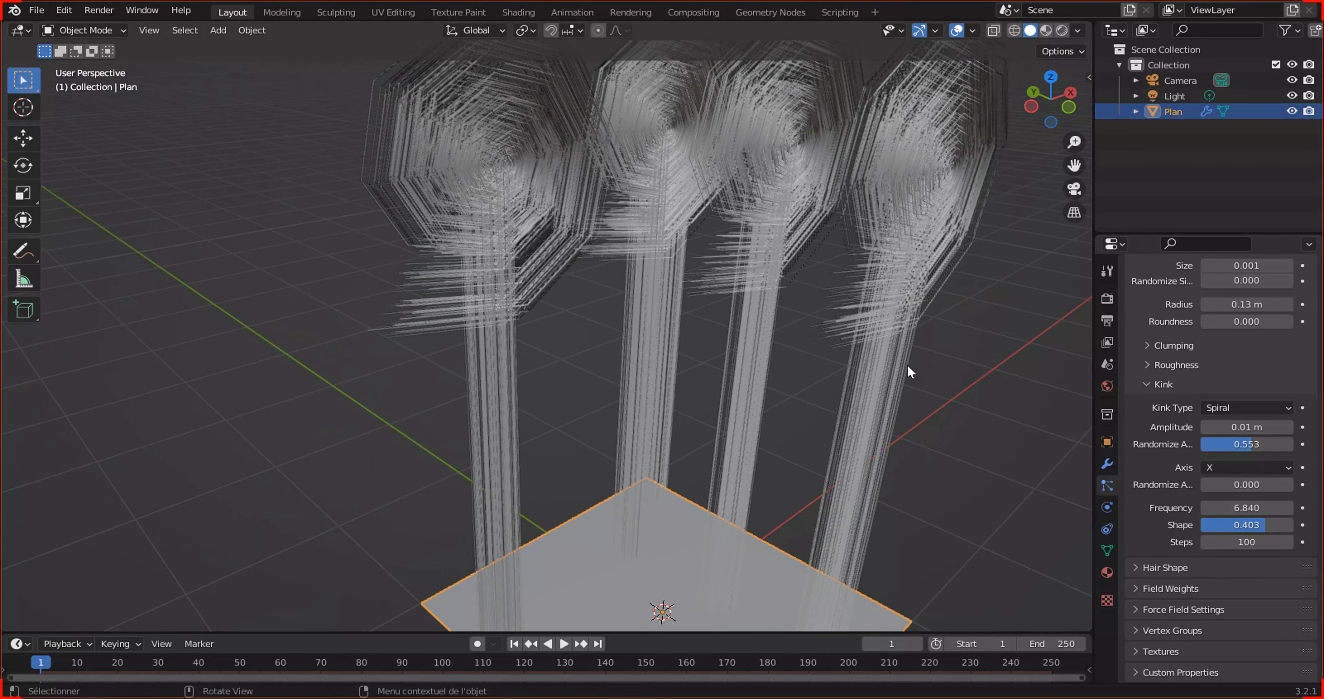
pyautogui.scroll(-6, 1020, 370)
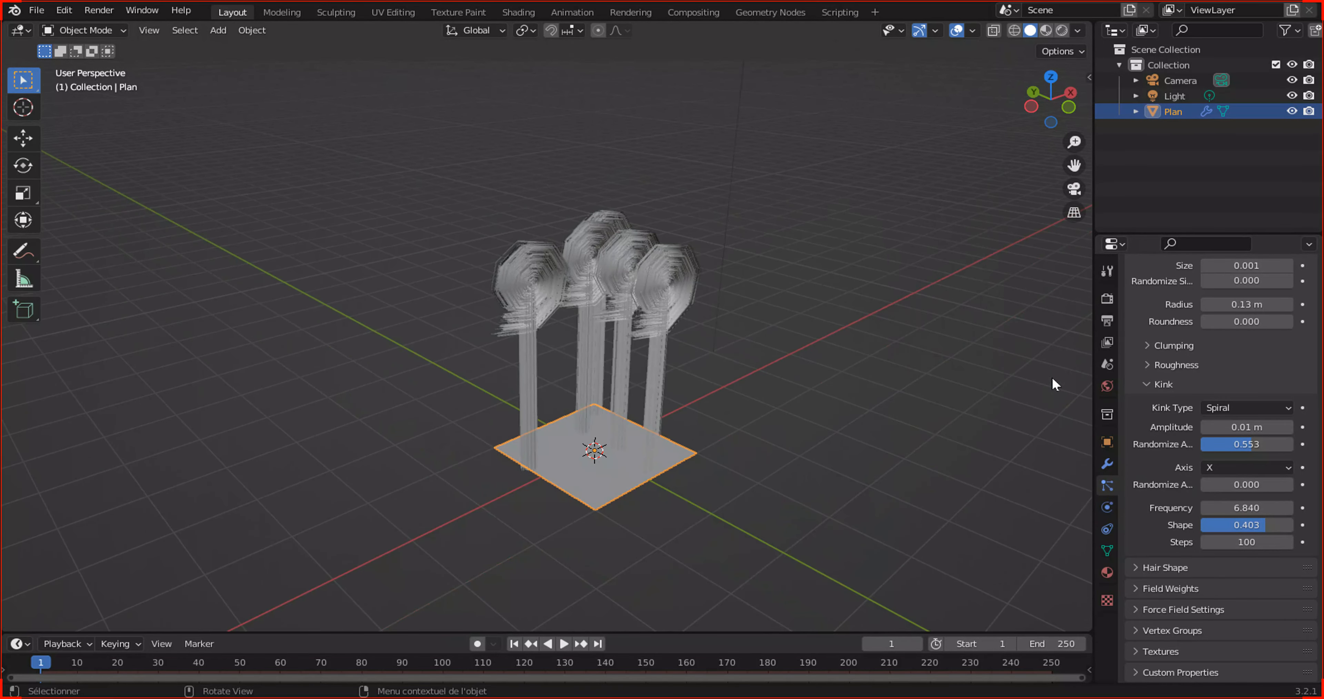
pyautogui.moveTo(1257, 525)
pyautogui.mouseDown()
pyautogui.moveTo(1279, 525)
pyautogui.moveTo(1236, 524)
pyautogui.moveTo(1257, 525)
pyautogui.mouseUp()
pyautogui.moveTo(817, 291); pyautogui.dragTo(736, 272, button='middle')
pyautogui.scroll(3, 735, 266)
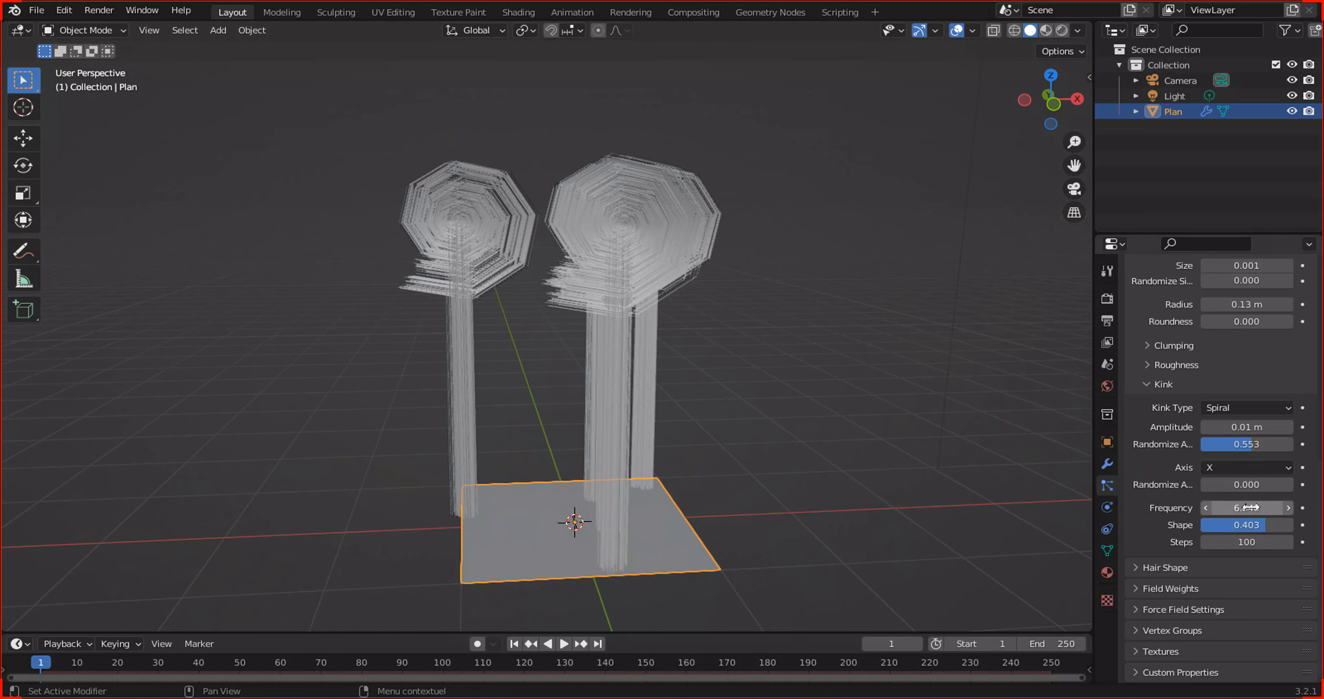
# Set the spiral kink's amplitude randomization to 0, its shape to 0.228 and its steps to 79.
pyautogui.moveTo(1247, 444); pyautogui.dragTo(1203, 443)
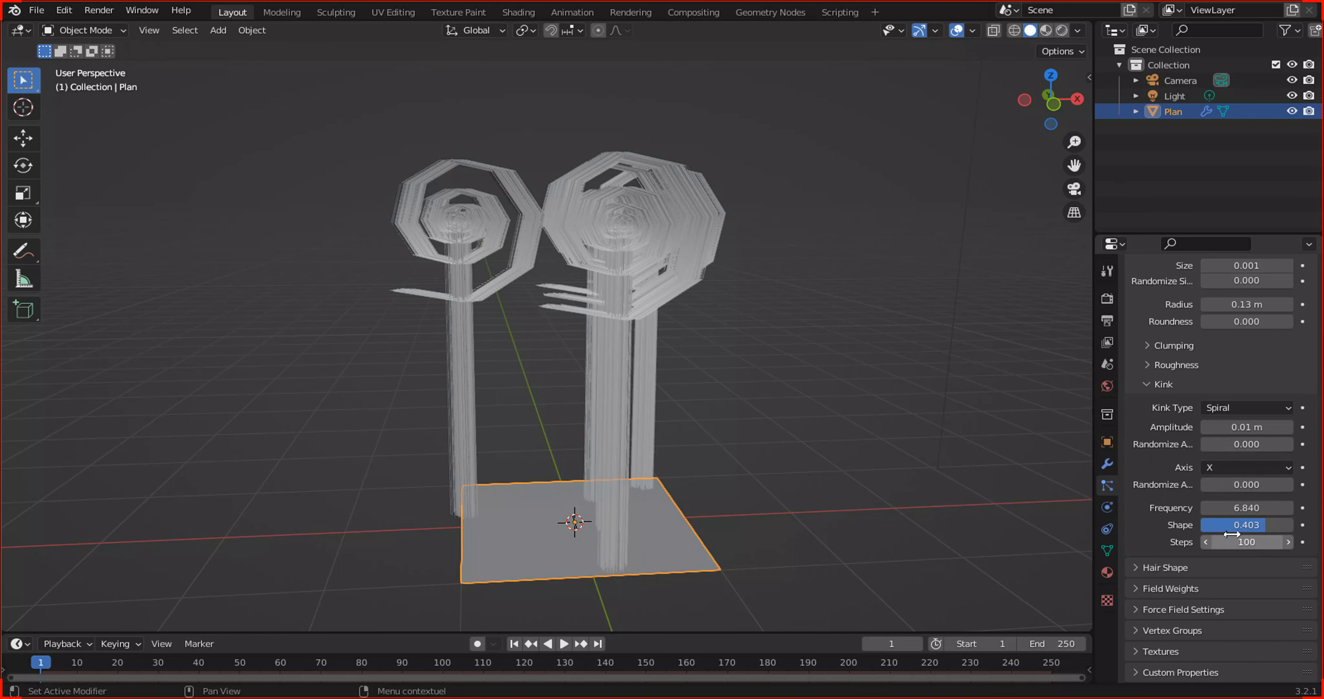
pyautogui.moveTo(1259, 525); pyautogui.dragTo(1251, 526)
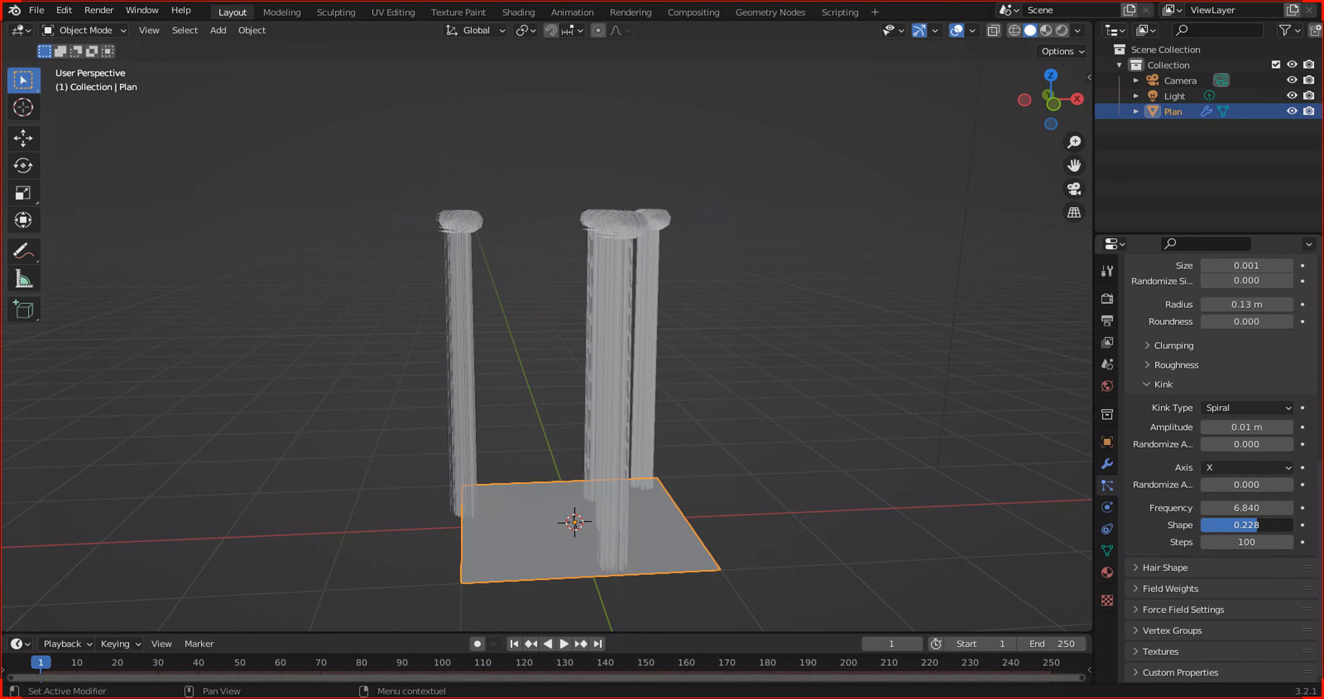
pyautogui.scroll(3, 711, 226)
pyautogui.moveTo(774, 222); pyautogui.dragTo(604, 241, button='middle')
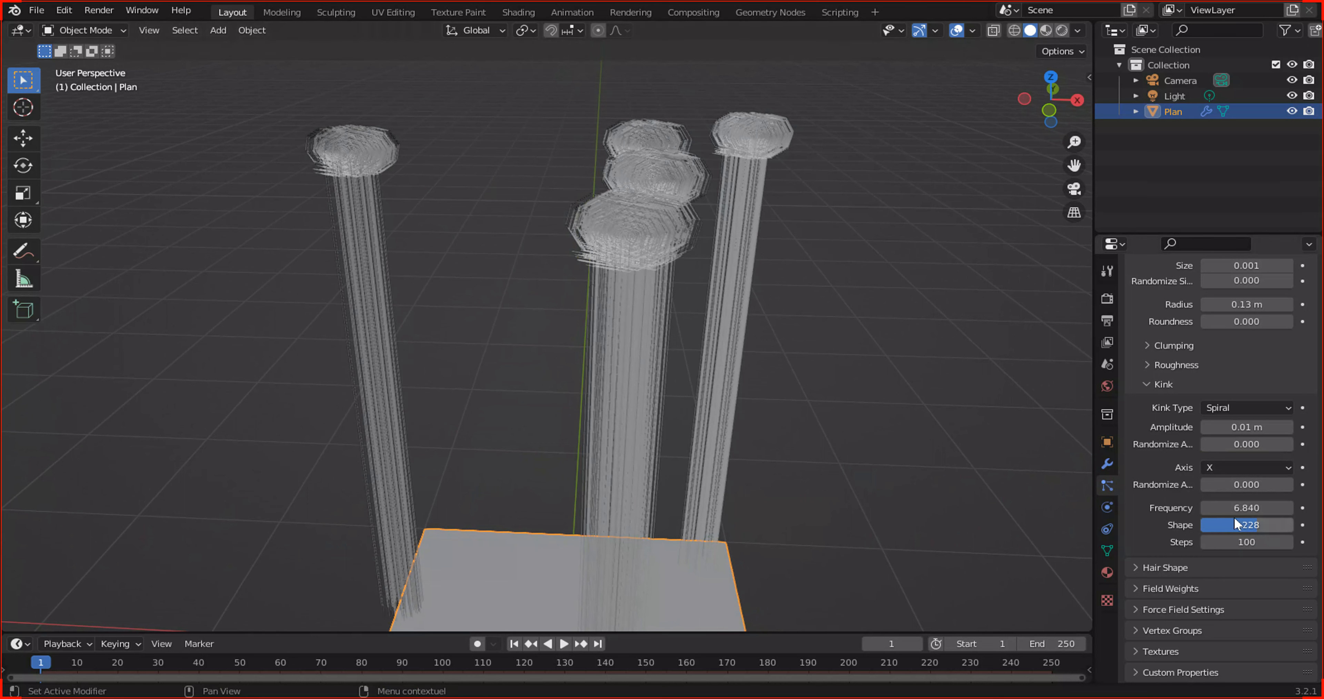
pyautogui.moveTo(1247, 542); pyautogui.dragTo(1227, 542)
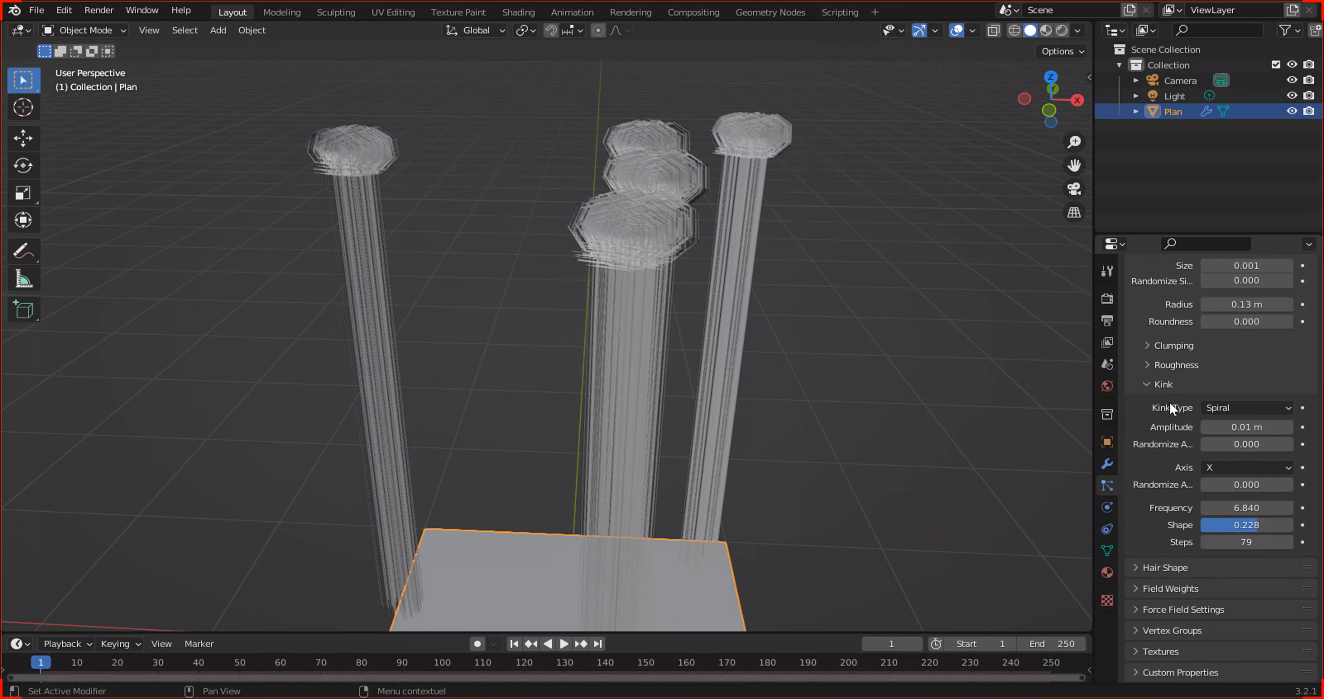
# Keep Spiral as the kink type and switch the hair children from Simple to Interpolated.
pyautogui.click(1226, 409)
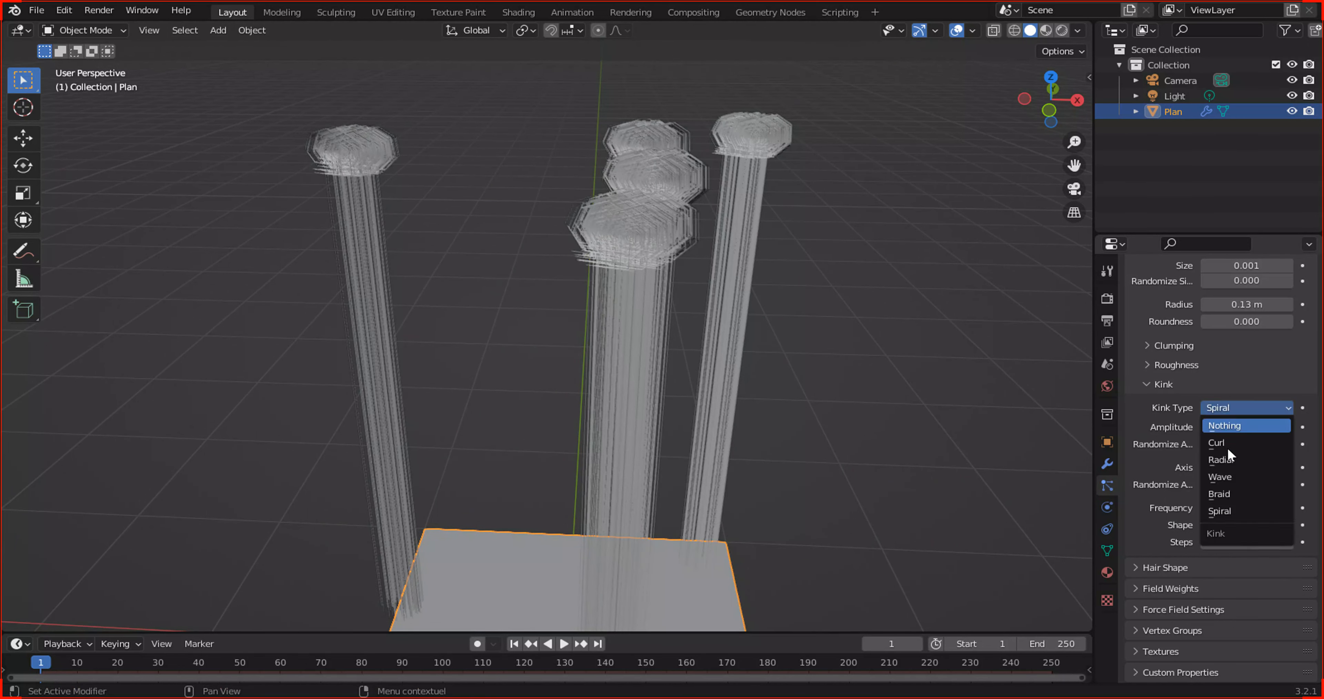
pyautogui.click(1232, 512)
pyautogui.click(1161, 386)
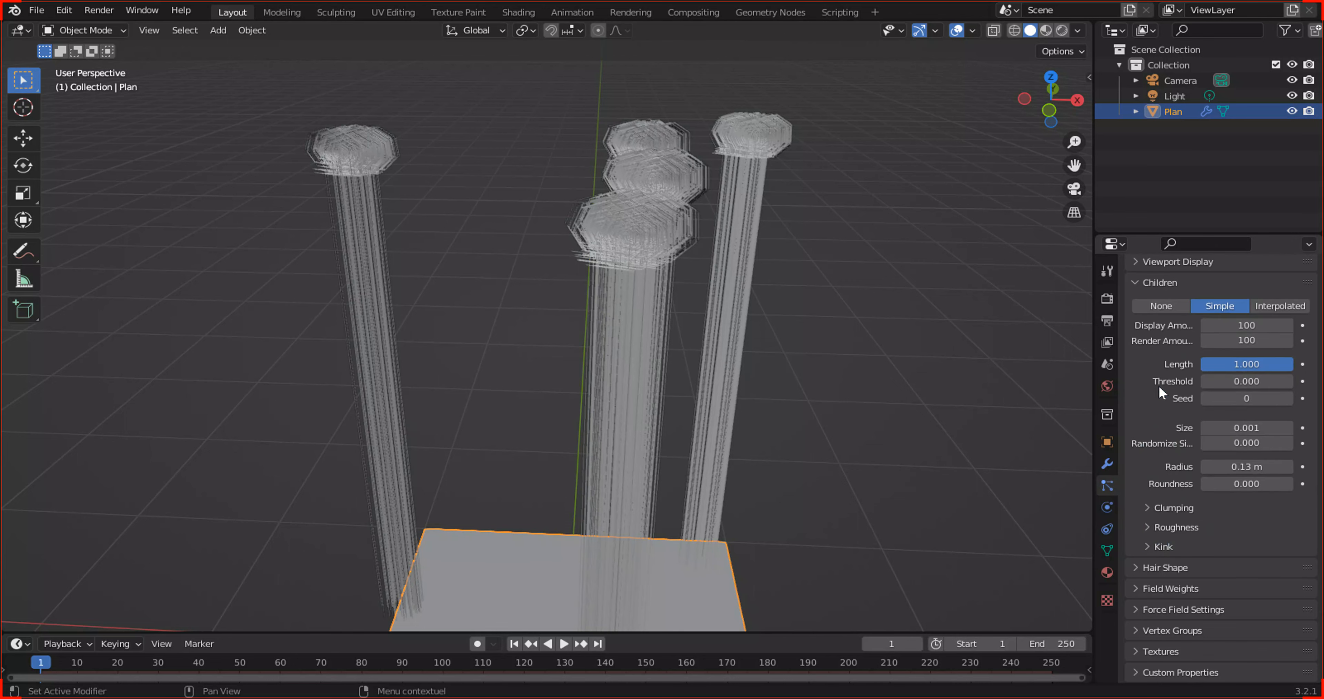
pyautogui.scroll(3, 1175, 464)
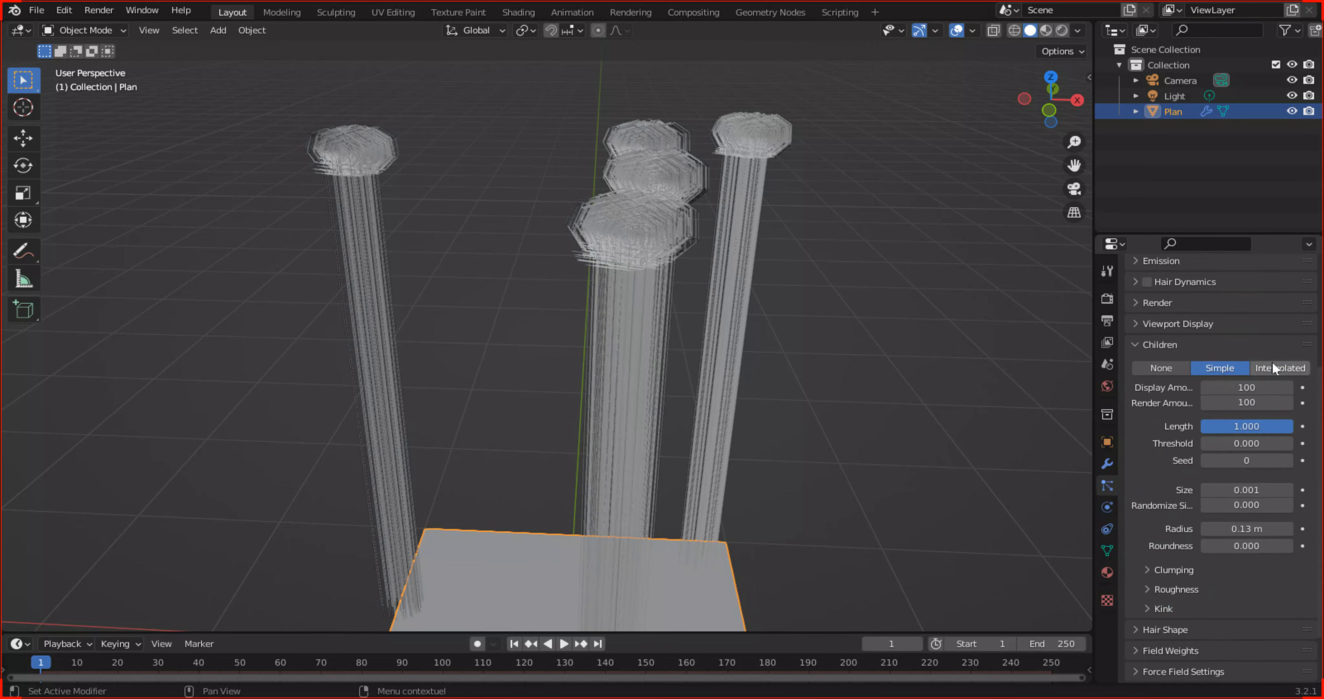
pyautogui.click(1274, 368)
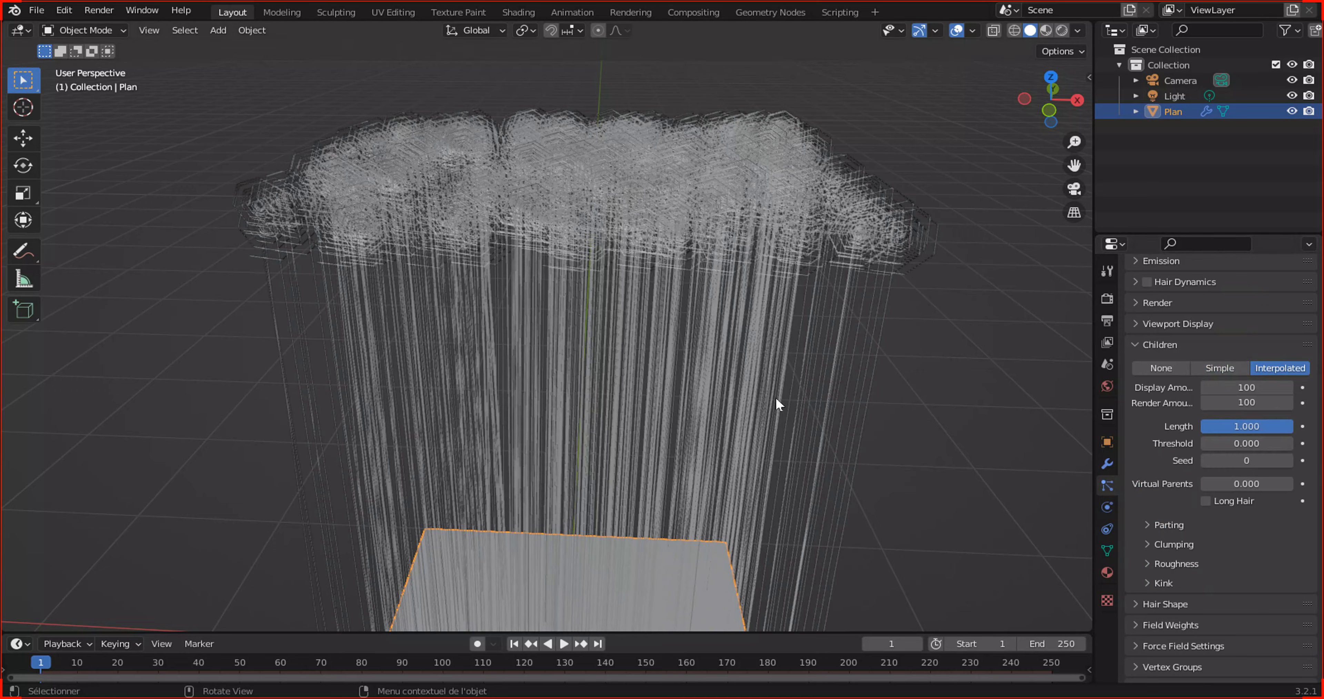
pyautogui.scroll(-3, 774, 396)
pyautogui.moveTo(519, 377); pyautogui.dragTo(510, 341, button='middle')
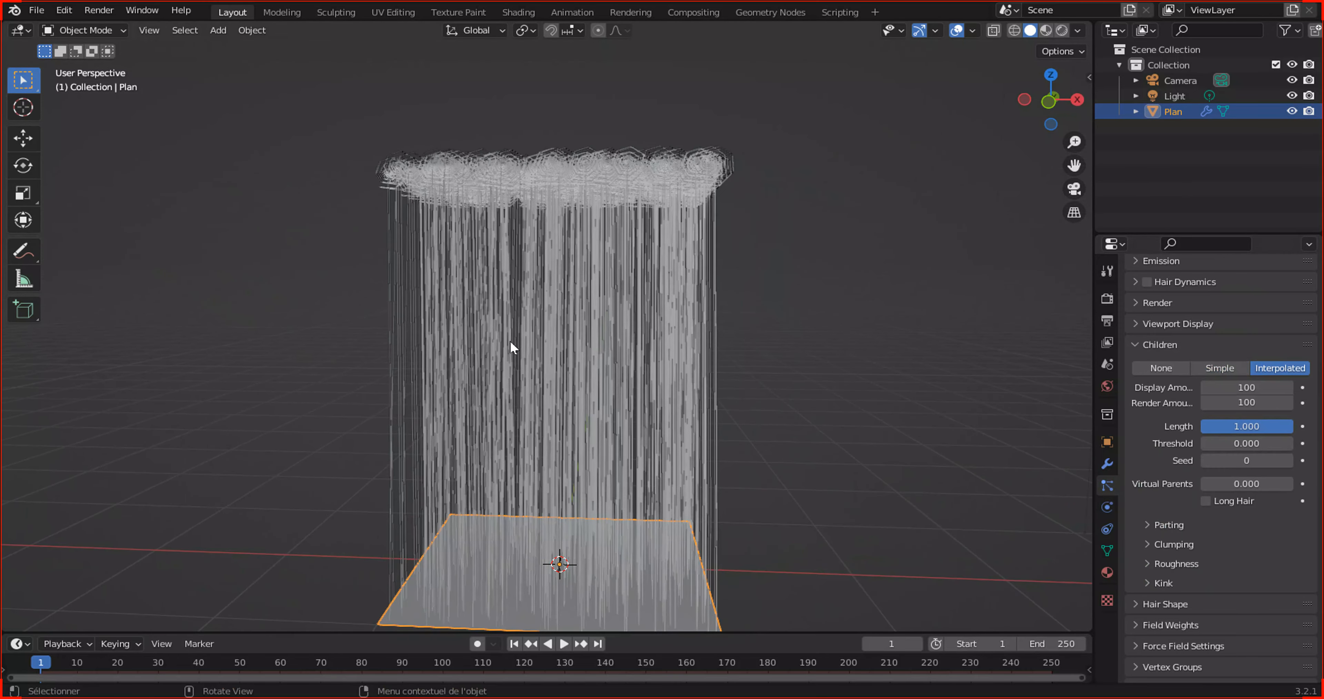
pyautogui.scroll(-2, 685, 322)
pyautogui.moveTo(644, 361); pyautogui.dragTo(558, 469, button='middle')
pyautogui.scroll(2, 582, 481)
pyautogui.moveTo(1073, 166); pyautogui.dragTo(1046, 49)
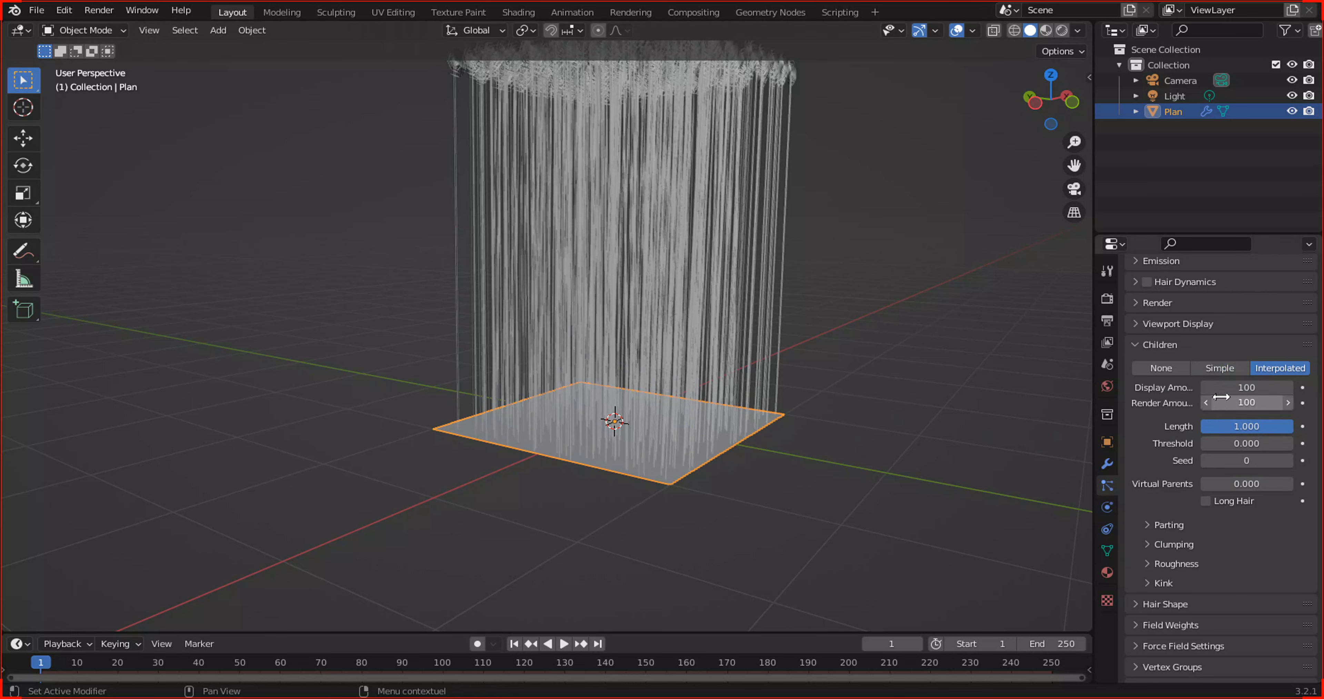
# Set the interpolated children's display amount to 37, length to 0.649, threshold to 0.404 and seed to 1498.
pyautogui.moveTo(1221, 395); pyautogui.dragTo(1200, 425)
pyautogui.moveTo(1213, 442); pyautogui.dragTo(1293, 456)
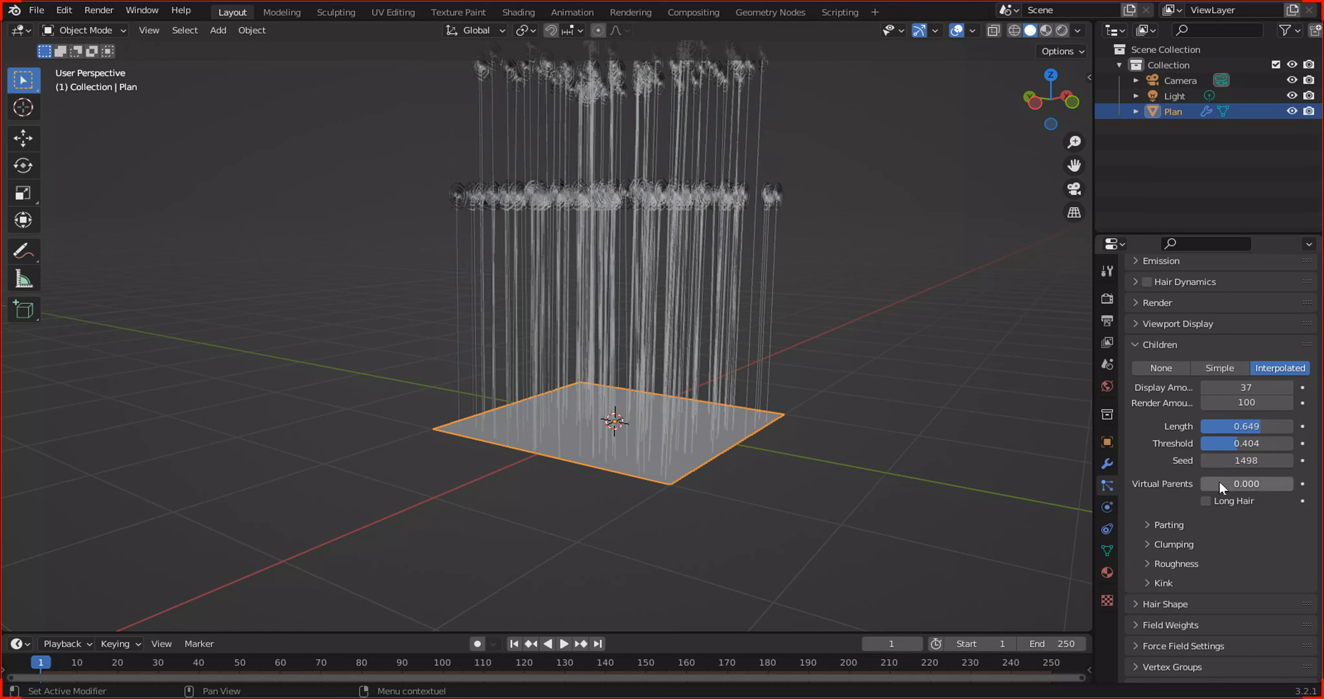
pyautogui.scroll(4, 868, 385)
pyautogui.scroll(-3, 853, 383)
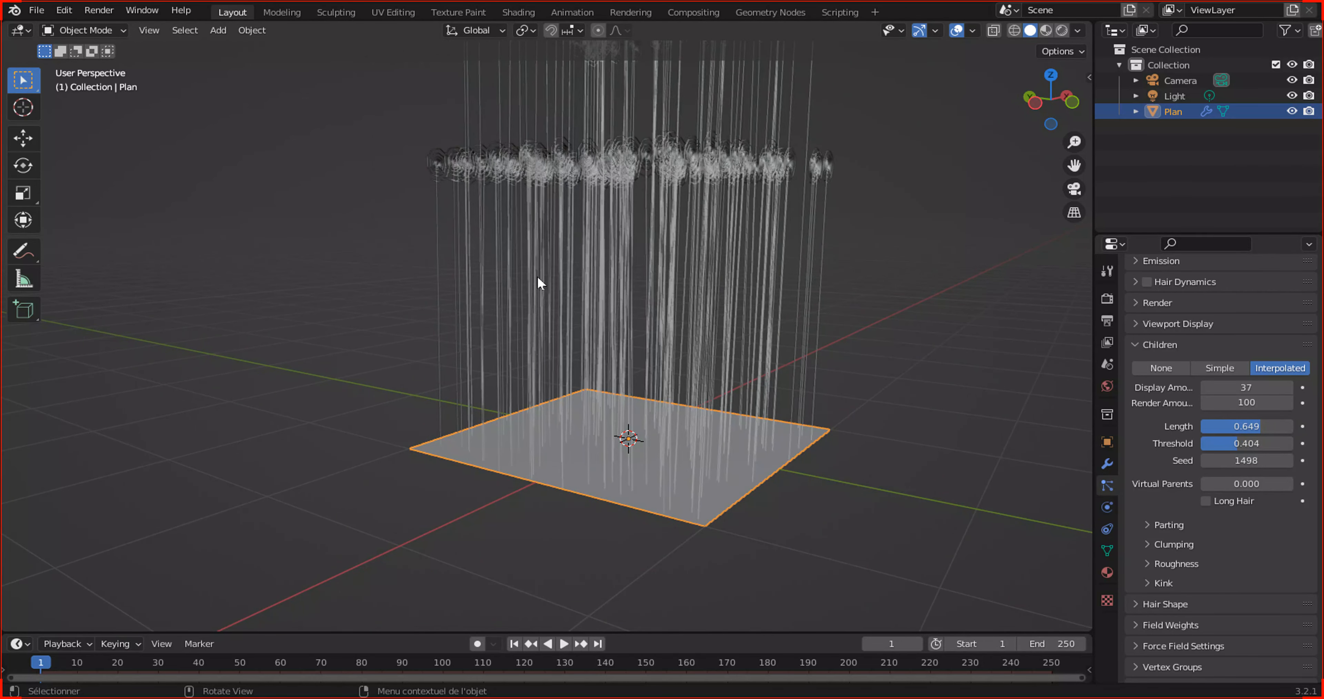
pyautogui.scroll(1, 536, 275)
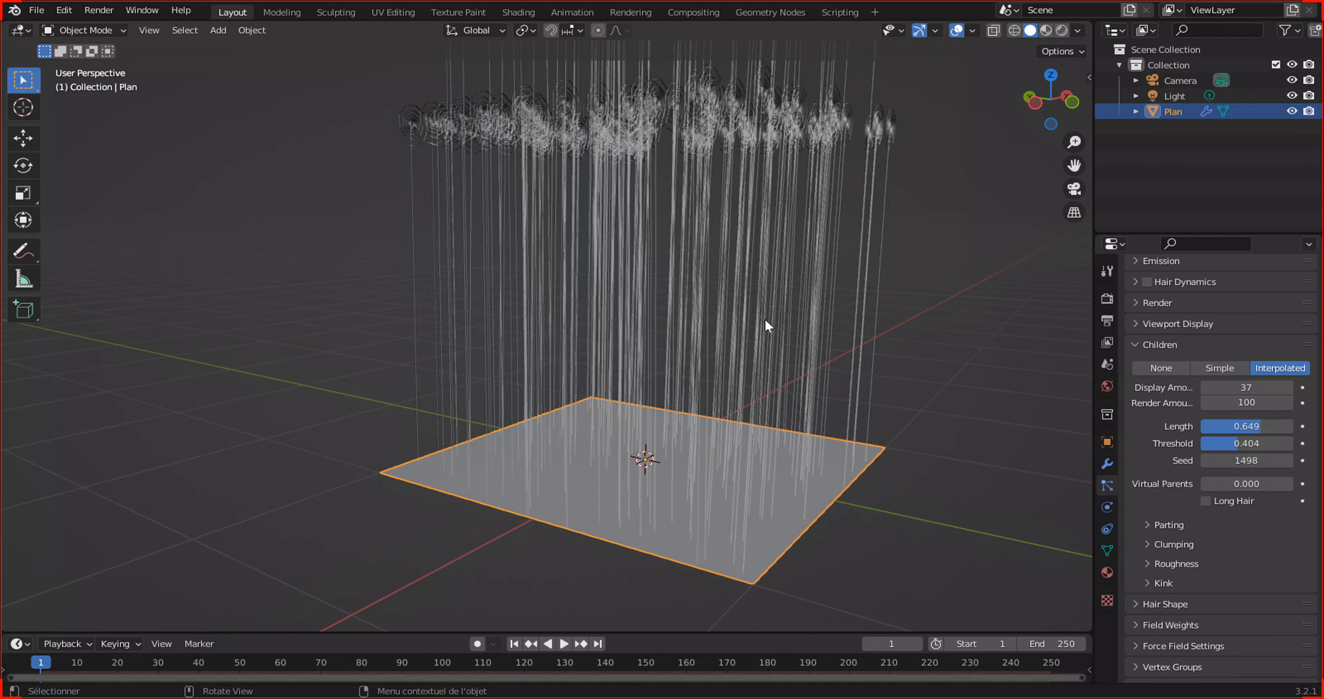
# Look over the Virtual Parents, Long Hair and Parting settings of the interpolated children.
pyautogui.moveTo(1202, 483)
pyautogui.mouseDown()
pyautogui.moveTo(1292, 483)
pyautogui.moveTo(1192, 493)
pyautogui.mouseUp()
pyautogui.click(1206, 501)
pyautogui.click(1166, 524)
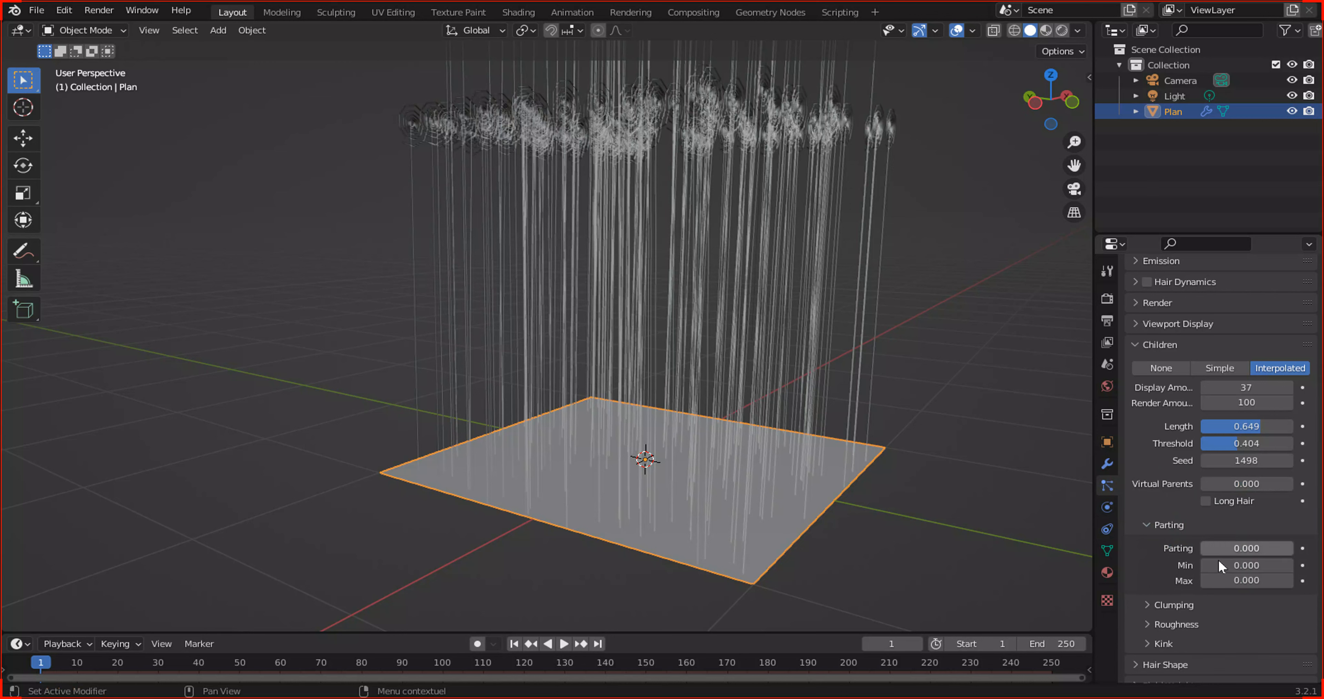
pyautogui.click(1156, 532)
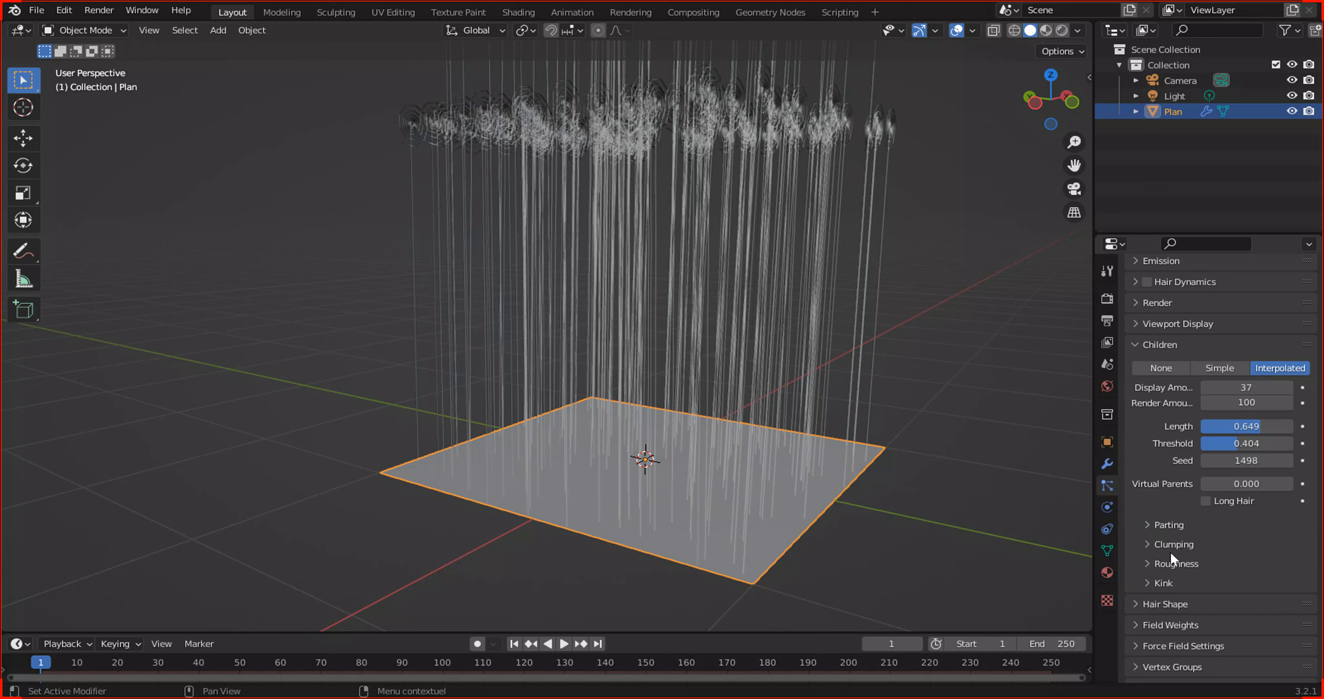
# Set the interpolated children's clump to -0.386 and their length threshold to 0.
pyautogui.click(1169, 547)
pyautogui.scroll(-5, 1185, 549)
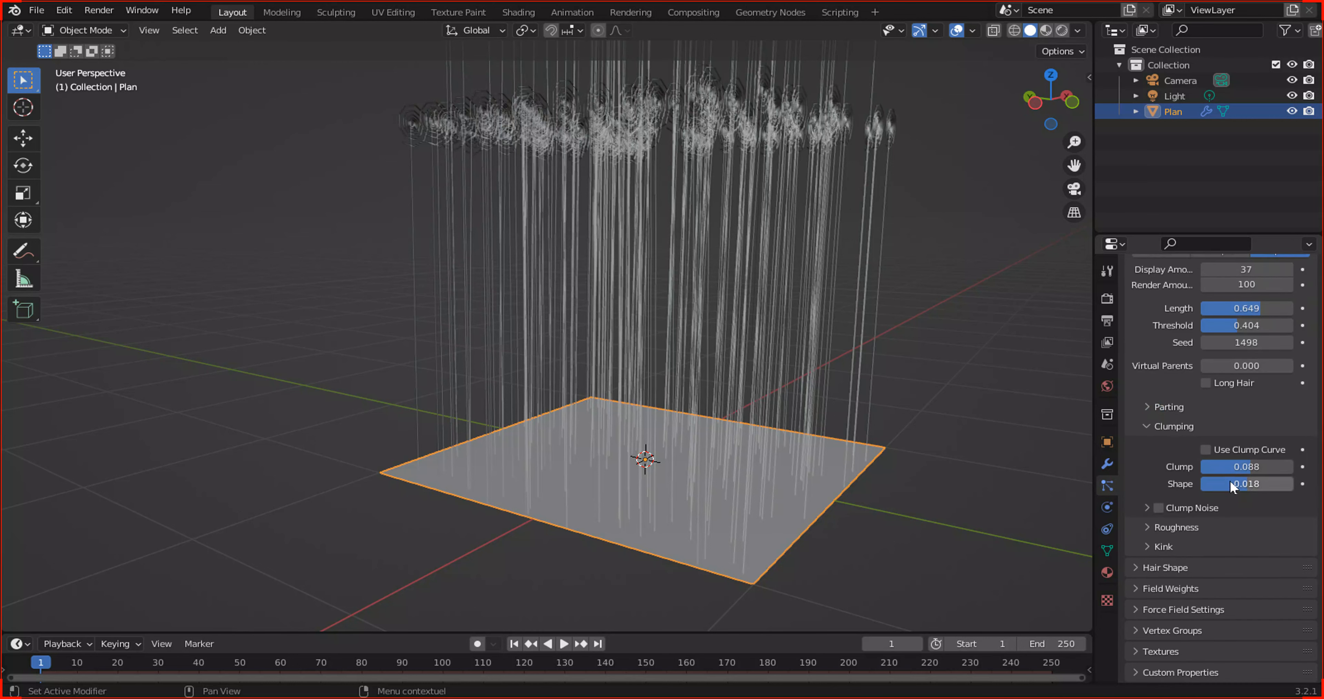
pyautogui.moveTo(1202, 466); pyautogui.dragTo(1228, 466)
pyautogui.scroll(-4, 647, 209)
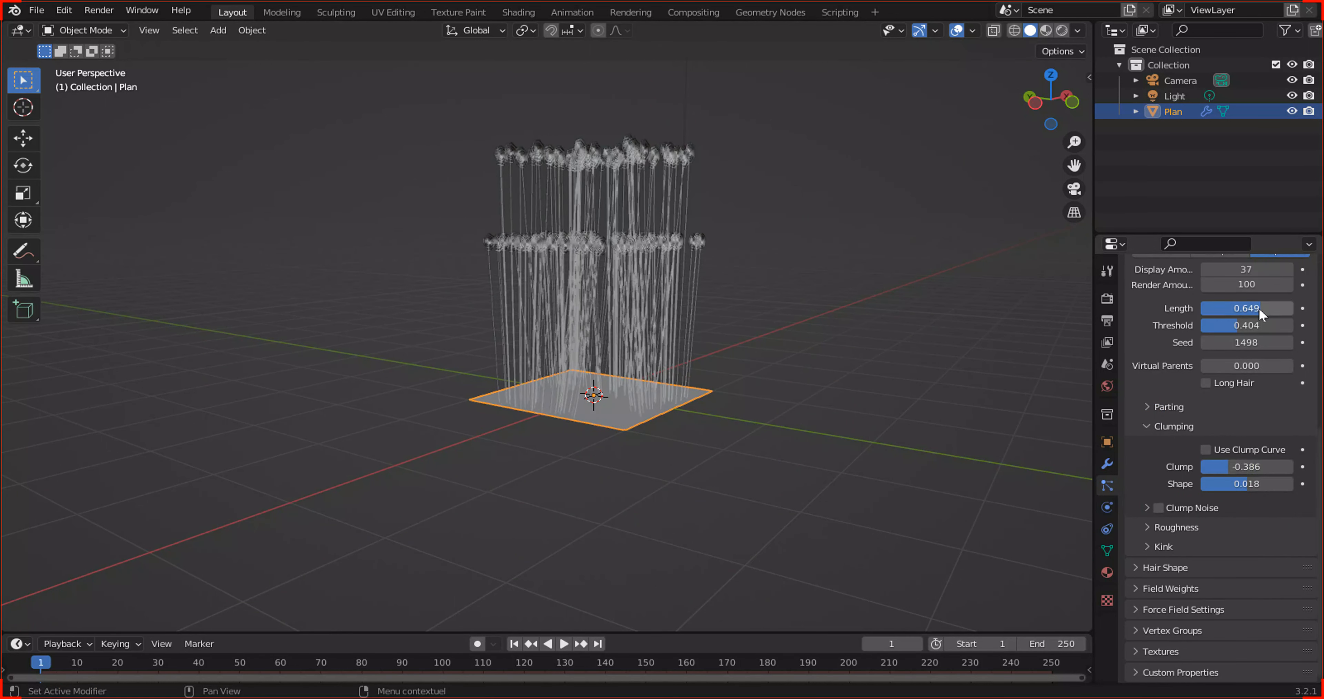
pyautogui.moveTo(1246, 324); pyautogui.dragTo(1208, 324)
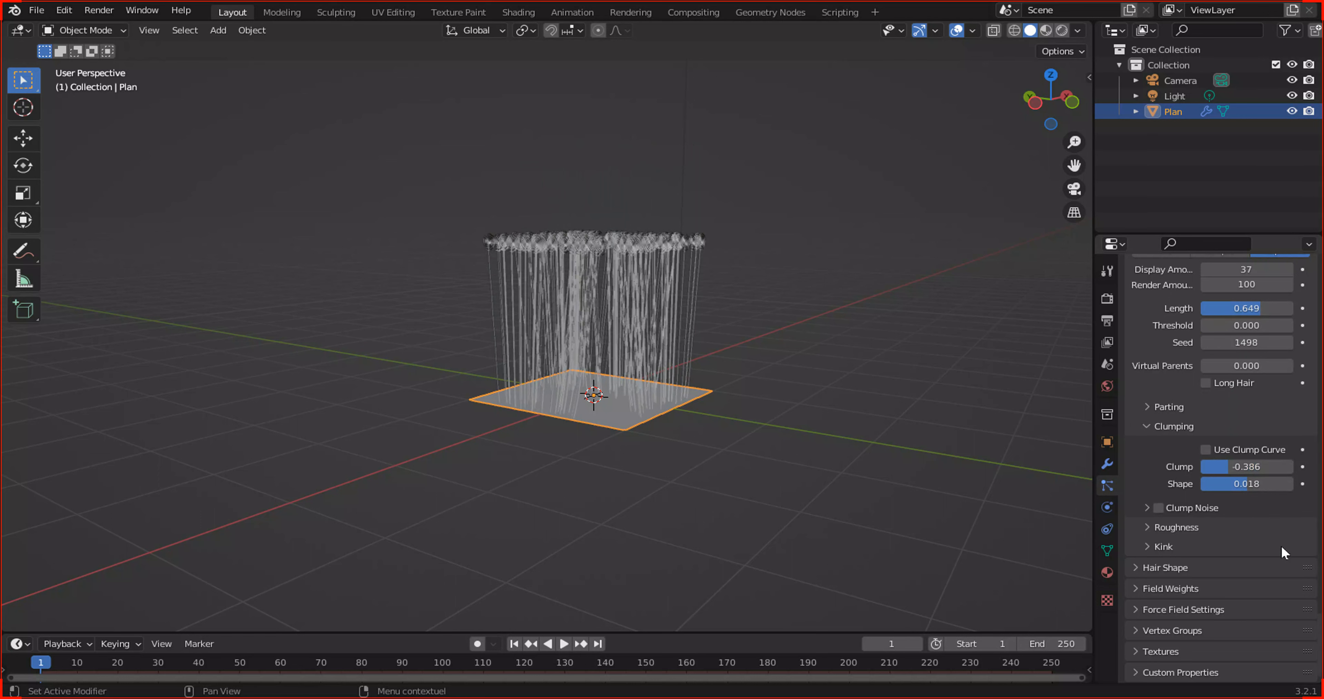
pyautogui.scroll(5, 1182, 460)
pyautogui.scroll(-5, 1182, 460)
pyautogui.scroll(3, 824, 460)
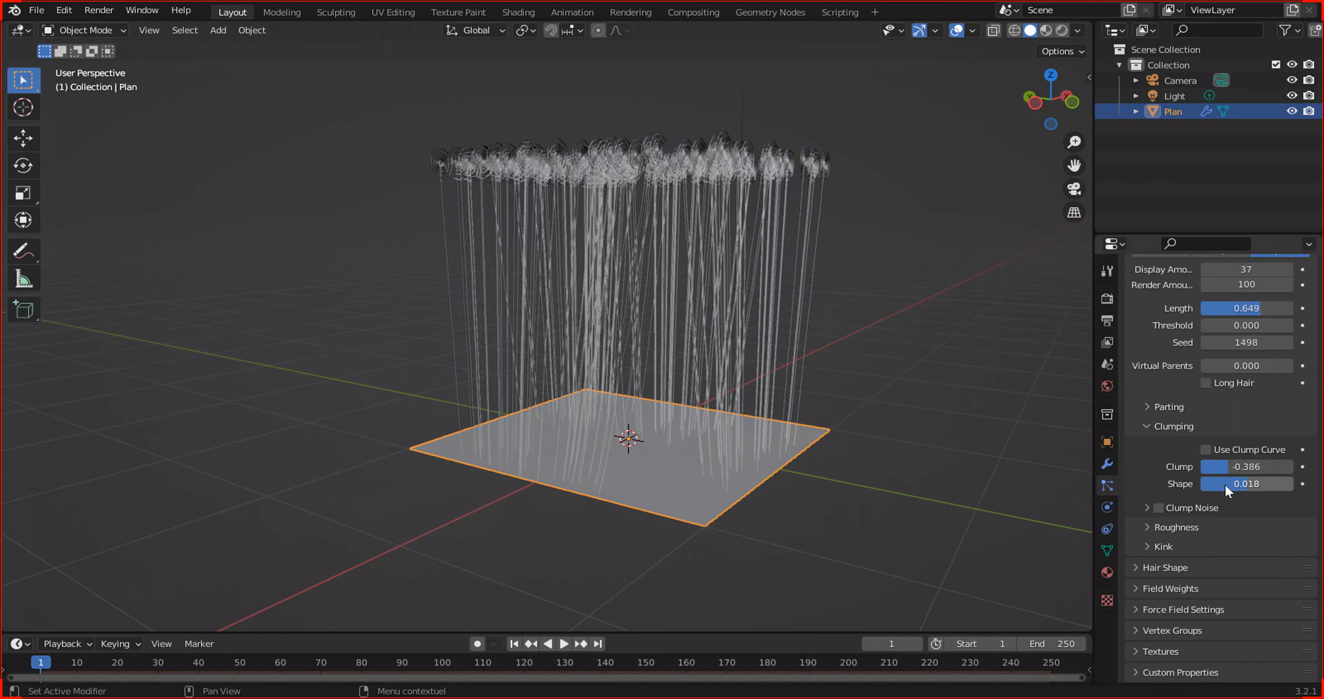
# Try clump noise with a size of 6.312 on the children, reset the size to 0 and turn the noise off.
pyautogui.click(1154, 505)
pyautogui.click(1177, 508)
pyautogui.moveTo(1239, 531); pyautogui.dragTo(1292, 530)
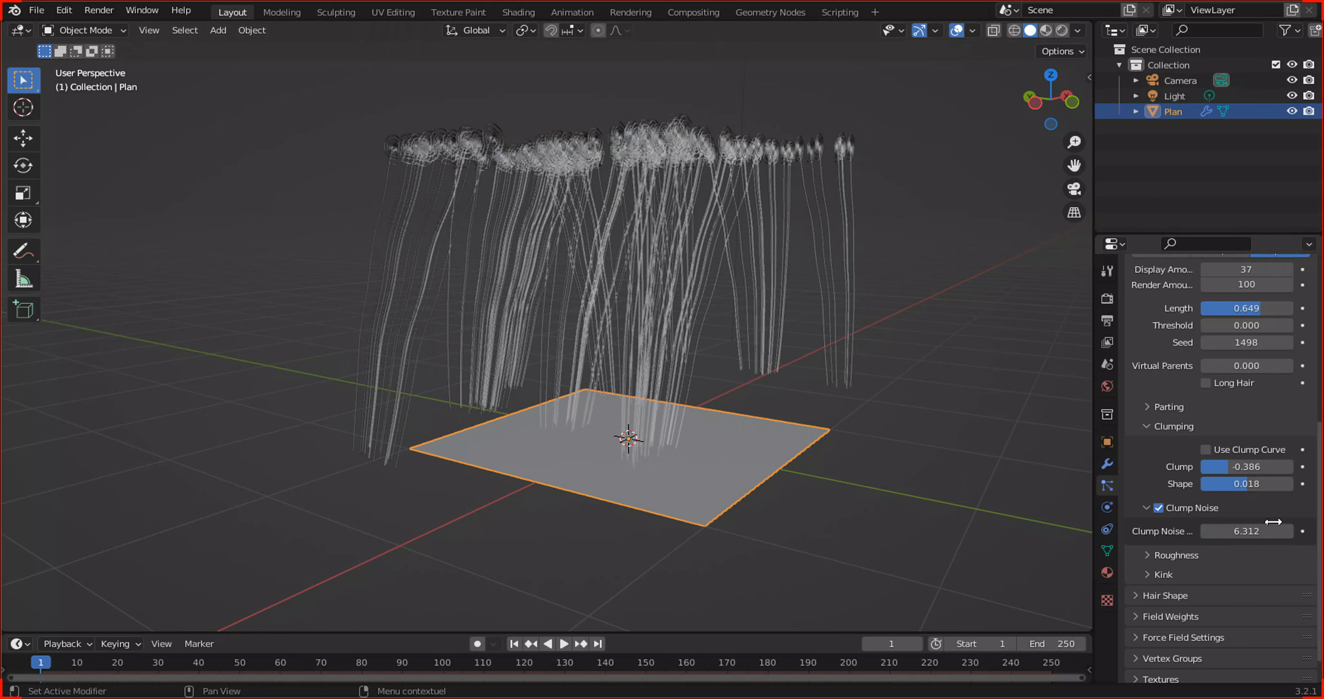
pyautogui.click(1241, 531)
pyautogui.write('0')
pyautogui.press('Return')
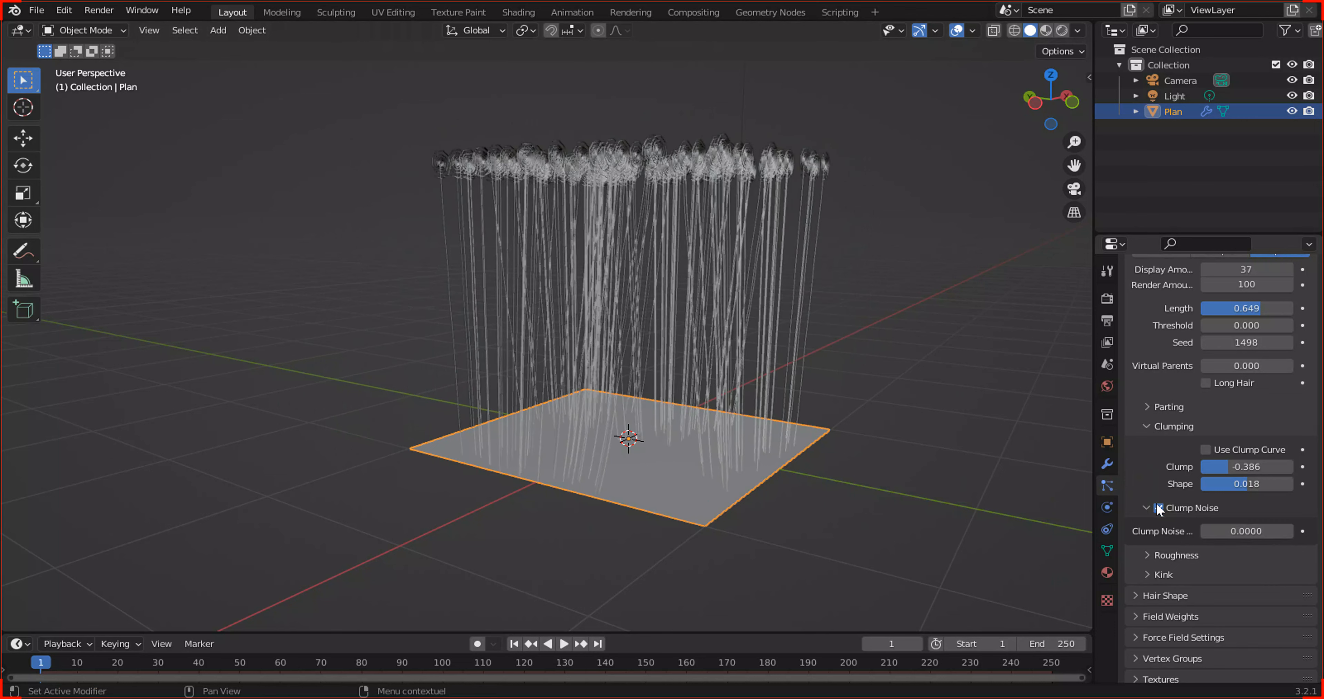
pyautogui.click(1159, 508)
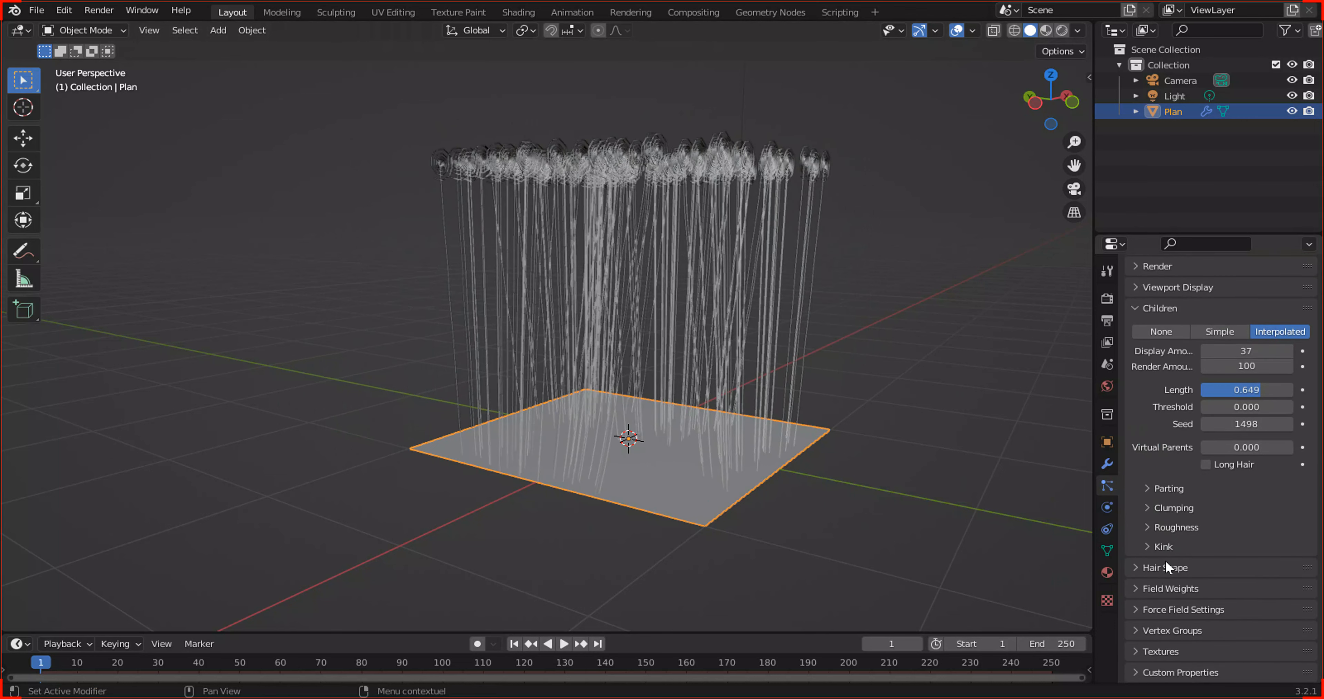
# Set the children's uniform roughness to 0.542 with size 1.248, and the endpoint roughness to 1.306 with shape 0.600.
pyautogui.click(1177, 527)
pyautogui.scroll(-5, 1174, 519)
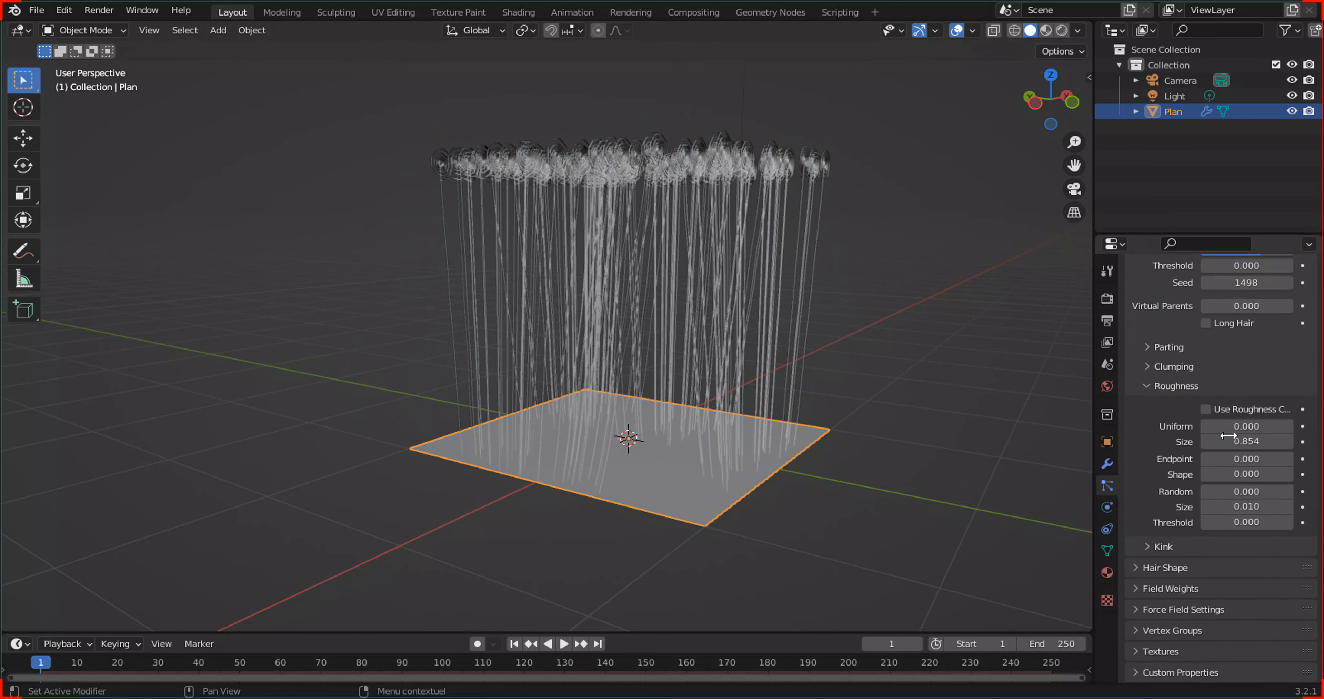
pyautogui.moveTo(1226, 422)
pyautogui.mouseDown()
pyautogui.moveTo(1321, 422)
pyautogui.moveTo(1225, 422)
pyautogui.moveTo(1235, 440)
pyautogui.moveTo(1228, 426)
pyautogui.moveTo(1259, 426)
pyautogui.moveTo(1191, 440)
pyautogui.moveTo(1237, 443)
pyautogui.moveTo(1234, 458)
pyautogui.moveTo(1283, 458)
pyautogui.moveTo(1249, 455)
pyautogui.moveTo(1259, 473)
pyautogui.moveTo(1295, 474)
pyautogui.moveTo(1239, 473)
pyautogui.mouseUp()
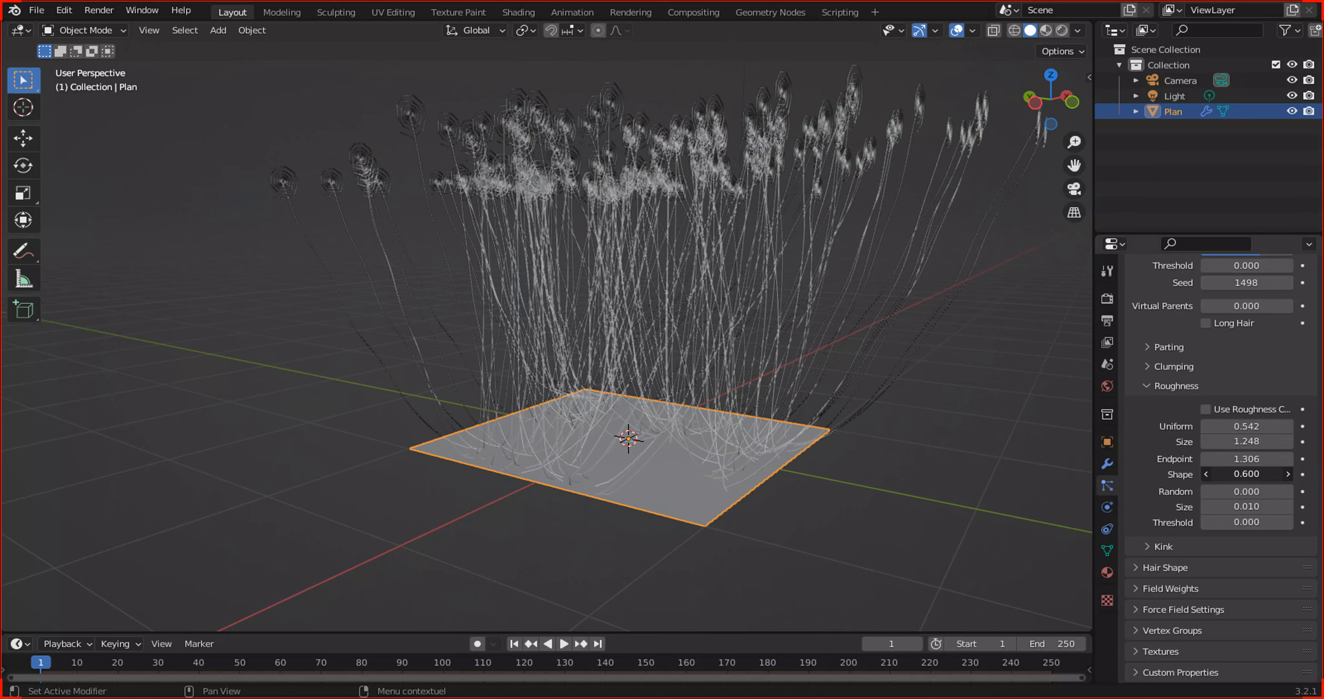
pyautogui.moveTo(695, 415)
pyautogui.mouseDown(button='middle')
pyautogui.moveTo(704, 388)
pyautogui.moveTo(692, 406)
pyautogui.mouseUp(button='middle')
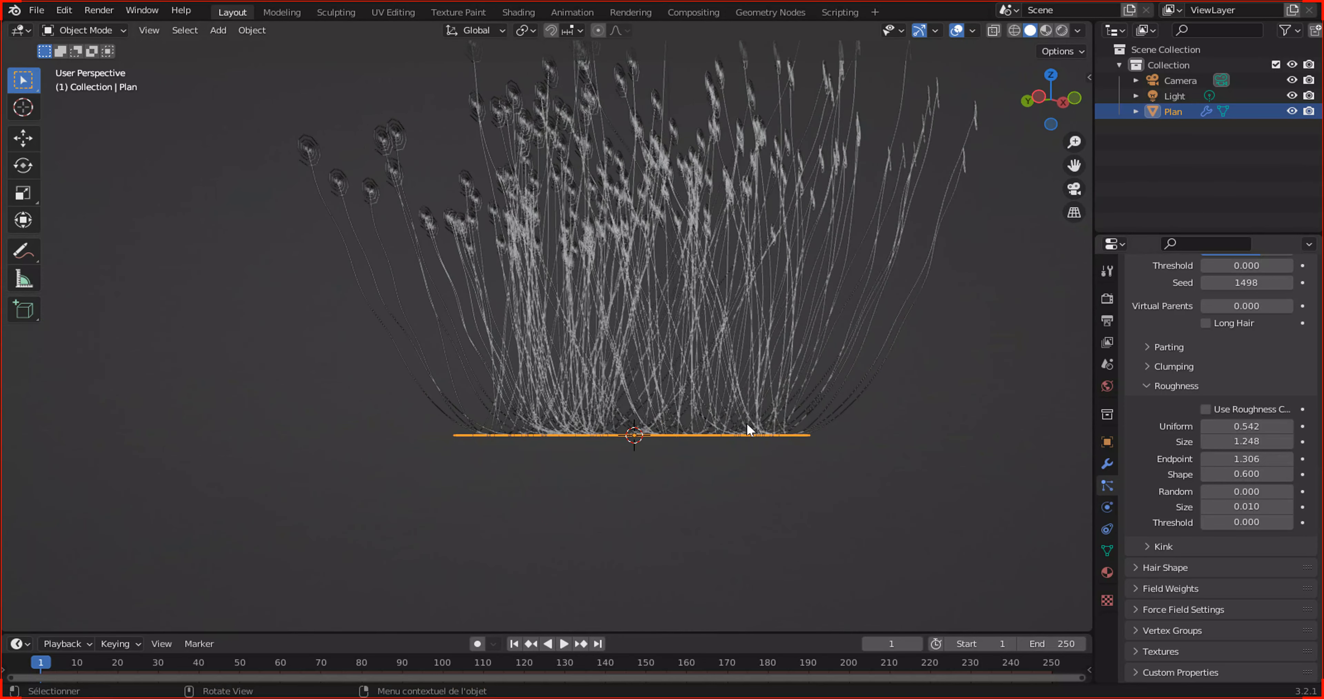
pyautogui.moveTo(826, 235); pyautogui.dragTo(849, 329, button='middle')
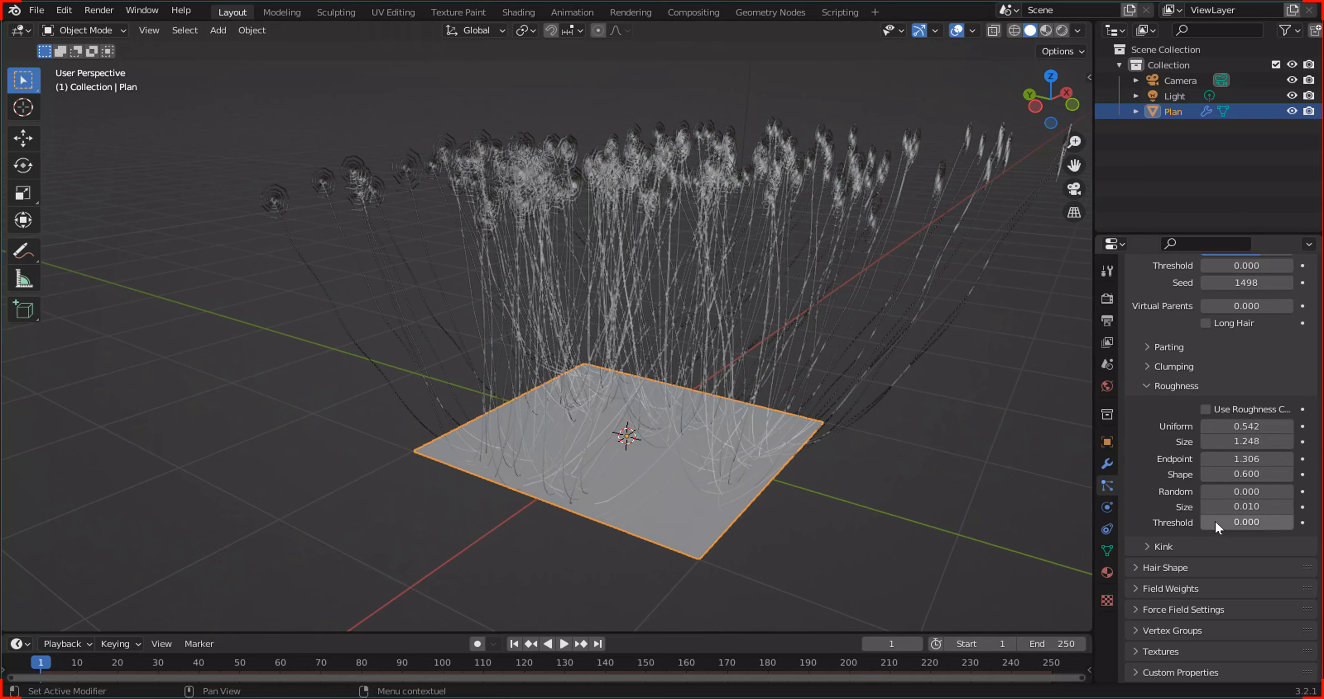
# Set the threshold of the children's random roughness to 0.553.
pyautogui.moveTo(1220, 492); pyautogui.dragTo(1252, 523)
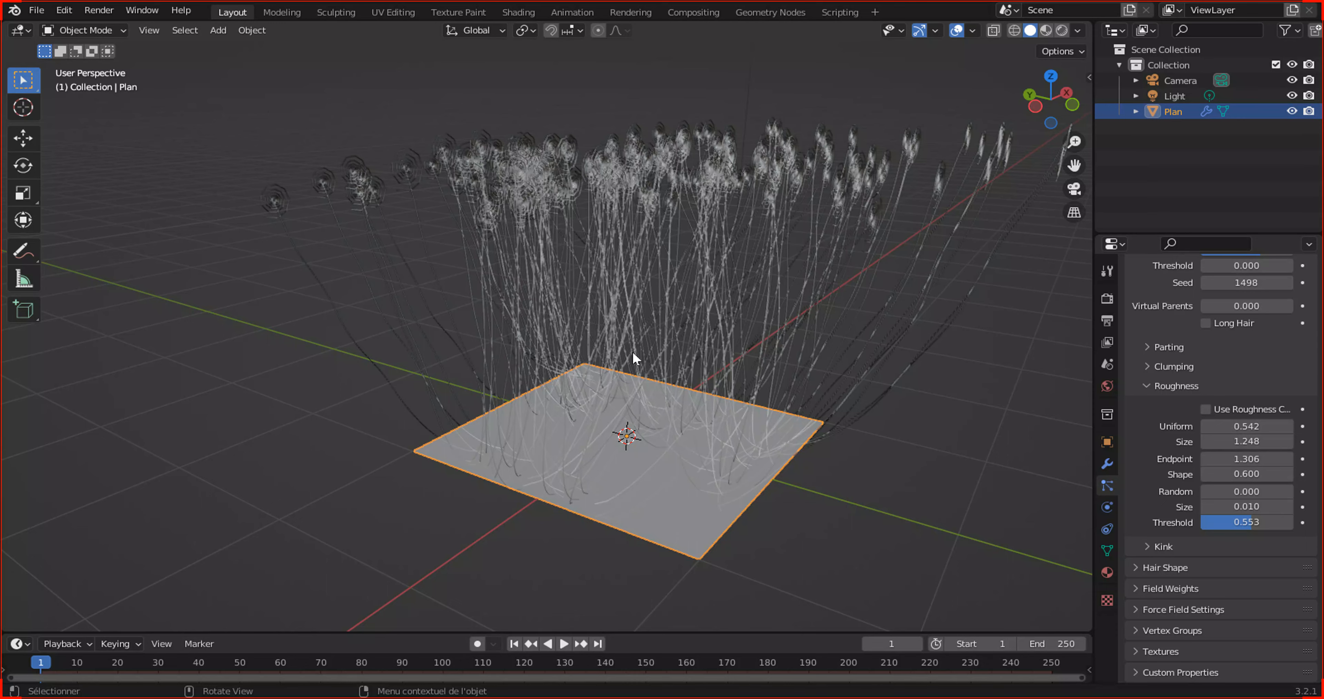
pyautogui.scroll(4, 605, 206)
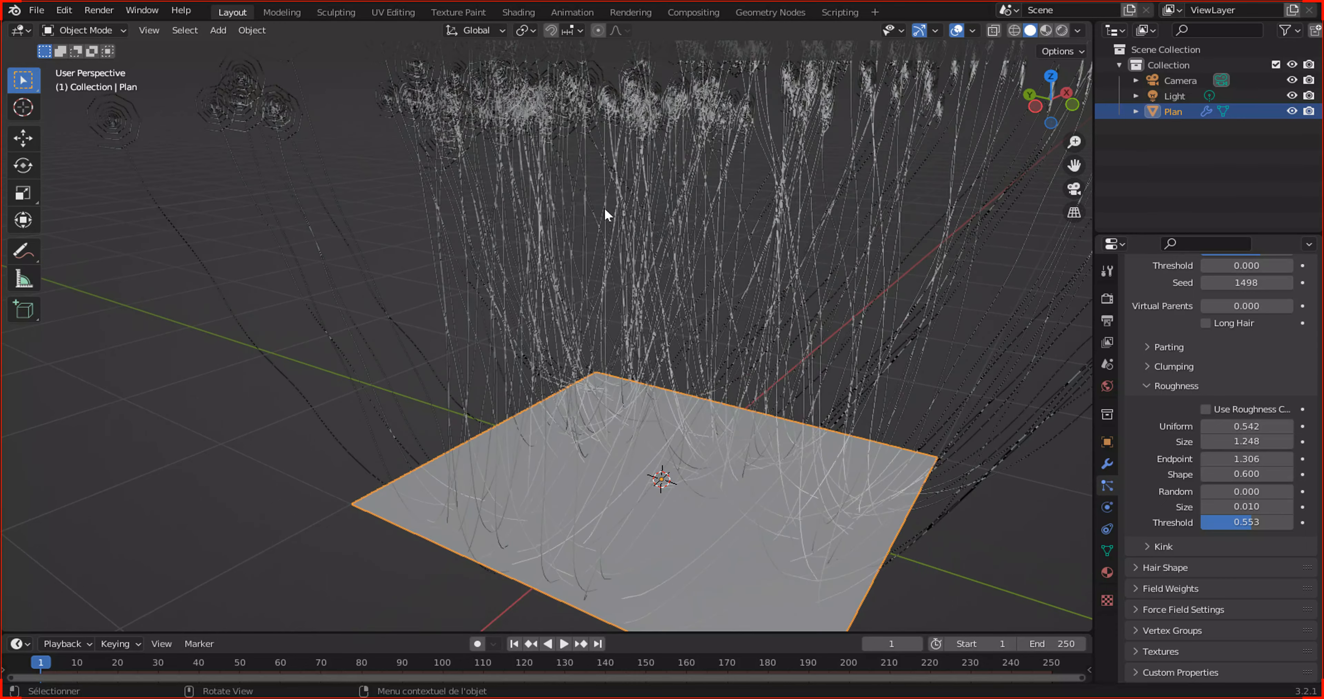
pyautogui.scroll(-4, 605, 208)
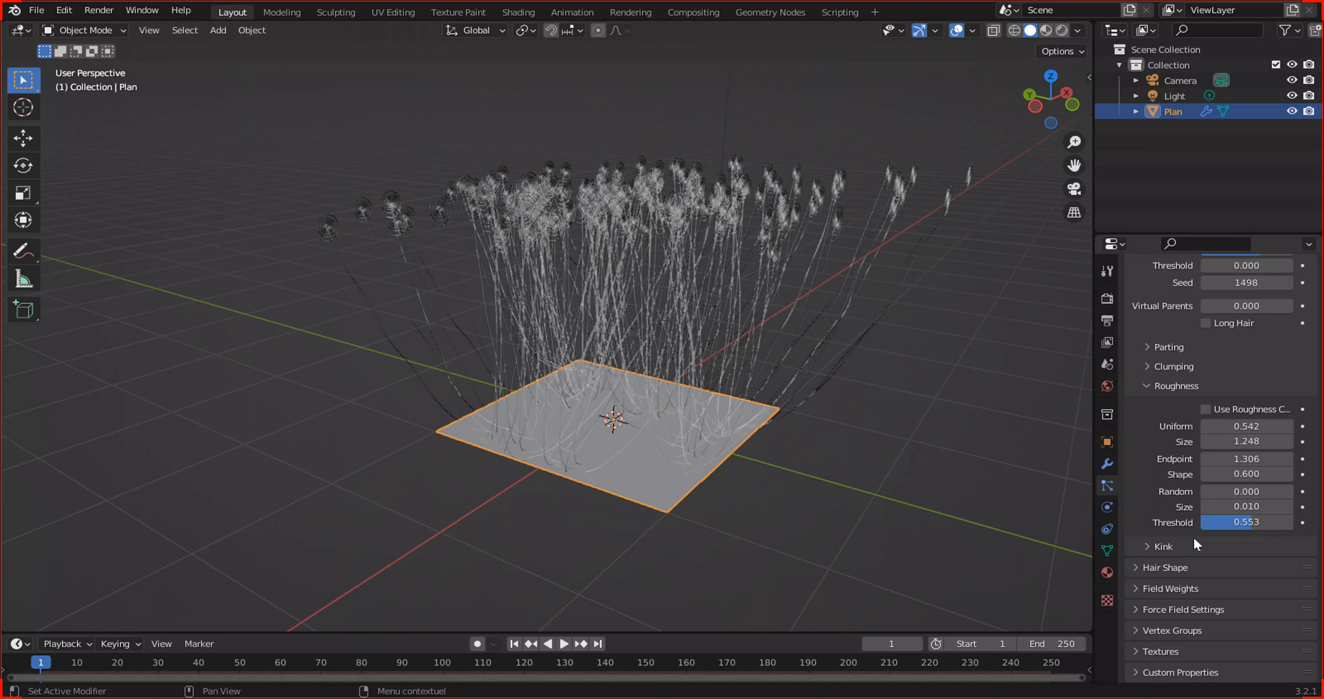
# Change the kink type of the plane's interpolated children to Braid.
pyautogui.click(1177, 546)
pyautogui.scroll(-5, 1182, 545)
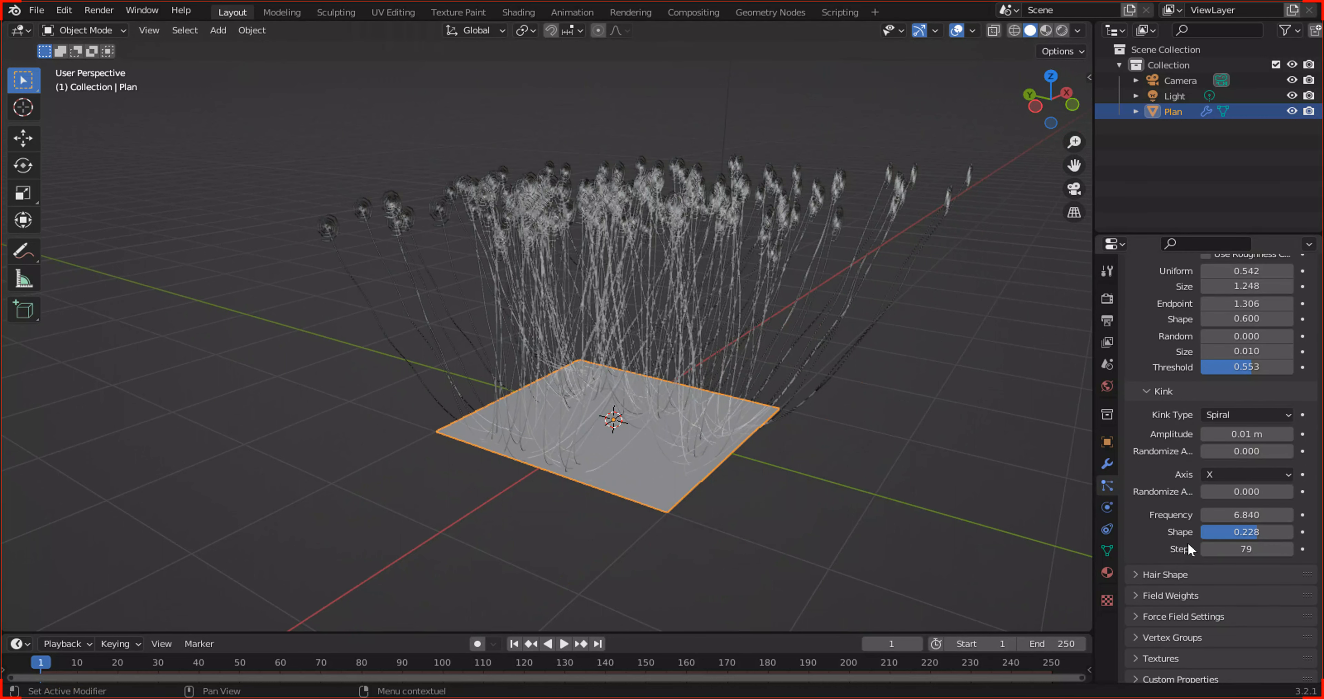
pyautogui.click(1242, 414)
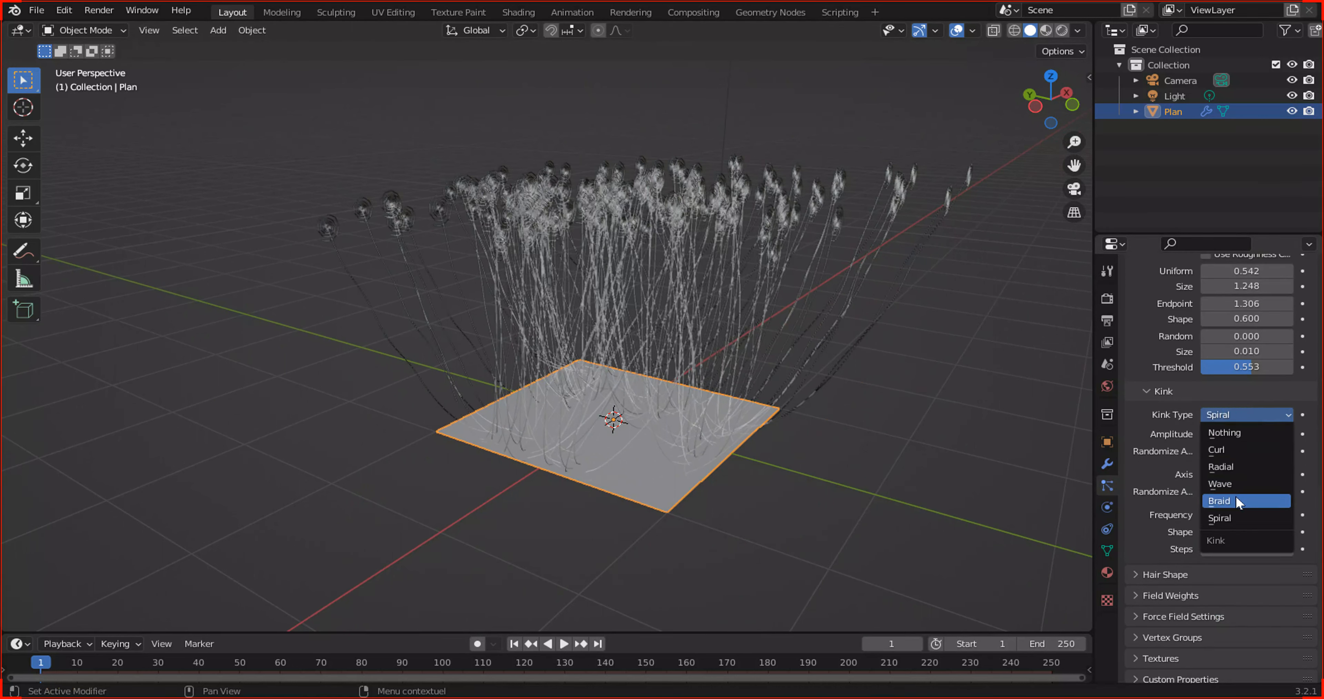
pyautogui.click(1214, 500)
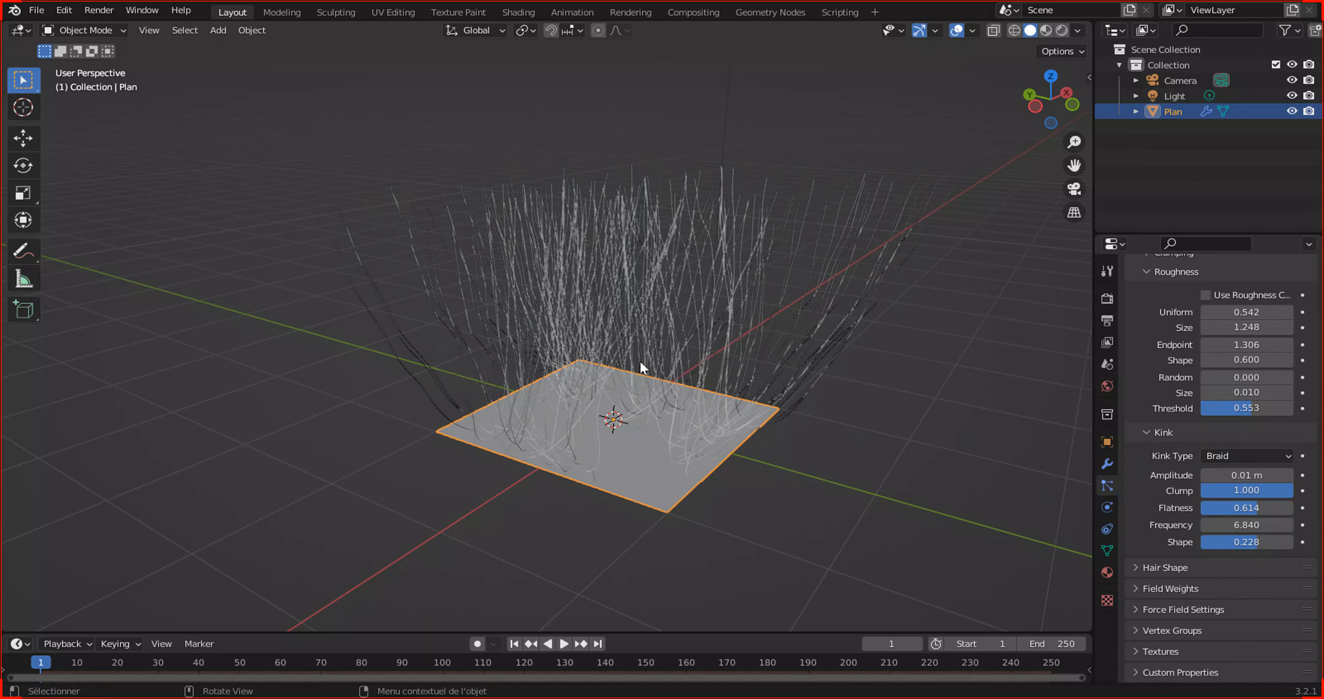
# Set the endpoint roughness of the braided children to 0.
pyautogui.scroll(1, 639, 360)
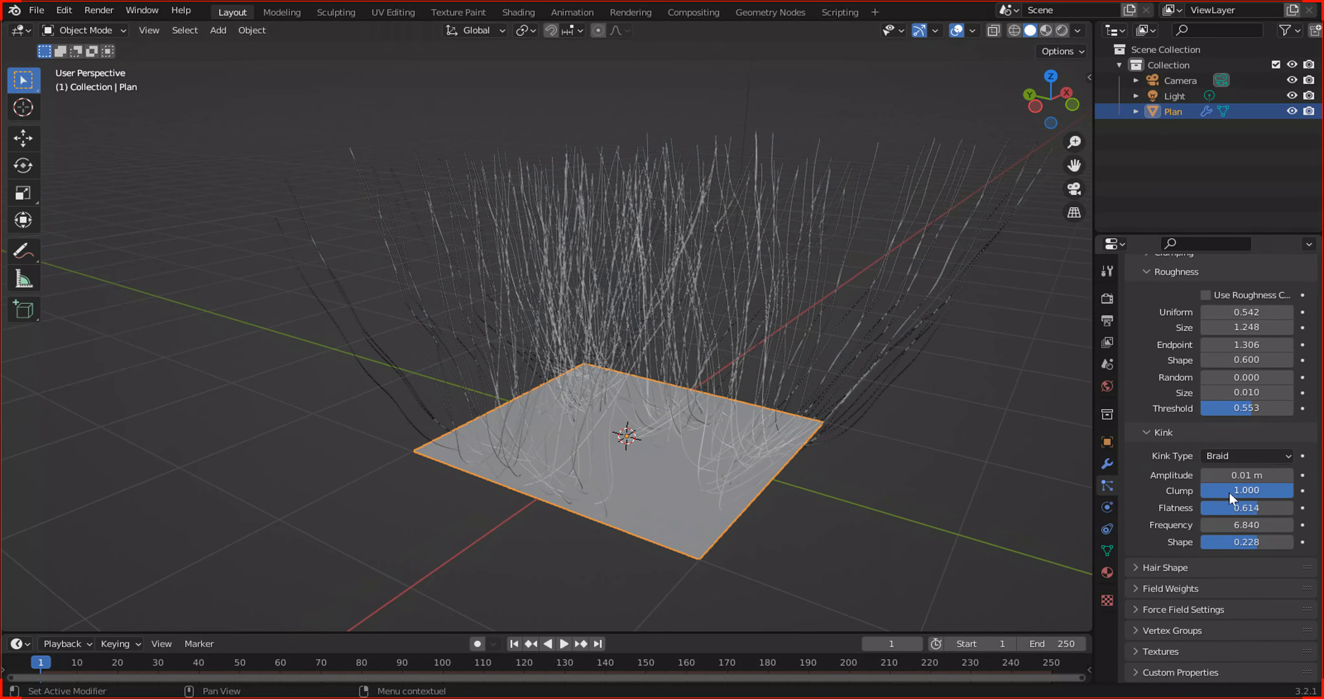
pyautogui.click(1257, 345)
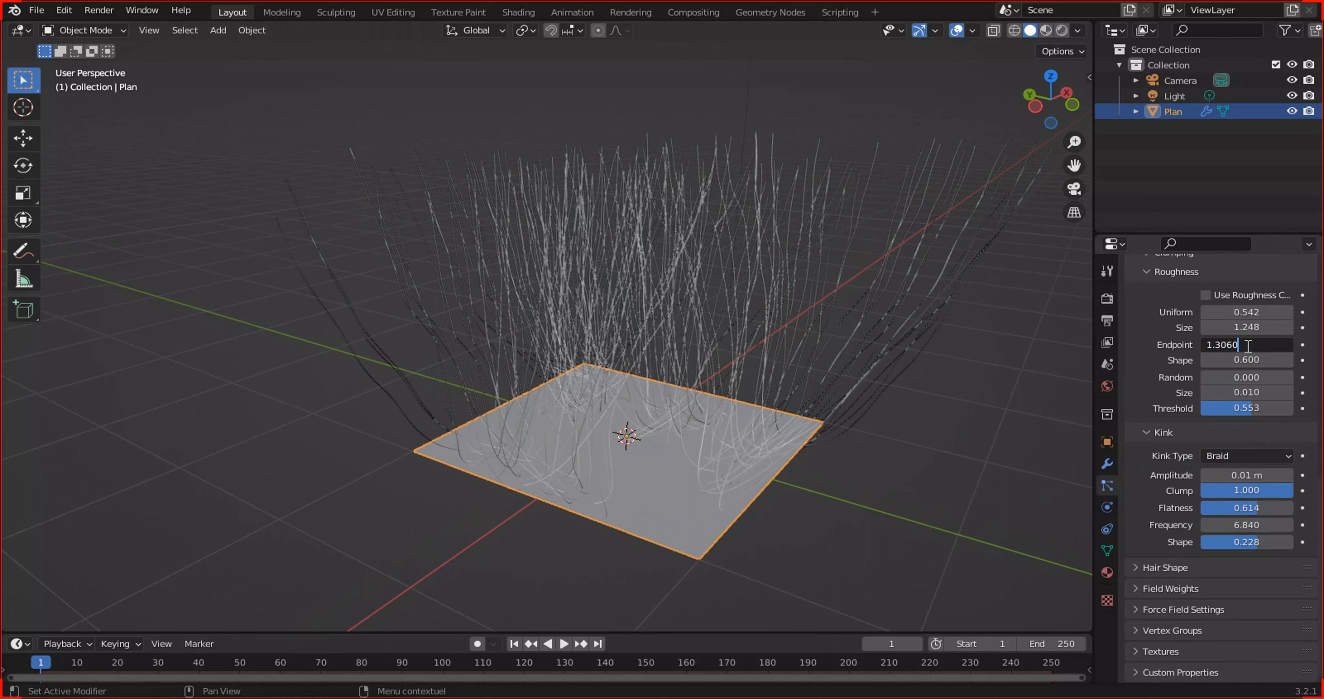
pyautogui.press('BackSpace')
pyautogui.press('BackSpace')
pyautogui.press('BackSpace')
pyautogui.press('BackSpace')
pyautogui.press('BackSpace')
pyautogui.write('0')
pyautogui.press('Return')
# Set the braid kink's amplitude to -0.15 m, clump to 0.702, flatness to 0, frequency to 6.145 and shape to -0.771.
pyautogui.scroll(5, 887, 360)
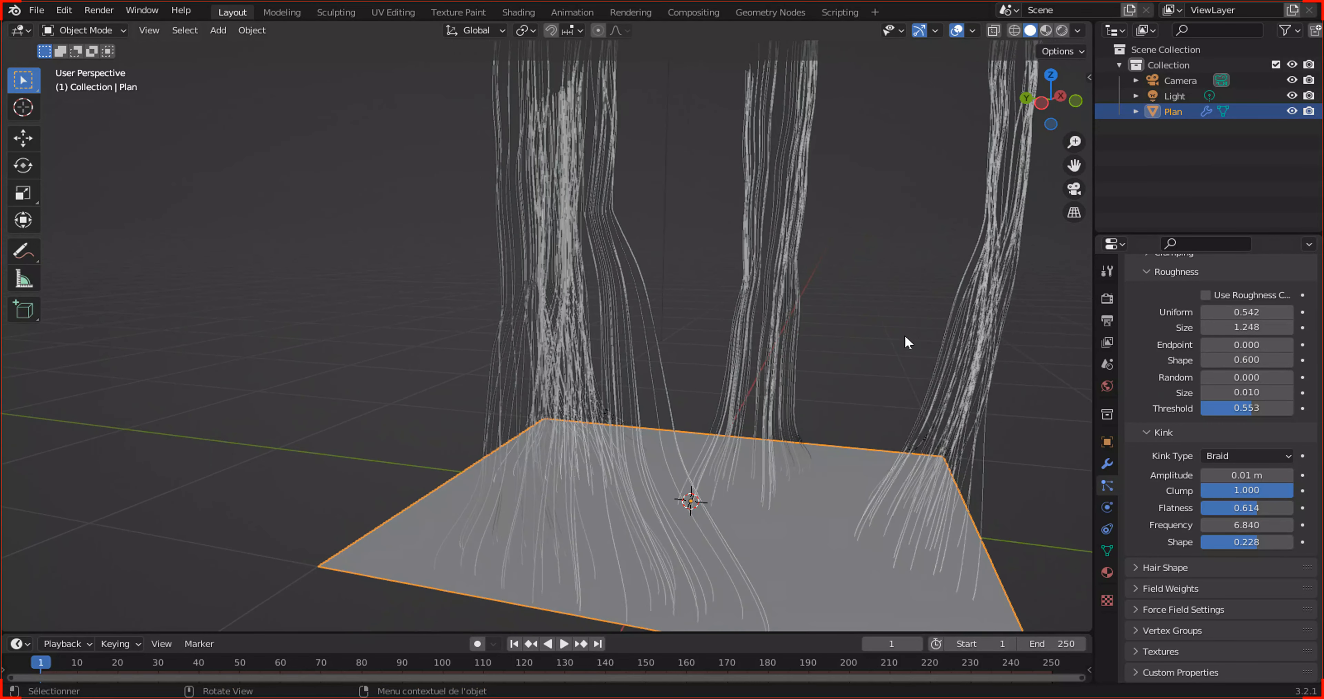
pyautogui.scroll(-3, 908, 342)
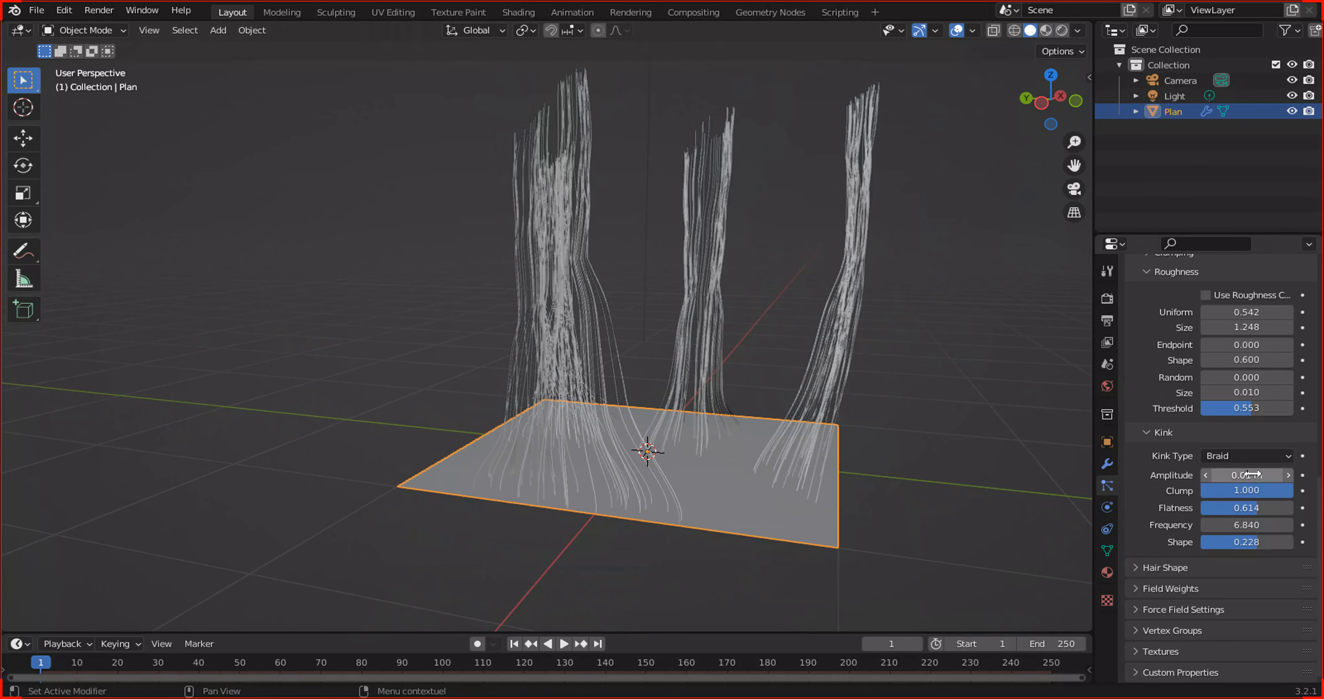
pyautogui.moveTo(1246, 475)
pyautogui.mouseDown()
pyautogui.moveTo(1269, 474)
pyautogui.moveTo(1235, 484)
pyautogui.moveTo(1269, 490)
pyautogui.moveTo(1187, 490)
pyautogui.moveTo(1265, 490)
pyautogui.mouseUp()
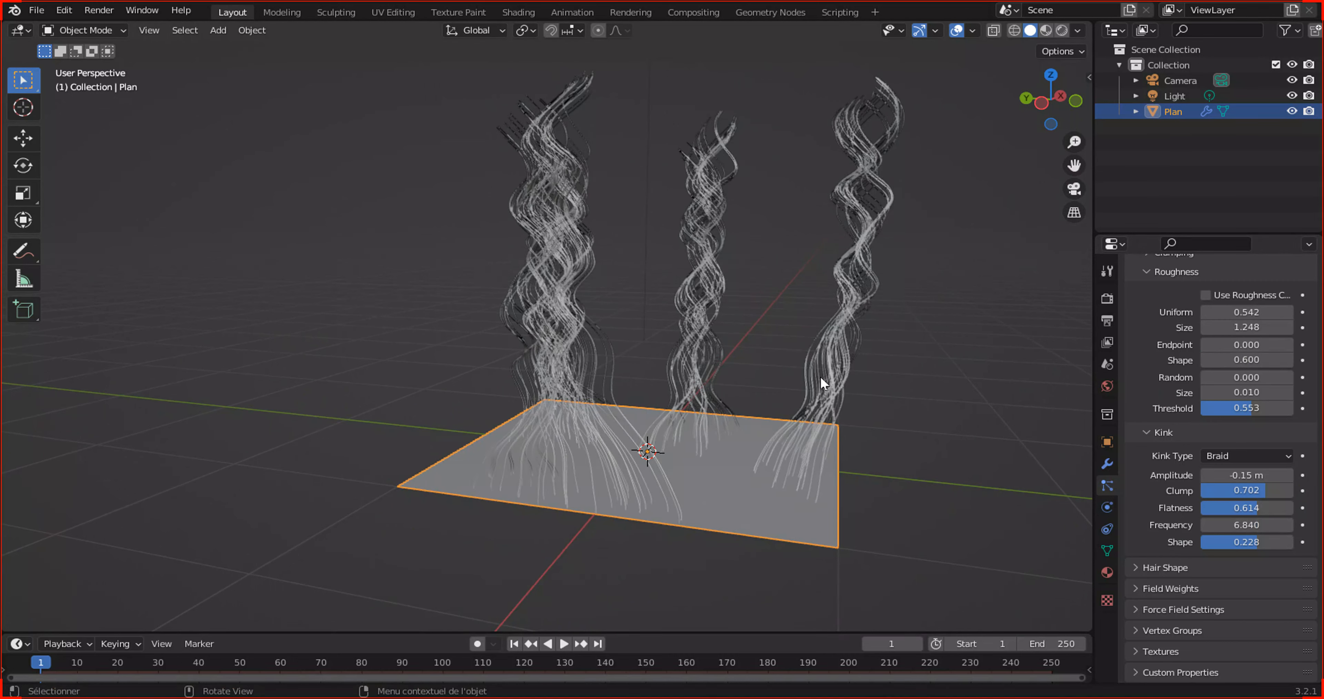
pyautogui.moveTo(1238, 508); pyautogui.dragTo(1187, 507)
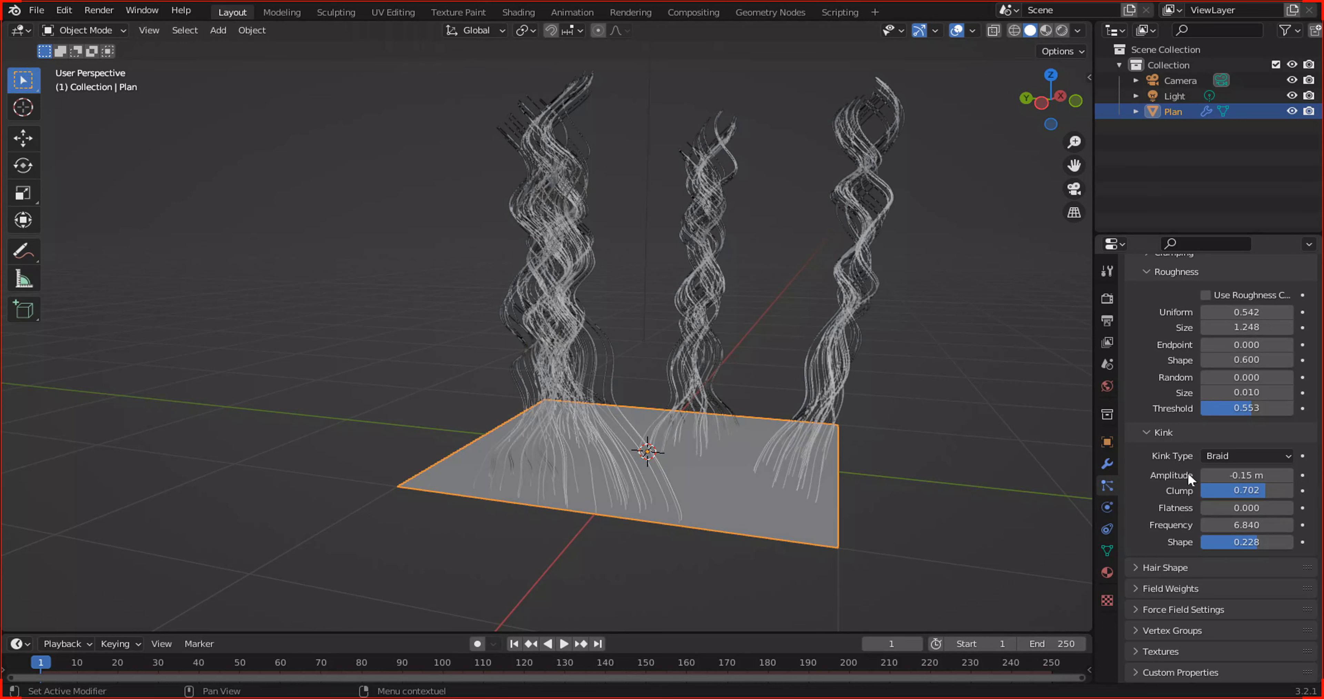
pyautogui.moveTo(1226, 523)
pyautogui.mouseDown()
pyautogui.moveTo(1193, 522)
pyautogui.moveTo(1239, 542)
pyautogui.moveTo(1202, 542)
pyautogui.moveTo(1290, 542)
pyautogui.moveTo(1212, 542)
pyautogui.mouseUp()
pyautogui.moveTo(684, 308); pyautogui.dragTo(783, 315, button='middle')
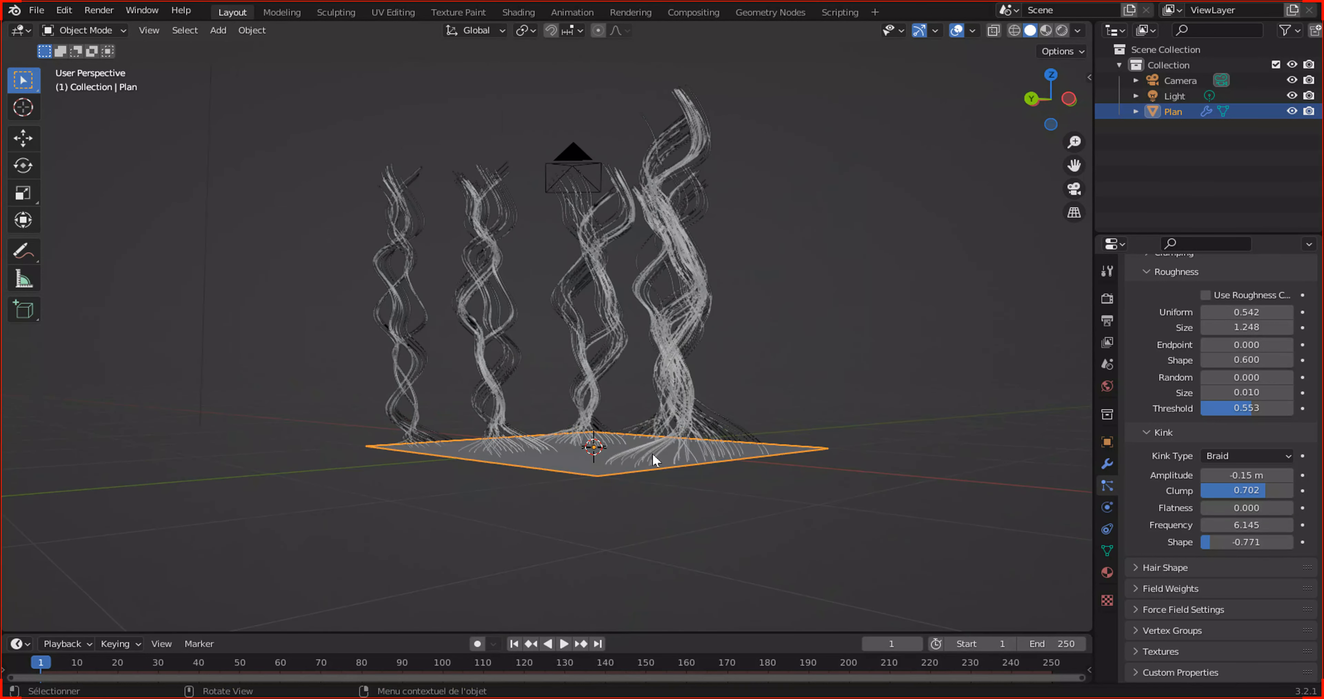
pyautogui.moveTo(766, 416); pyautogui.dragTo(637, 474, button='middle')
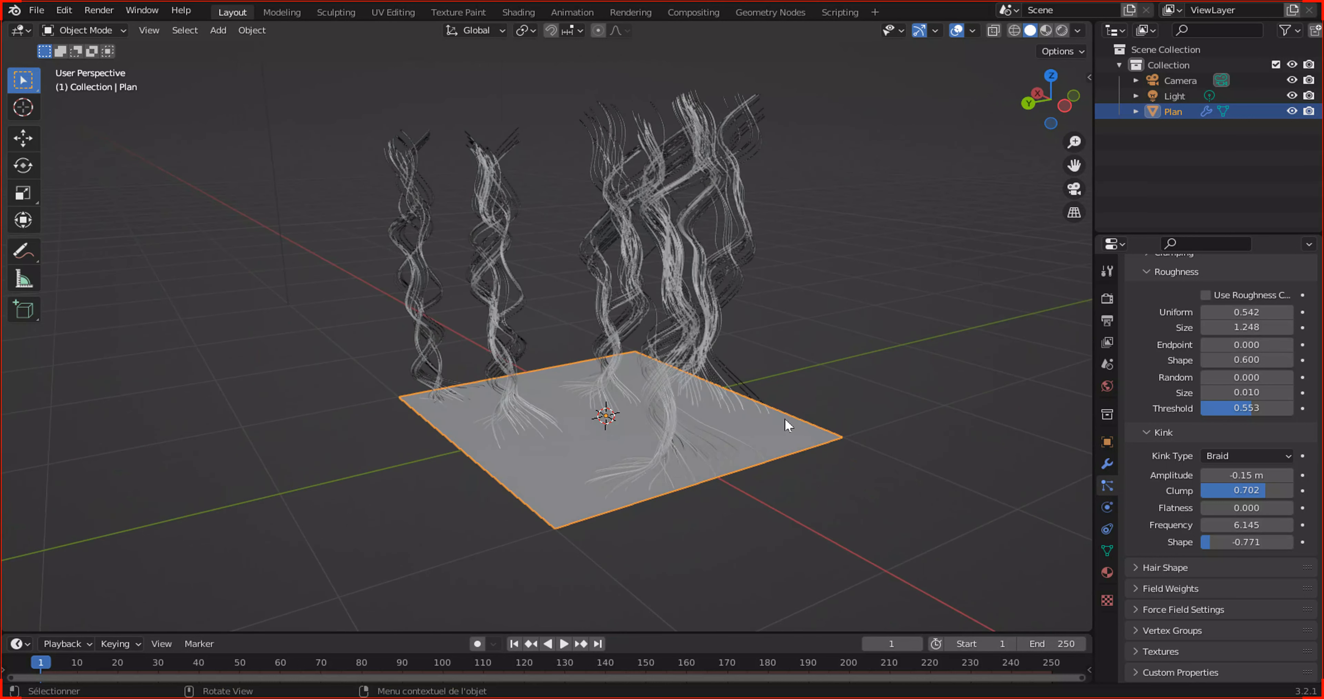
pyautogui.scroll(-2, 784, 416)
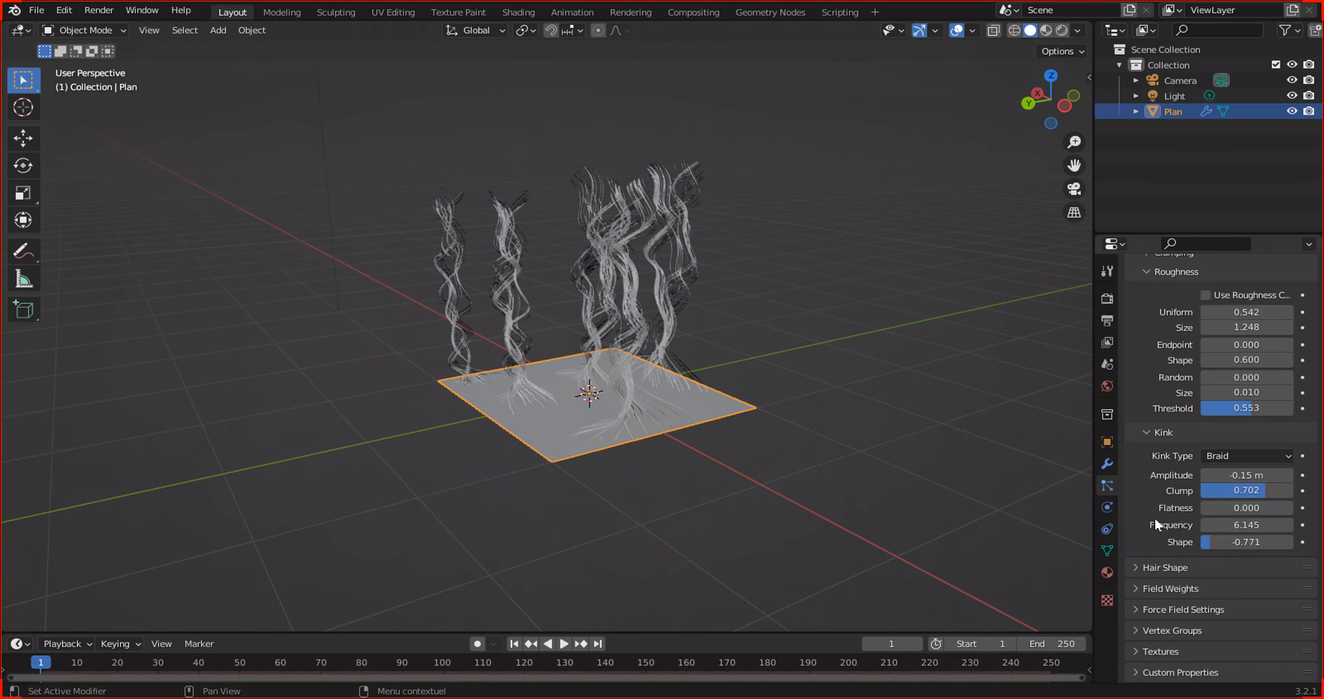
# Collapse the particle system's Children settings and open the list of interaction modes for the plane.
pyautogui.scroll(15, 1154, 516)
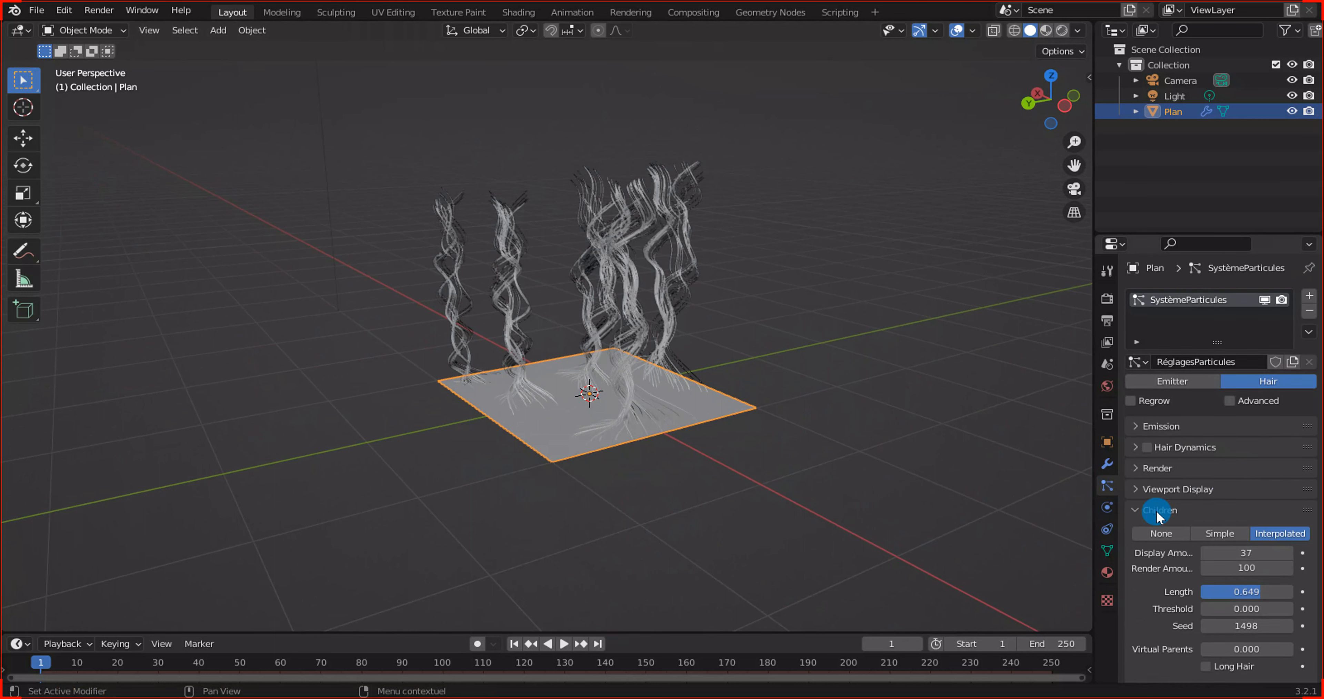
pyautogui.click(1157, 515)
pyautogui.click(59, 30)
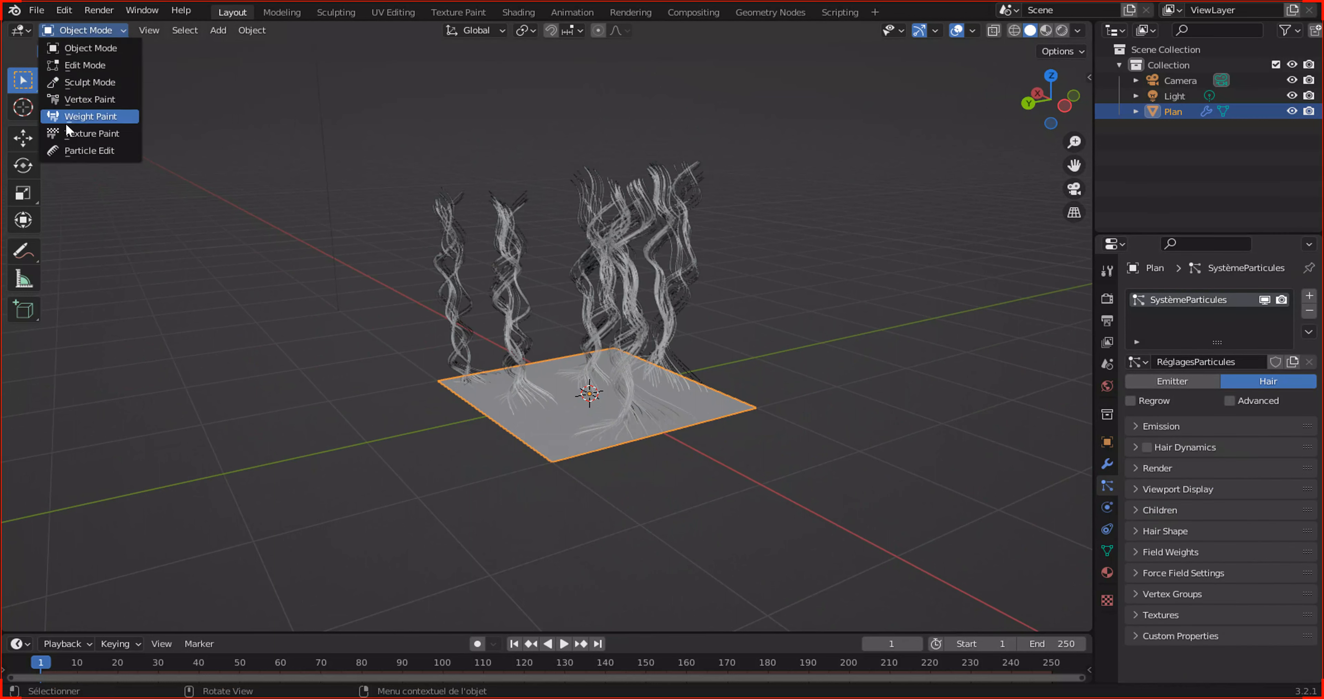